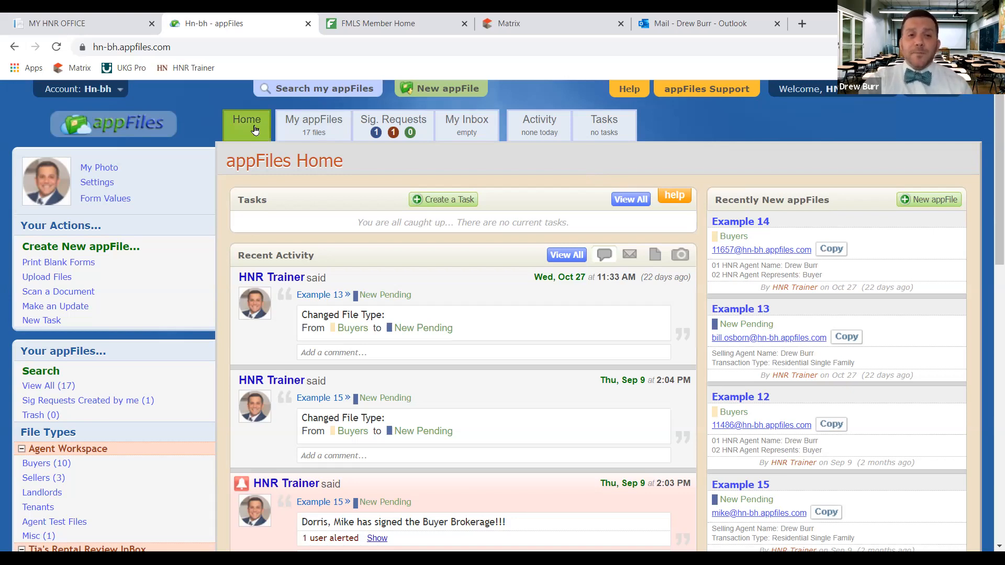
Show the My appFiles list of all 17 files, then bring up Current Signature Requests
{"action": "left_click", "coordinate": [329, 128]}
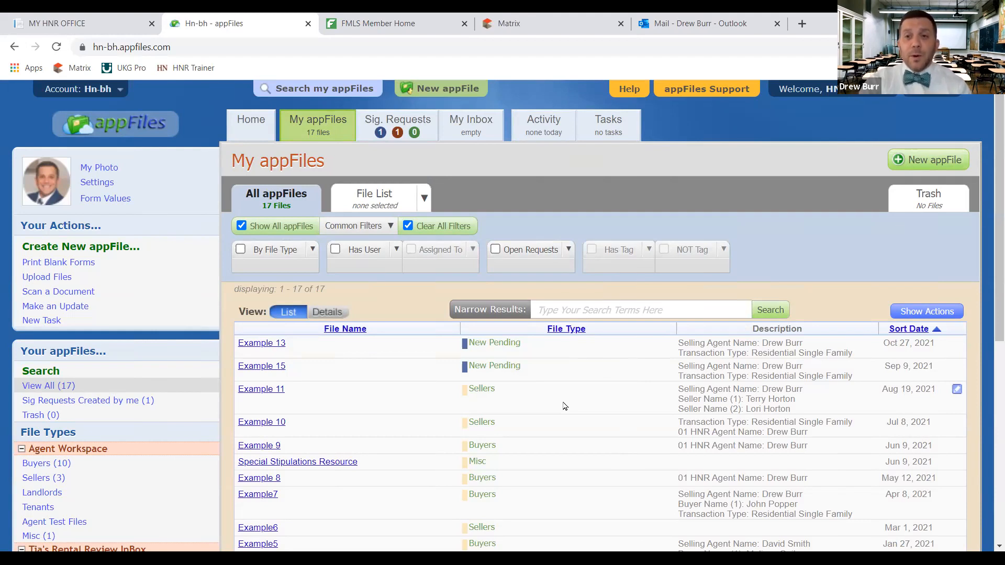
{"action": "left_click", "coordinate": [407, 121]}
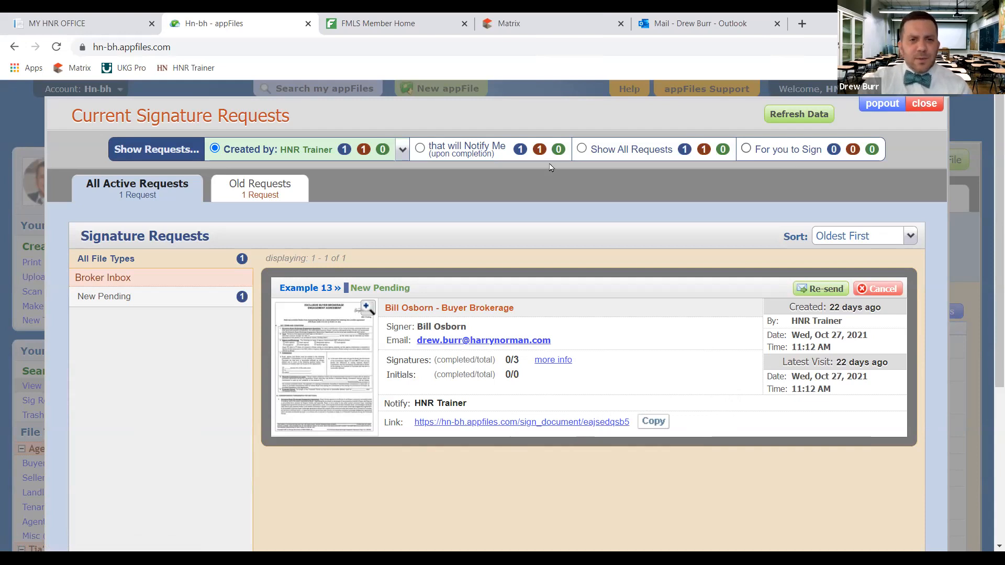
Close the Example 13 signature request view and return to the file list
{"action": "left_click", "coordinate": [923, 105]}
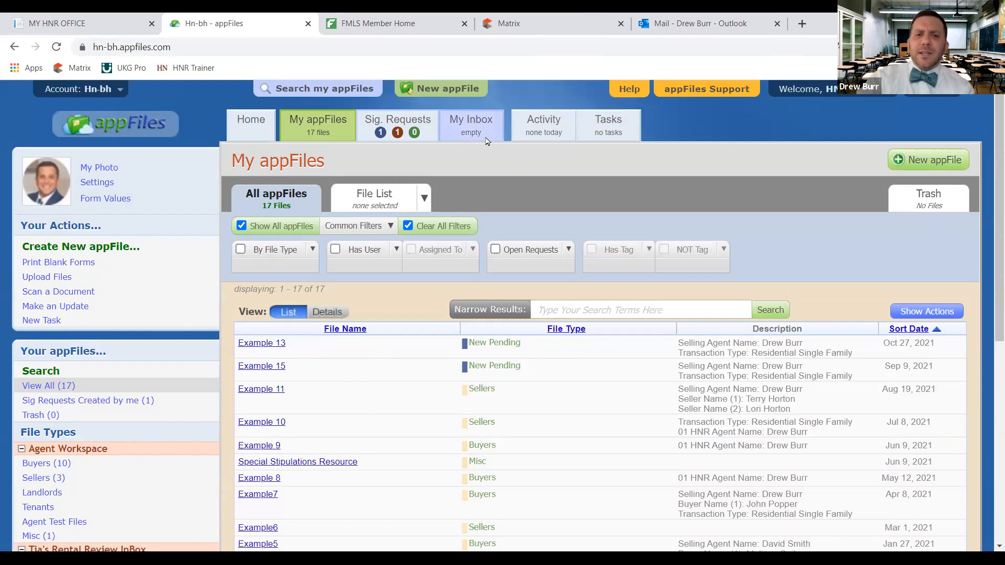
{"action": "left_click", "coordinate": [486, 139]}
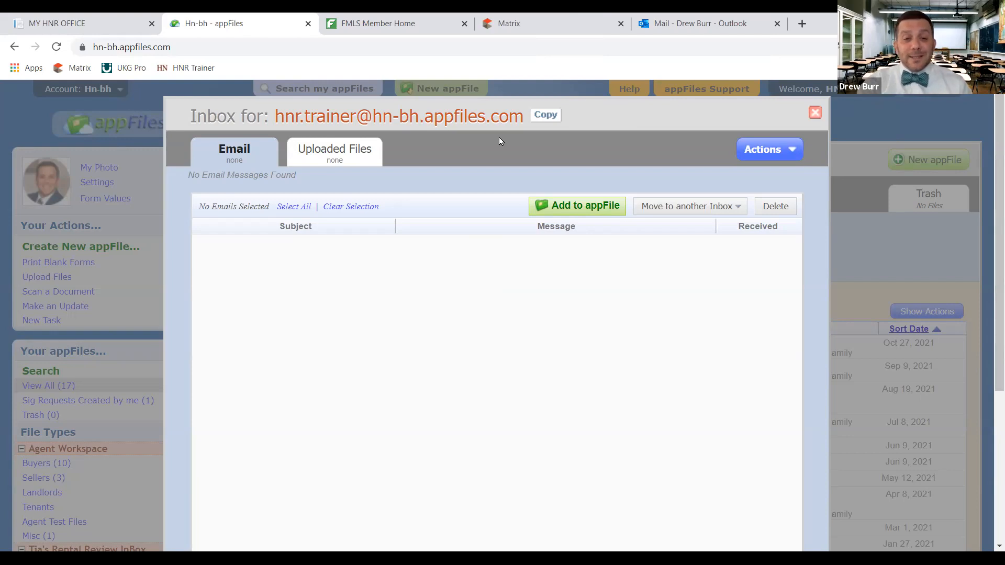
Close the empty email inbox, returning to the My appFiles list
{"action": "left_click", "coordinate": [814, 112]}
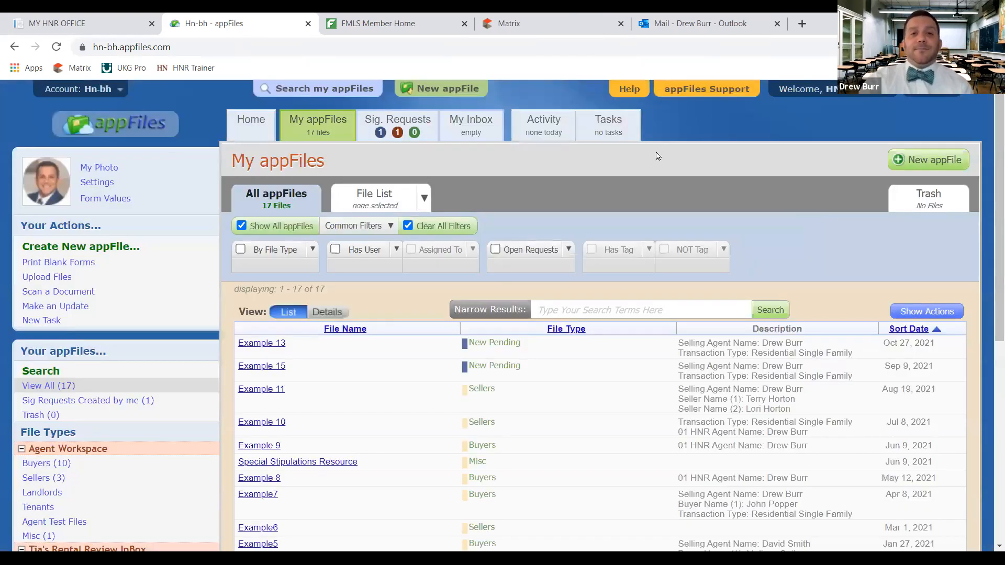
{"action": "left_click", "coordinate": [548, 126]}
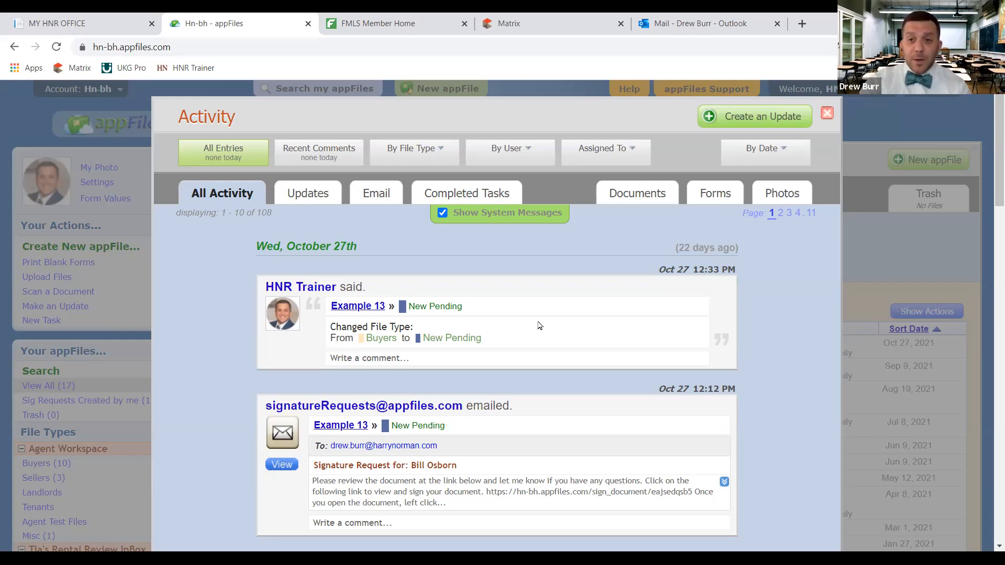
{"action": "left_click", "coordinate": [826, 113]}
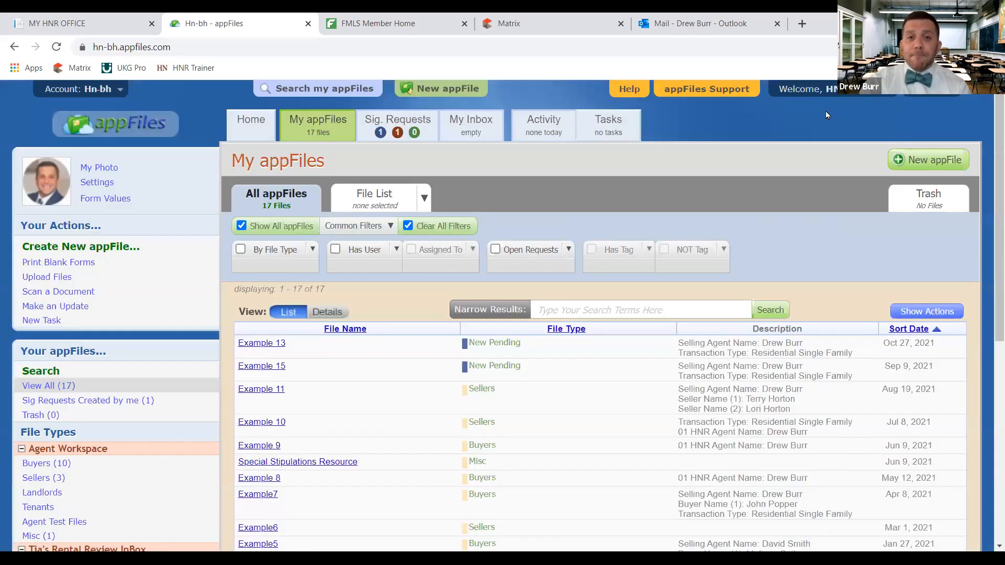
{"action": "left_click", "coordinate": [612, 126]}
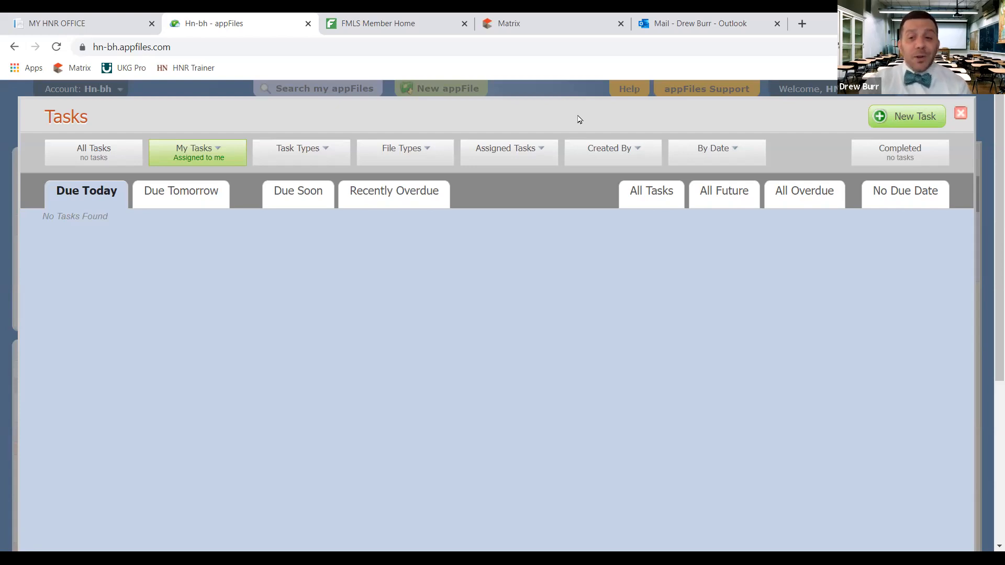
Close the empty Due Today task list and return to the Home page
{"action": "left_click", "coordinate": [955, 108]}
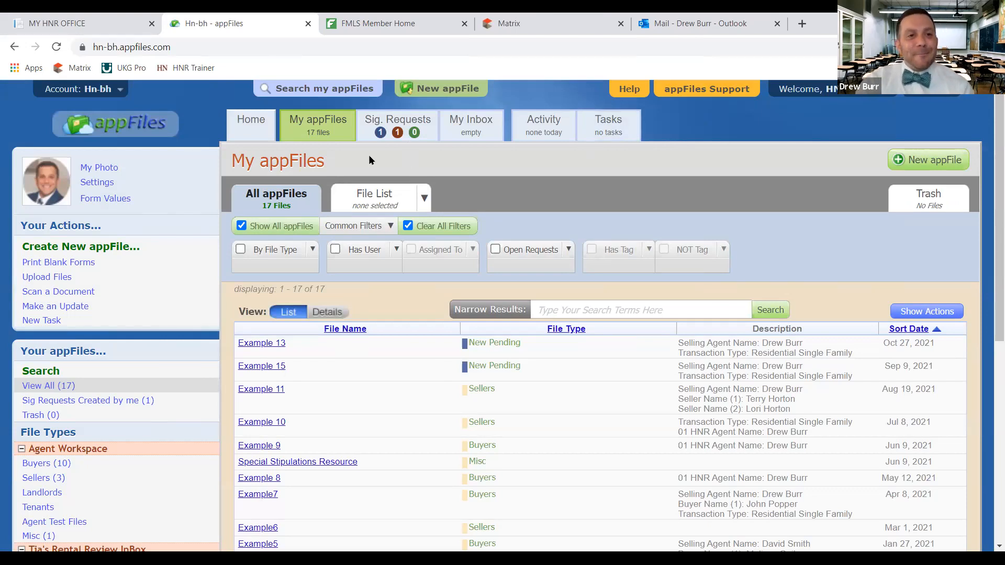
{"action": "left_click", "coordinate": [265, 125]}
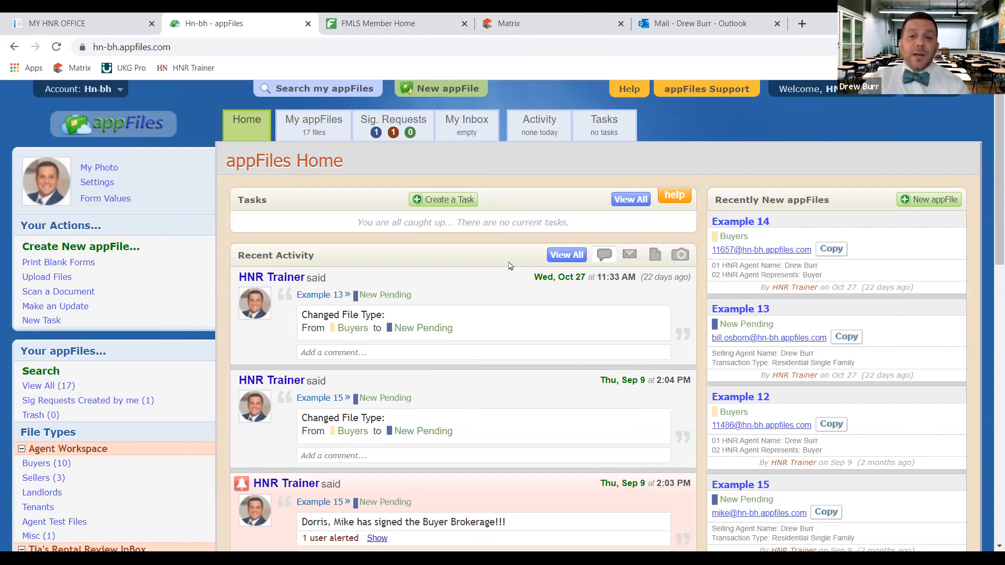
Open Print Blank Forms from the Home page, loading the 117 Notice of Contract form
{"action": "left_click", "coordinate": [72, 267]}
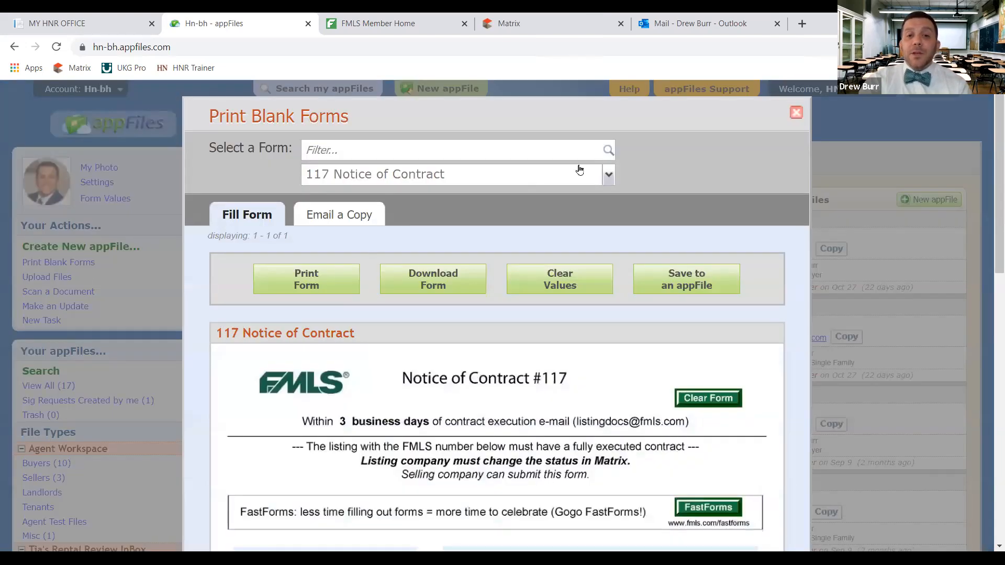
Browse the Select a Form list of blank forms, then close the Print Blank Forms window
{"action": "left_click", "coordinate": [610, 177]}
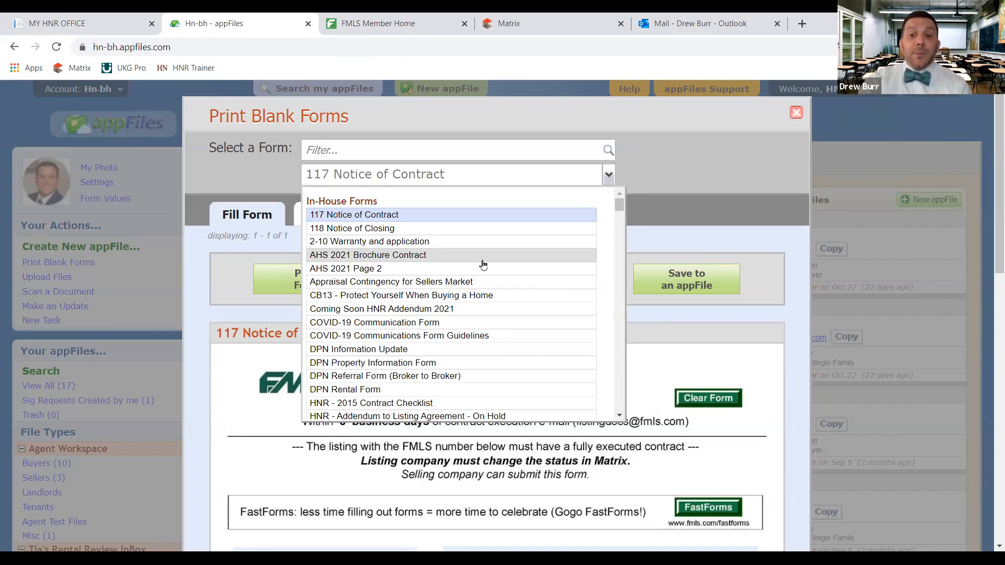
{"action": "left_click", "coordinate": [796, 113]}
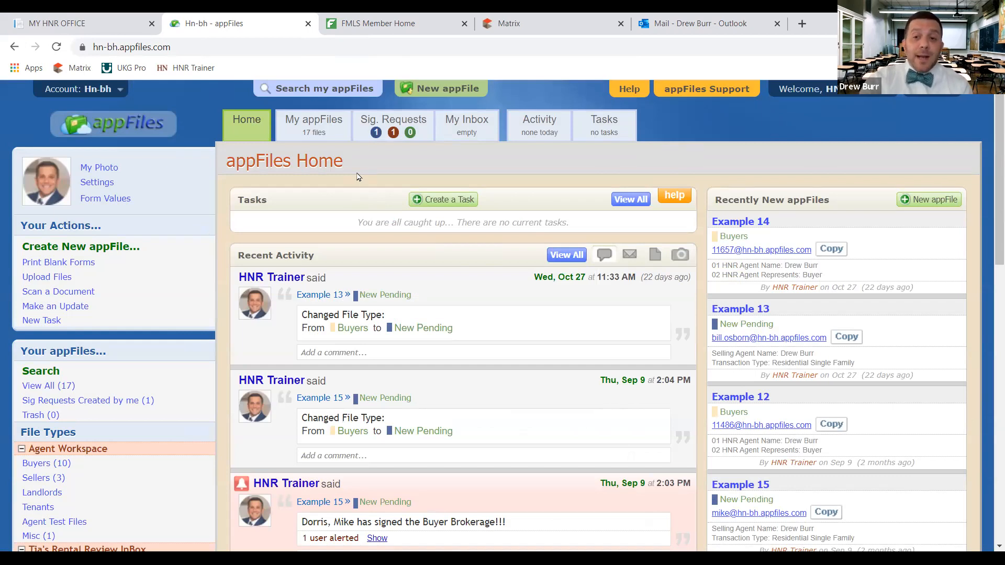
{"action": "left_click", "coordinate": [97, 182]}
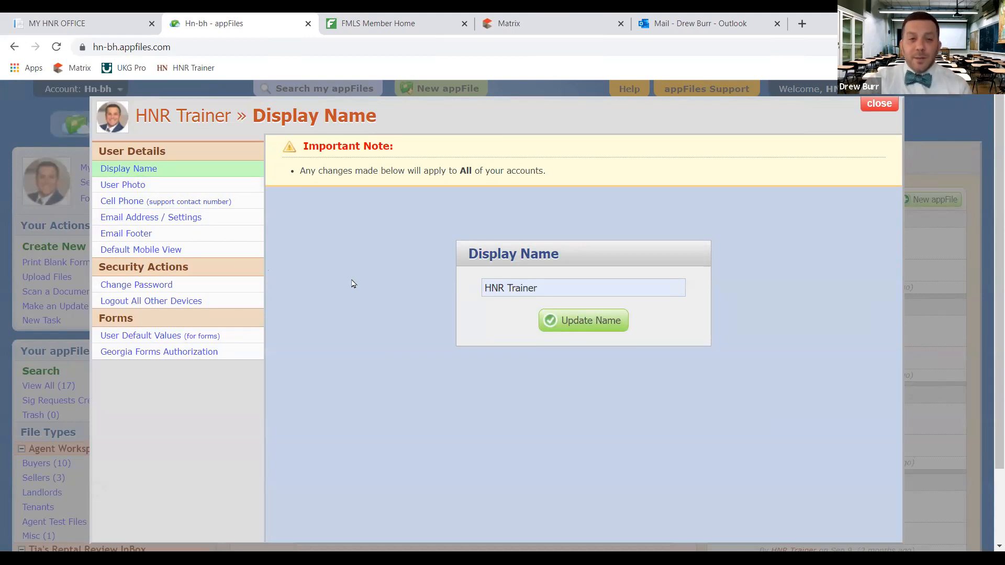
Switch the account settings to the User Photo page
{"action": "left_click", "coordinate": [126, 187]}
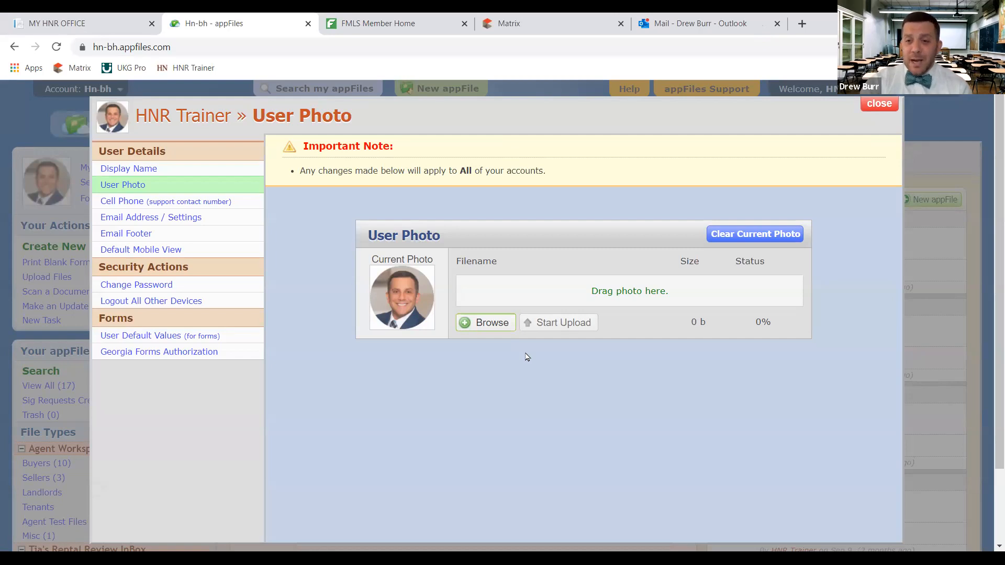
Upload HN_Stacked_RGB_color.png from the Desktop as the new profile photo
{"action": "left_click", "coordinate": [482, 328]}
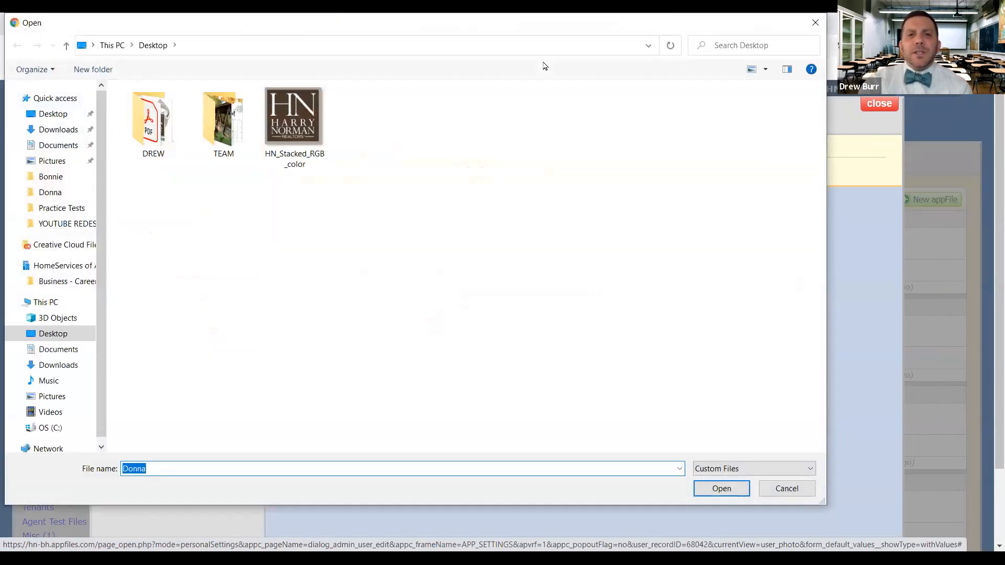
{"action": "left_click", "coordinate": [545, 67]}
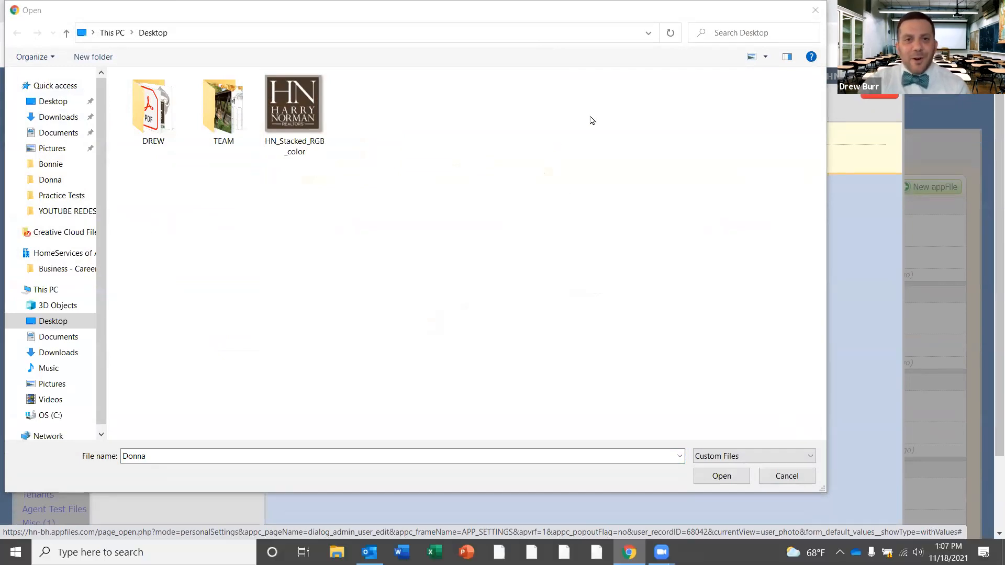
{"action": "left_click", "coordinate": [314, 25]}
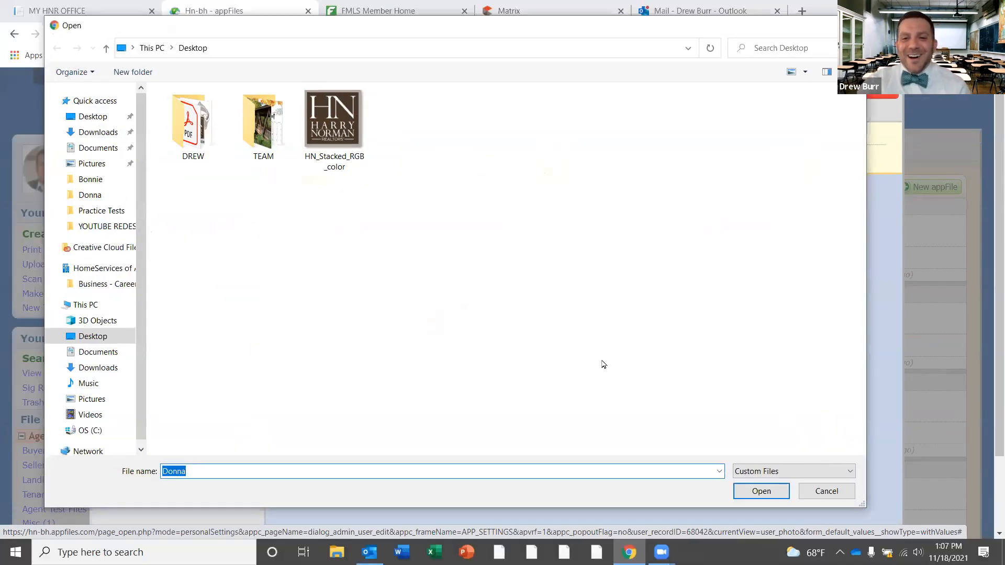
{"action": "left_click", "coordinate": [338, 130]}
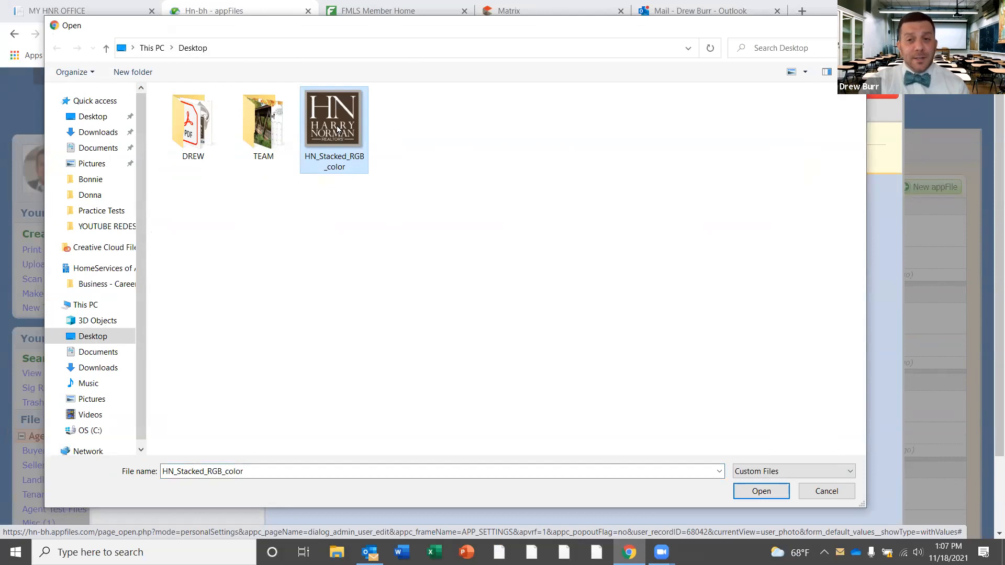
{"action": "left_click", "coordinate": [757, 490]}
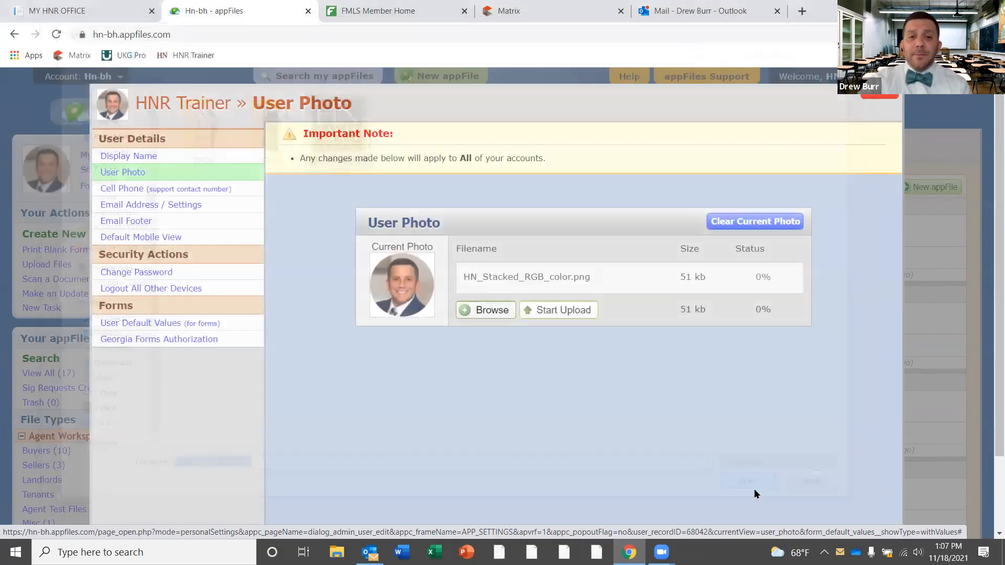
{"action": "left_click", "coordinate": [565, 310]}
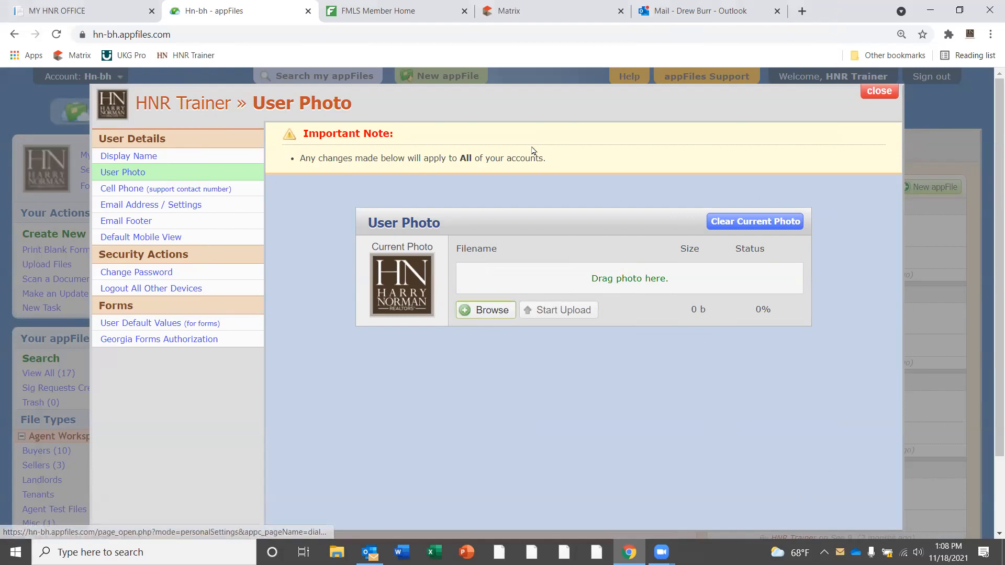
Review the Email Address / Settings page: copy to primary address on, sending via appfiles.us
{"action": "left_click", "coordinate": [209, 191]}
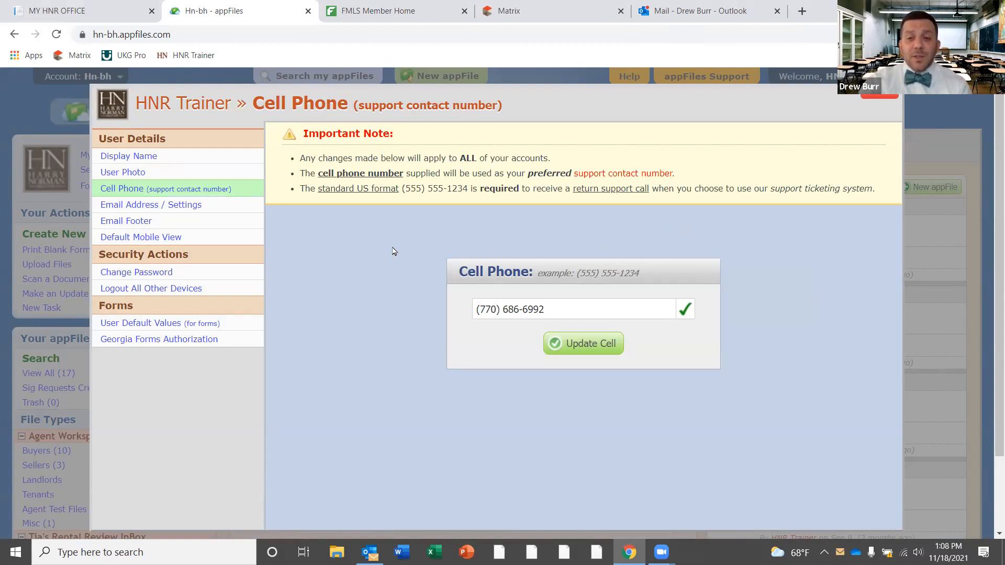
{"action": "left_click", "coordinate": [188, 204]}
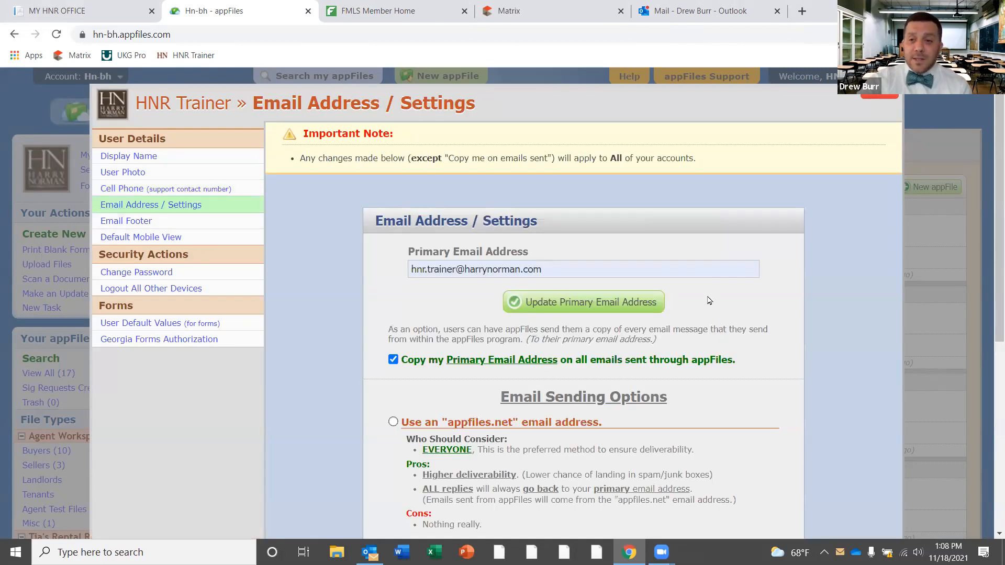
{"action": "left_click_drag", "start_coordinate": [990, 127], "coordinate": [990, 200]}
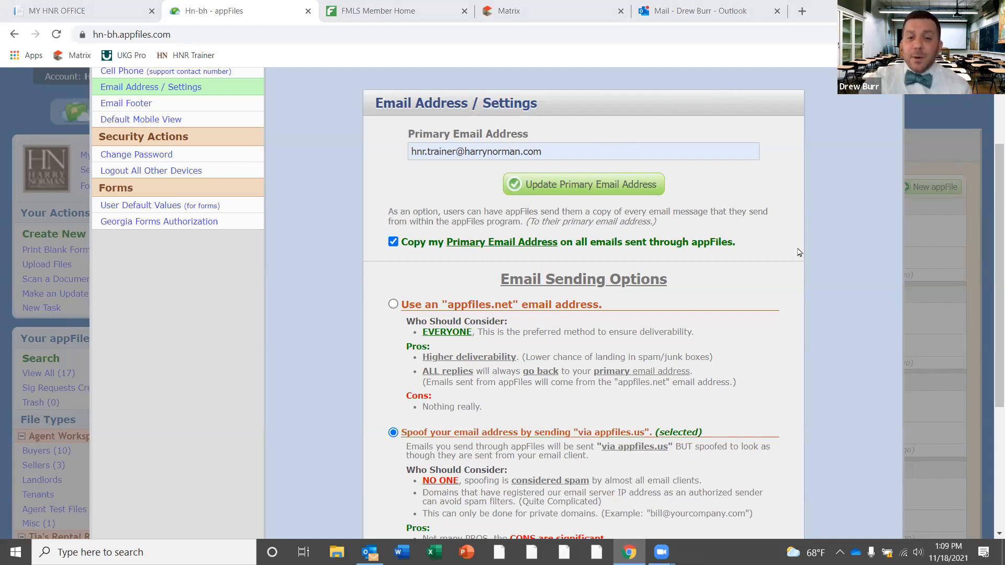
{"action": "scroll", "coordinate": [591, 329], "scroll_direction": "down", "scroll_amount": 1}
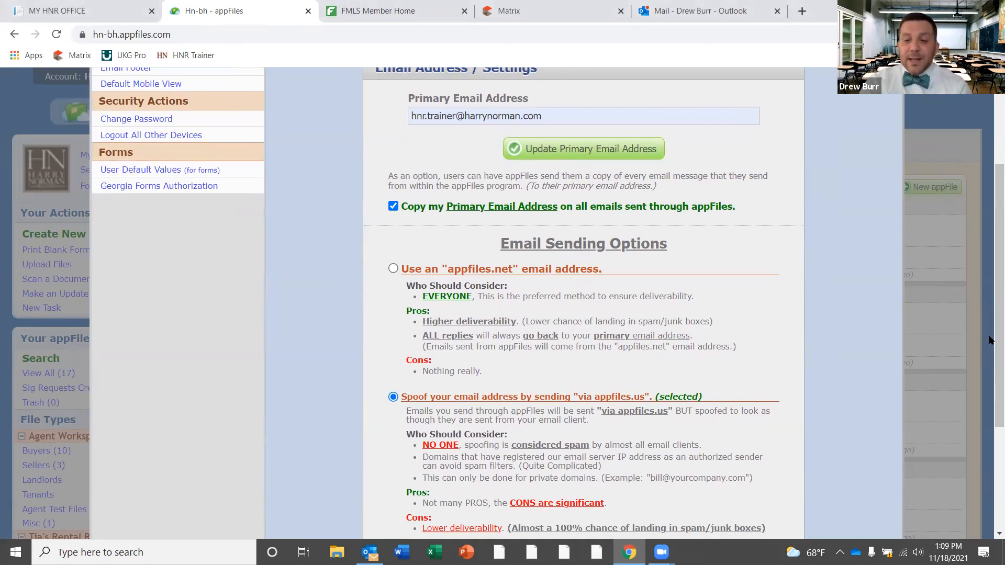
{"action": "scroll", "coordinate": [680, 429], "scroll_direction": "down", "scroll_amount": 1}
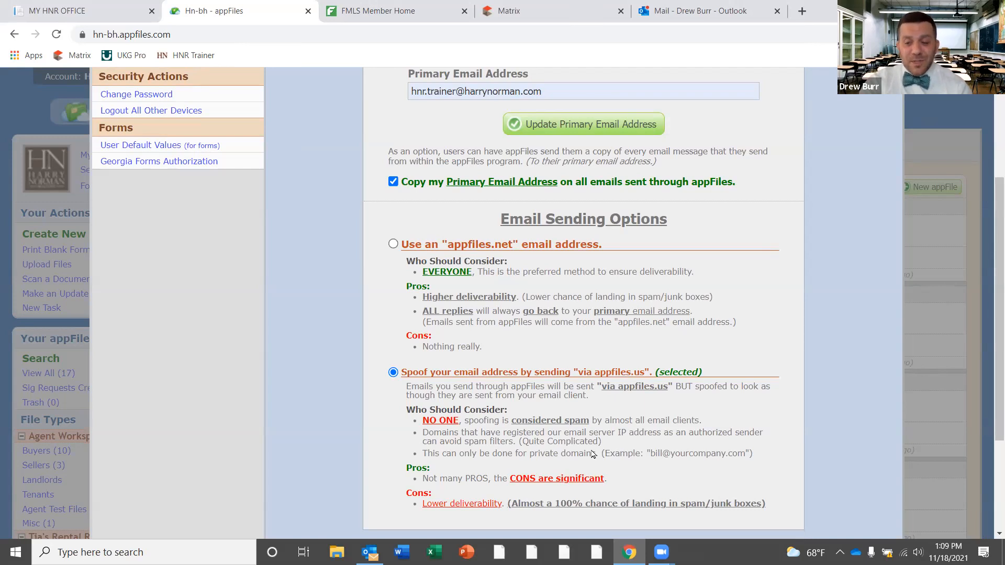
{"action": "scroll", "coordinate": [990, 230], "scroll_direction": "up", "scroll_amount": 3}
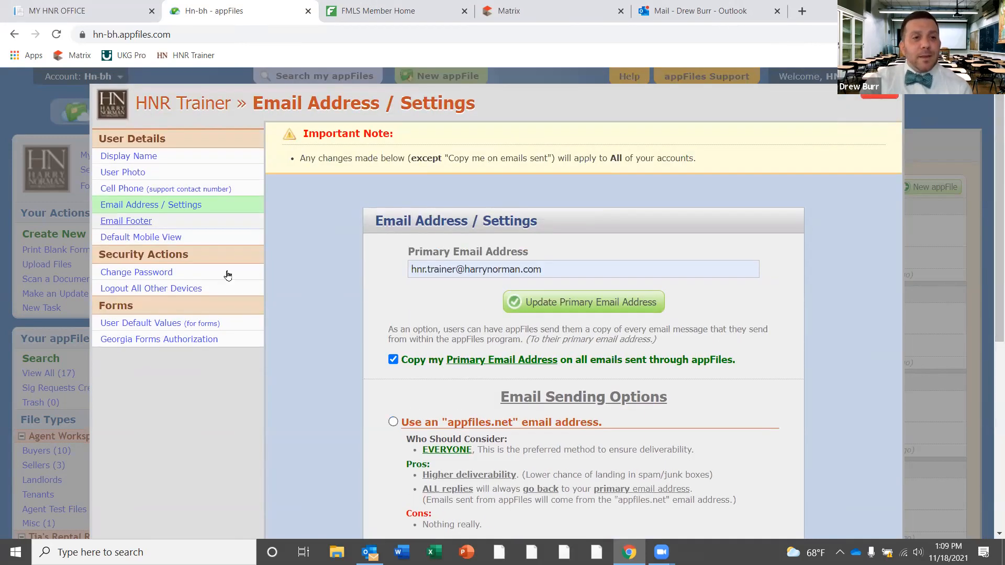
Review the Email Footer page's current footer and its 24-hour update address
{"action": "left_click", "coordinate": [120, 224]}
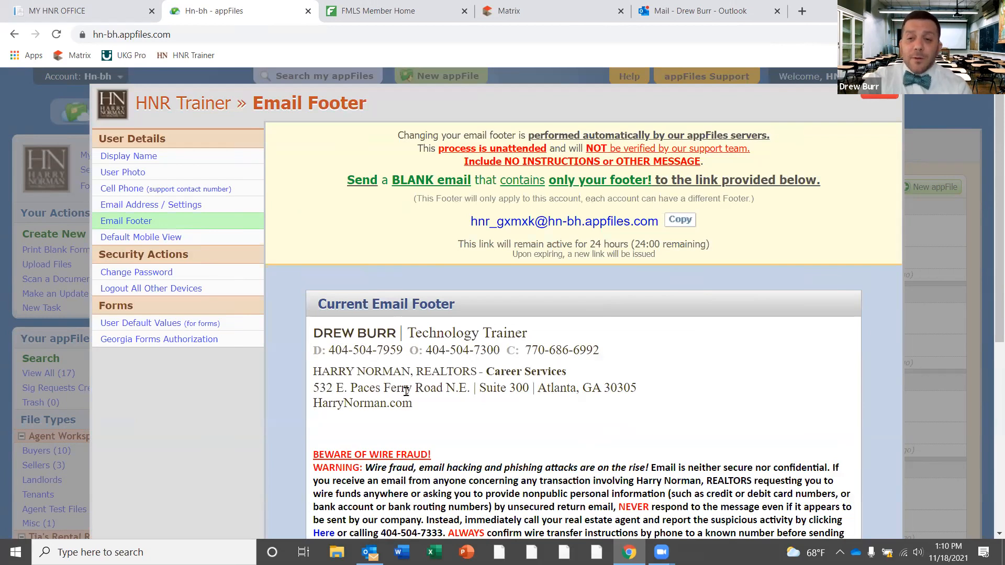
{"action": "scroll", "coordinate": [406, 391], "scroll_direction": "down", "scroll_amount": 2}
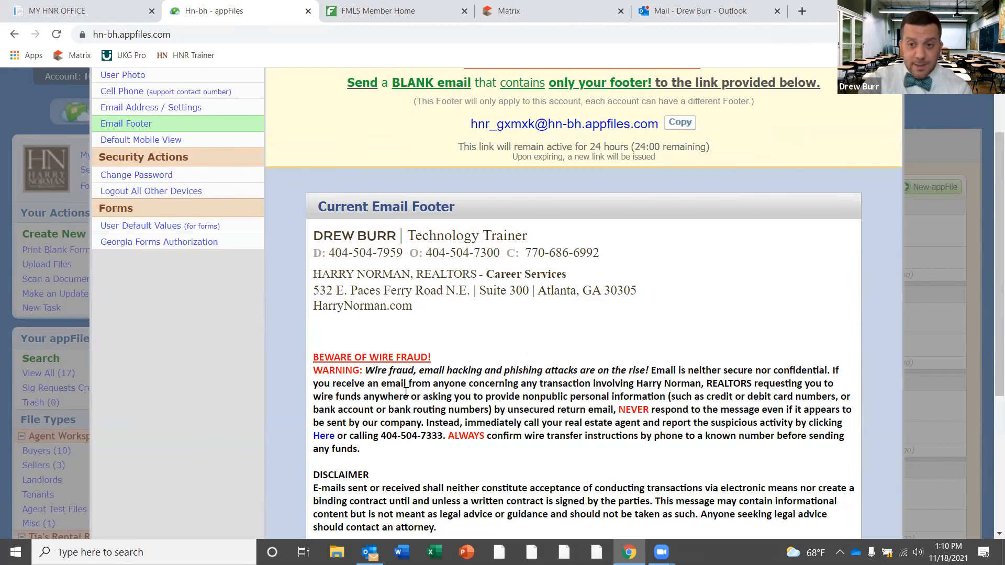
{"action": "scroll", "coordinate": [991, 251], "scroll_direction": "up", "scroll_amount": 2}
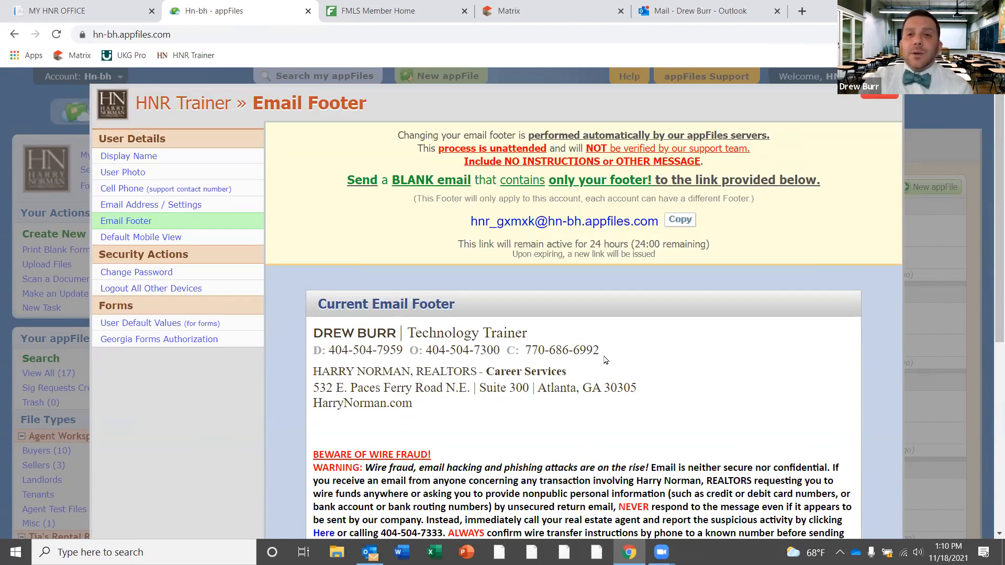
Start a new Outlook message addressed to the appFiles footer-update address copied from Email Footer
{"action": "left_click", "coordinate": [704, 11]}
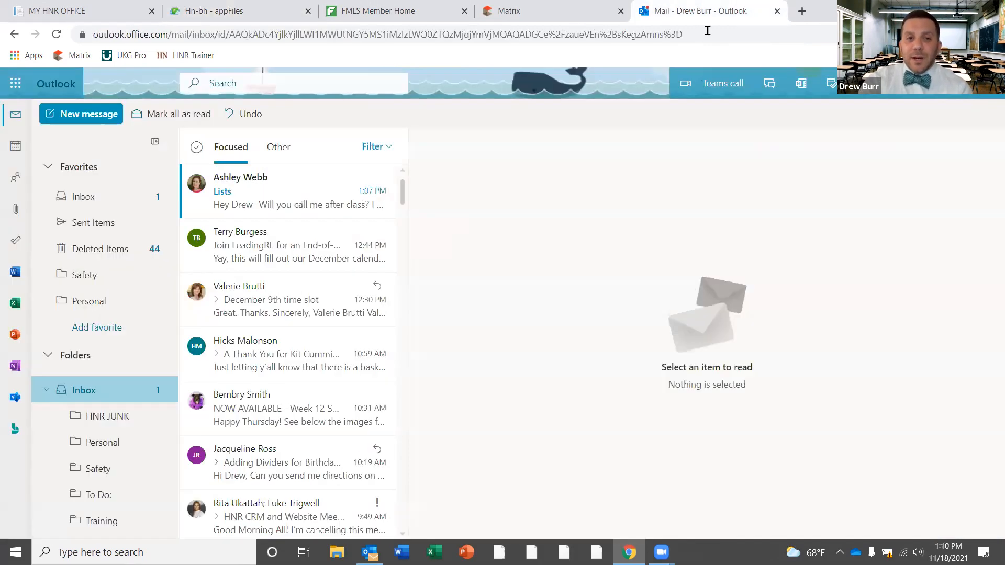
{"action": "left_click", "coordinate": [80, 115]}
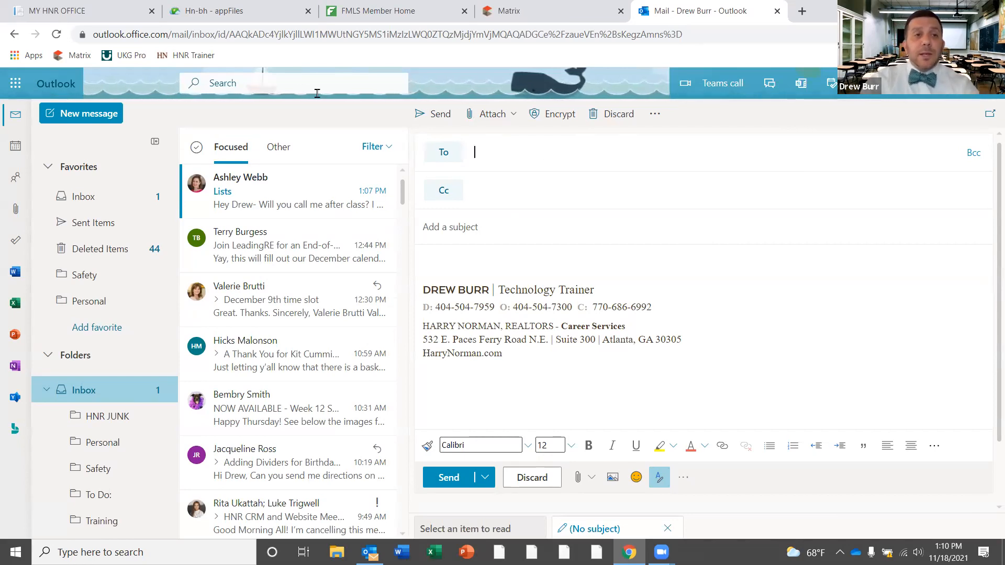
{"action": "left_click", "coordinate": [229, 6]}
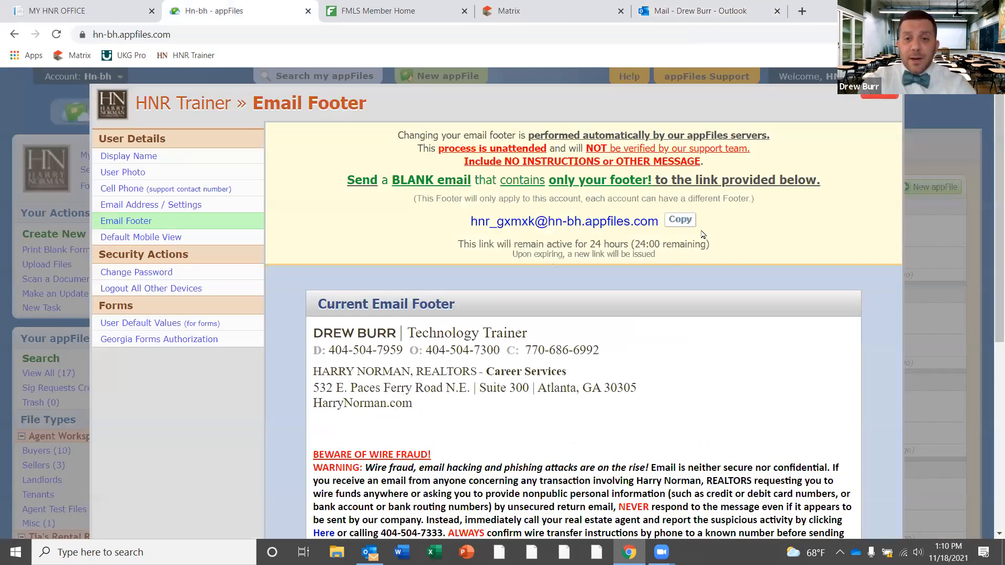
{"action": "left_click", "coordinate": [680, 220]}
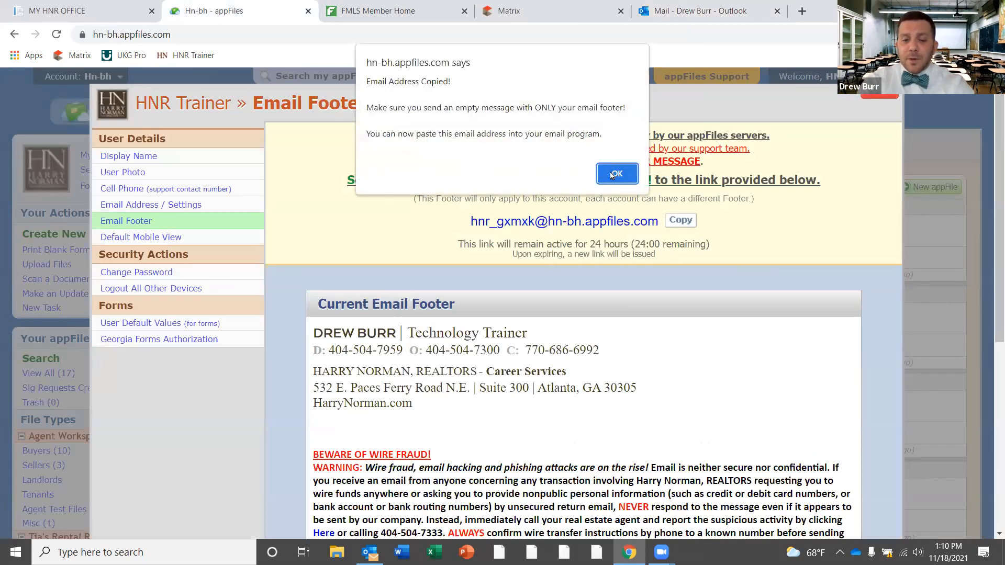
{"action": "left_click", "coordinate": [611, 174]}
{"action": "left_click", "coordinate": [692, 14]}
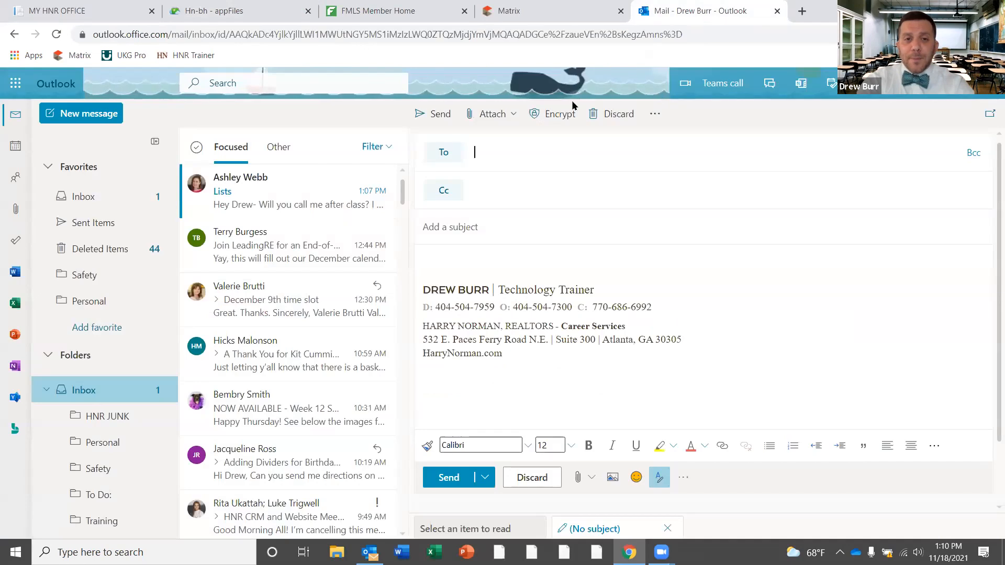
{"action": "key", "text": "ctrl+v"}
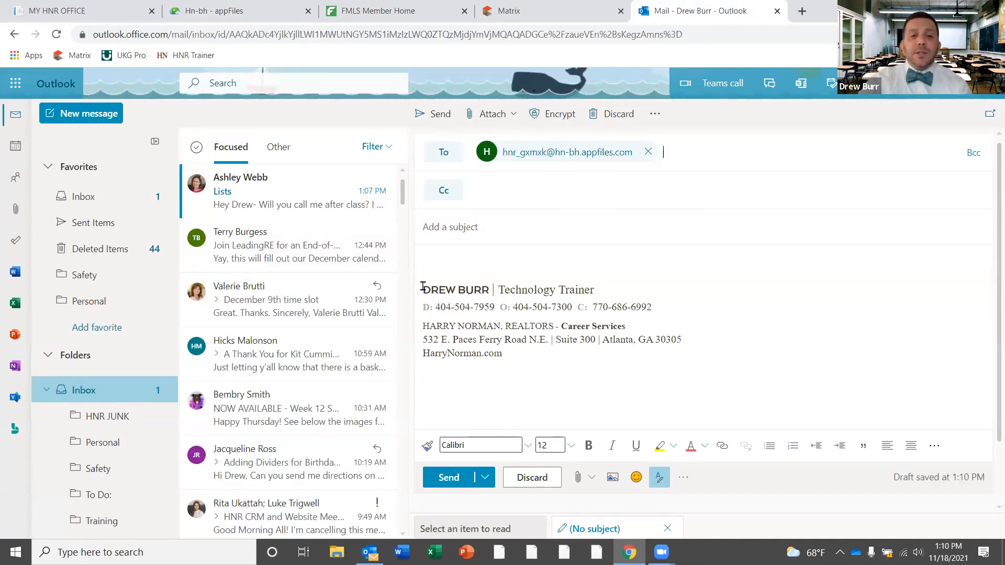
Remove the blank line above the signature, add subject 'Sig', and send the email
{"action": "left_click", "coordinate": [708, 275]}
{"action": "key", "text": "Delete"}
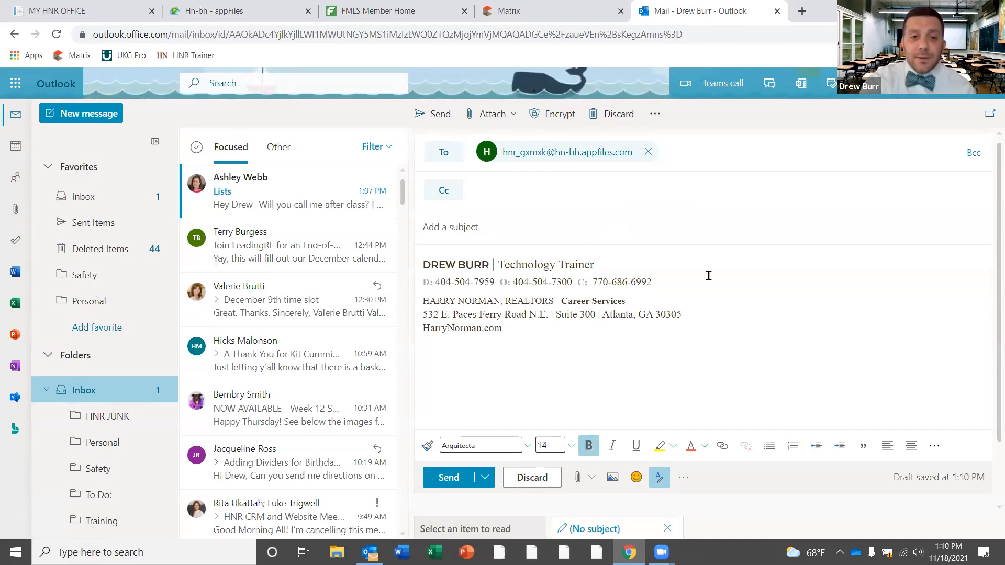
{"action": "left_click", "coordinate": [517, 327], "text": "shift"}
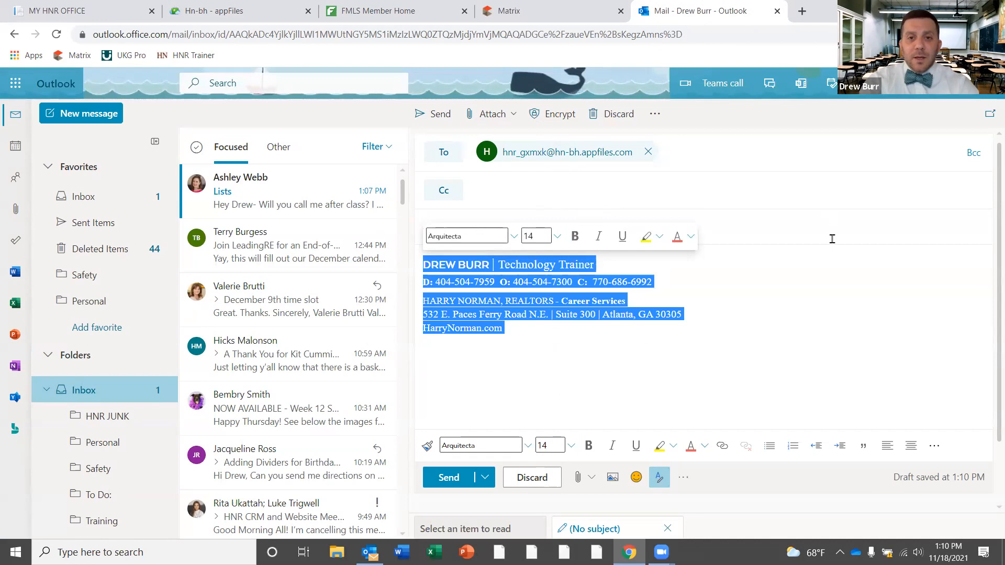
{"action": "left_click", "coordinate": [780, 232]}
{"action": "type", "text": "Sig"}
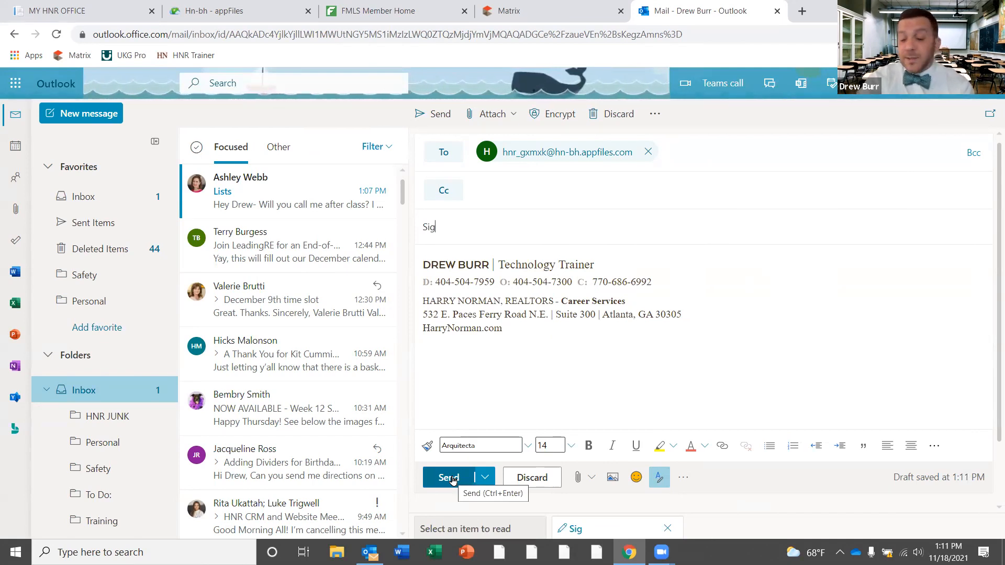
{"action": "left_click", "coordinate": [451, 478]}
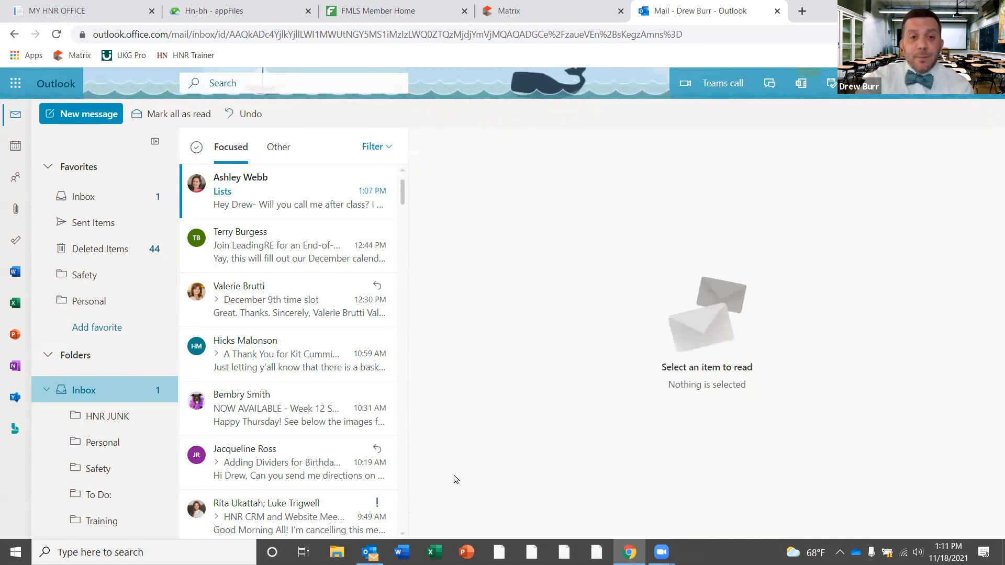
Close the footer window, reload appFiles, and reopen Settings > Email Footer to view the current footer
{"action": "left_click", "coordinate": [227, 7]}
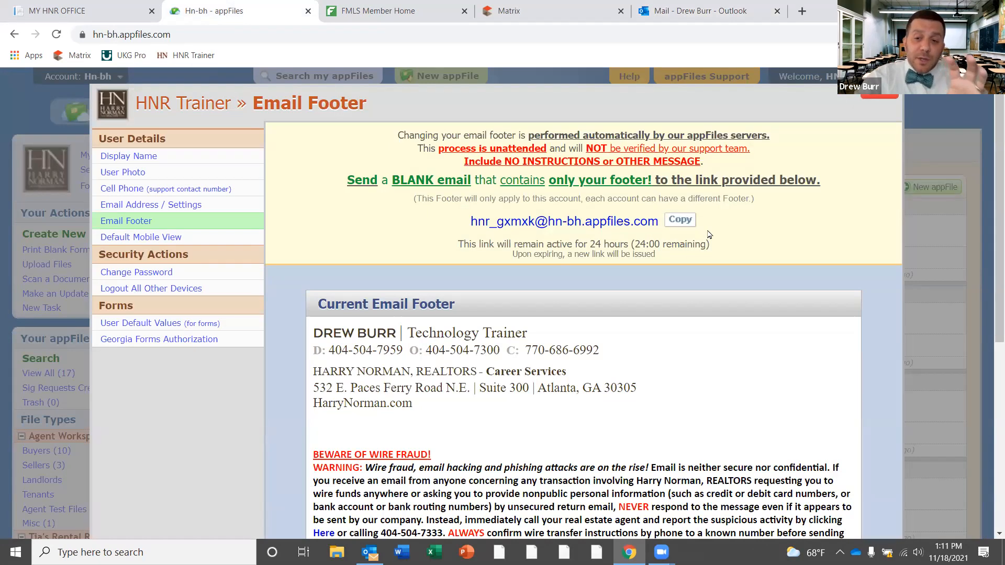
{"action": "left_click", "coordinate": [879, 96]}
{"action": "left_click", "coordinate": [56, 34]}
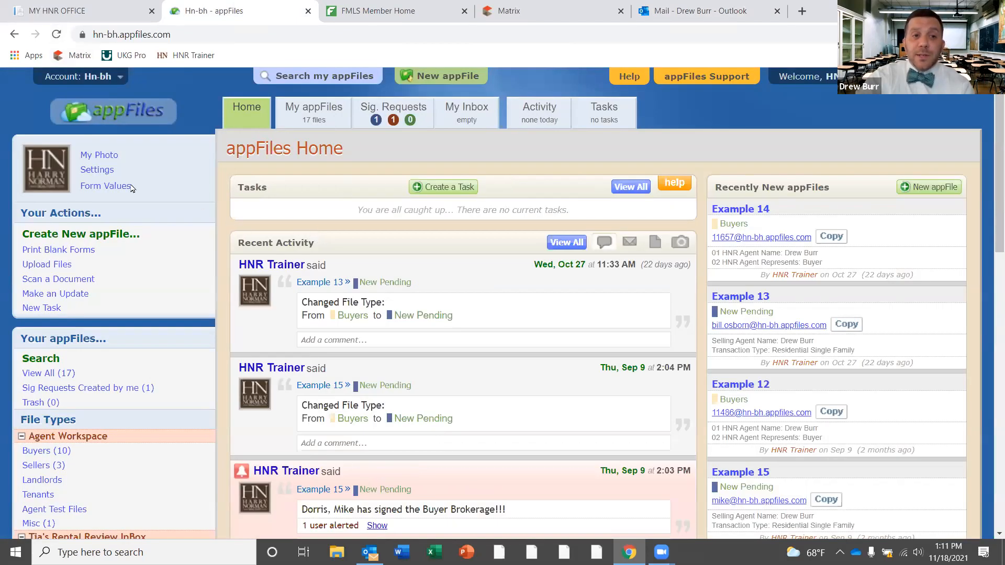
{"action": "left_click", "coordinate": [95, 169]}
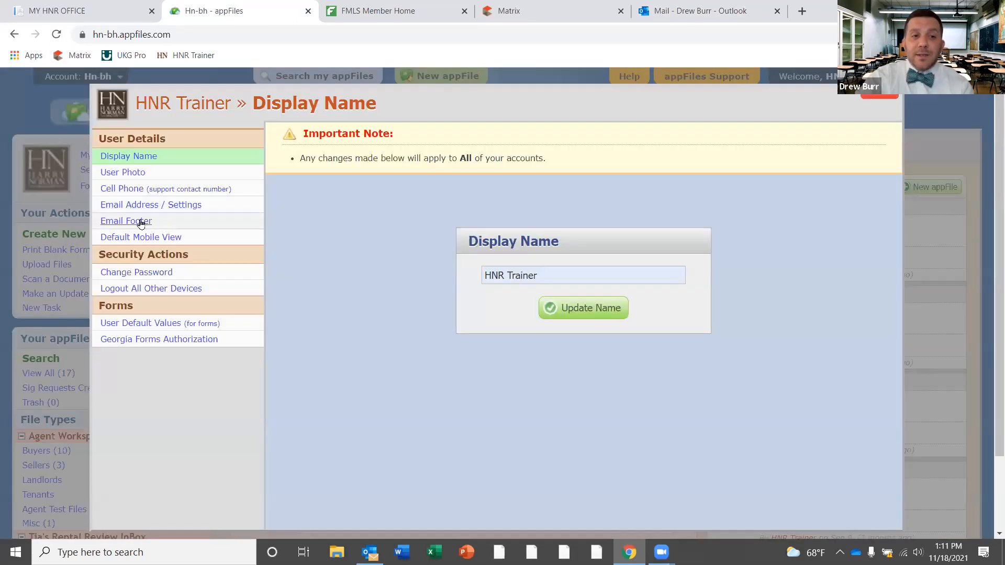
{"action": "left_click", "coordinate": [140, 222]}
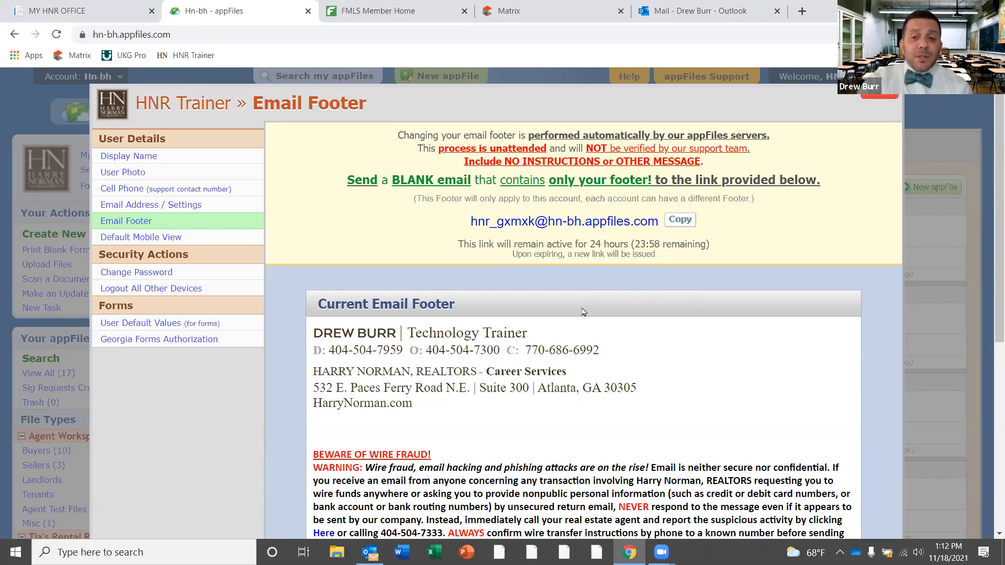
Review the Default Mobile View setting, close settings, and open the user default form values
{"action": "left_click", "coordinate": [151, 240]}
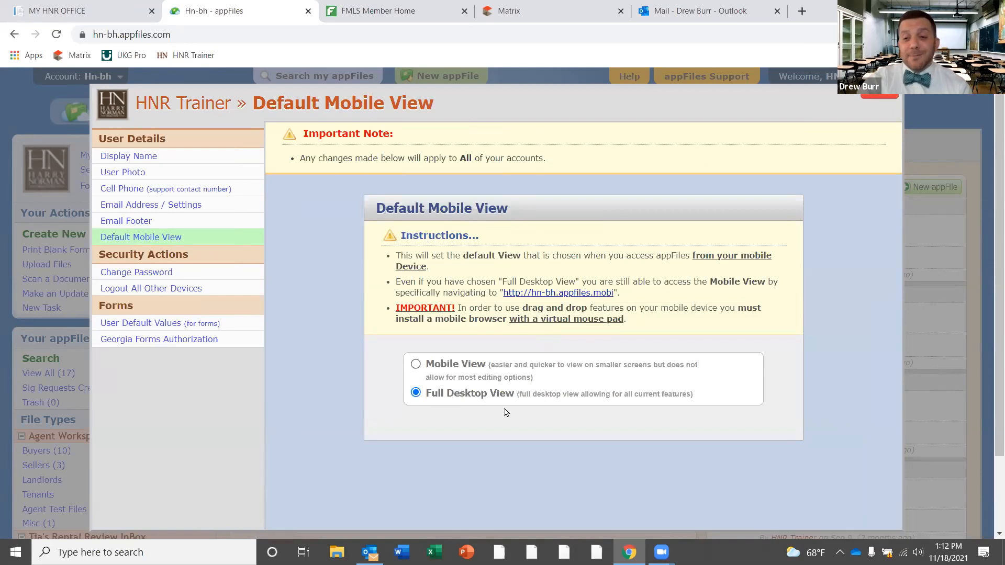
{"action": "left_click", "coordinate": [872, 93]}
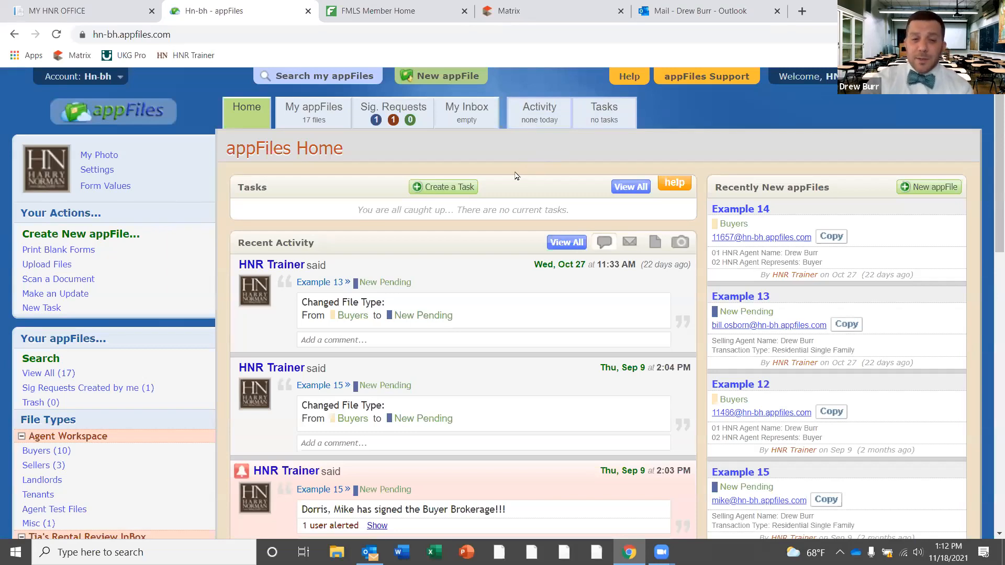
{"action": "left_click", "coordinate": [108, 186]}
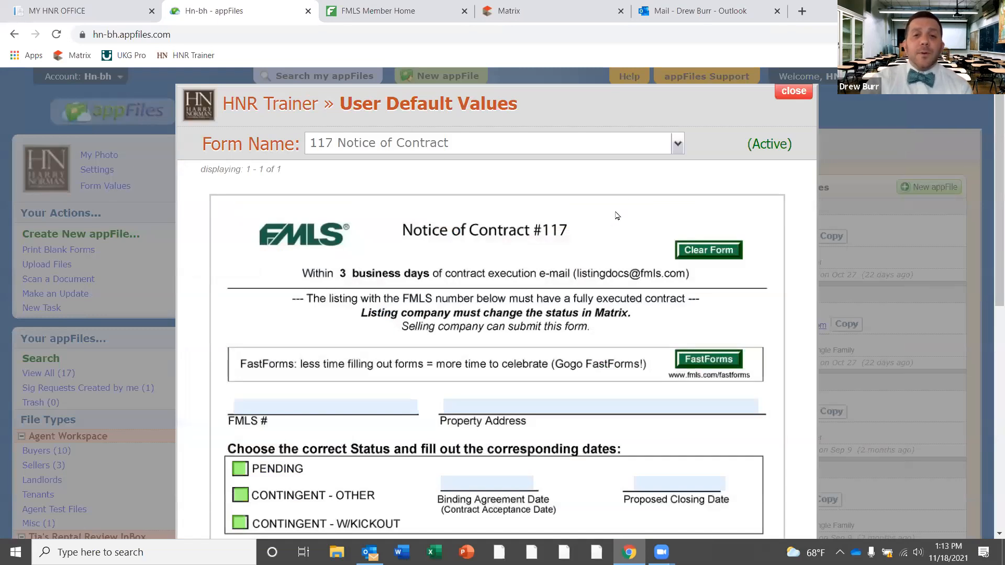
Pick 'F110 - Exclusive Buyer Brokerage Agreement' from the Form Name list
{"action": "left_click", "coordinate": [677, 145]}
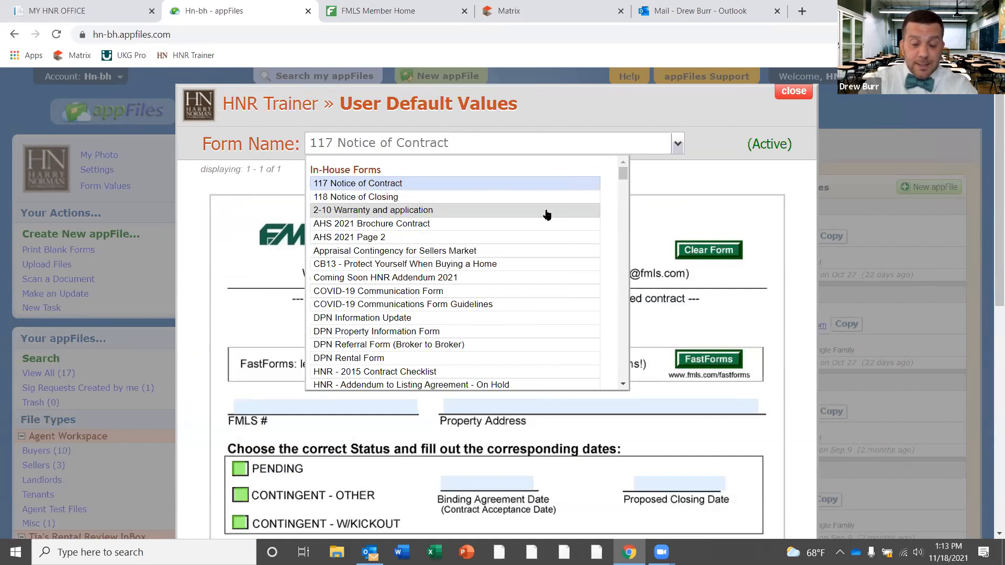
{"action": "left_click", "coordinate": [623, 386]}
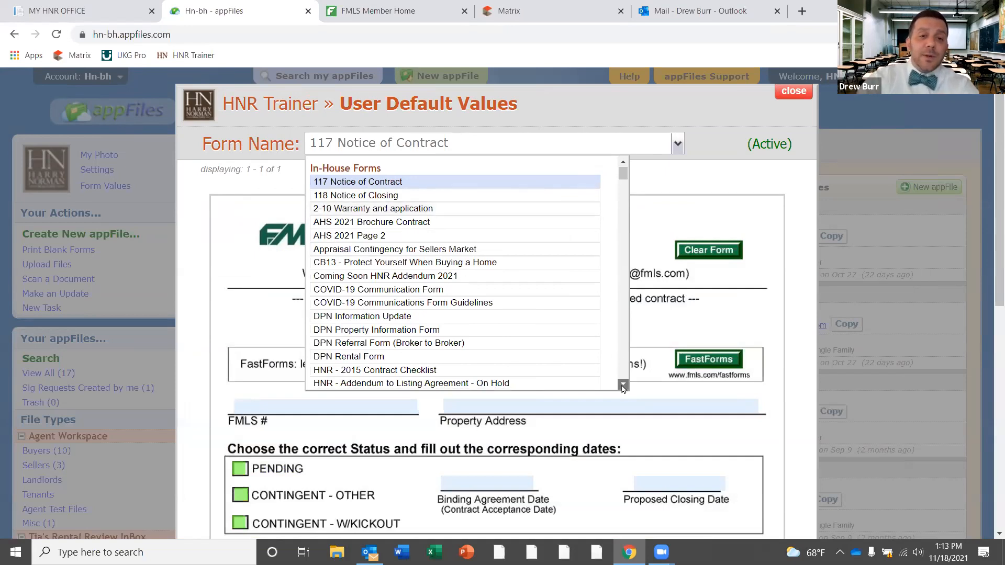
{"action": "left_click", "coordinate": [623, 386]}
{"action": "left_click", "coordinate": [623, 386]}
{"action": "left_click", "coordinate": [622, 387]}
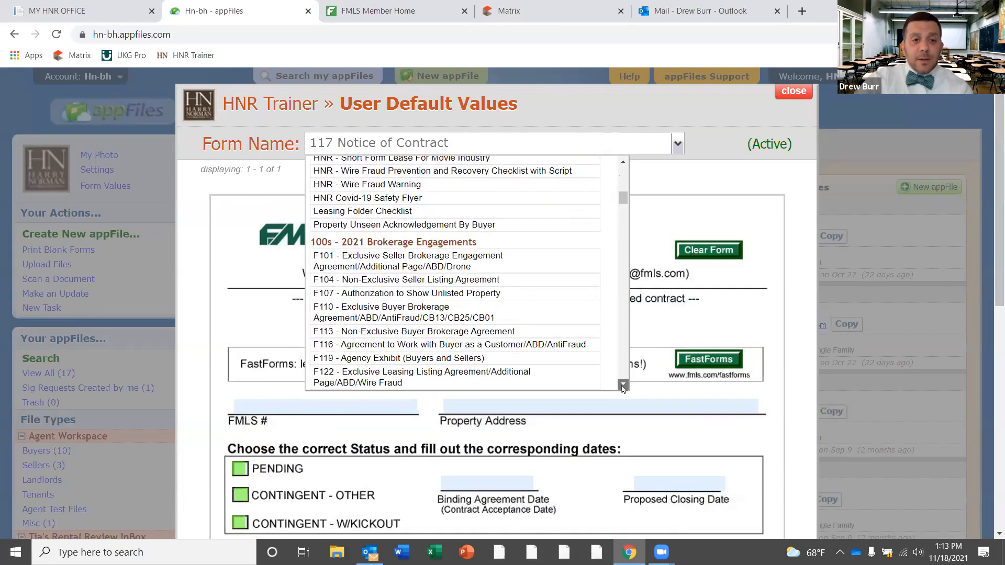
{"action": "left_click", "coordinate": [406, 286]}
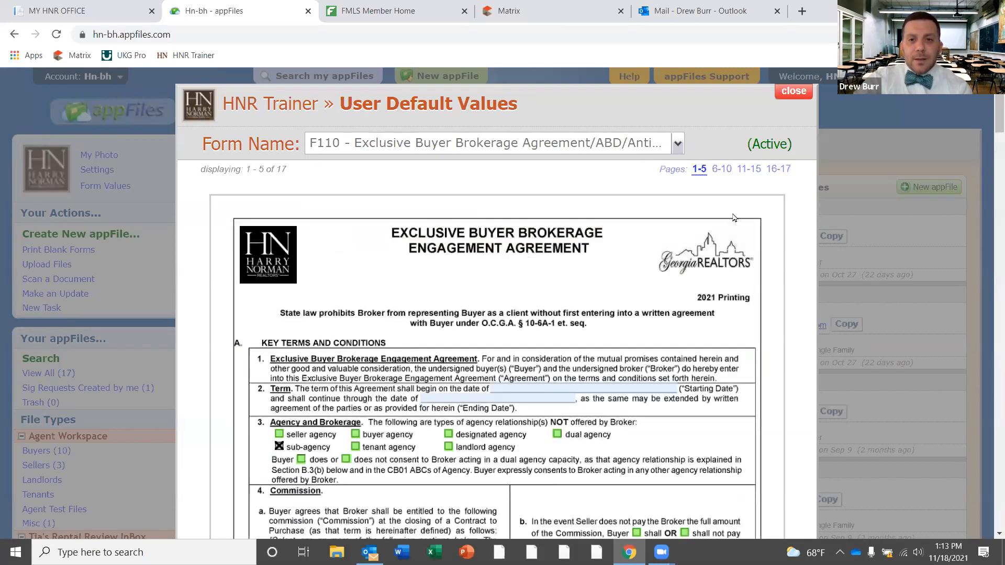
Show F110 pages 6–10 and scroll to the broker contact defaults on page 7
{"action": "left_click", "coordinate": [723, 169]}
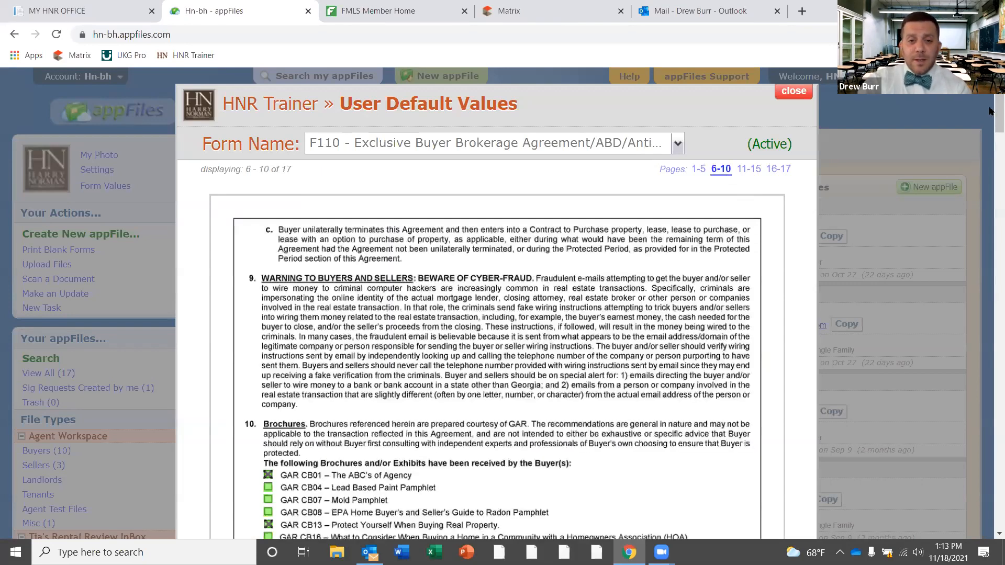
{"action": "scroll", "coordinate": [990, 188], "scroll_direction": "down", "scroll_amount": 20}
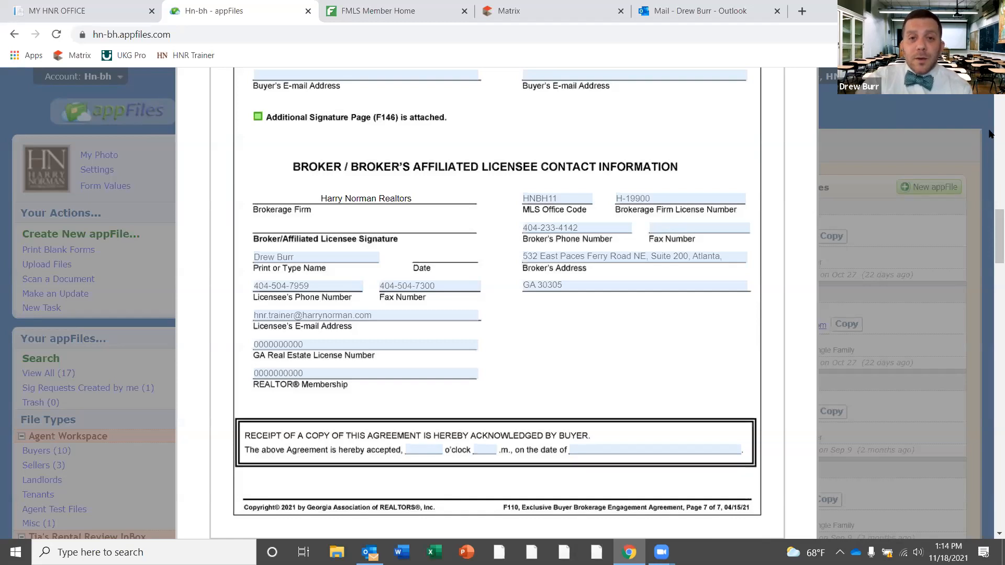
{"action": "scroll", "coordinate": [925, 111], "scroll_direction": "up", "scroll_amount": 20}
Scroll back up through the F110 default form pages 6–10
{"action": "scroll", "coordinate": [523, 253], "scroll_direction": "up", "scroll_amount": 3}
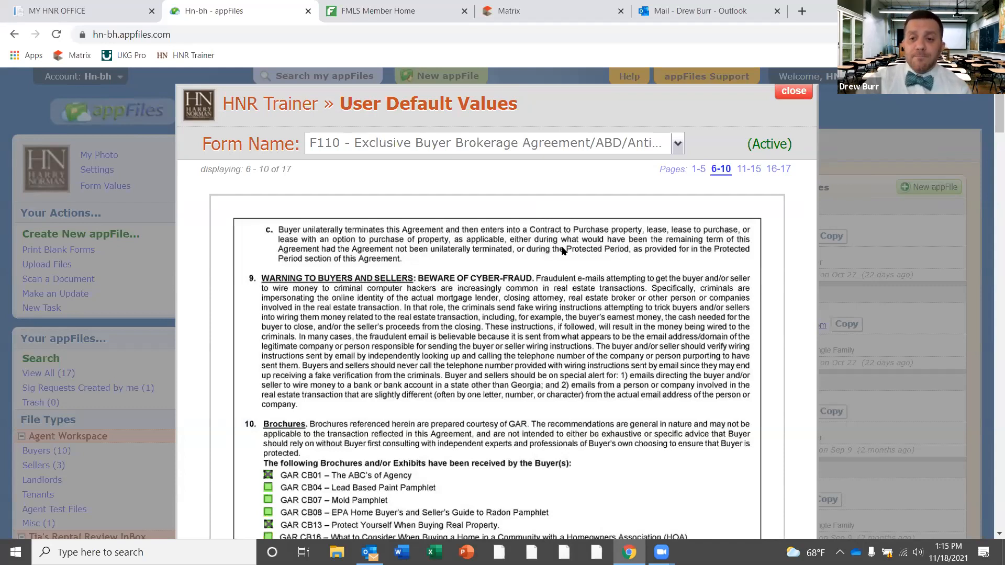
Close the User Default Values window and choose Create New appFile from Your Actions
{"action": "left_click", "coordinate": [793, 91]}
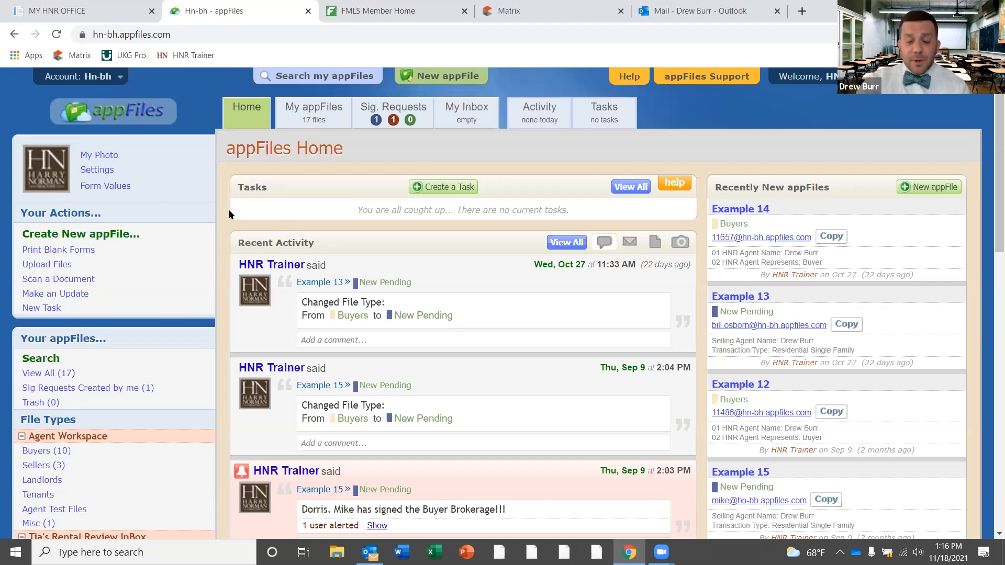
{"action": "left_click", "coordinate": [107, 235]}
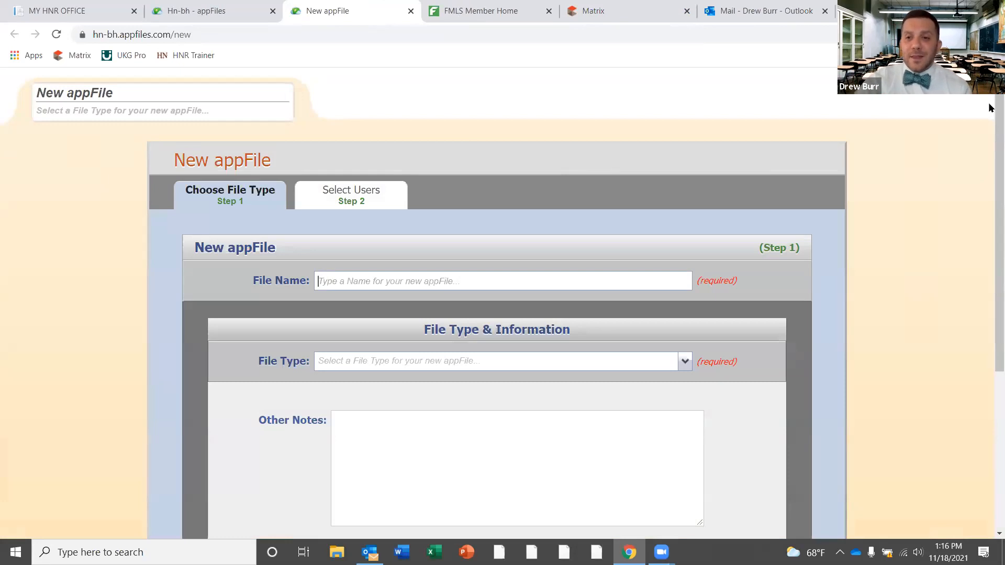
{"action": "scroll", "coordinate": [989, 108], "scroll_direction": "down", "scroll_amount": 1}
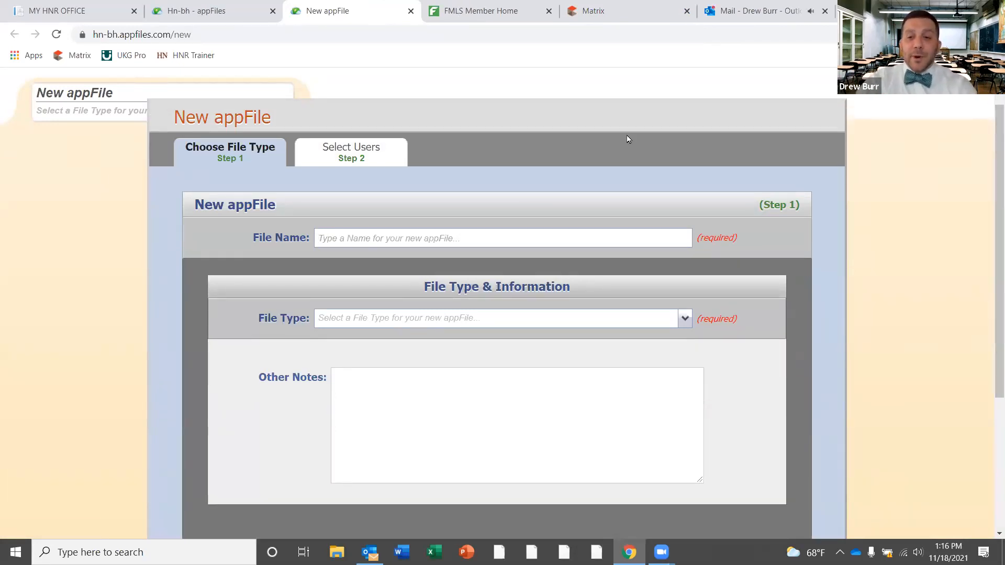
Enter the buyer's full name in the new appFile's File Name field
{"action": "left_click", "coordinate": [415, 237]}
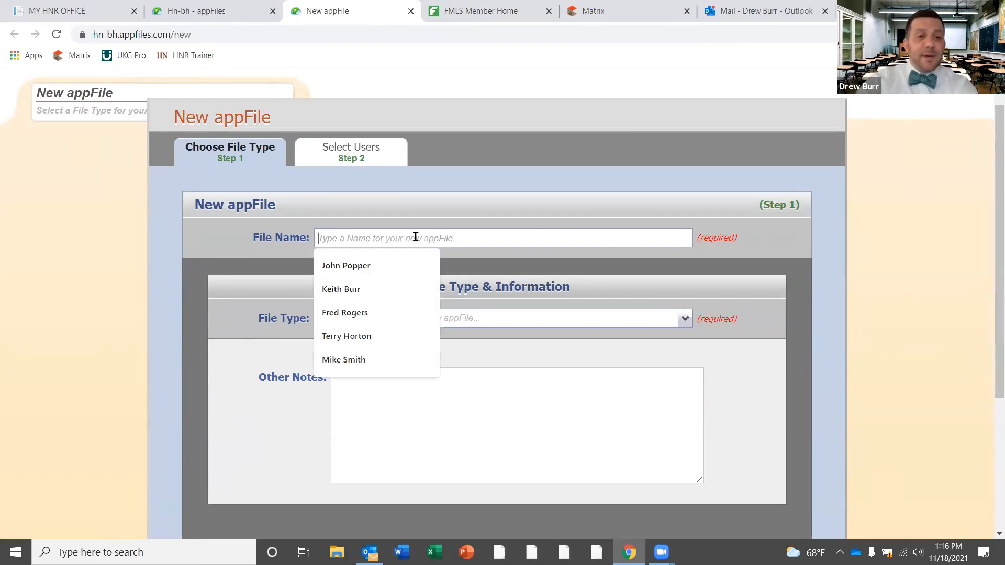
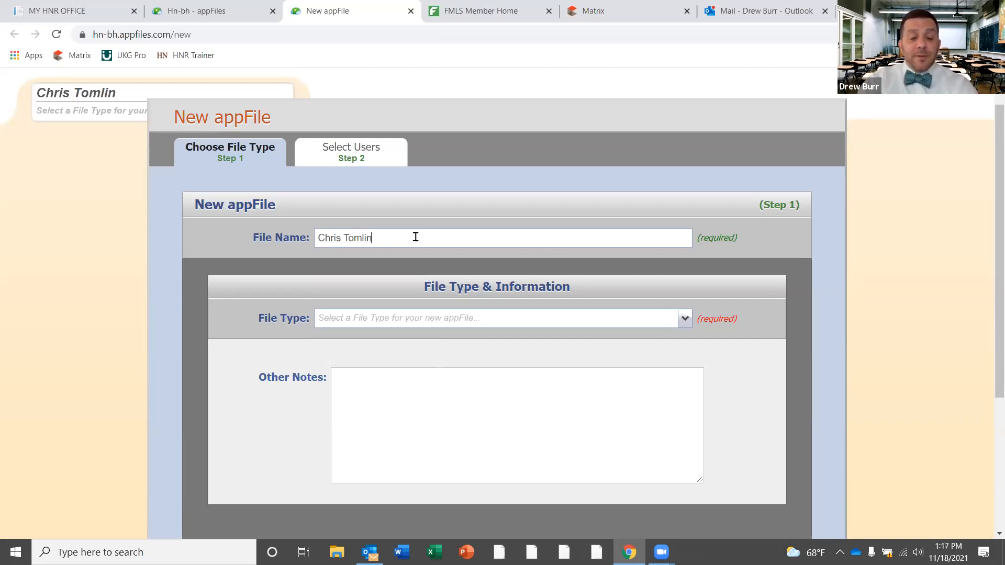
Set File Type to Buyers and fill Selling Agent Name from the autofill suggestion
{"action": "left_click", "coordinate": [685, 319]}
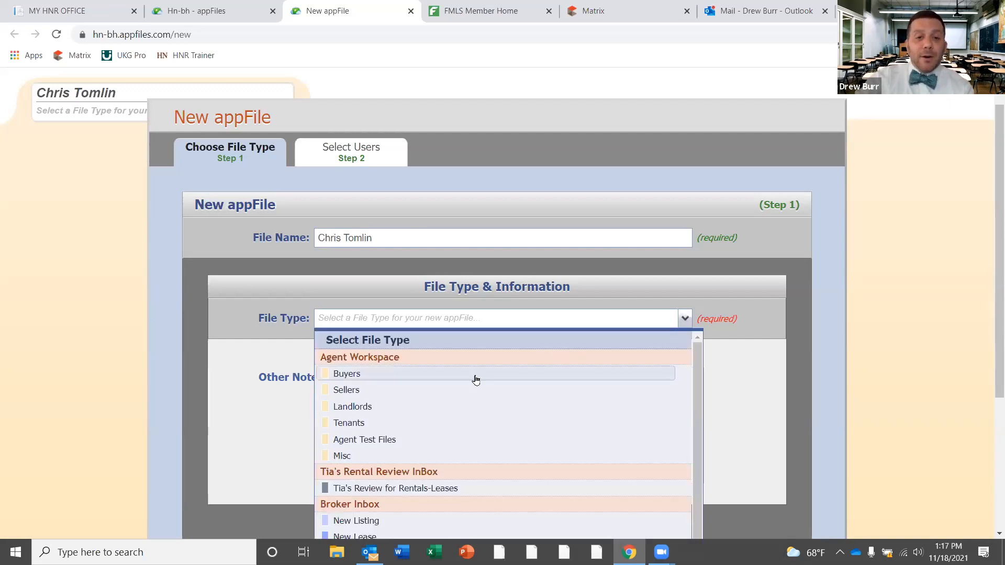
{"action": "left_click", "coordinate": [475, 378]}
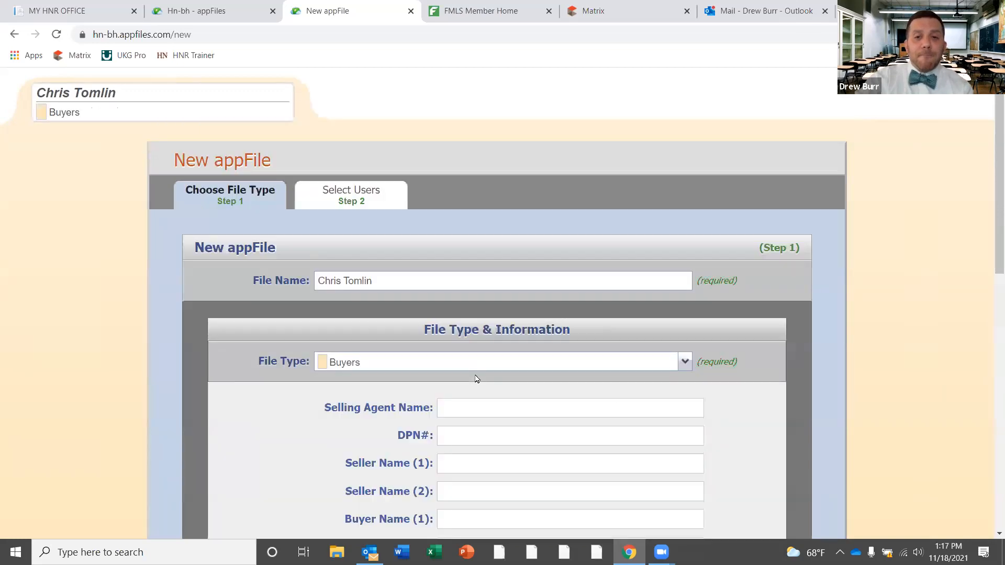
{"action": "scroll", "coordinate": [991, 227], "scroll_direction": "down", "scroll_amount": 3}
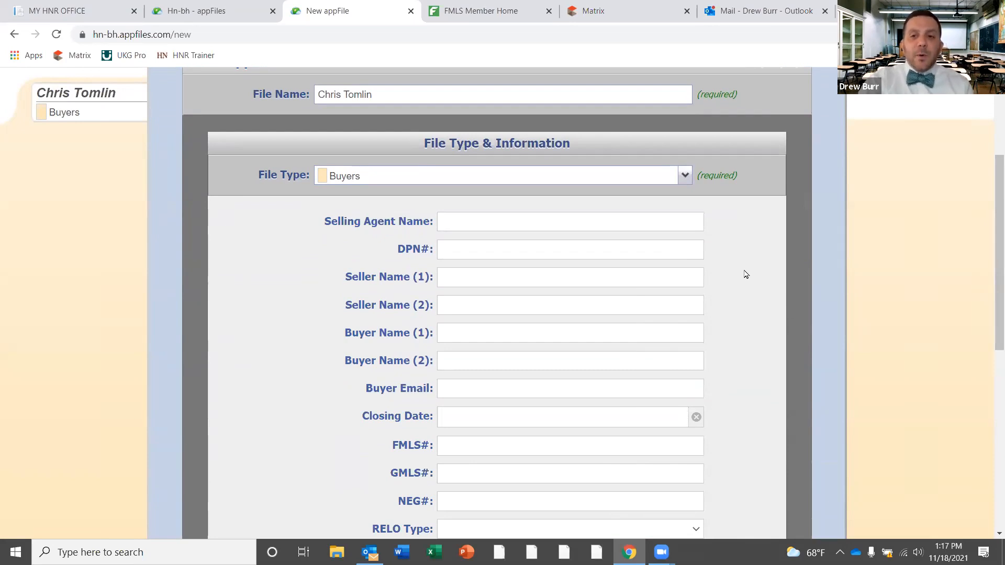
{"action": "left_click", "coordinate": [596, 222]}
{"action": "left_click", "coordinate": [538, 251]}
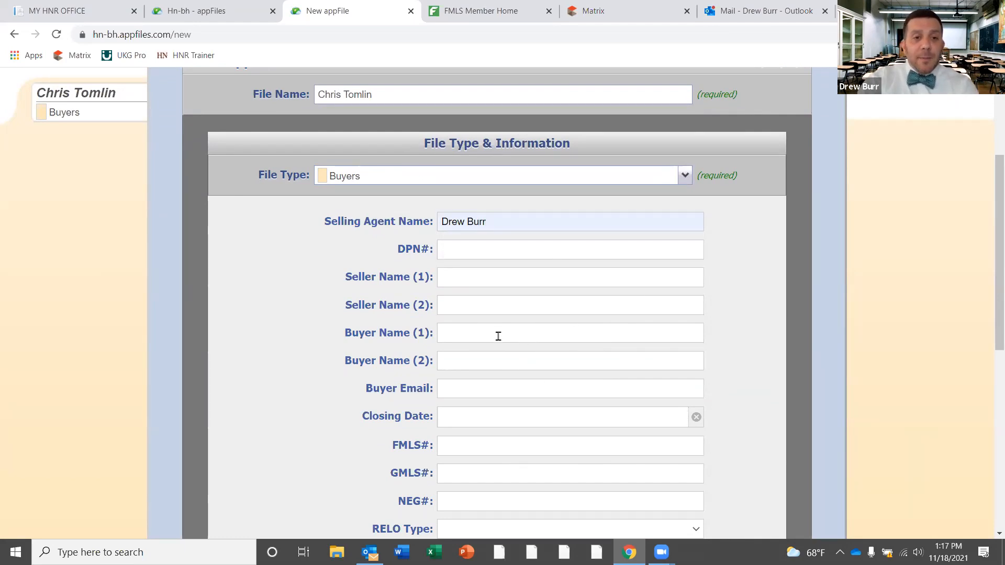
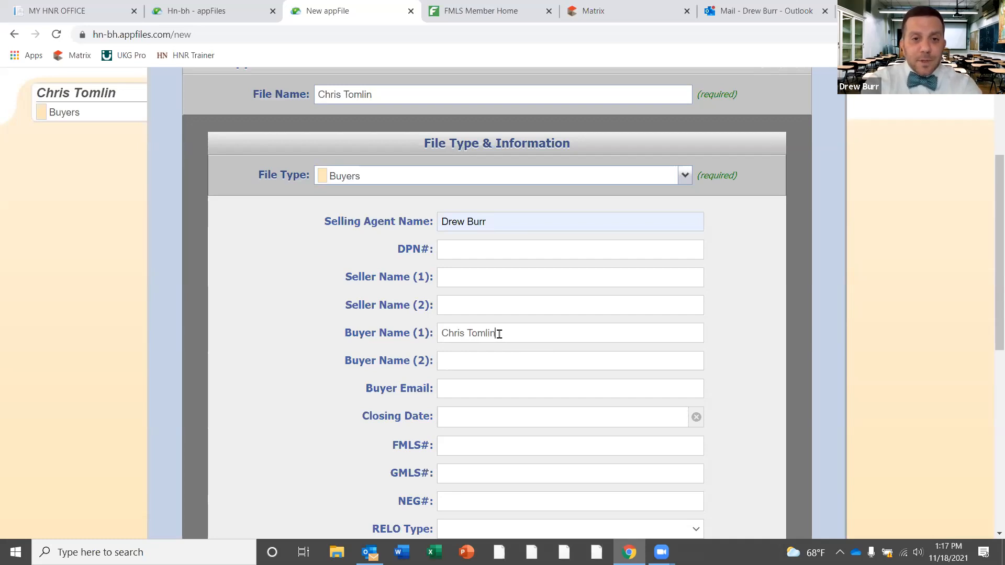
Fill Buyer Name (1), Buyer Name (2) with the buyers' full names and enter the buyer's e-mail
{"action": "left_click", "coordinate": [496, 359]}
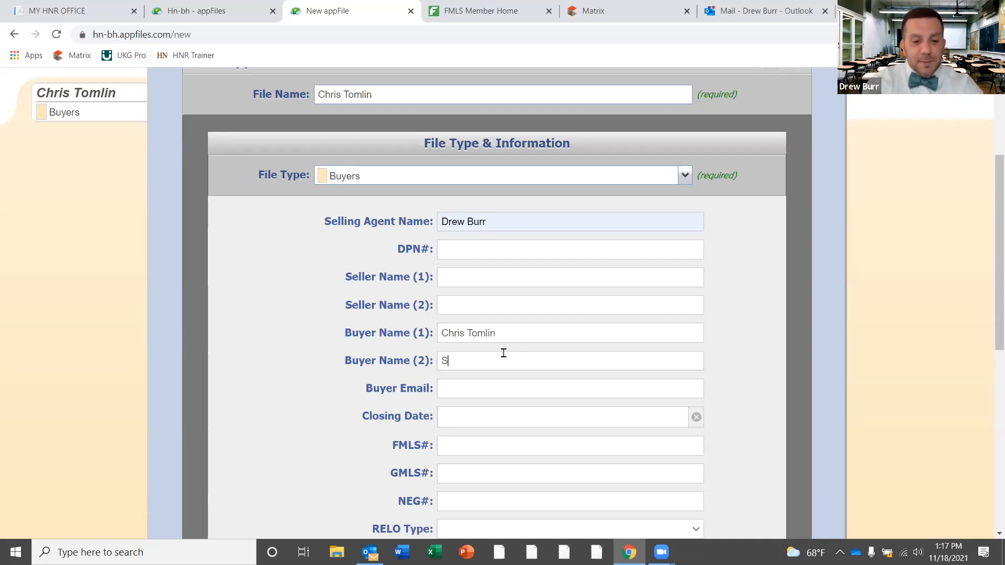
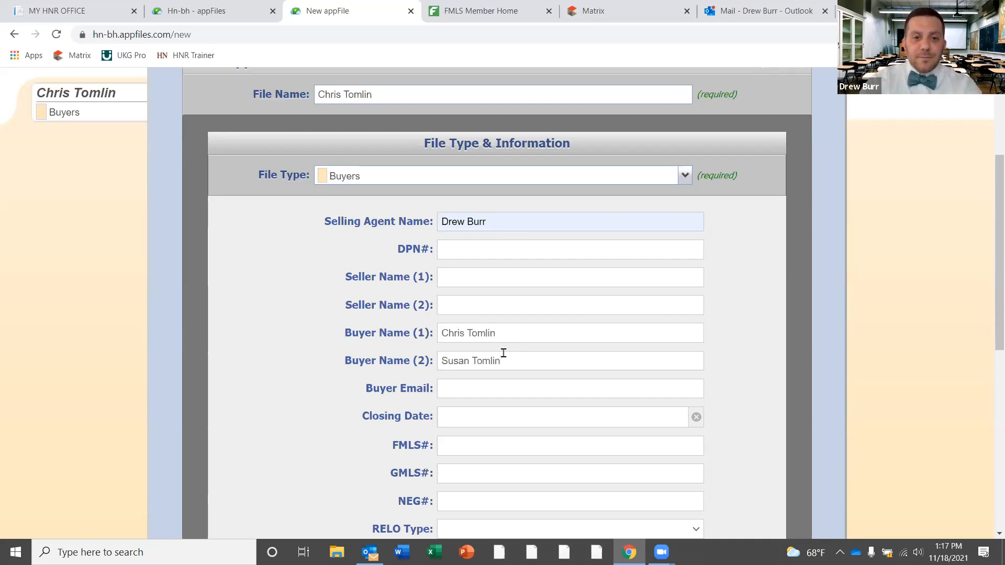
{"action": "left_click", "coordinate": [484, 390]}
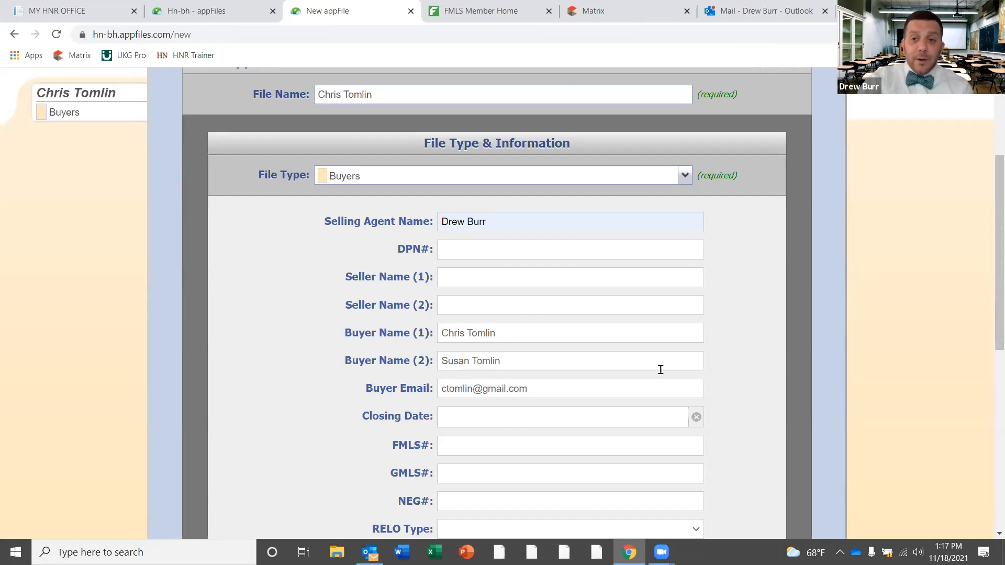
{"action": "scroll", "coordinate": [990, 308], "scroll_direction": "down", "scroll_amount": 3}
{"action": "left_click_drag", "start_coordinate": [991, 309], "coordinate": [991, 403]}
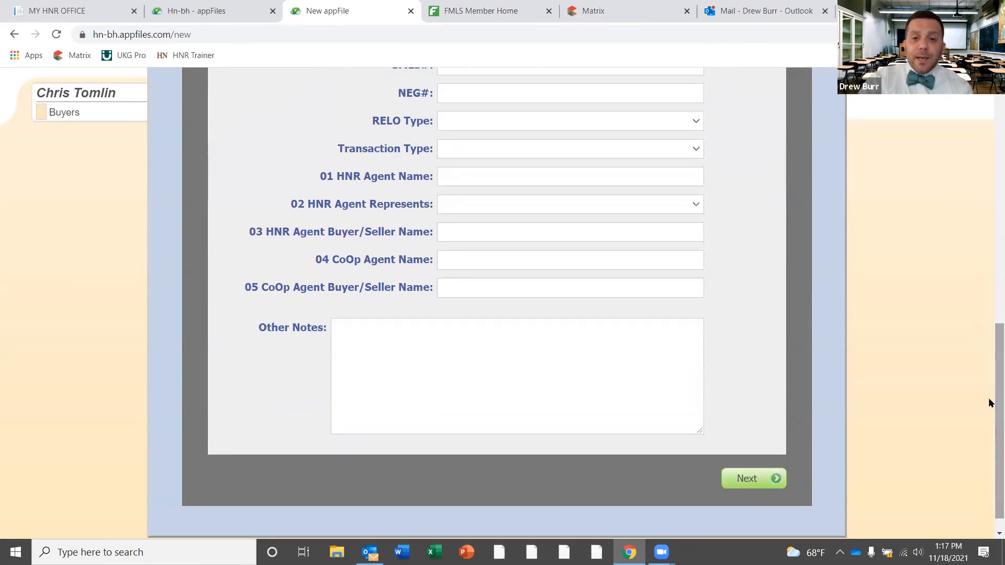
Go to Step 2 Select Users, add one extra user, then remove them again to keep the default access list
{"action": "left_click", "coordinate": [747, 481]}
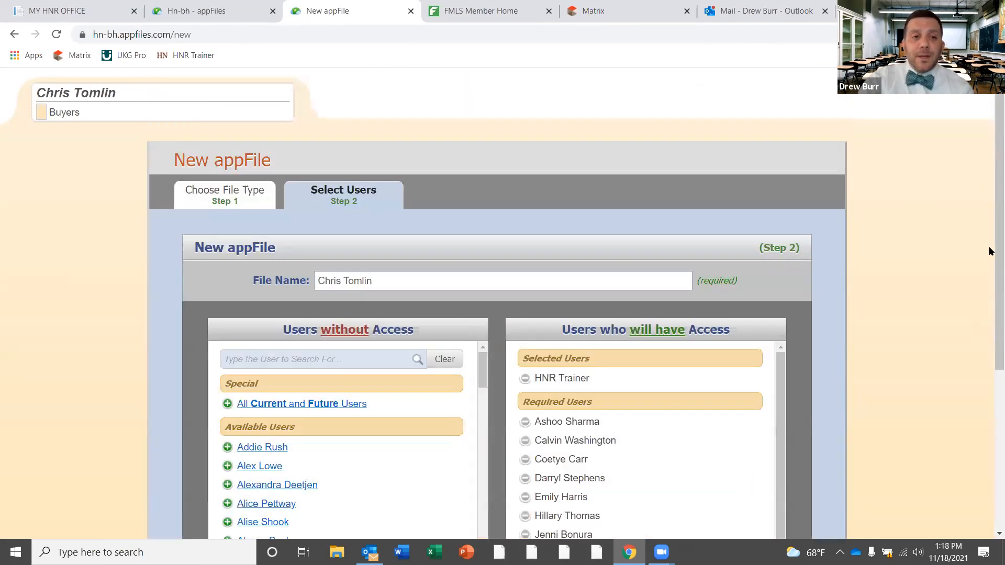
{"action": "scroll", "coordinate": [991, 257], "scroll_direction": "down", "scroll_amount": 1}
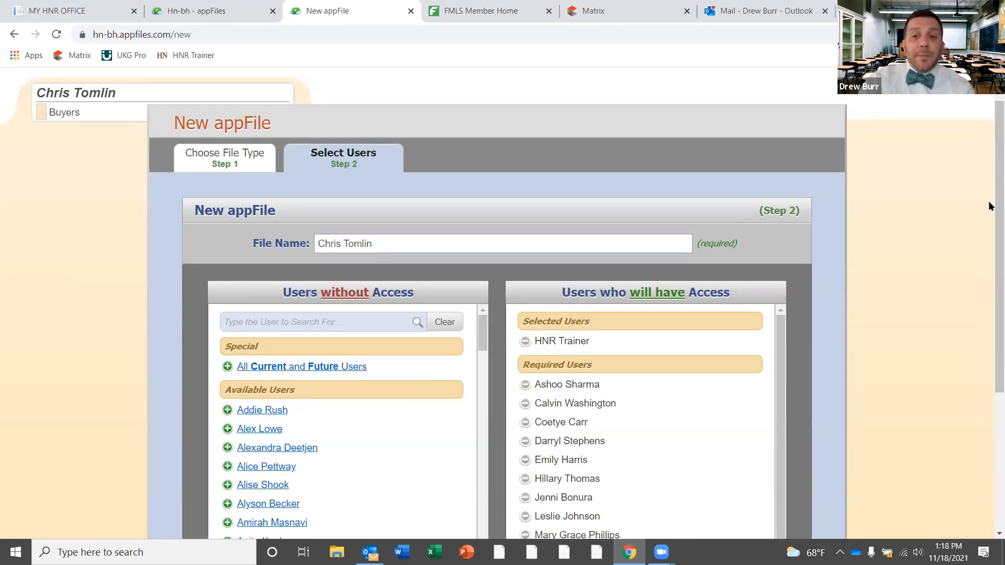
{"action": "scroll", "coordinate": [990, 293], "scroll_direction": "down", "scroll_amount": 3}
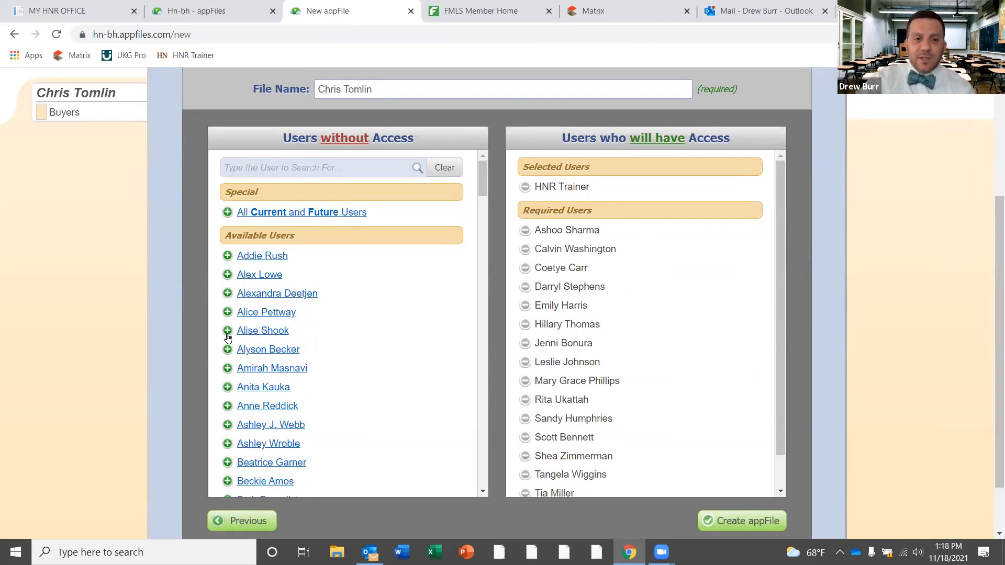
{"action": "scroll", "coordinate": [775, 432], "scroll_direction": "down", "scroll_amount": 1}
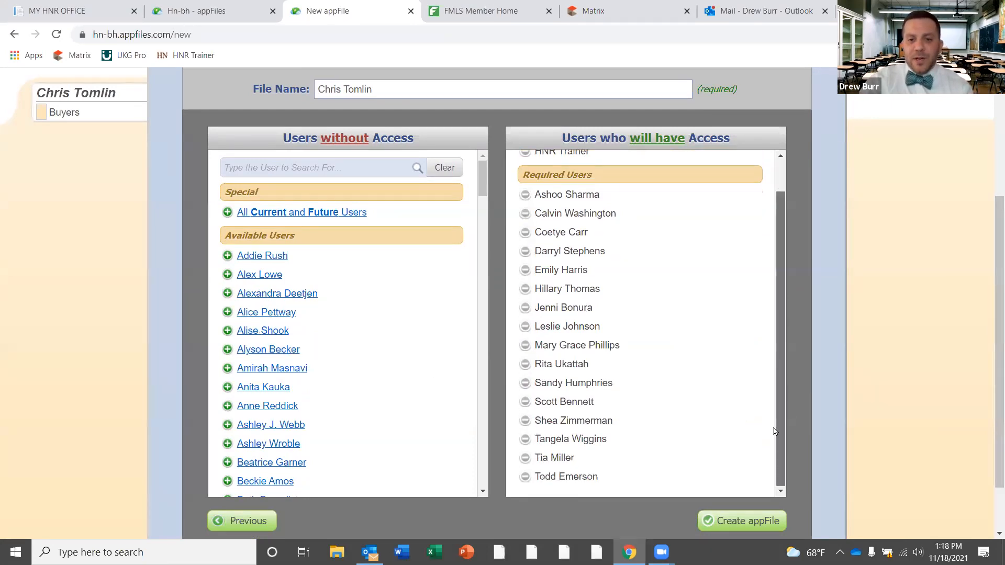
{"action": "left_click", "coordinate": [228, 255]}
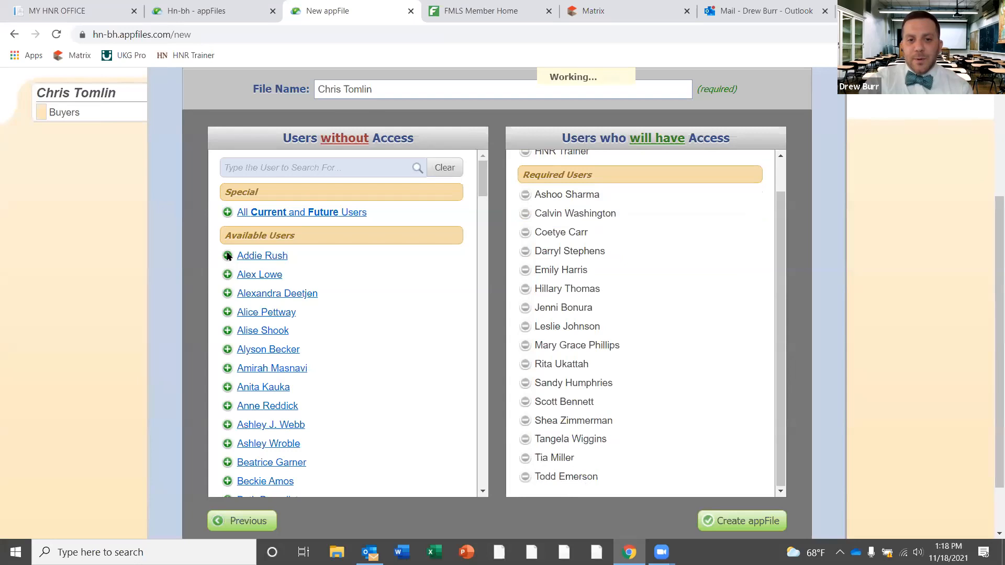
{"action": "scroll", "coordinate": [780, 277], "scroll_direction": "down", "scroll_amount": 2}
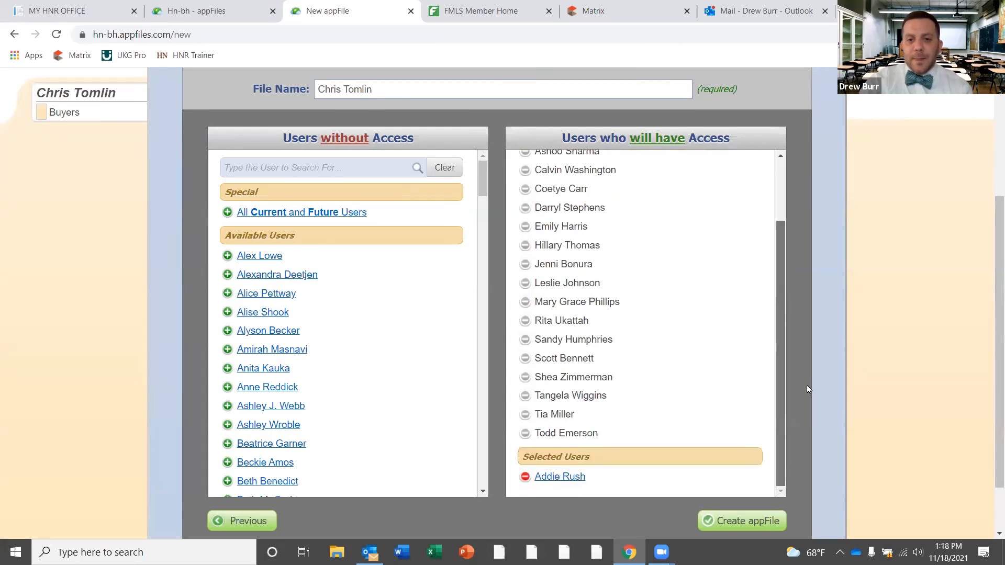
{"action": "left_click", "coordinate": [525, 477]}
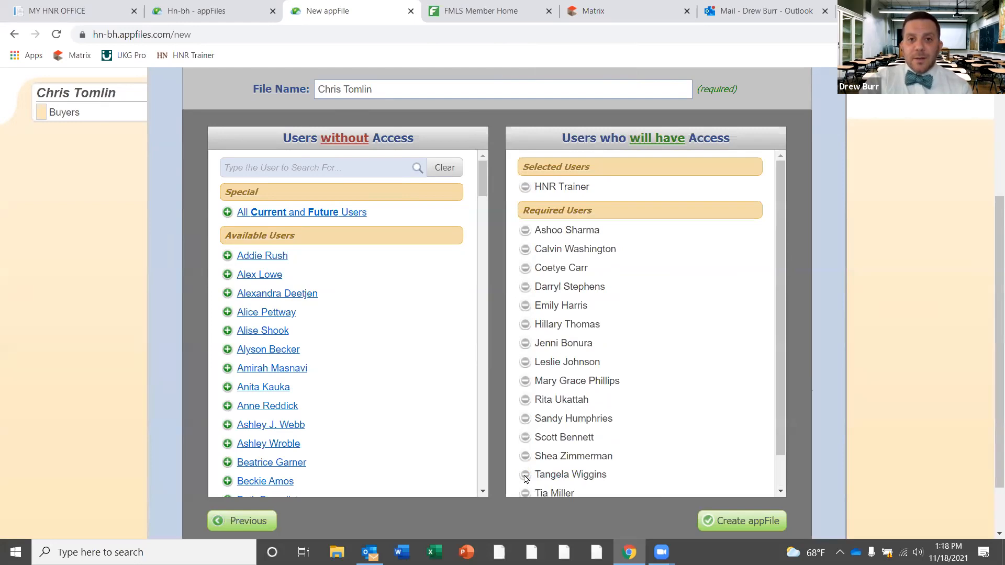
Create the Buyers appFile and open its Lender Information section under File Information for editing
{"action": "left_click", "coordinate": [744, 521]}
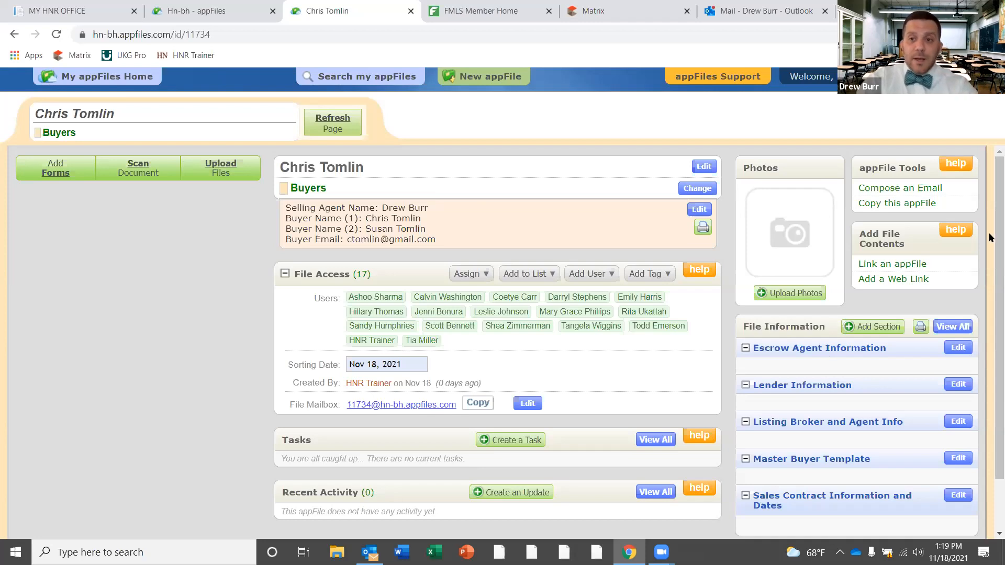
{"action": "scroll", "coordinate": [871, 235], "scroll_direction": "down", "scroll_amount": 2}
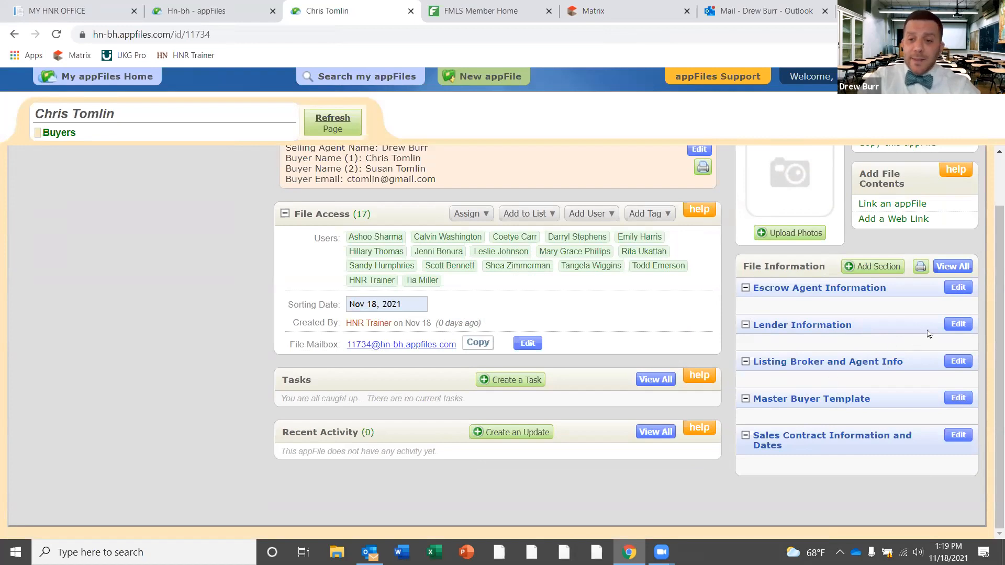
{"action": "left_click", "coordinate": [958, 324]}
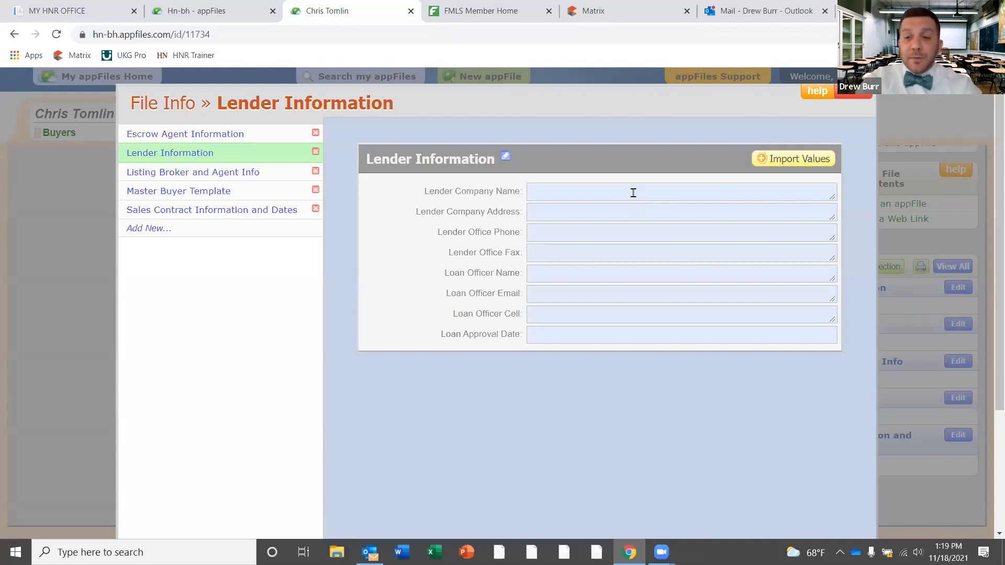
Enter Prosperity Mortgage as the lender company, with its street address and office phone number
{"action": "left_click", "coordinate": [636, 194]}
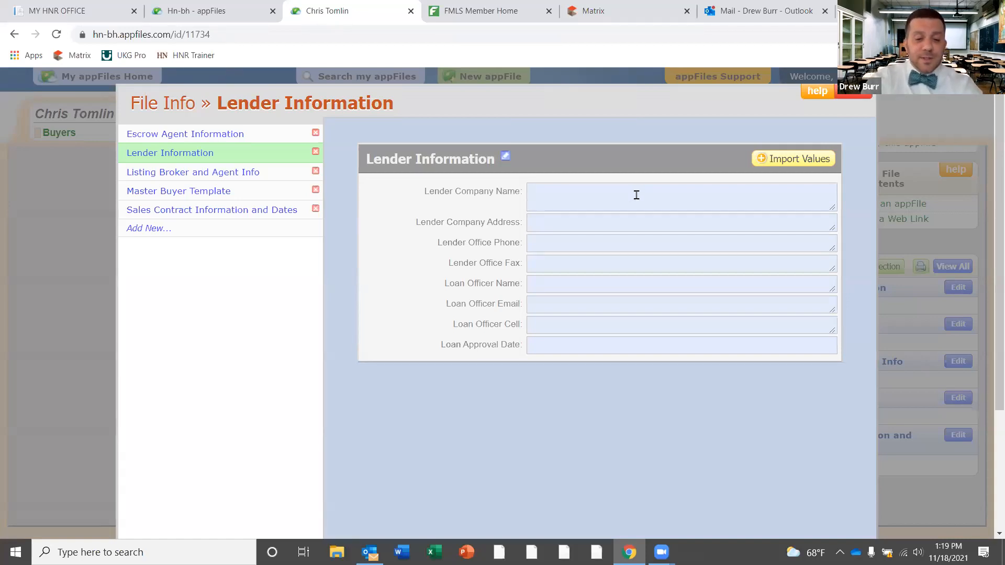
{"action": "type", "text": "Prosper"}
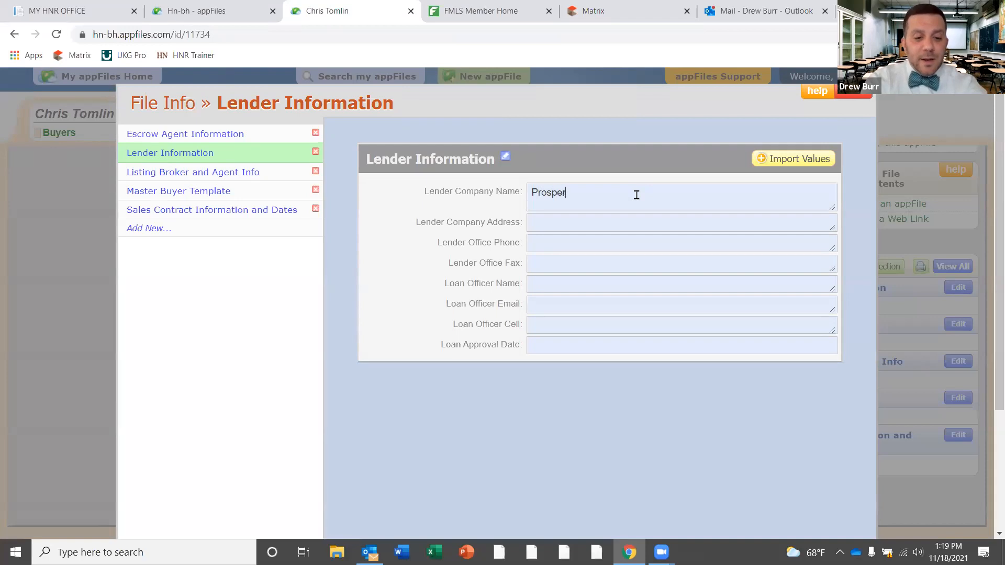
{"action": "type", "text": "ity Mortgage"}
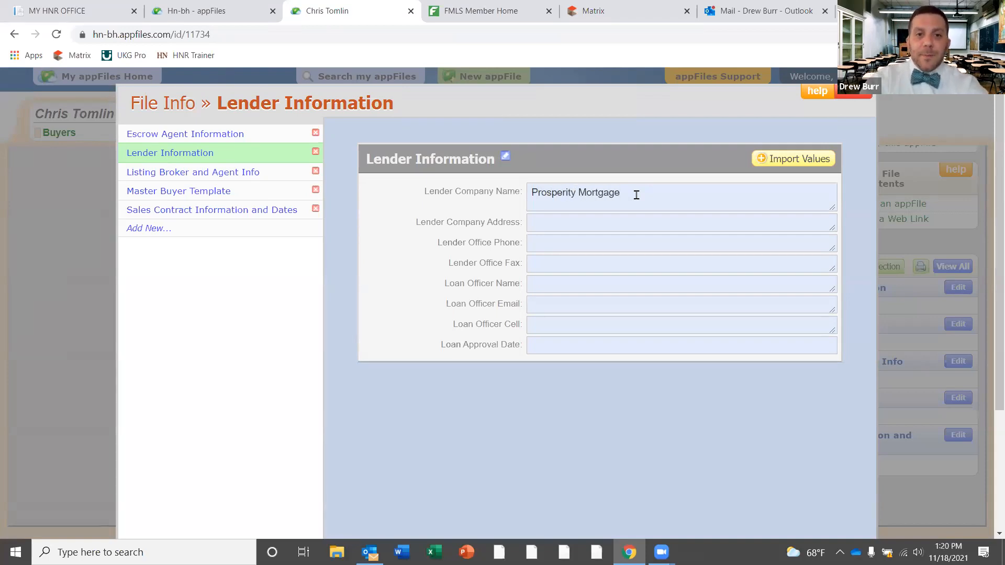
{"action": "left_click", "coordinate": [602, 220]}
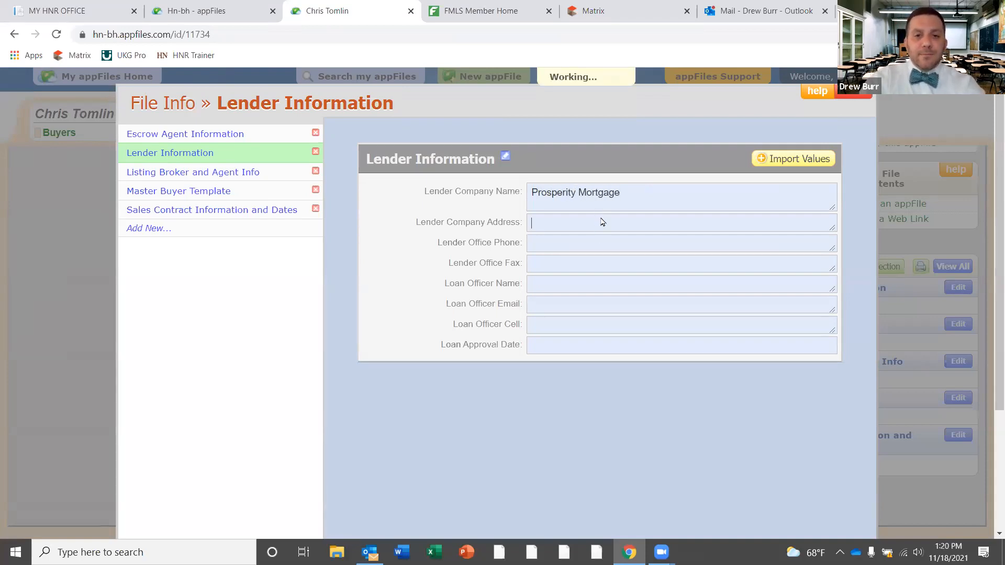
{"action": "type", "text": "123 Base"}
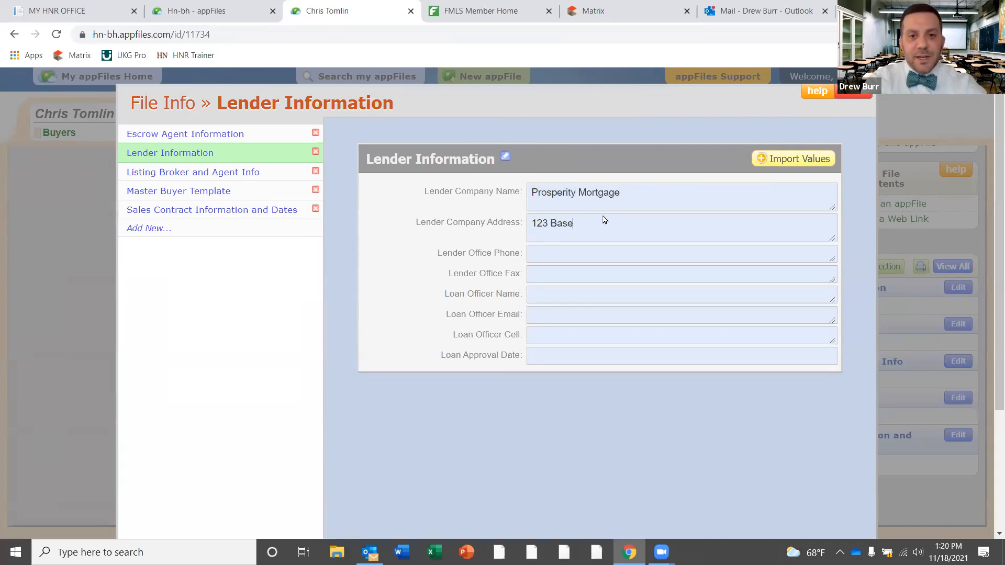
{"action": "type", "text": " Street"}
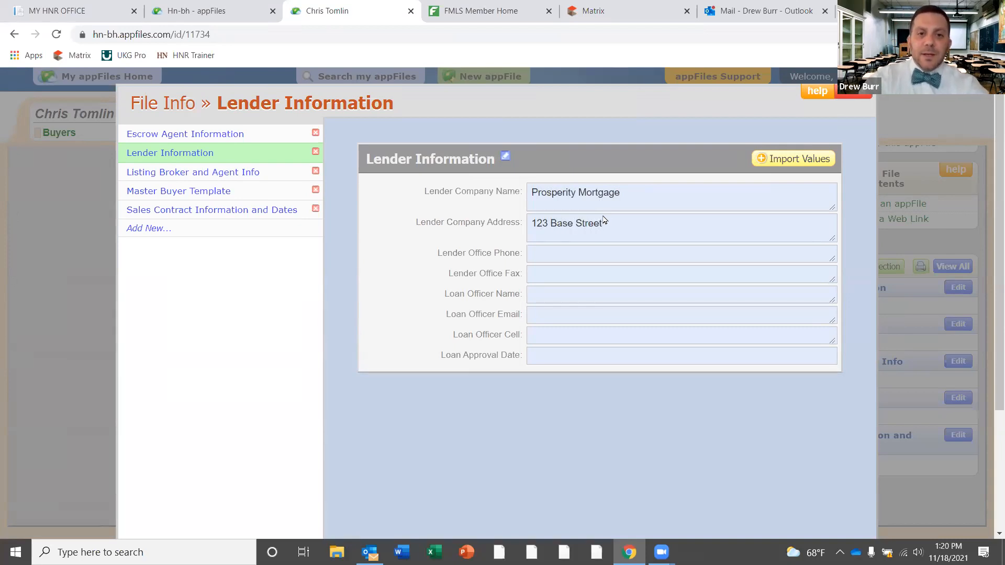
{"action": "left_click", "coordinate": [597, 254]}
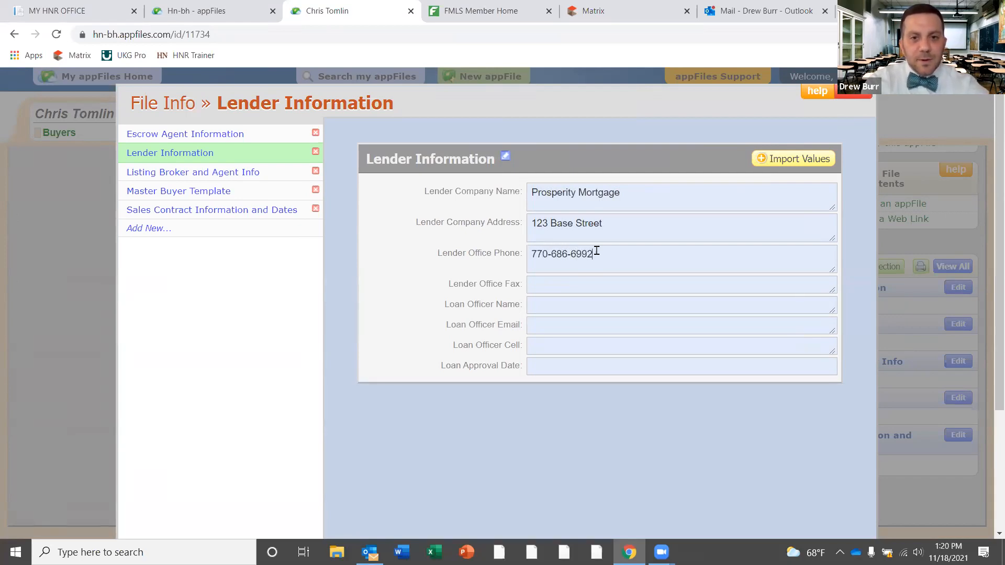
Fill in the loan officer's full name and e-mail address
{"action": "left_click", "coordinate": [614, 307]}
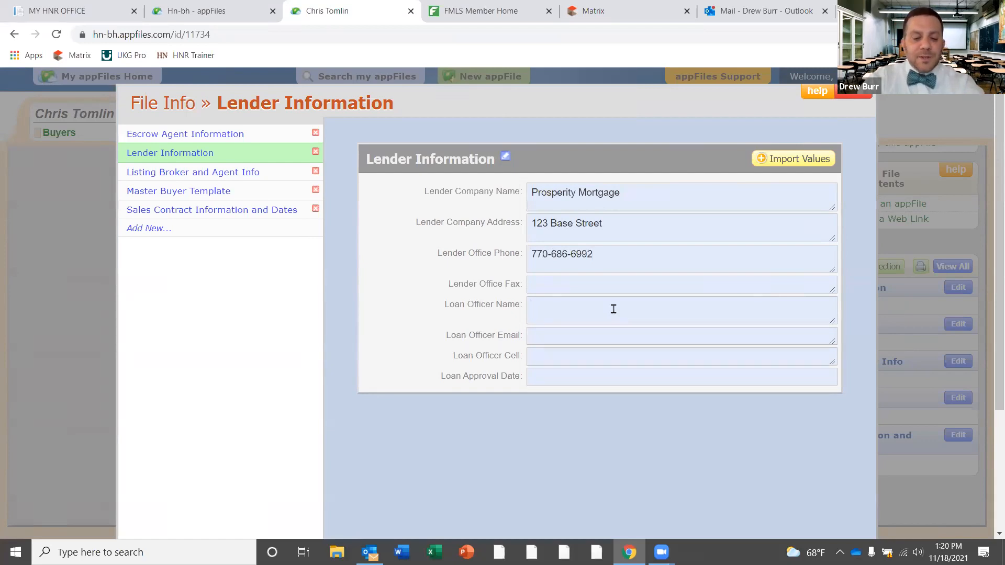
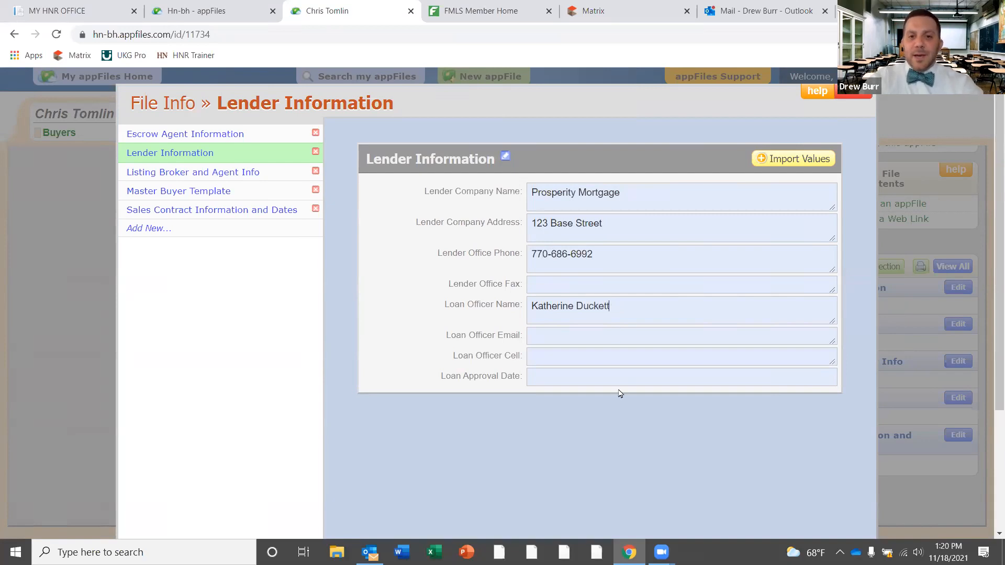
{"action": "left_click", "coordinate": [610, 335]}
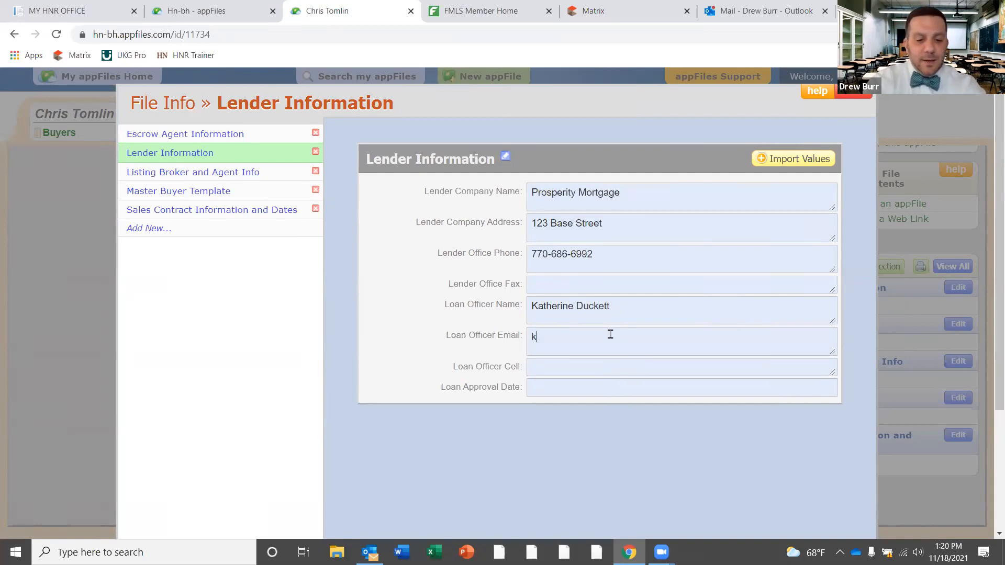
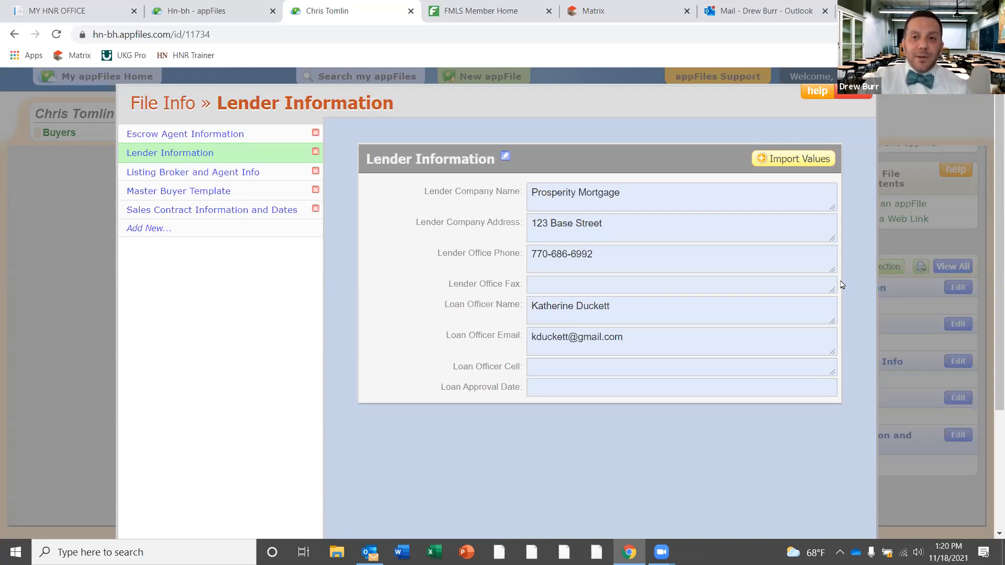
Save and close the Lender Information form, then scroll the appFile overview to see the lender details
{"action": "left_click", "coordinate": [859, 96]}
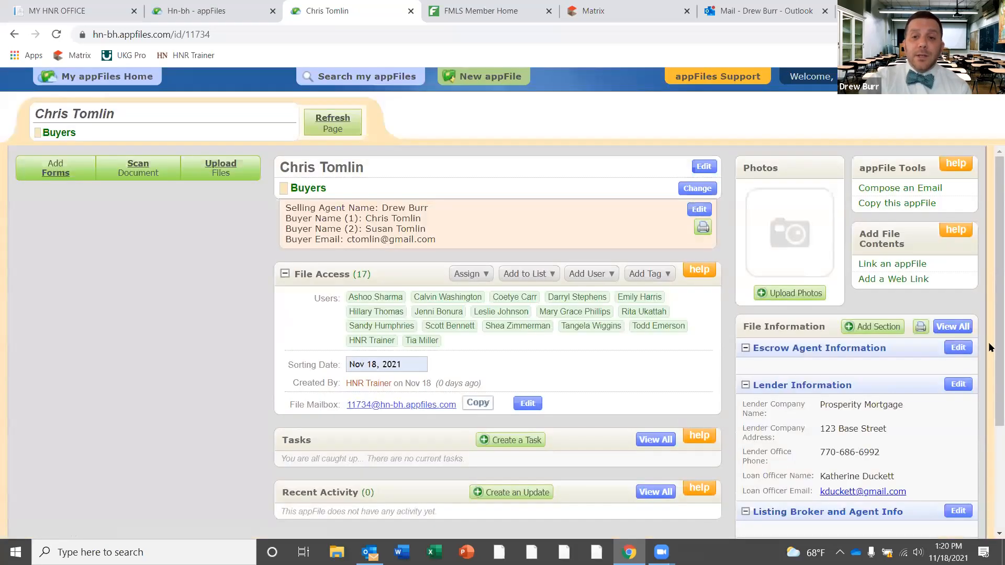
{"action": "scroll", "coordinate": [991, 332], "scroll_direction": "down", "scroll_amount": 2}
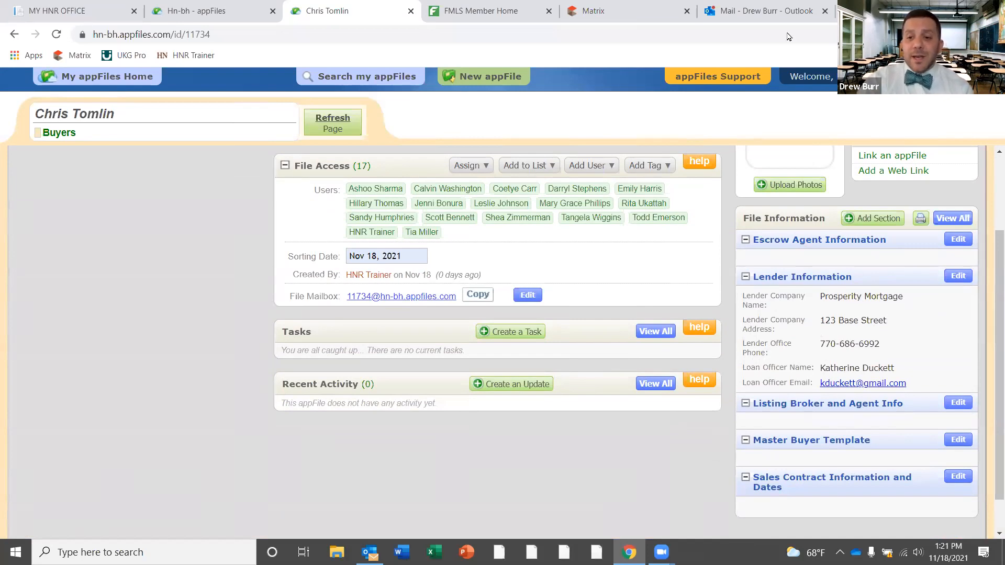
In the Master Buyer Template, put a street address under Buyer Home Phone and the buyer's name in Buyer Name (1)
{"action": "left_click", "coordinate": [963, 441]}
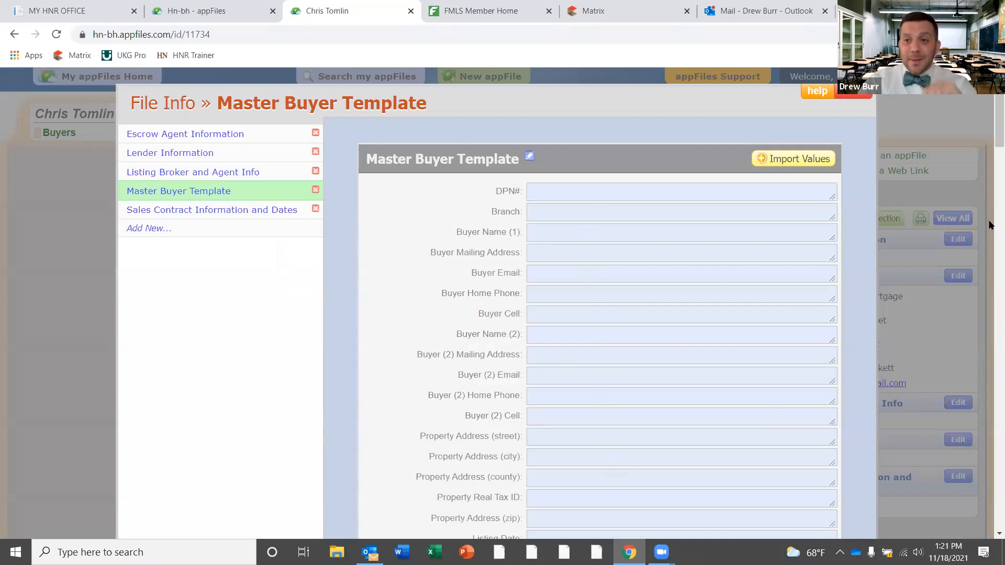
{"action": "left_click", "coordinate": [584, 287]}
{"action": "type", "text": "123"}
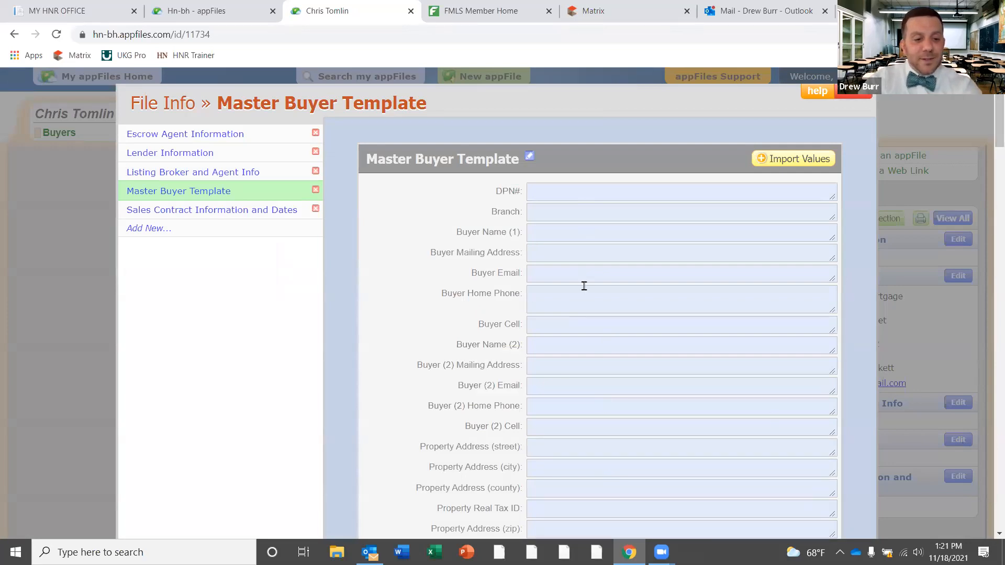
{"action": "type", "text": " B"}
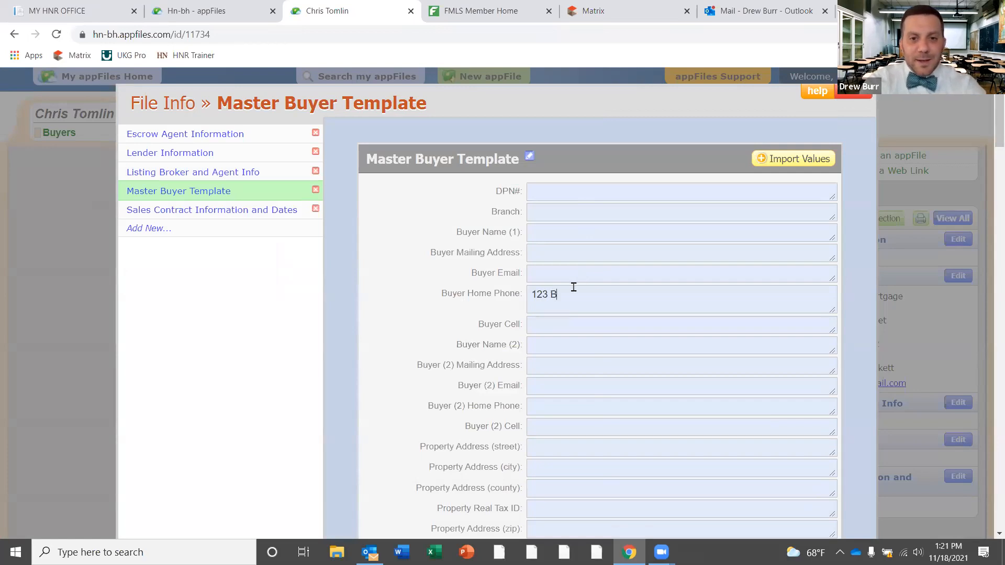
{"action": "type", "text": "ask"}
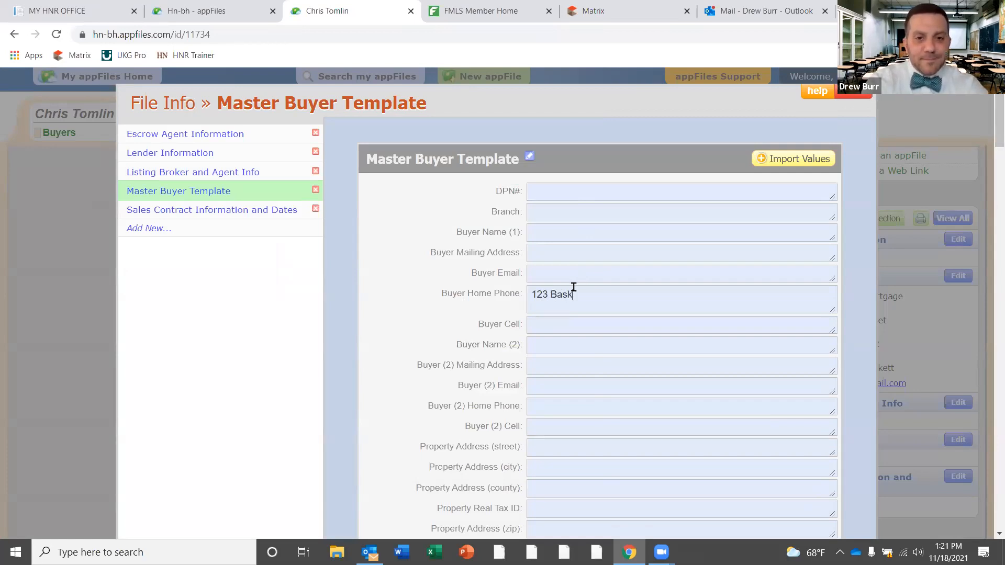
{"action": "type", "text": "et Drive"}
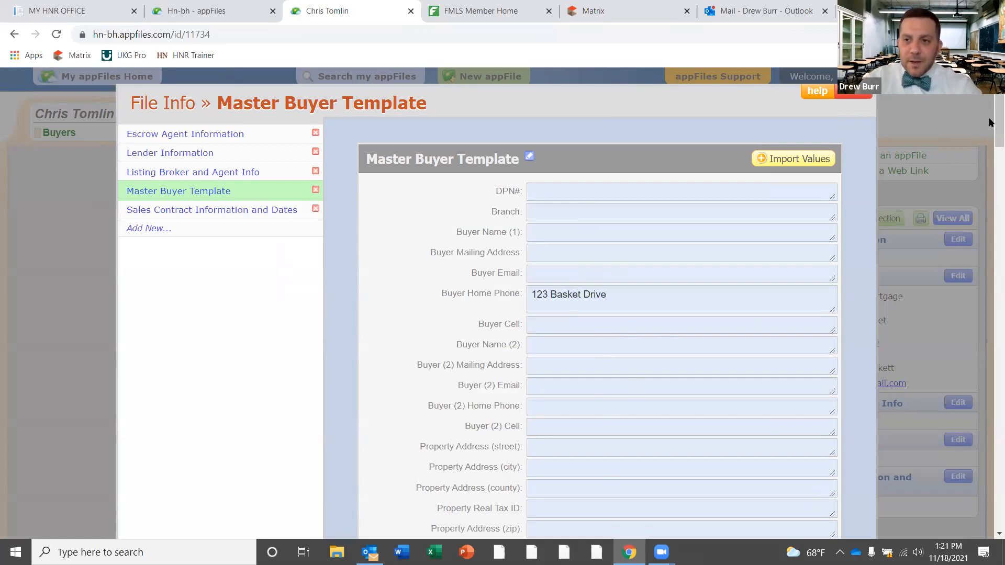
{"action": "scroll", "coordinate": [990, 146], "scroll_direction": "down", "scroll_amount": 3}
{"action": "scroll", "coordinate": [990, 146], "scroll_direction": "up", "scroll_amount": 3}
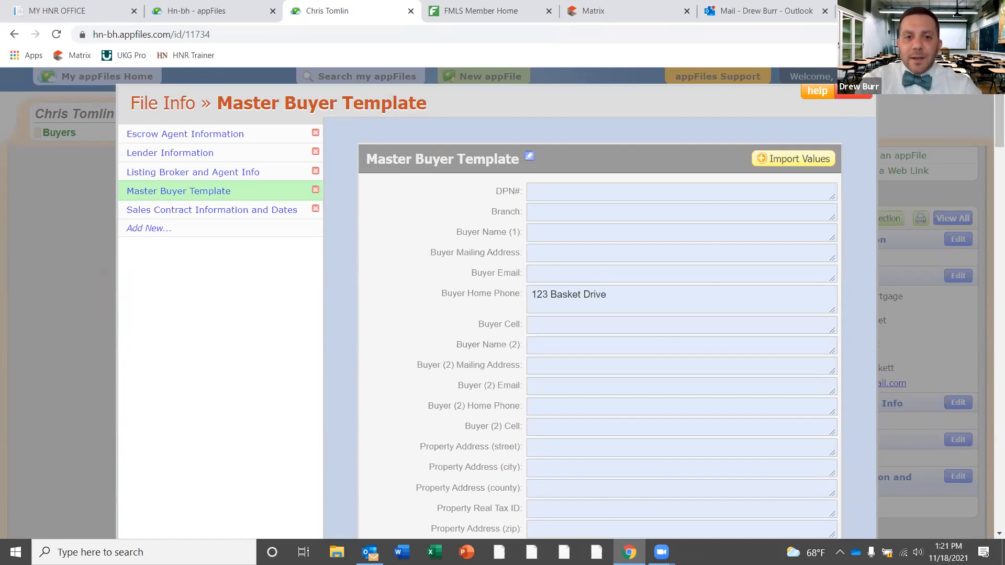
{"action": "left_click", "coordinate": [561, 230]}
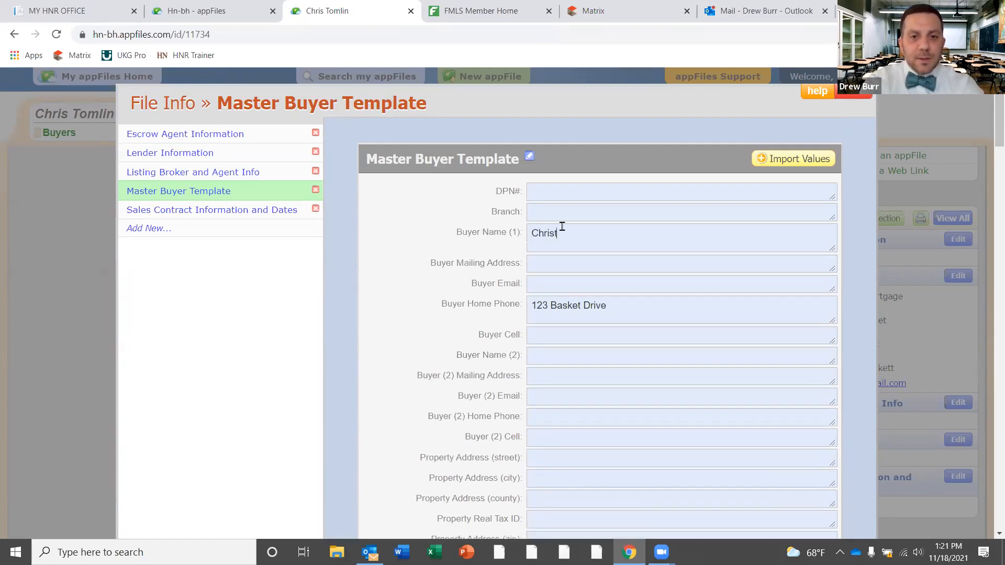
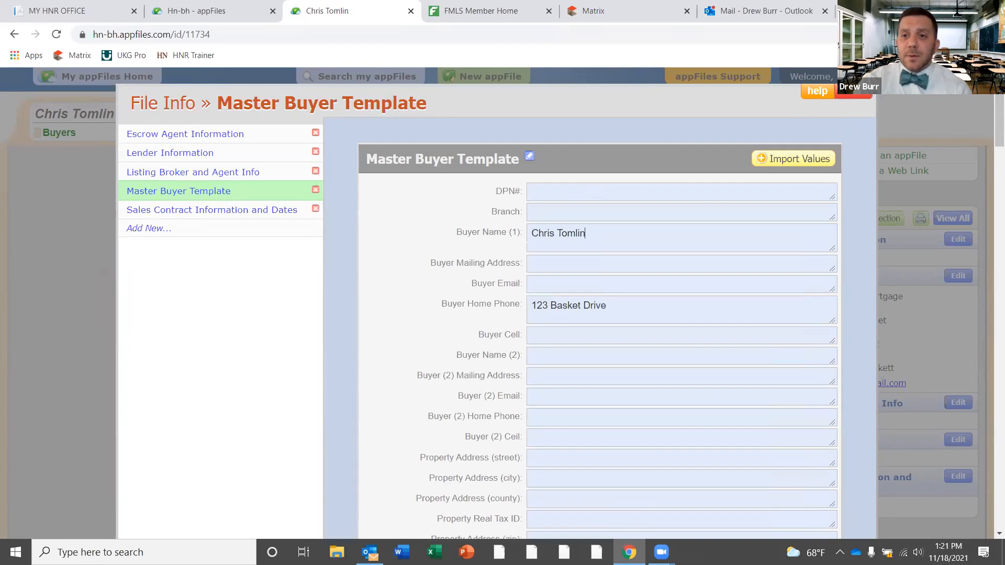
Save and close the Master Buyer Template, then review the Buyers file overview
{"action": "left_click", "coordinate": [871, 95]}
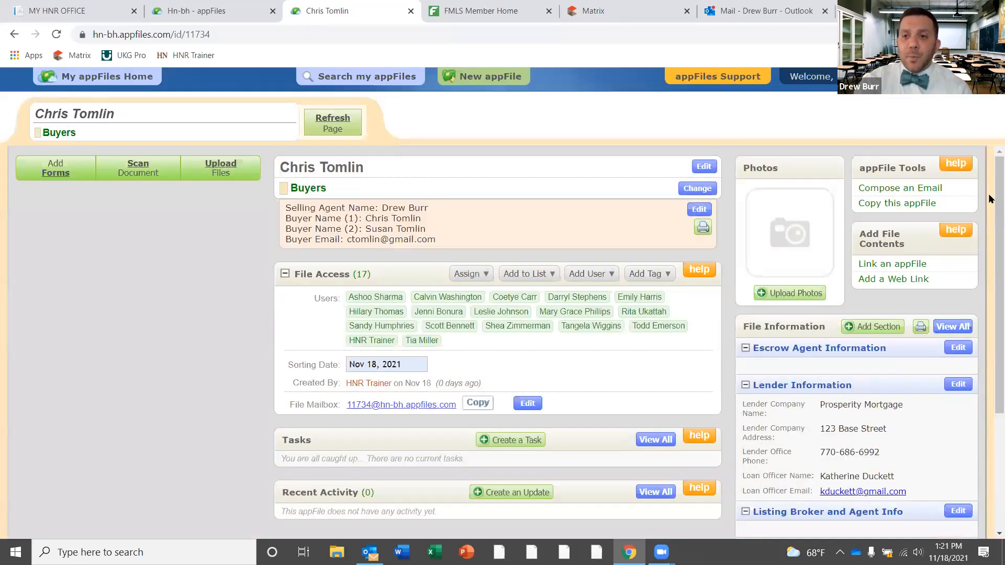
{"action": "scroll", "coordinate": [991, 234], "scroll_direction": "down", "scroll_amount": 3}
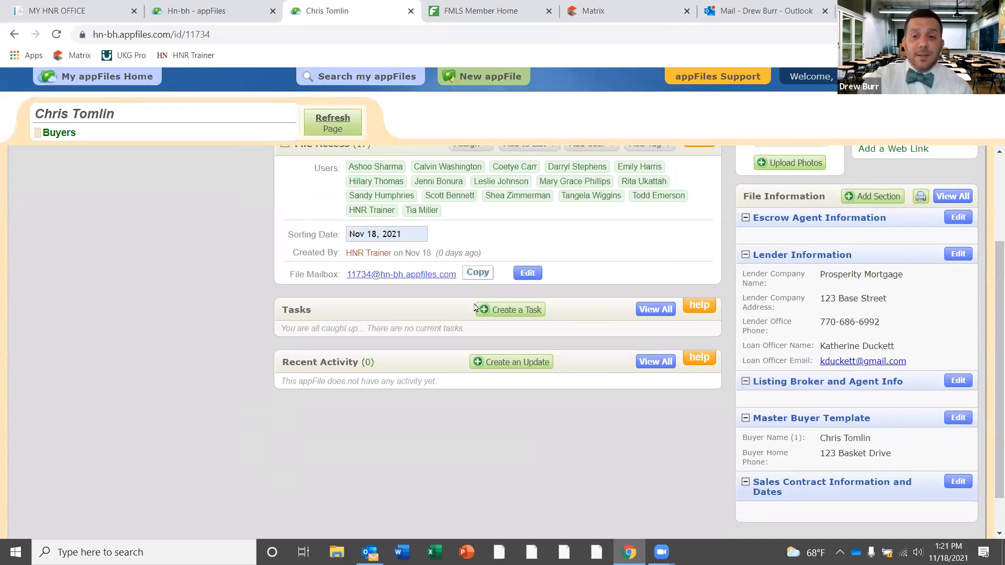
{"action": "scroll", "coordinate": [949, 267], "scroll_direction": "up", "scroll_amount": 3}
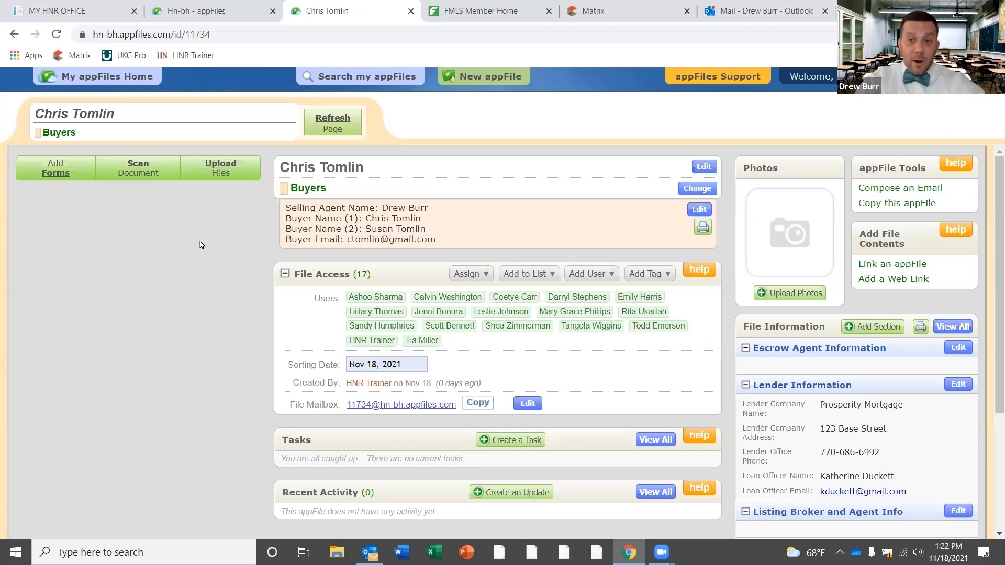
Search forms for 'buyer' and add F110 Exclusive Buyer Brokerage Agreement as a merged form
{"action": "left_click", "coordinate": [61, 175]}
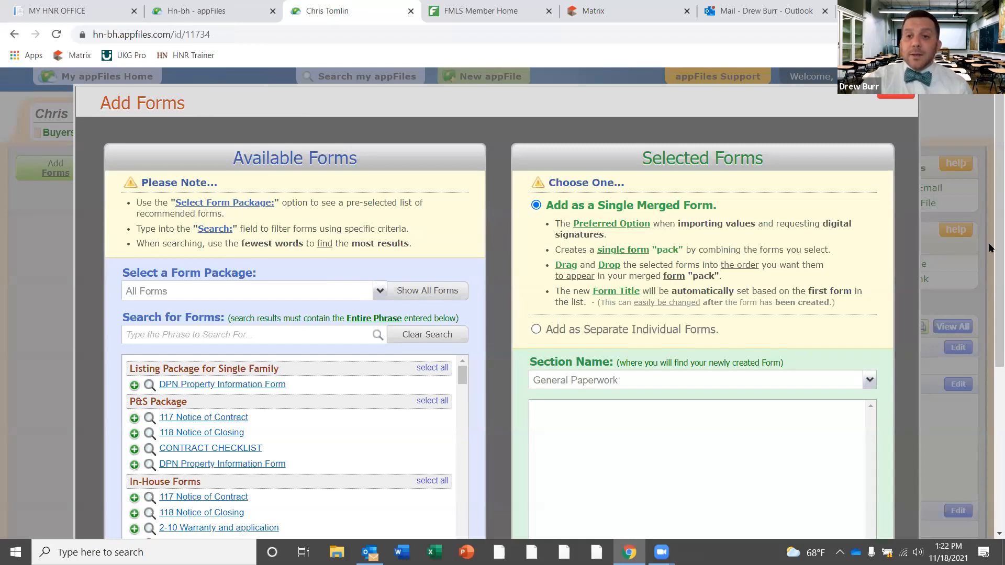
{"action": "scroll", "coordinate": [991, 310], "scroll_direction": "down", "scroll_amount": 3}
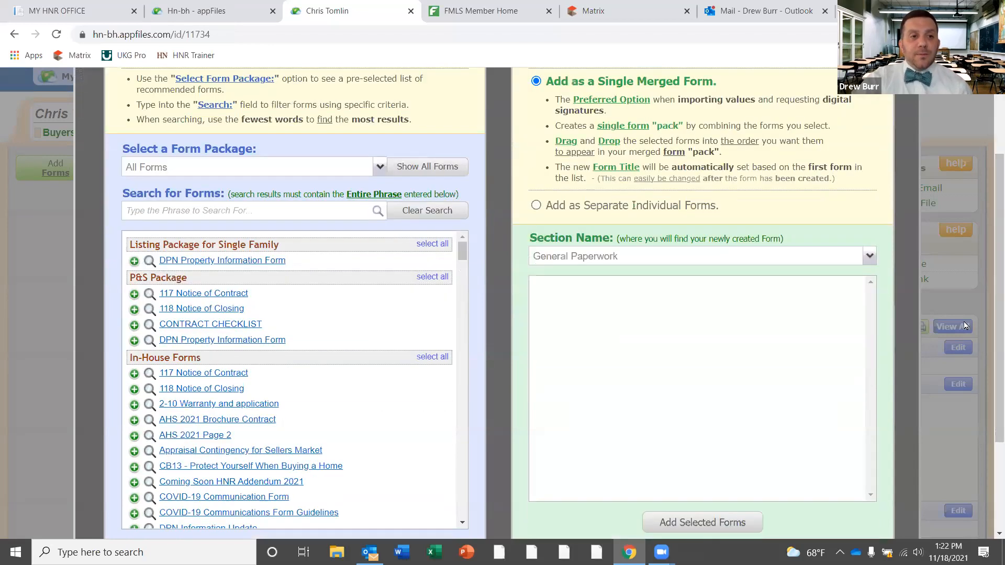
{"action": "left_click", "coordinate": [246, 210]}
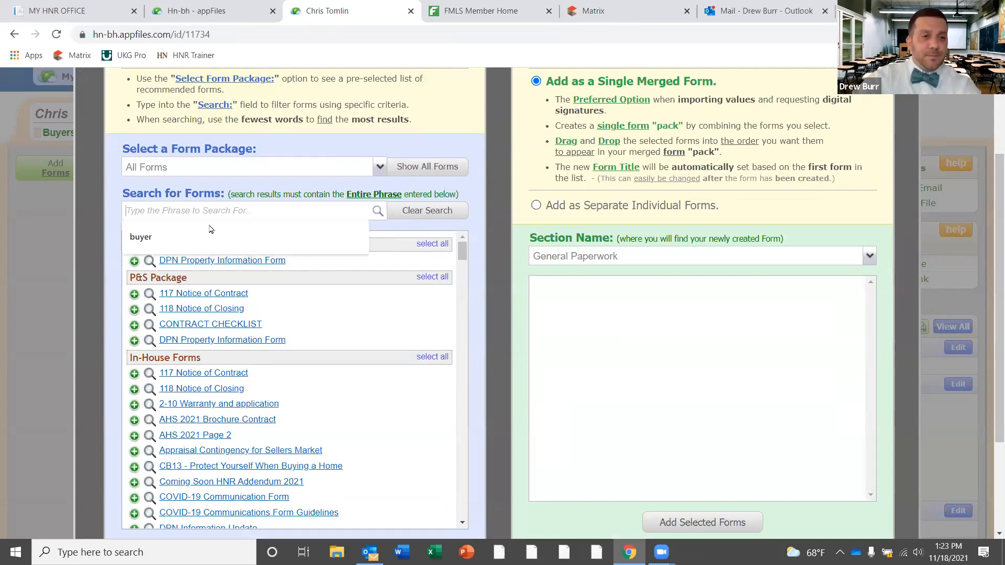
{"action": "type", "text": "buyer"}
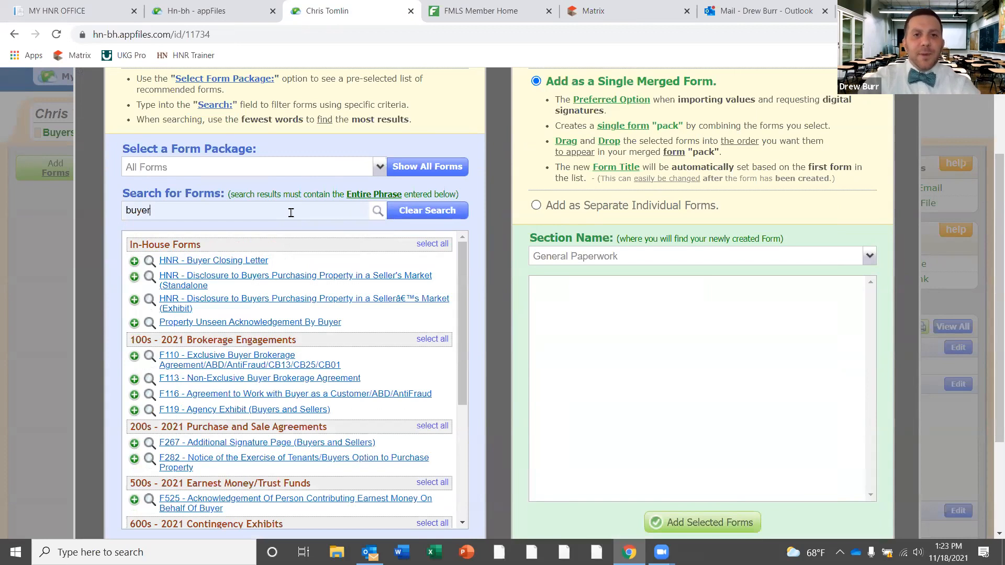
{"action": "left_click", "coordinate": [238, 362]}
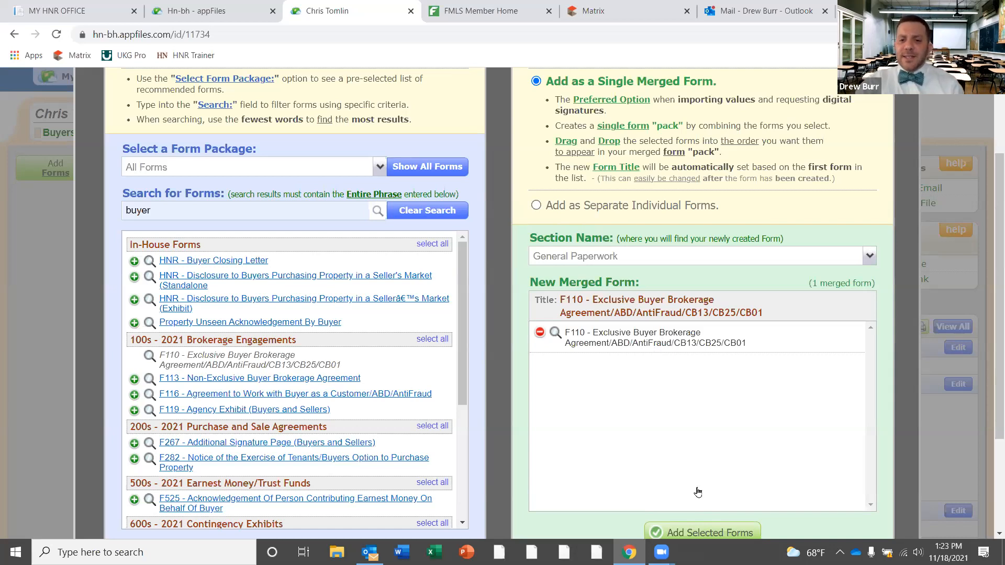
{"action": "scroll", "coordinate": [699, 465], "scroll_direction": "down", "scroll_amount": 2}
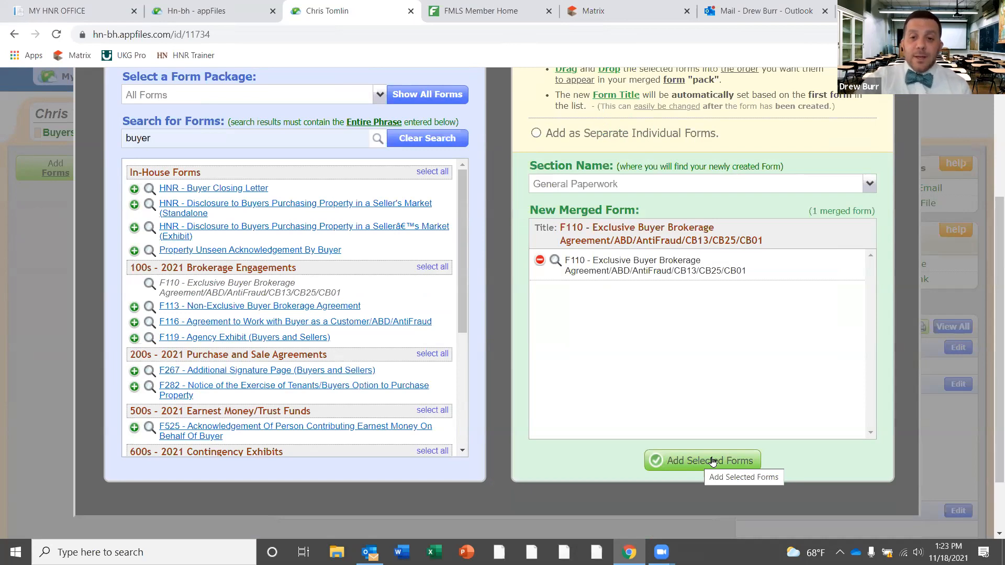
{"action": "left_click", "coordinate": [712, 461]}
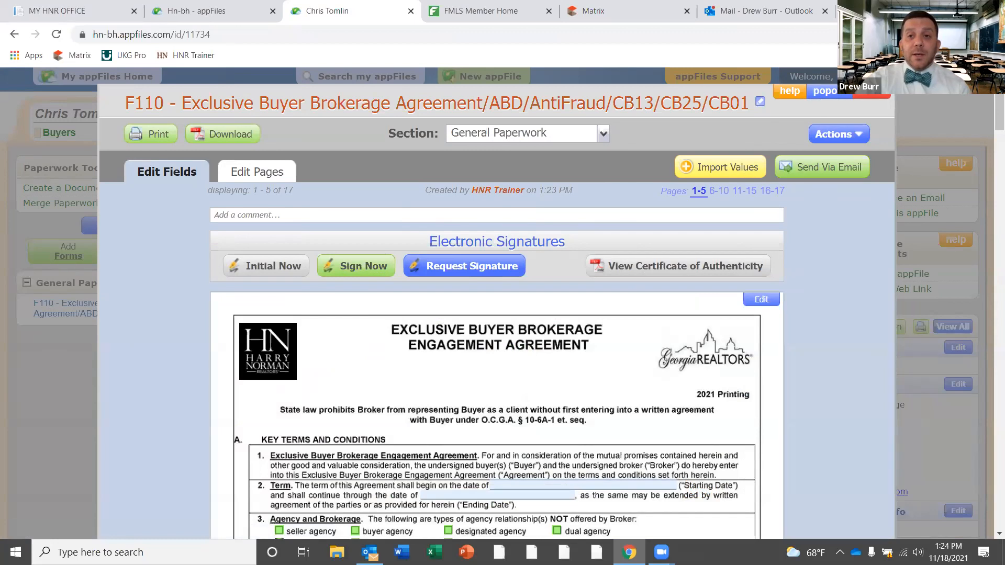
{"action": "left_click", "coordinate": [871, 92]}
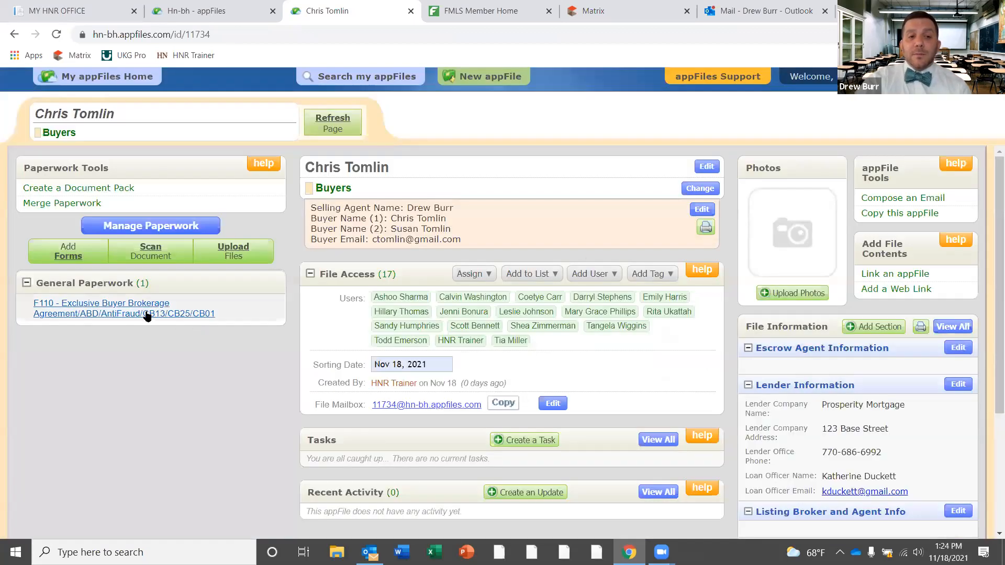
{"action": "left_click", "coordinate": [147, 314]}
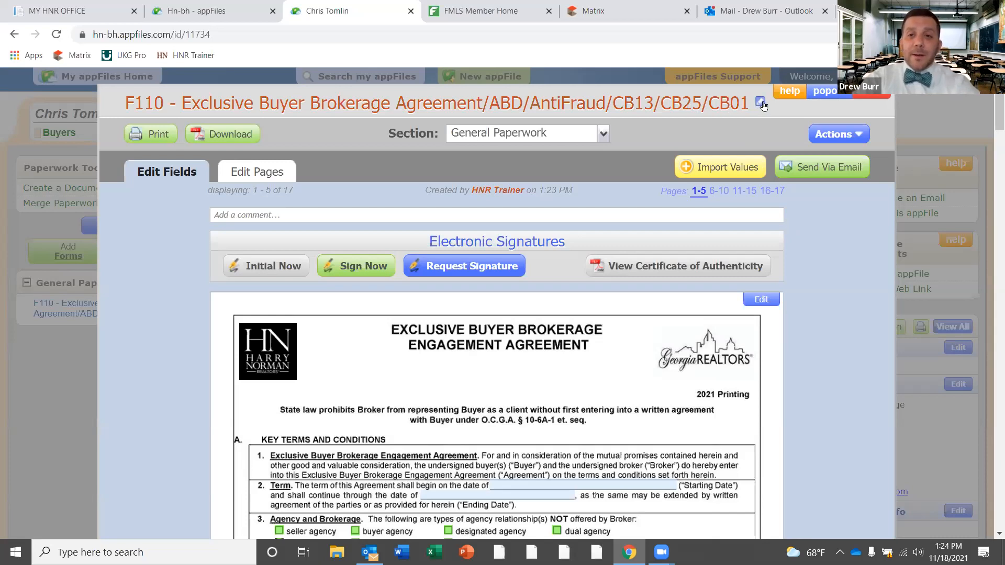
Retitle the form 'Exclusive Buyer Brokerage Agreement - ' plus the buyer's name, removing the F110 prefix and code suffixes
{"action": "left_click", "coordinate": [630, 109]}
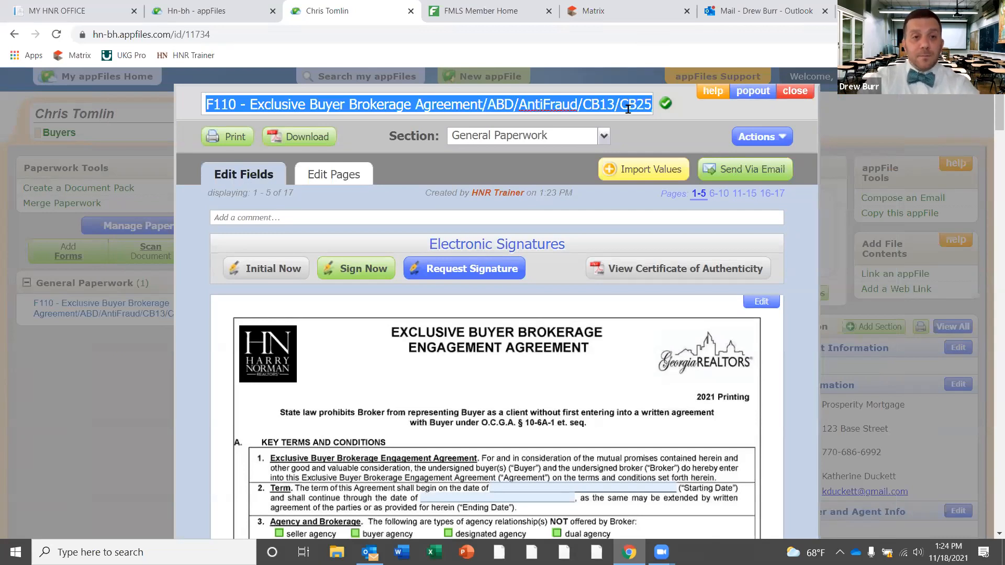
{"action": "left_click", "coordinate": [252, 103]}
{"action": "left_click_drag", "start_coordinate": [251, 103], "coordinate": [149, 102]}
{"action": "key", "text": "BackSpace"}
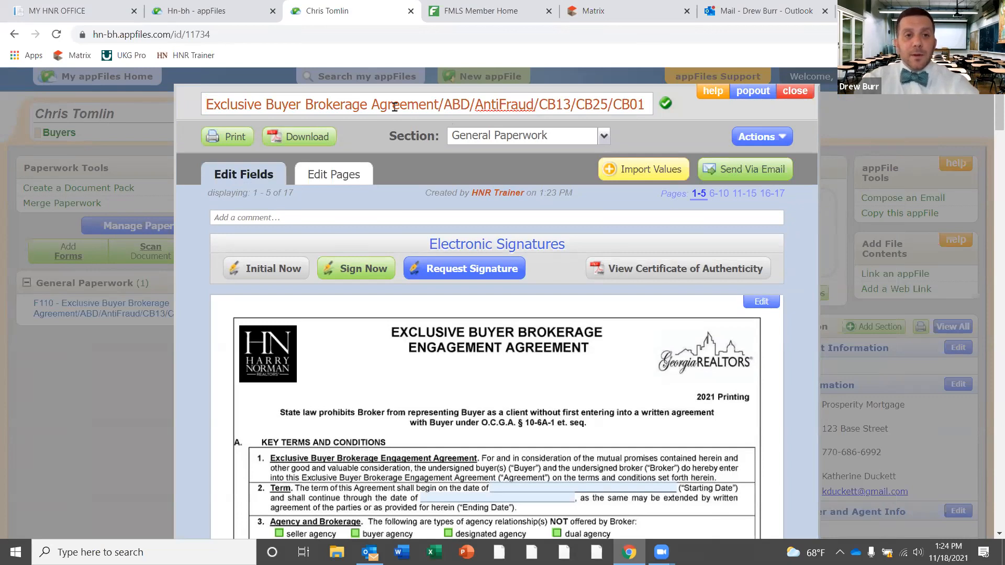
{"action": "left_click_drag", "start_coordinate": [439, 104], "coordinate": [780, 124]}
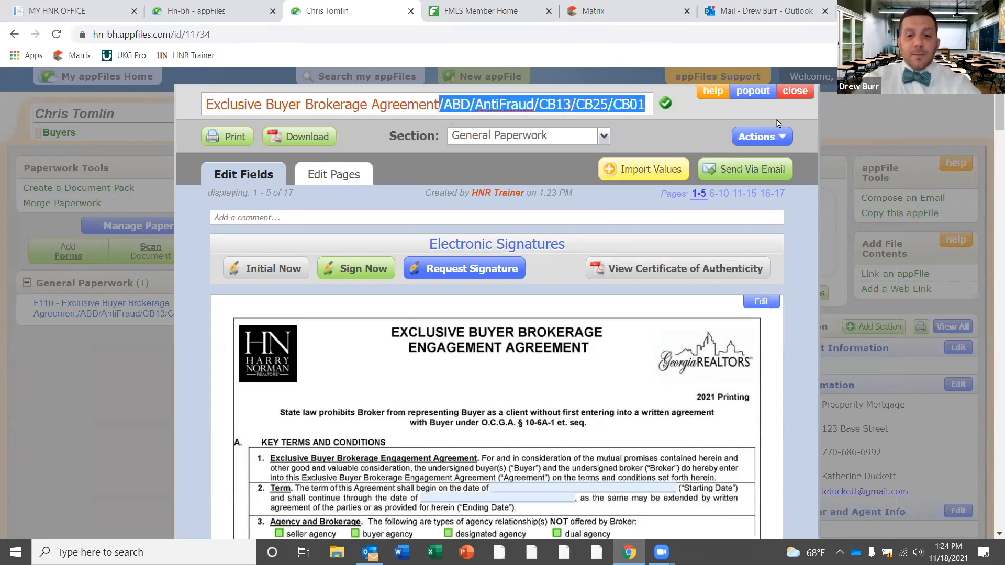
{"action": "key", "text": "BackSpace"}
{"action": "type", "text": "- "}
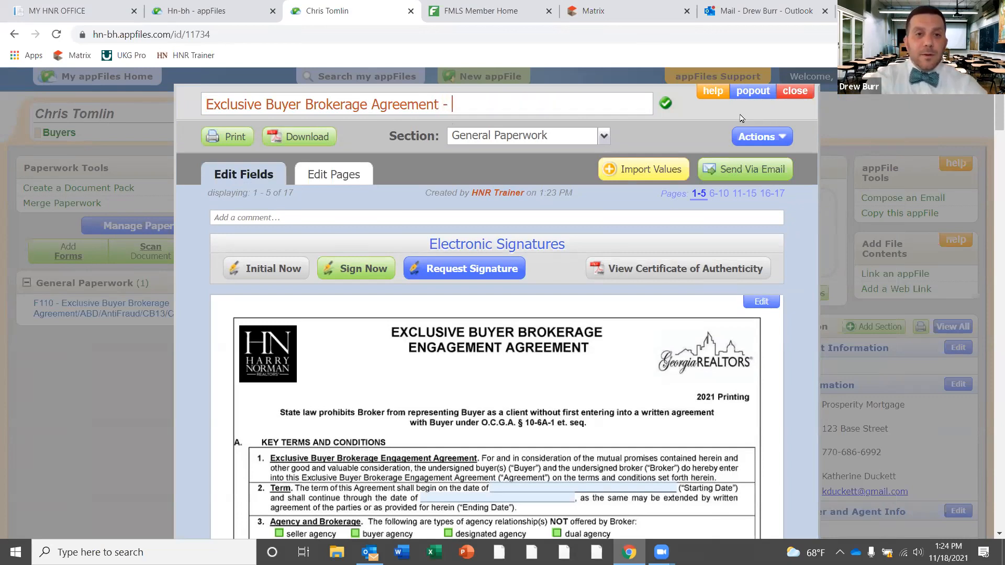
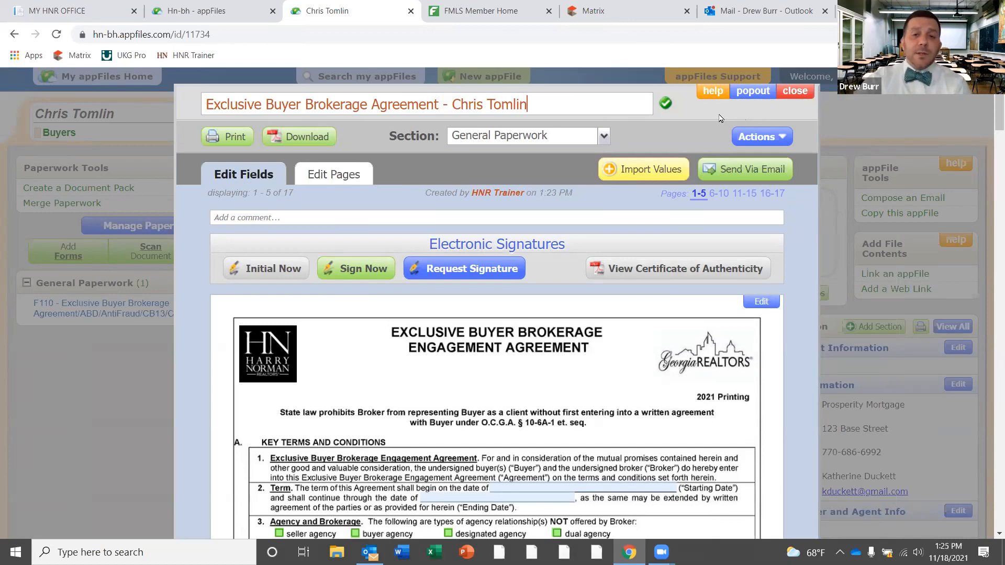
{"action": "left_click", "coordinate": [666, 104]}
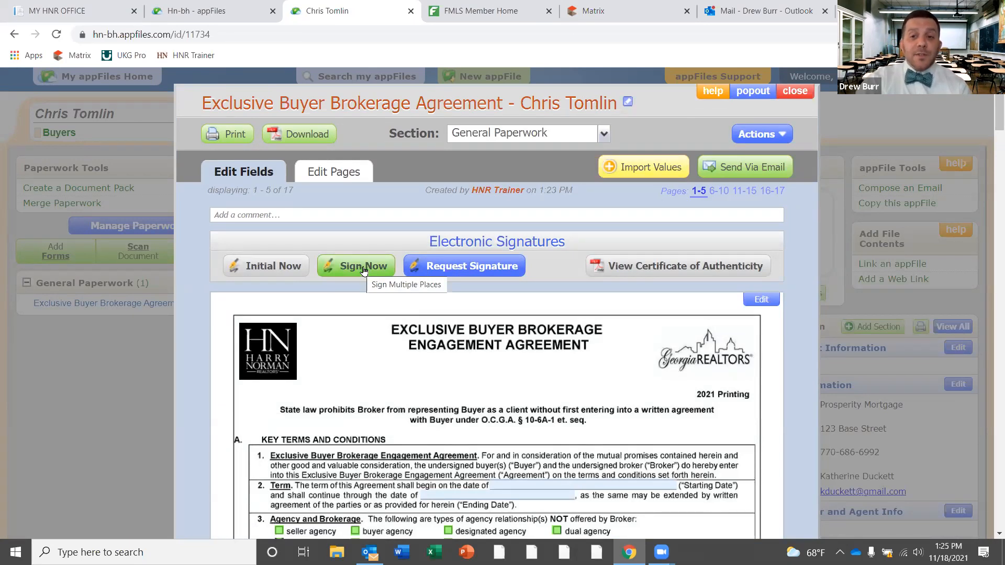
Open Request Signature for the agreement and choose Start a Signature Request
{"action": "left_click", "coordinate": [468, 267]}
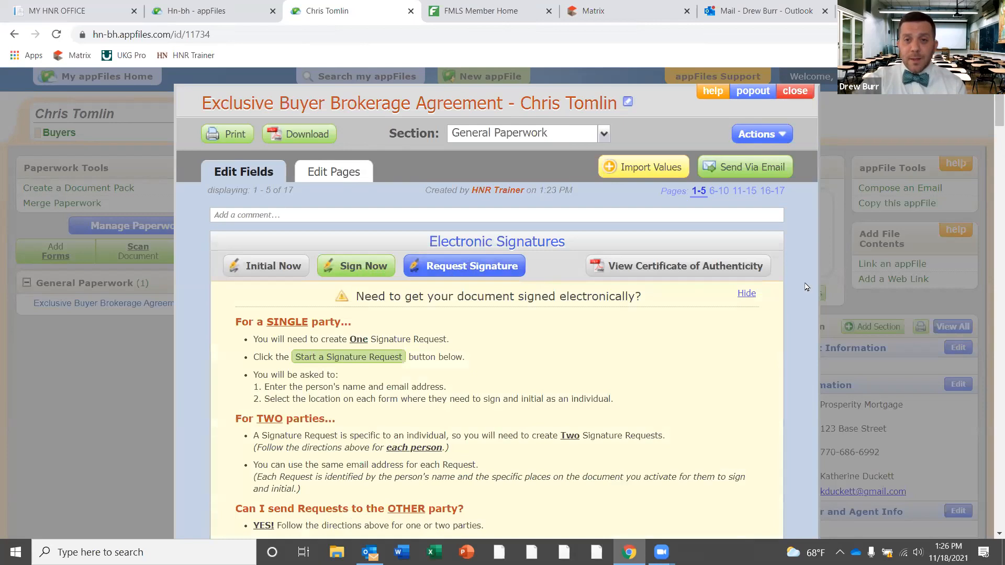
{"action": "scroll", "coordinate": [990, 108], "scroll_direction": "down", "scroll_amount": 6}
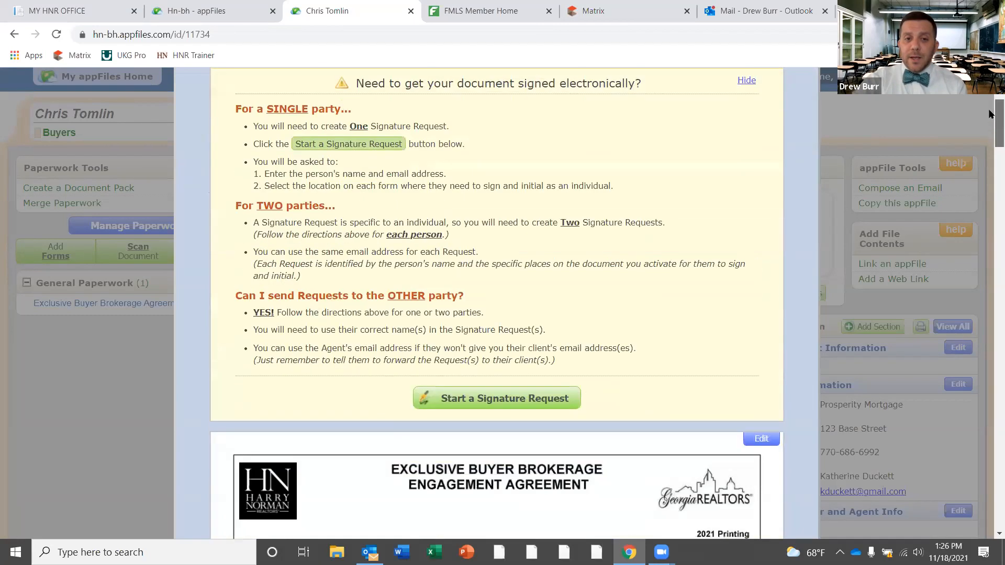
{"action": "scroll", "coordinate": [991, 108], "scroll_direction": "up", "scroll_amount": 4}
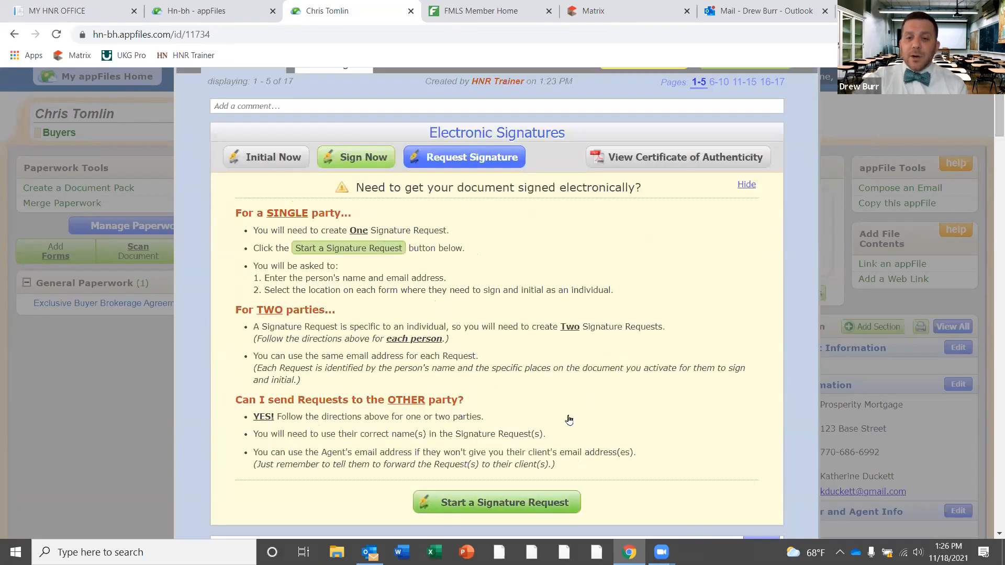
{"action": "left_click", "coordinate": [513, 500]}
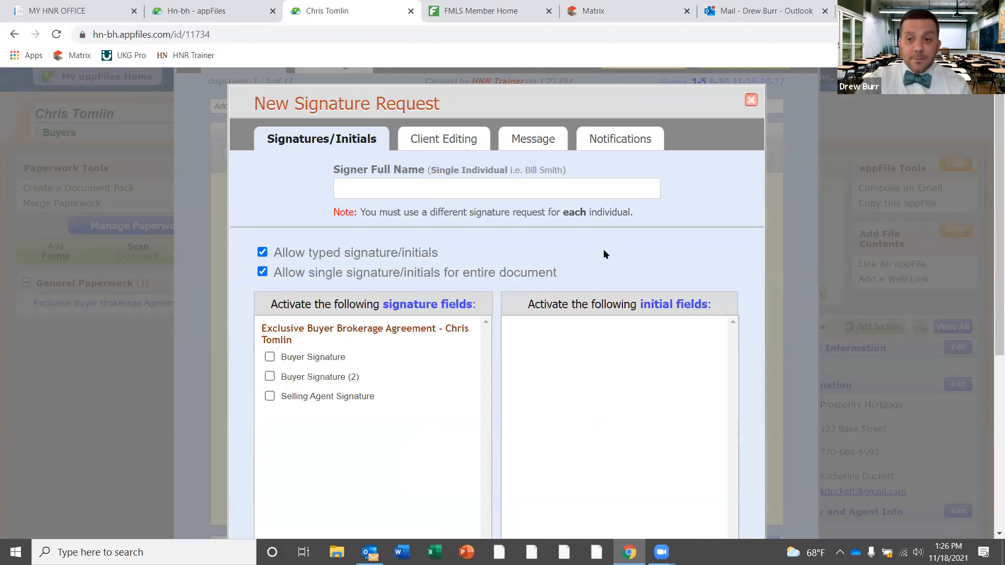
Enter the buyer's full name as signer and tick only the Buyer Signature field
{"action": "left_click", "coordinate": [521, 191]}
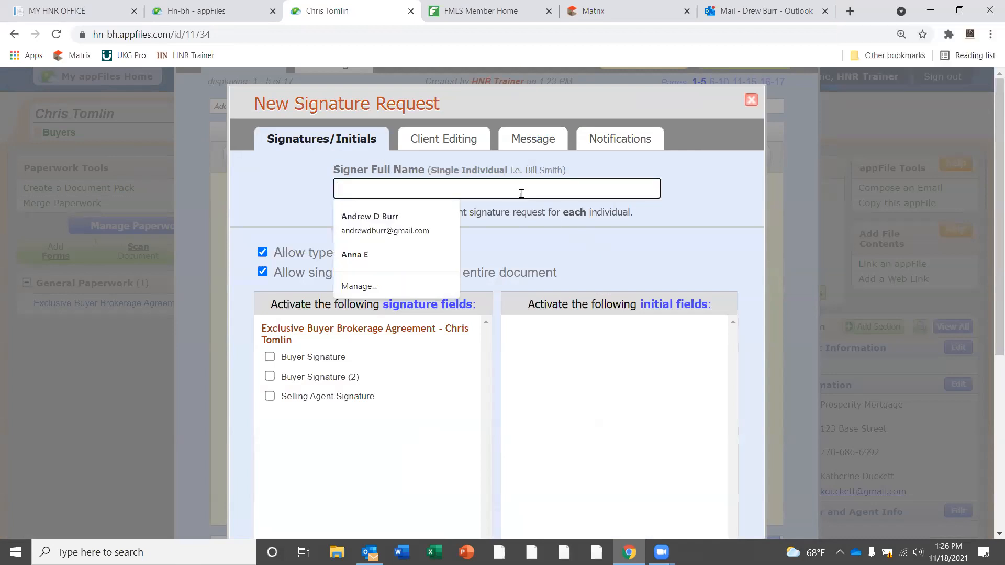
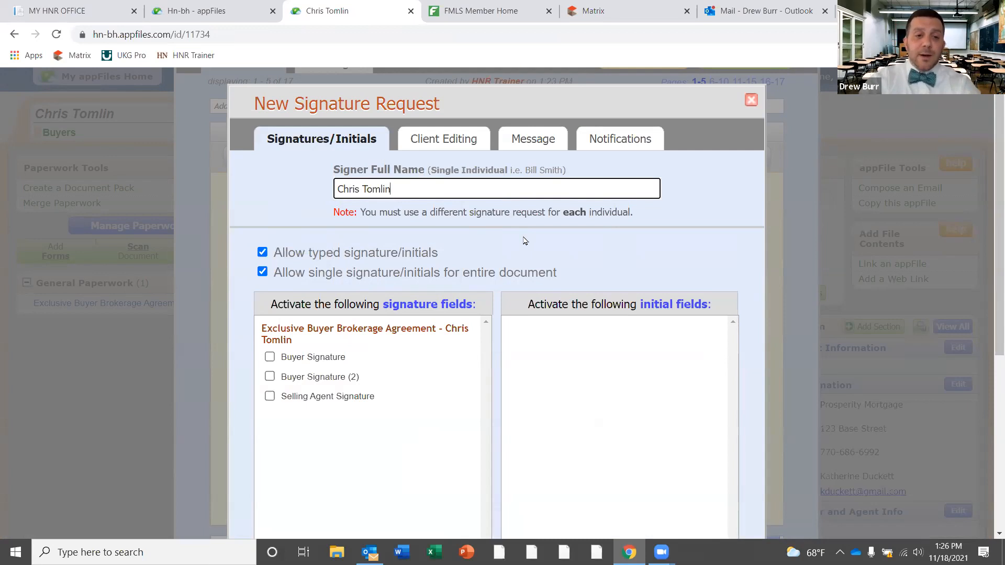
{"action": "left_click", "coordinate": [270, 357]}
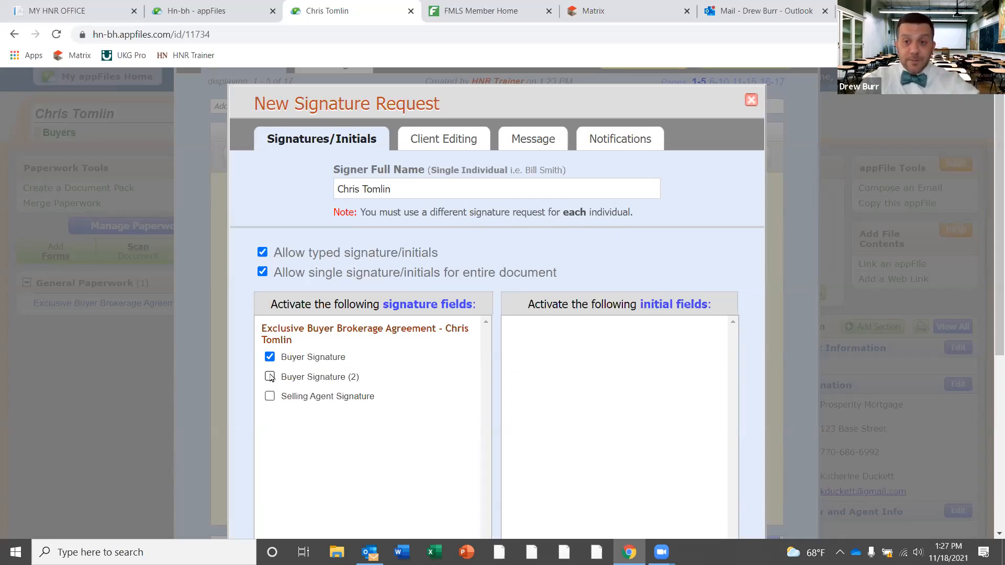
{"action": "mouse_move", "coordinate": [992, 204]}
{"action": "left_mouse_down"}
{"action": "mouse_move", "coordinate": [990, 326]}
{"action": "mouse_move", "coordinate": [990, 306]}
{"action": "left_mouse_up"}
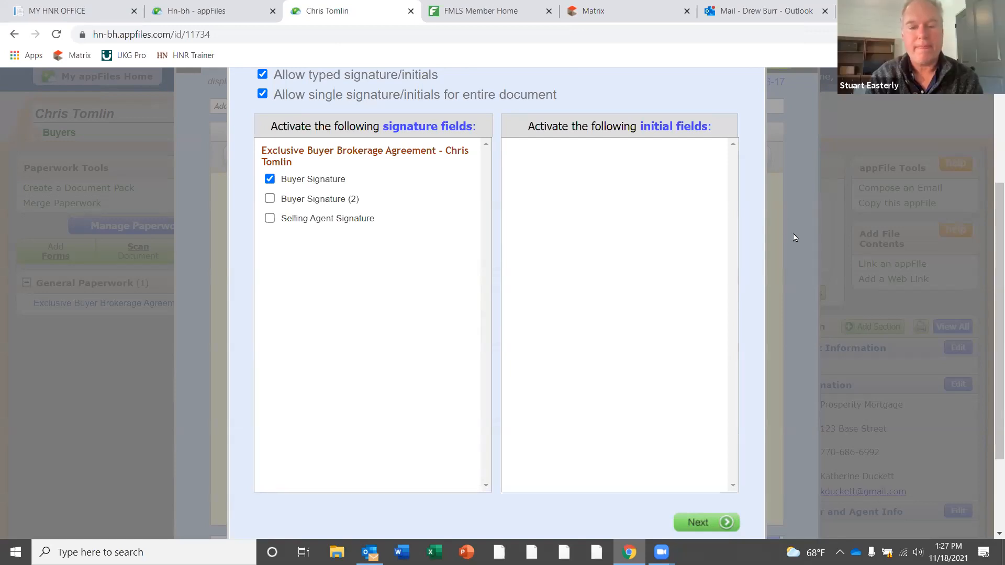
Advance past the client editable fields to the signature request e-mail and review its message text
{"action": "left_click", "coordinate": [708, 522]}
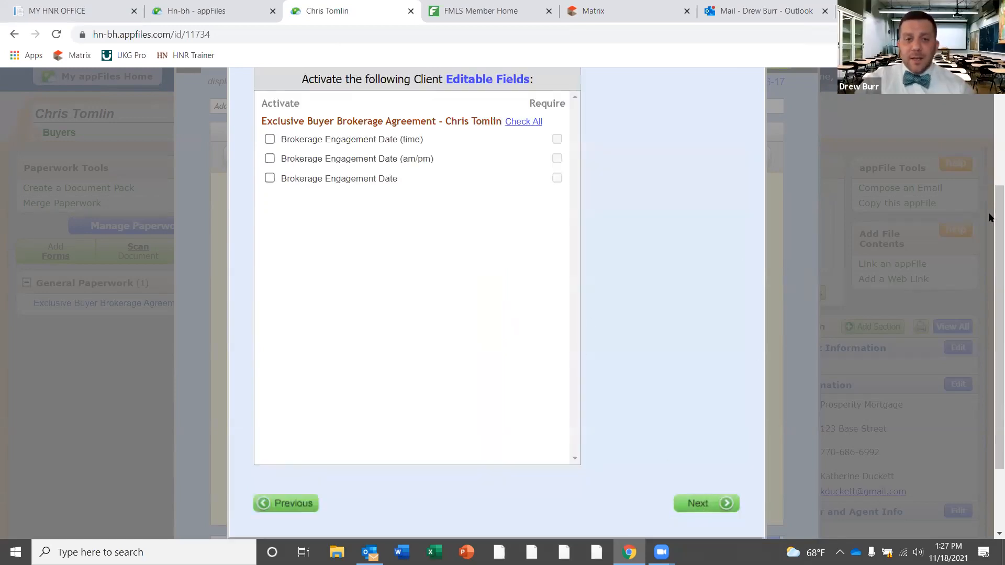
{"action": "scroll", "coordinate": [990, 199], "scroll_direction": "up", "scroll_amount": 2}
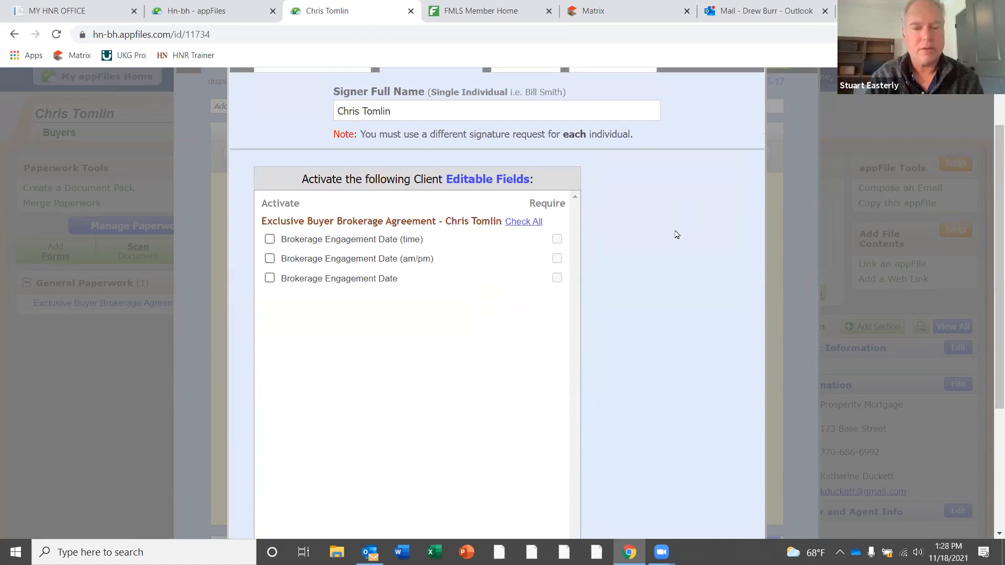
{"action": "scroll", "coordinate": [989, 256], "scroll_direction": "down", "scroll_amount": 2}
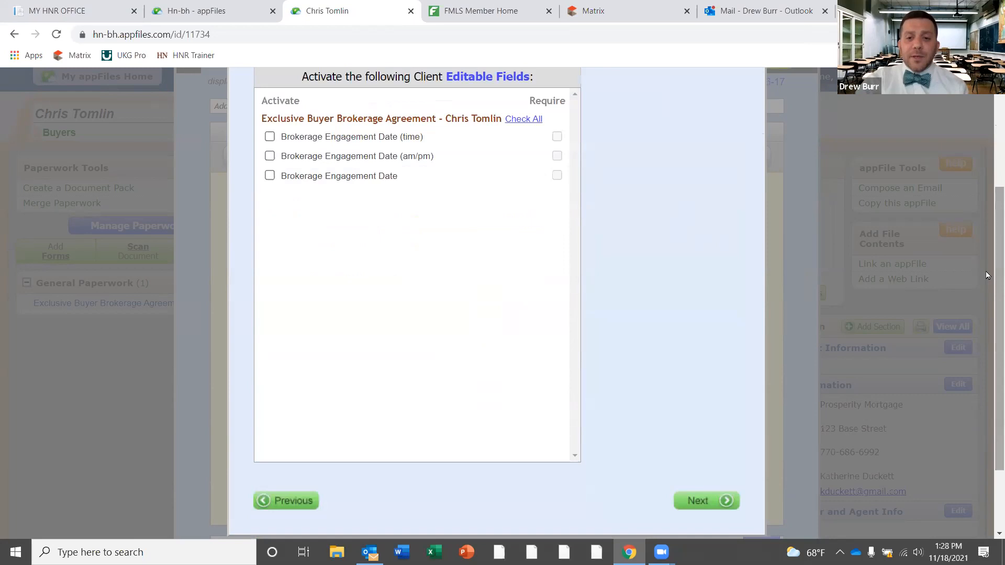
{"action": "left_click", "coordinate": [711, 497]}
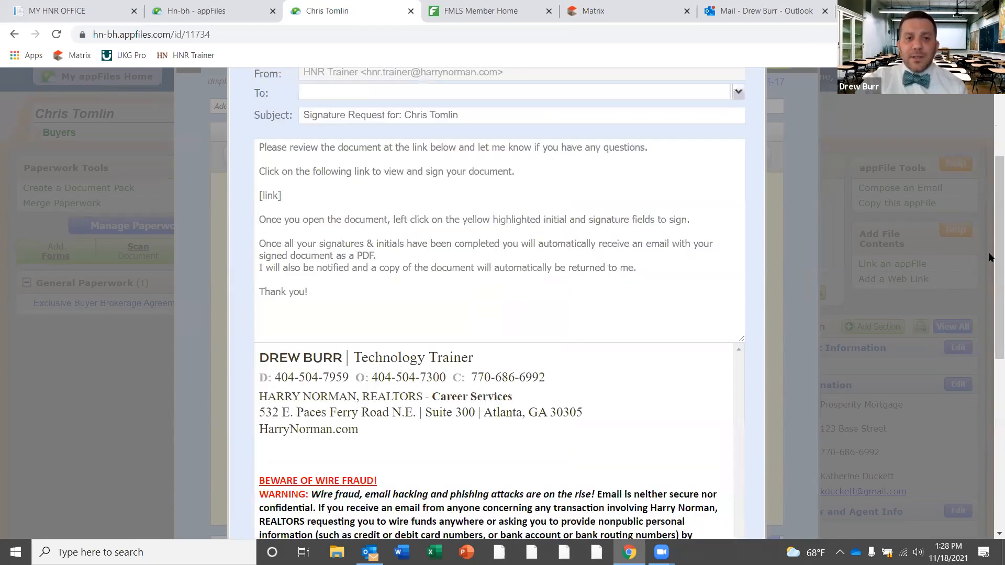
{"action": "scroll", "coordinate": [983, 214], "scroll_direction": "up", "scroll_amount": 3}
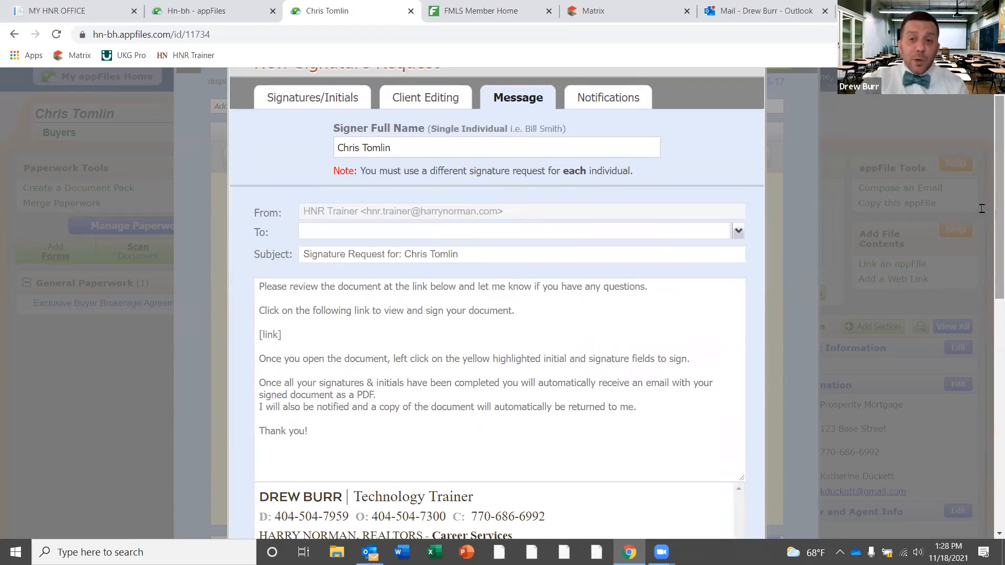
{"action": "left_click_drag", "start_coordinate": [518, 313], "coordinate": [203, 276]}
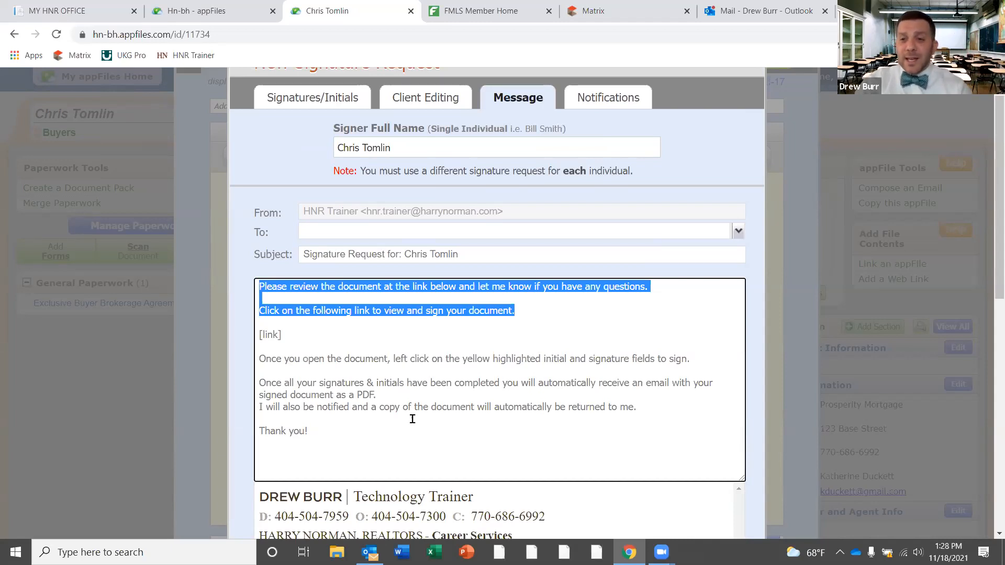
{"action": "left_click_drag", "start_coordinate": [313, 341], "coordinate": [251, 338]}
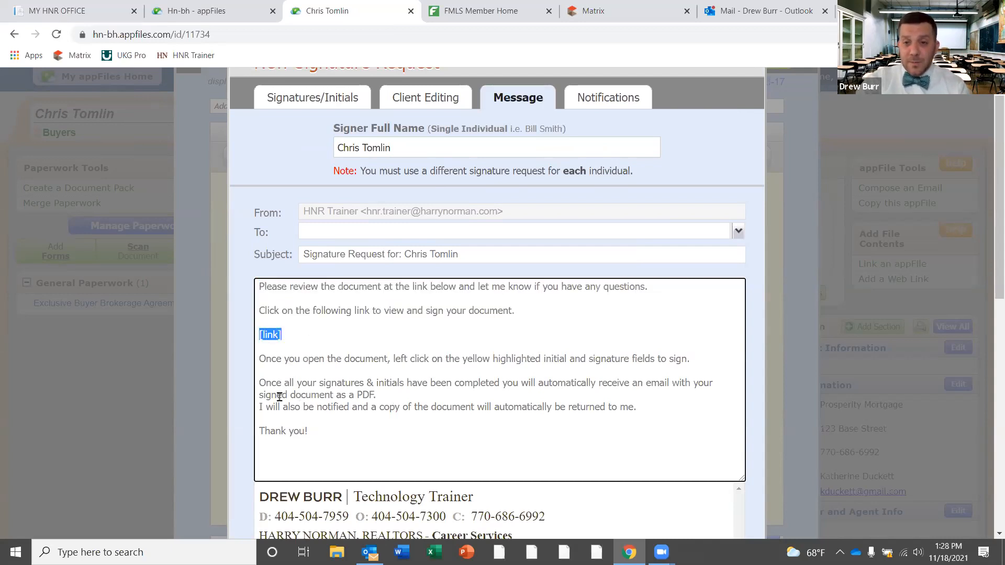
Fill the To field with the buyer's suggested e-mail address
{"action": "left_click", "coordinate": [402, 229]}
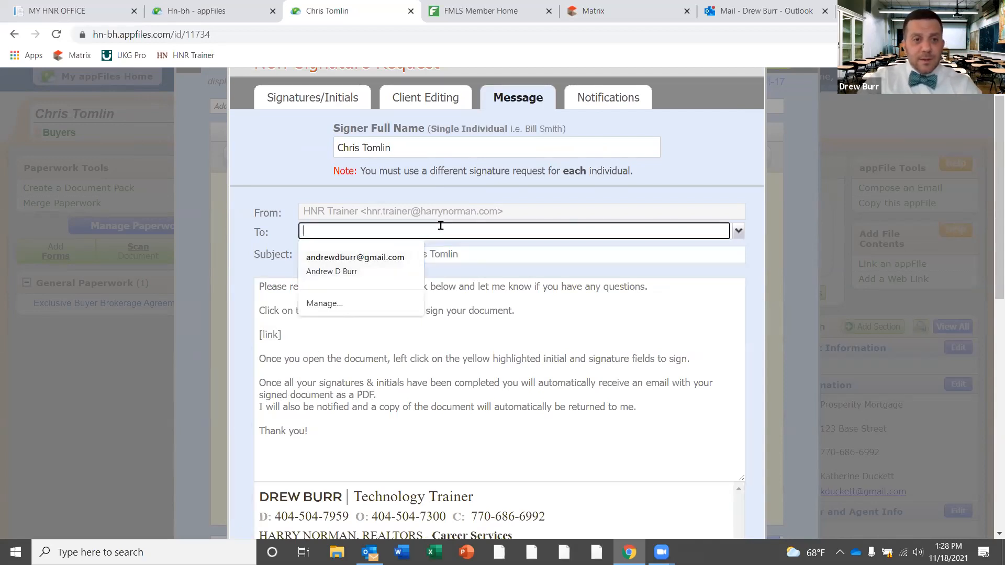
{"action": "left_click", "coordinate": [403, 265]}
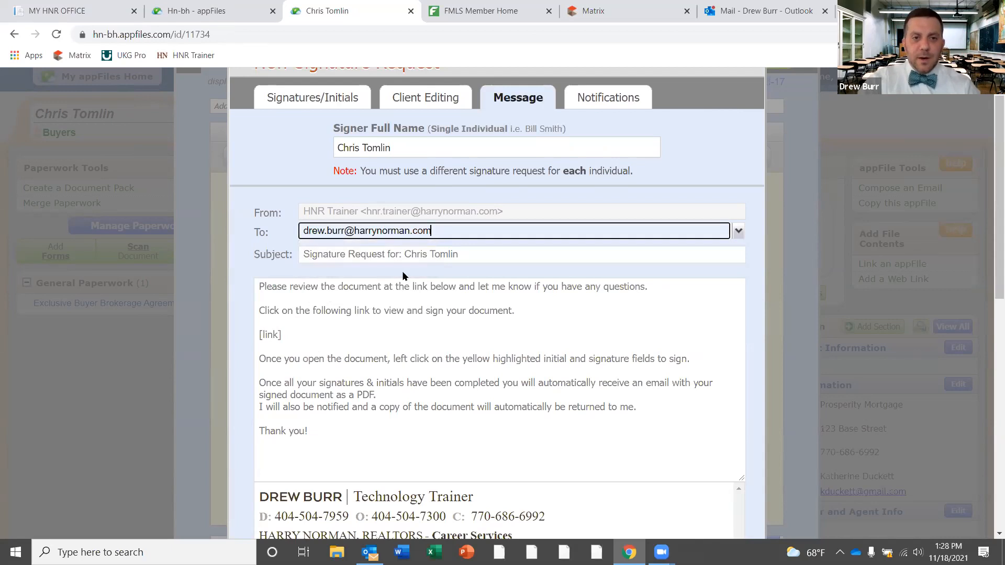
{"action": "scroll", "coordinate": [991, 220], "scroll_direction": "down", "scroll_amount": 3}
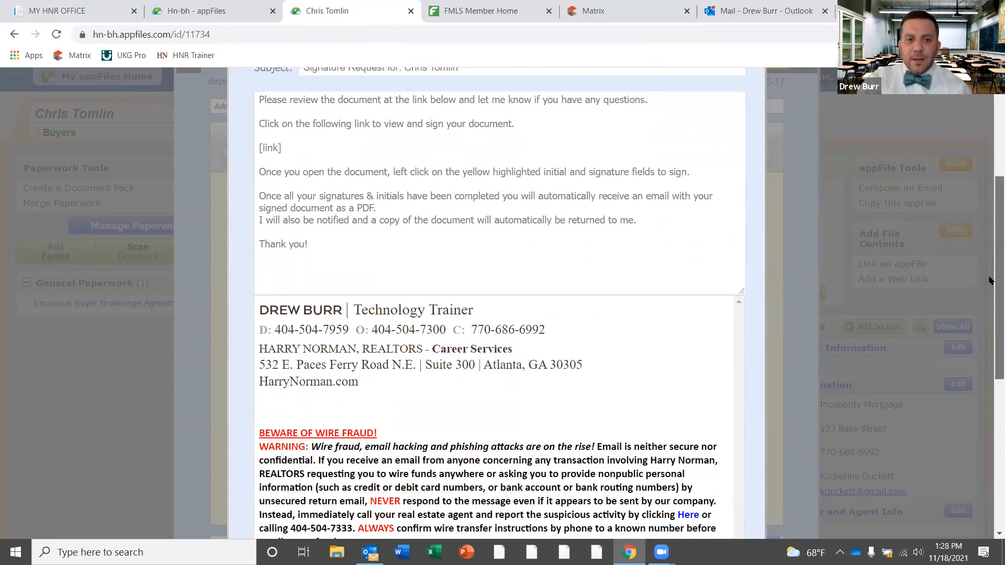
{"action": "scroll", "coordinate": [991, 303], "scroll_direction": "down", "scroll_amount": 6}
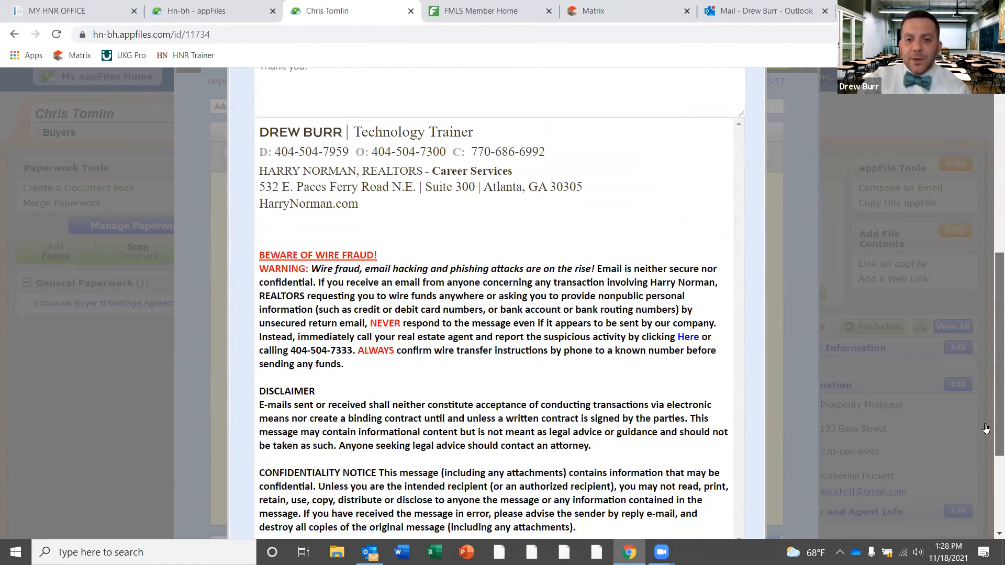
Send the buyer's signature request from the Notifications step, then begin a second New Signature Request
{"action": "left_click", "coordinate": [708, 422]}
{"action": "scroll", "coordinate": [989, 277], "scroll_direction": "up", "scroll_amount": 4}
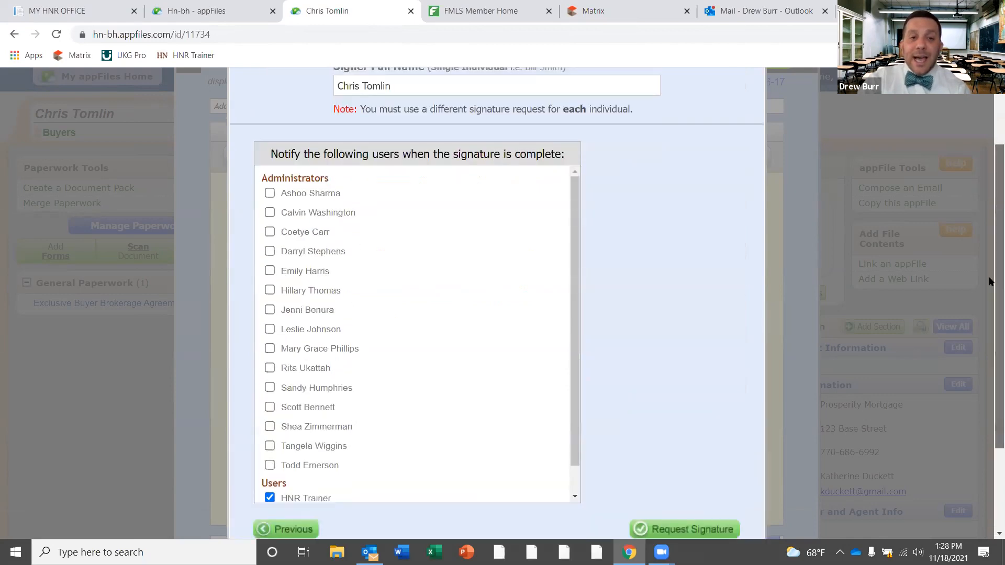
{"action": "scroll", "coordinate": [989, 254], "scroll_direction": "up", "scroll_amount": 1}
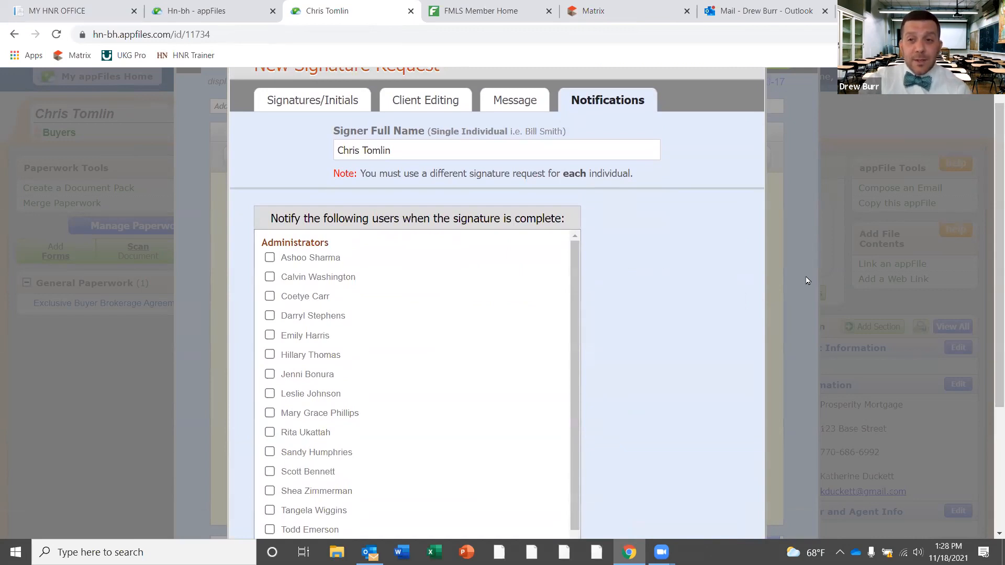
{"action": "scroll", "coordinate": [991, 236], "scroll_direction": "down", "scroll_amount": 3}
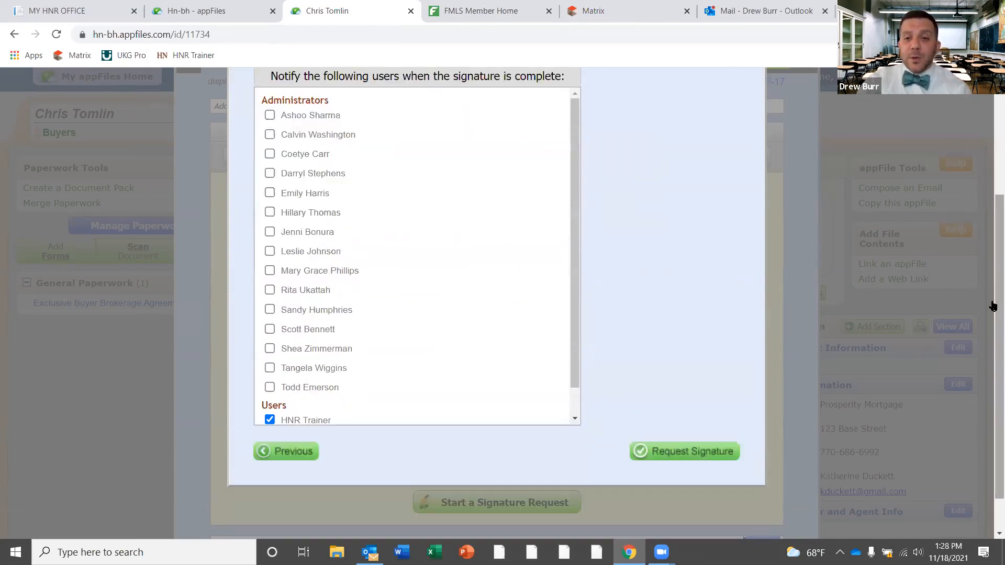
{"action": "left_click", "coordinate": [676, 453]}
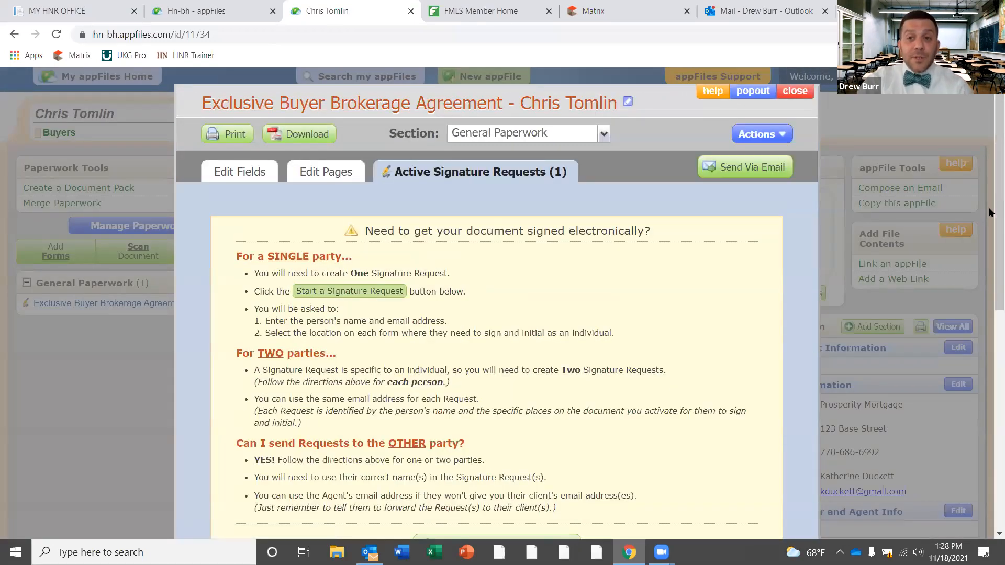
{"action": "scroll", "coordinate": [991, 264], "scroll_direction": "down", "scroll_amount": 5}
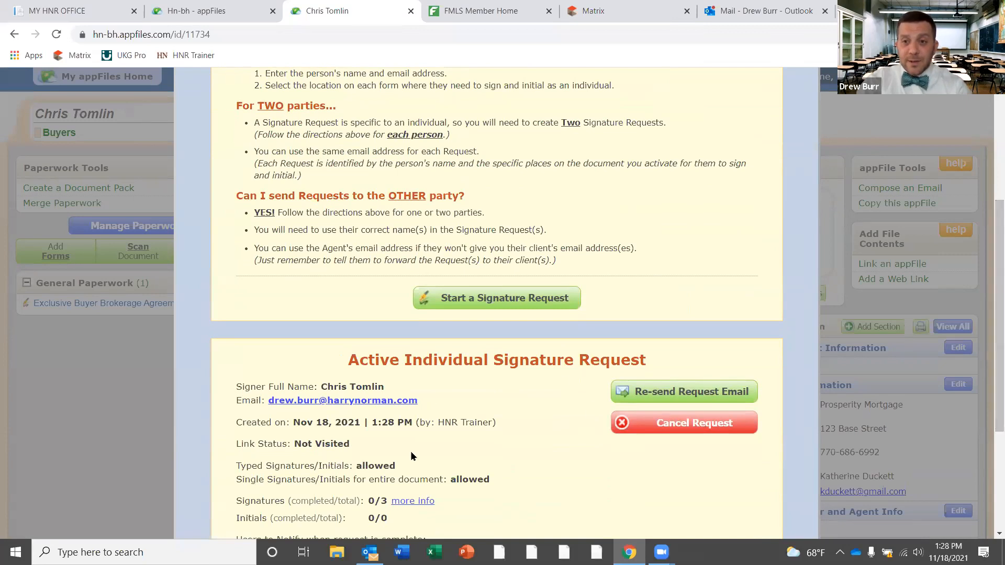
{"action": "left_click", "coordinate": [486, 299]}
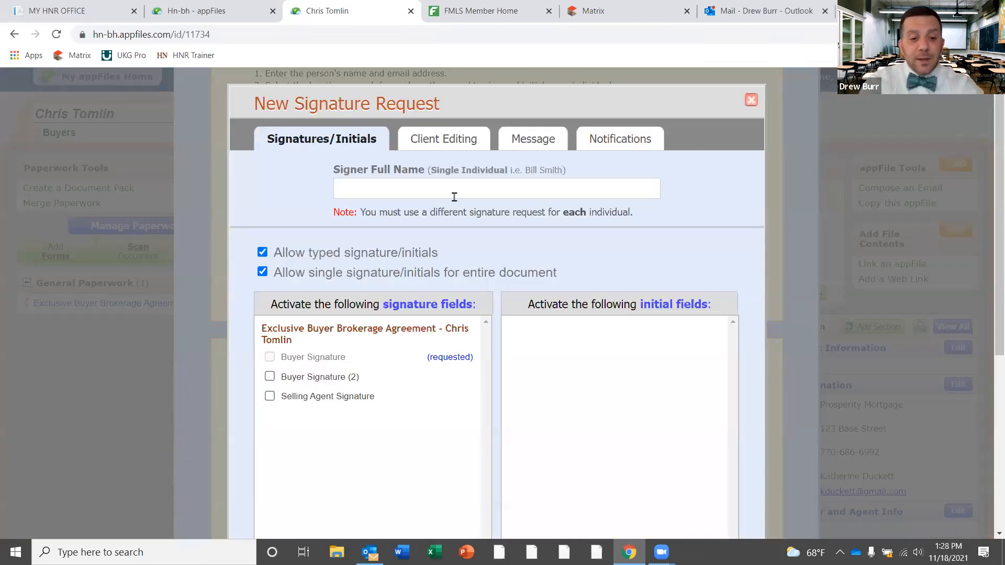
Enter the second buyer's full name, request Buyer Signature (2), then close the form unsent
{"action": "left_click", "coordinate": [454, 197]}
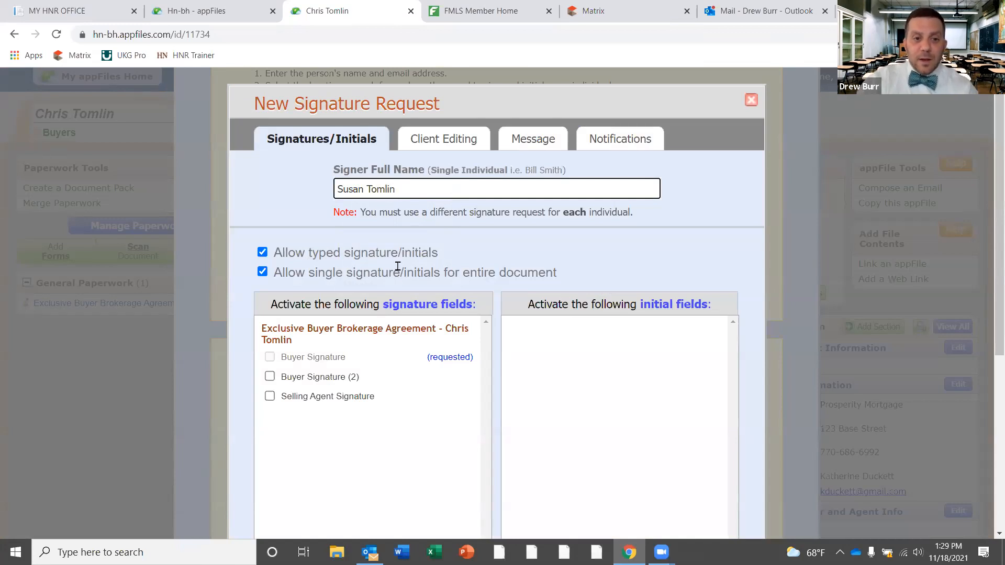
{"action": "left_click", "coordinate": [266, 377]}
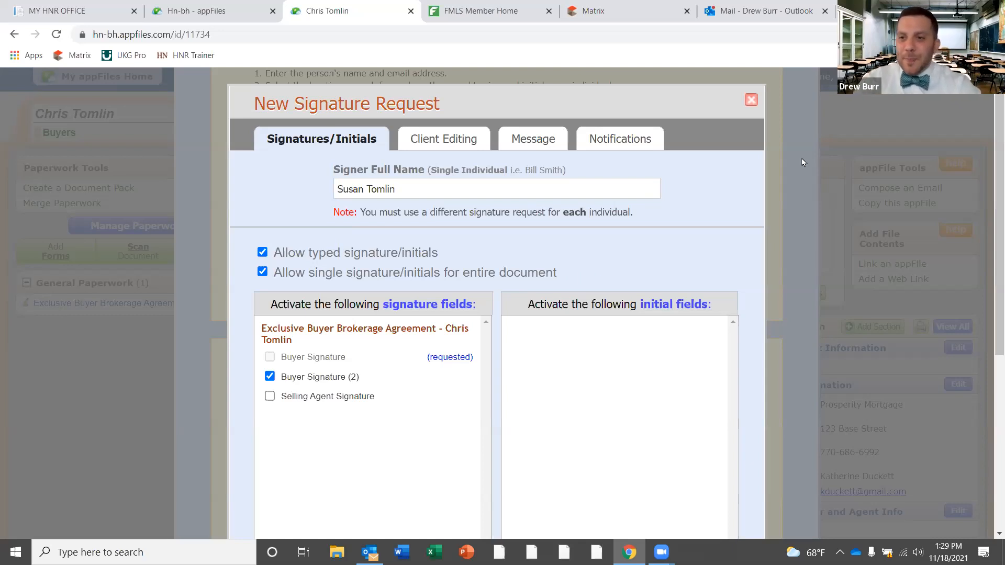
{"action": "left_click", "coordinate": [751, 100]}
{"action": "scroll", "coordinate": [989, 216], "scroll_direction": "up", "scroll_amount": 5}
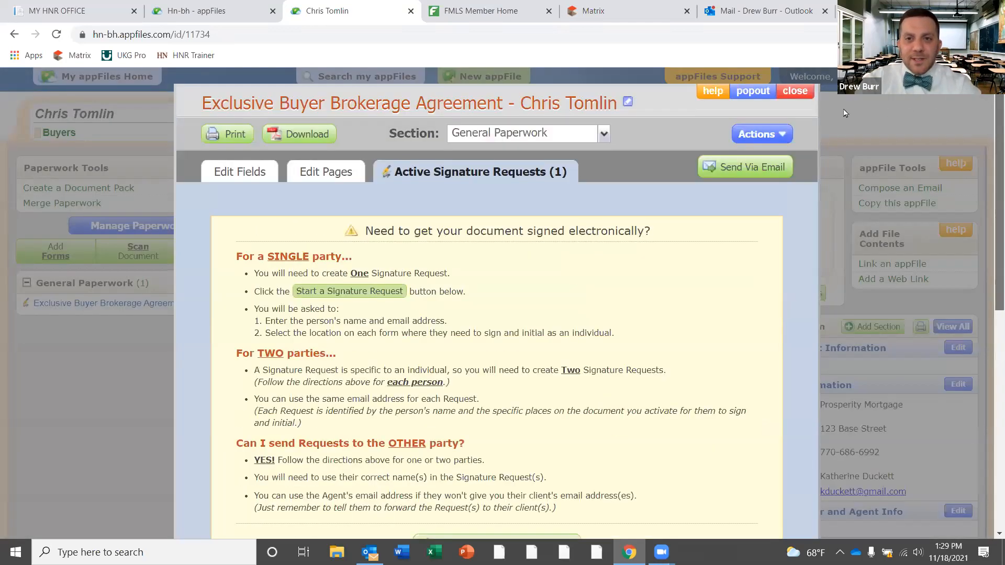
Close the agreement panel, reload the Home page and view the two active requests under Sig. Requests
{"action": "left_click", "coordinate": [795, 92]}
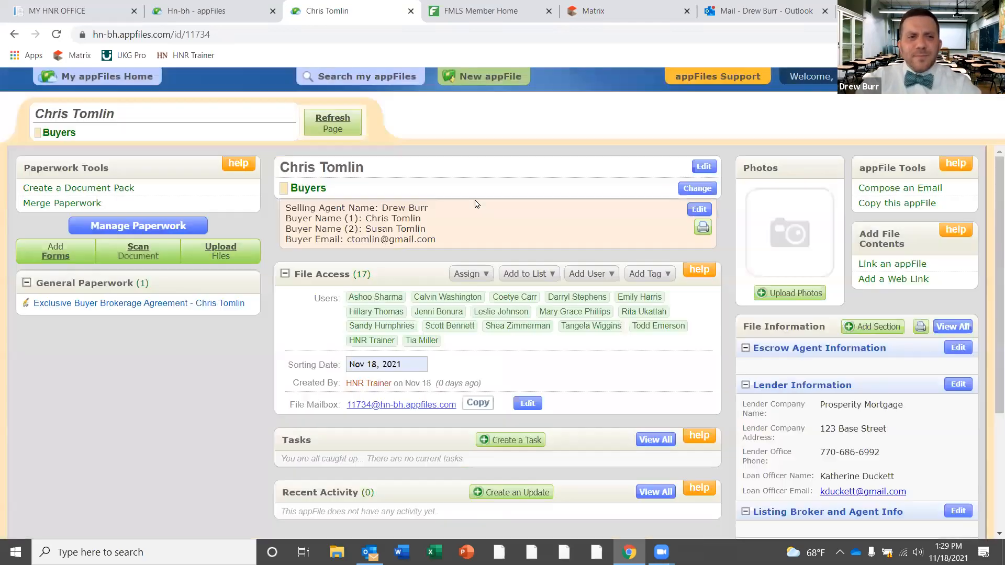
{"action": "left_click", "coordinate": [224, 10]}
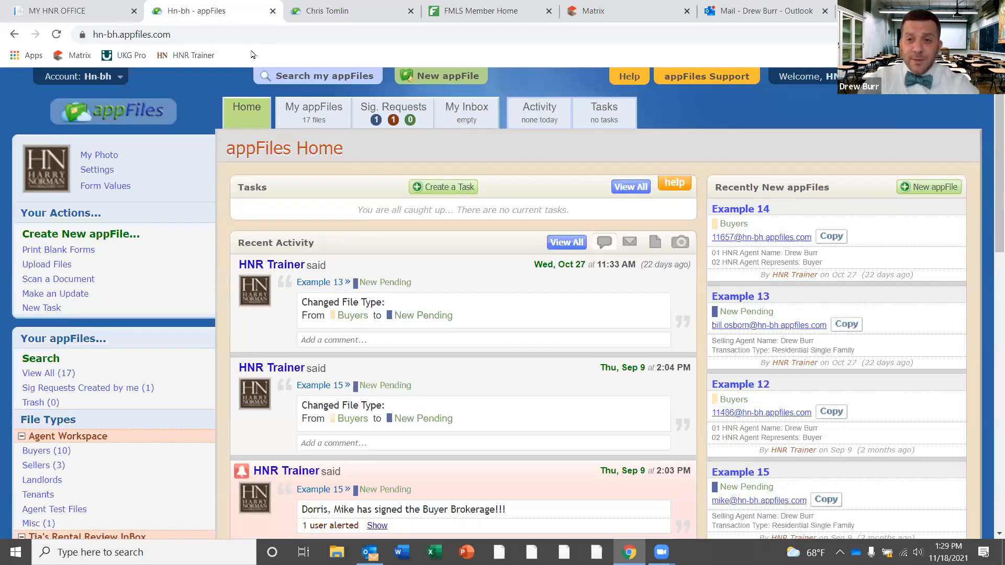
{"action": "left_click", "coordinate": [57, 36]}
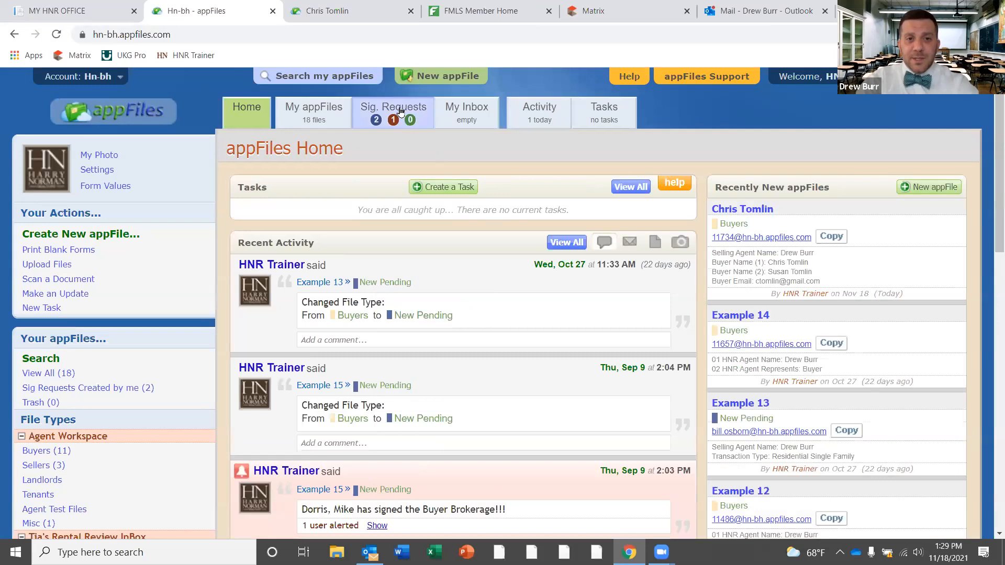
{"action": "left_click", "coordinate": [400, 110]}
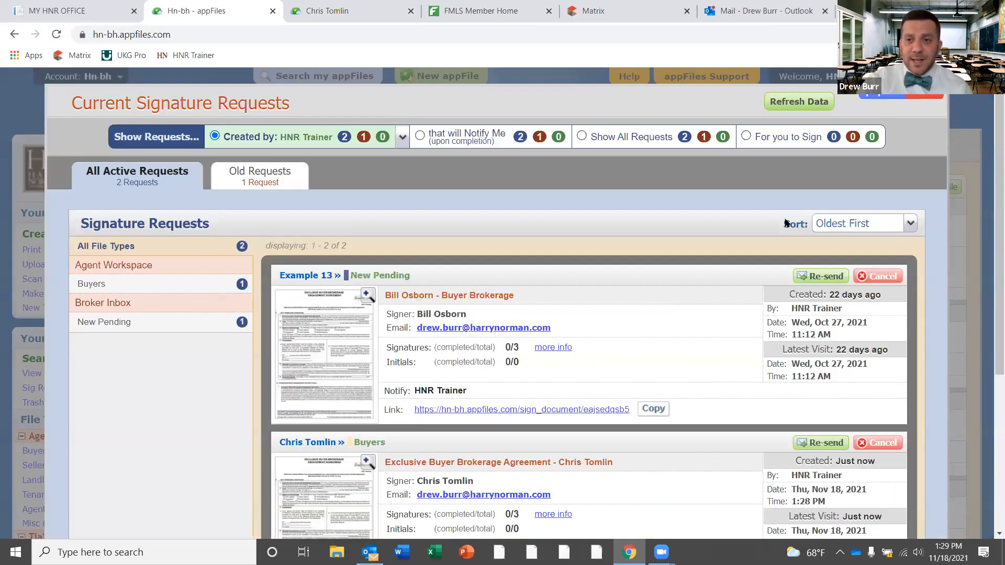
{"action": "scroll", "coordinate": [992, 279], "scroll_direction": "down", "scroll_amount": 4}
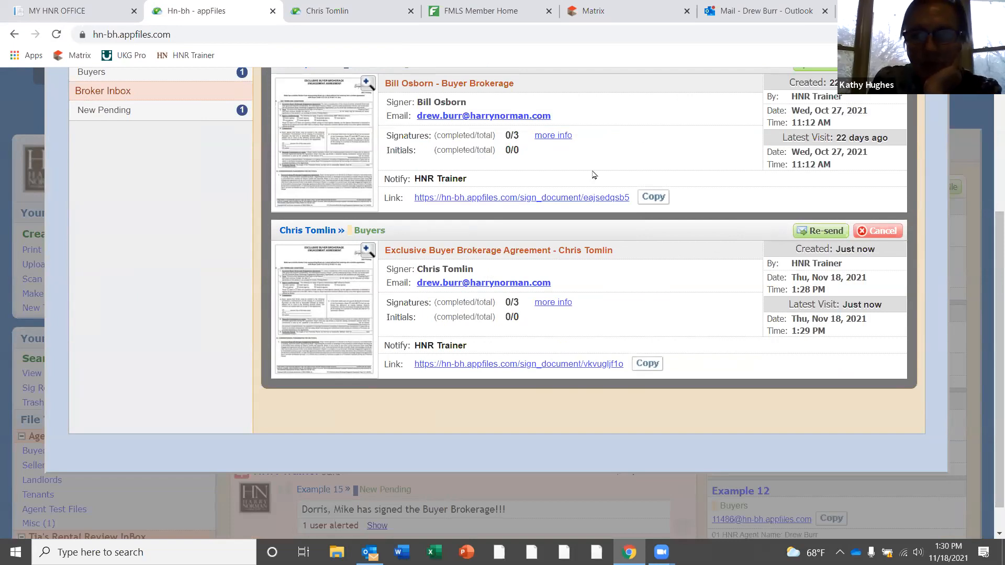
{"action": "scroll", "coordinate": [990, 276], "scroll_direction": "up", "scroll_amount": 4}
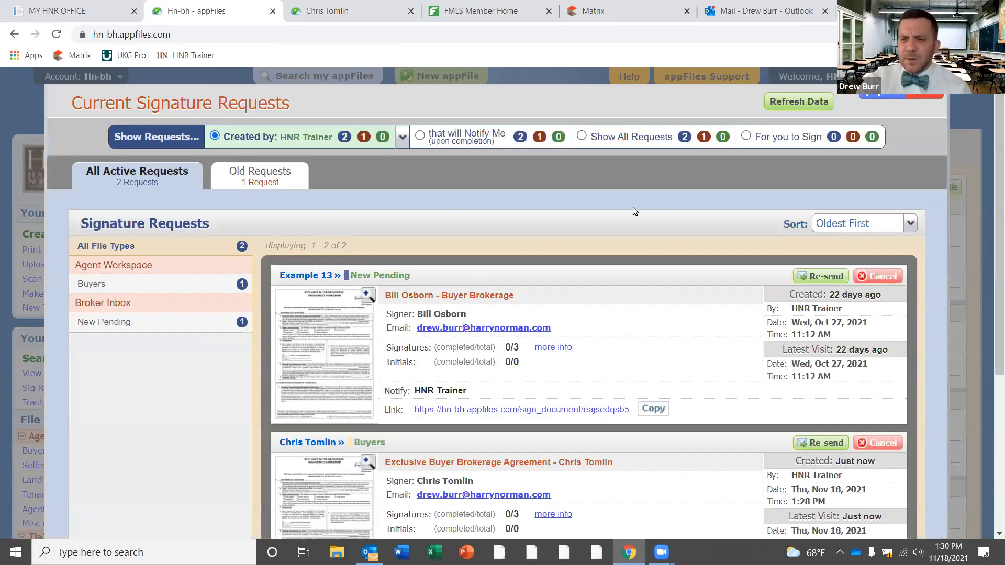
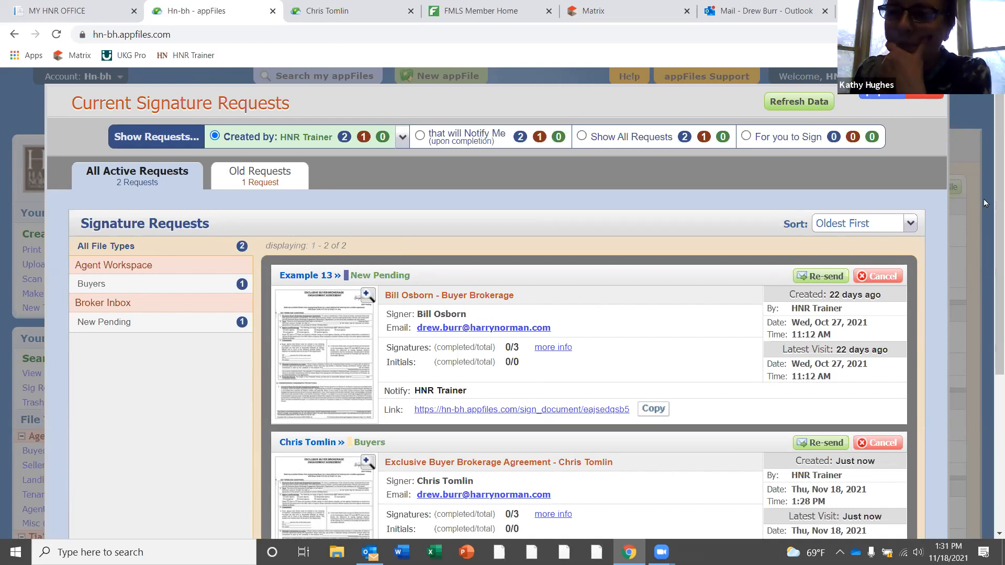
Dismiss the Current Signature Requests overlay and return to the buyer client's appFile
{"action": "left_click", "coordinate": [926, 95]}
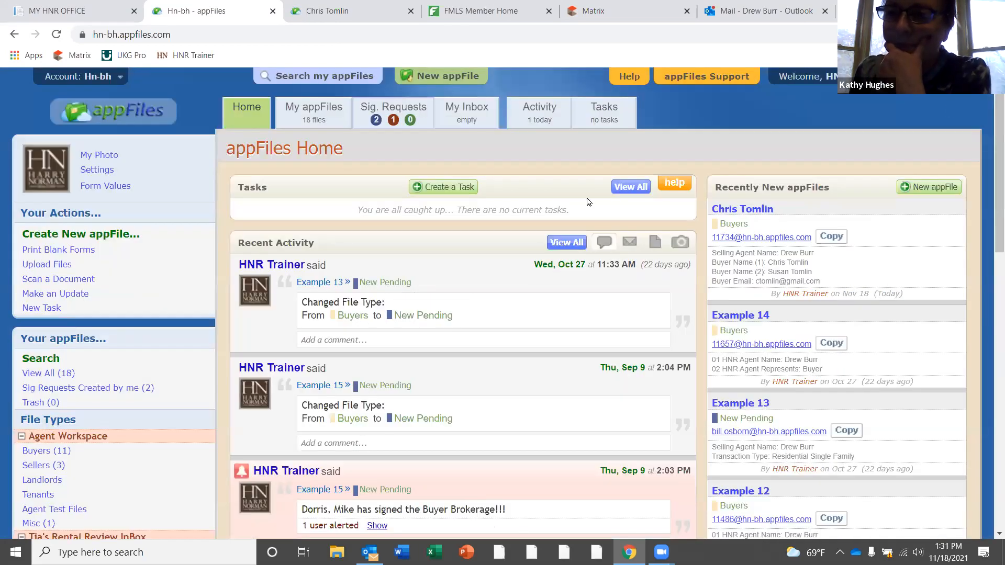
{"action": "key", "text": "ctrl+Tab"}
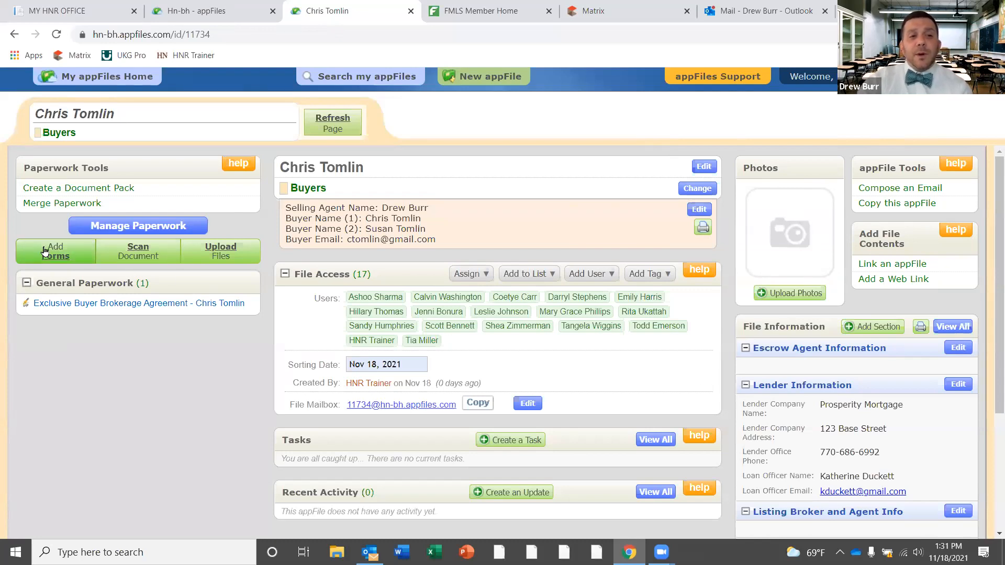
Add F201 Purchase and Sale Agreement merged with F404 Conventional Loan Contingency to General Paperwork
{"action": "left_click", "coordinate": [55, 258]}
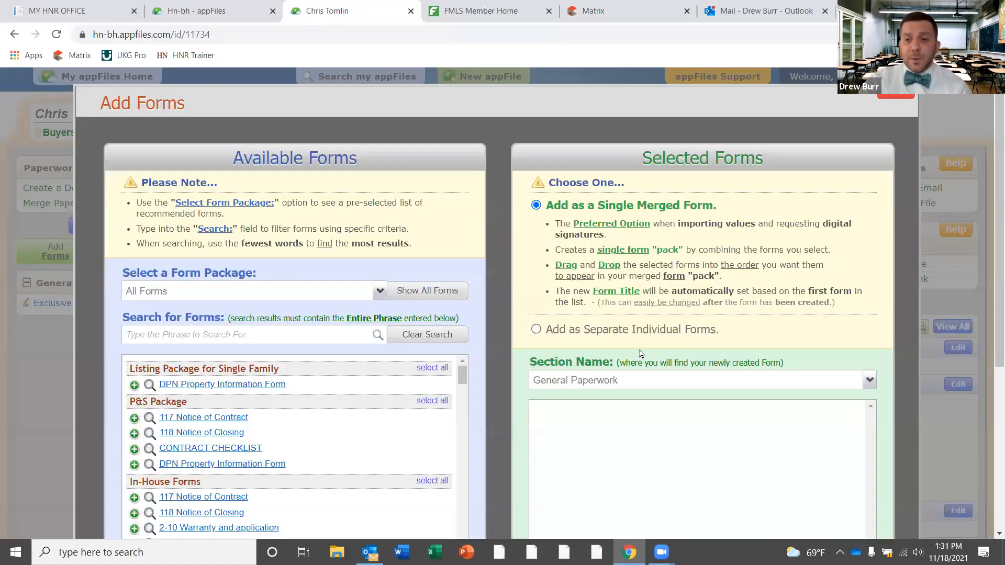
{"action": "scroll", "coordinate": [991, 304], "scroll_direction": "down", "scroll_amount": 2}
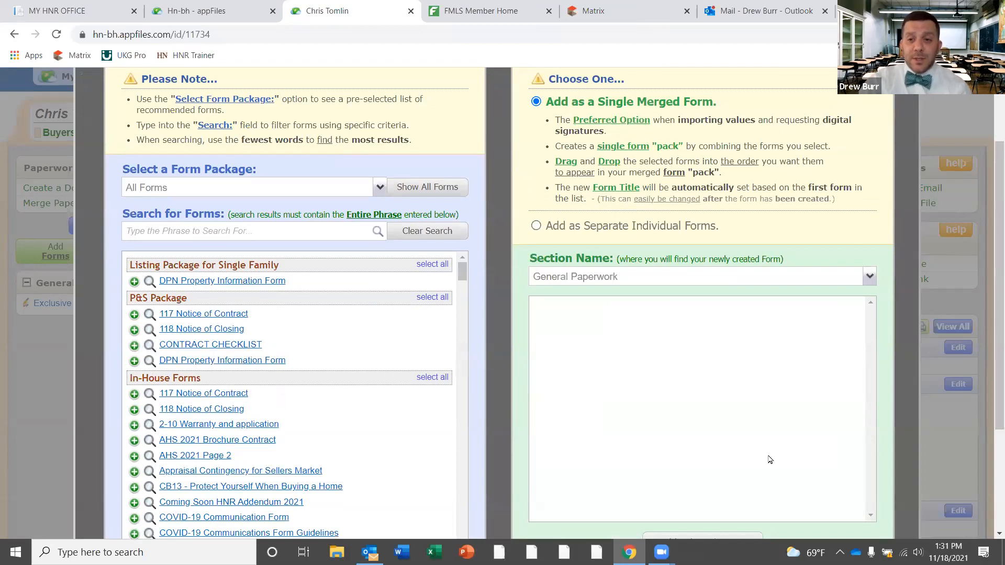
{"action": "left_click", "coordinate": [298, 232]}
{"action": "type", "text": "purchase"}
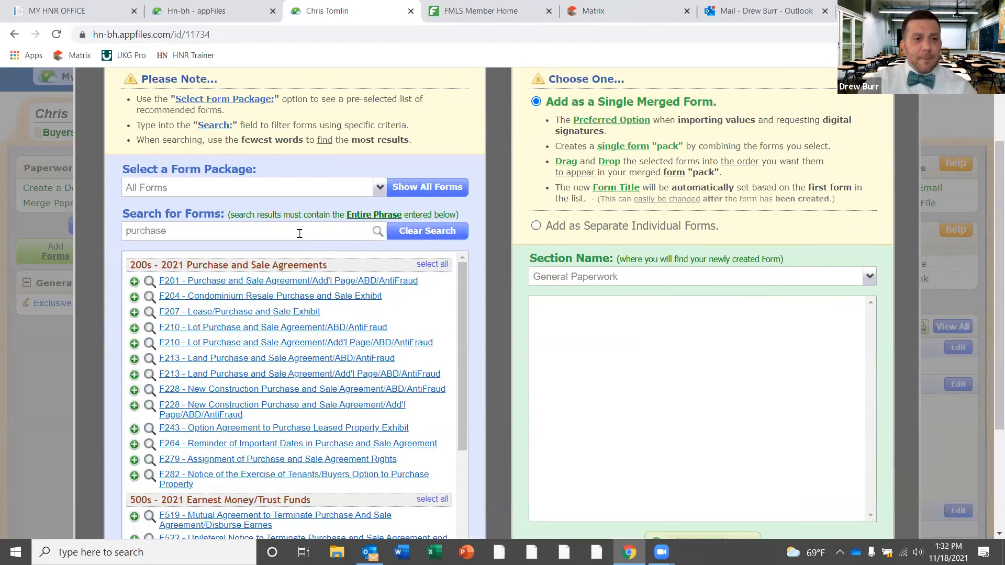
{"action": "left_click", "coordinate": [270, 283]}
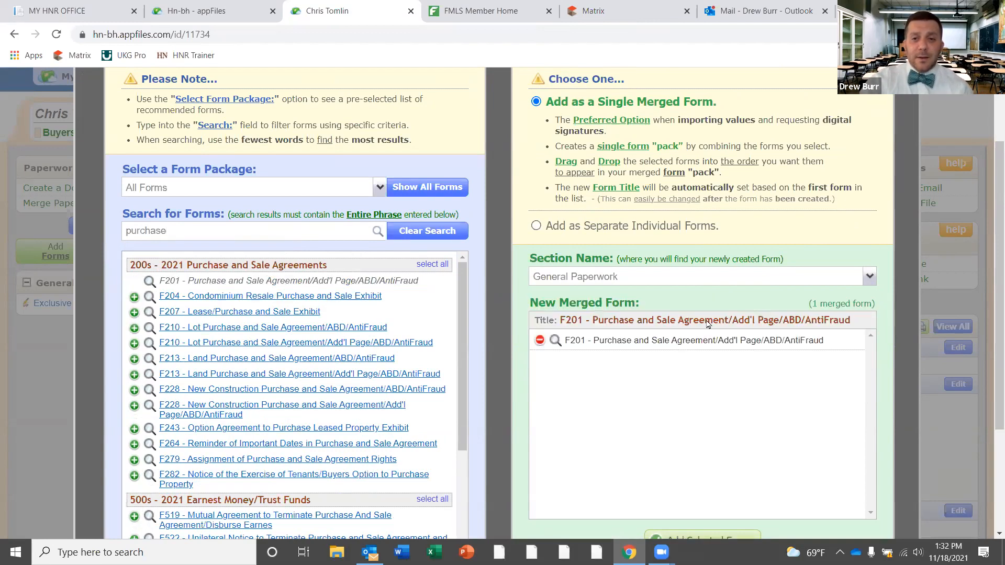
{"action": "left_click_drag", "start_coordinate": [997, 261], "coordinate": [996, 278]}
{"action": "left_click_drag", "start_coordinate": [173, 205], "coordinate": [41, 193]}
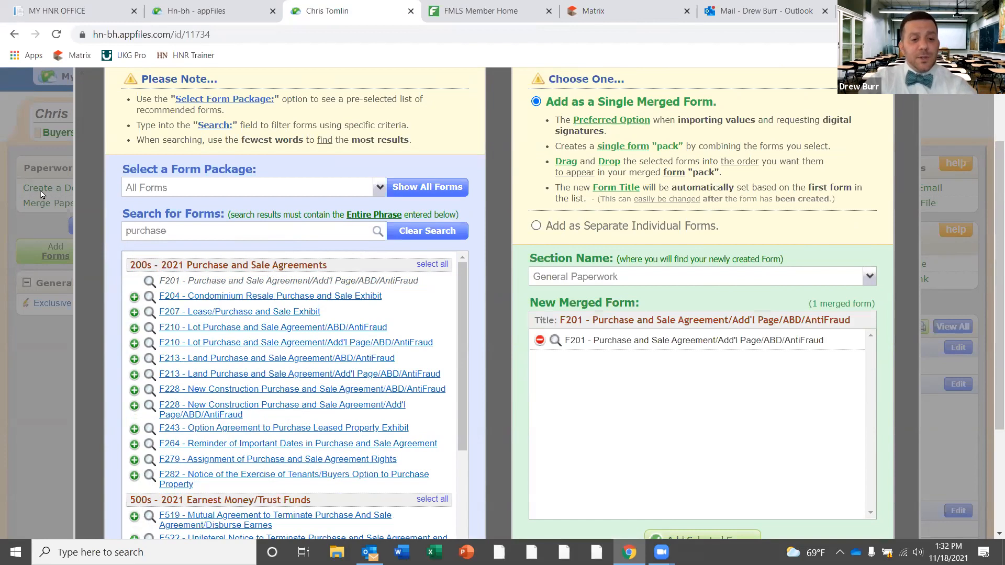
{"action": "type", "text": "conve"}
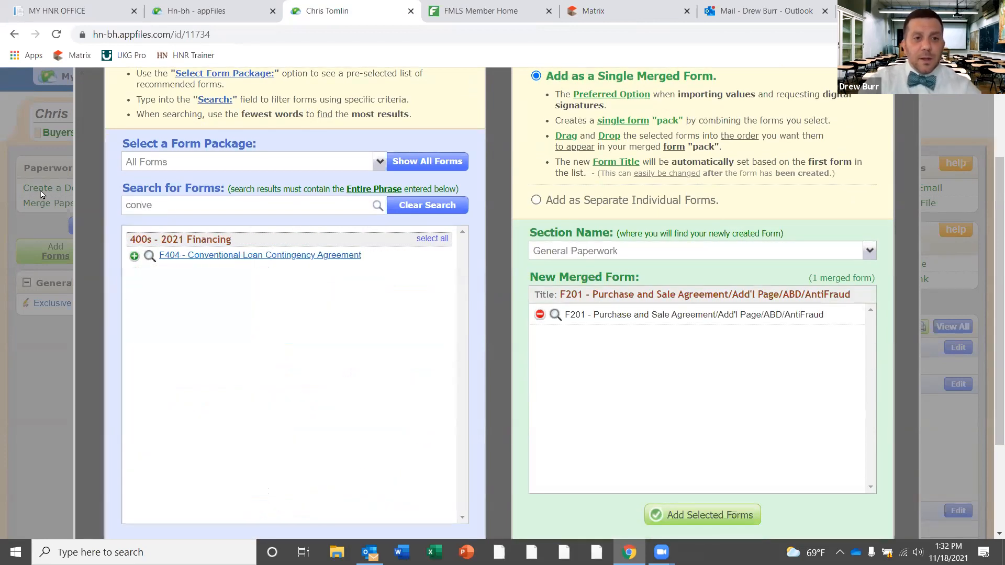
{"action": "left_click", "coordinate": [209, 256]}
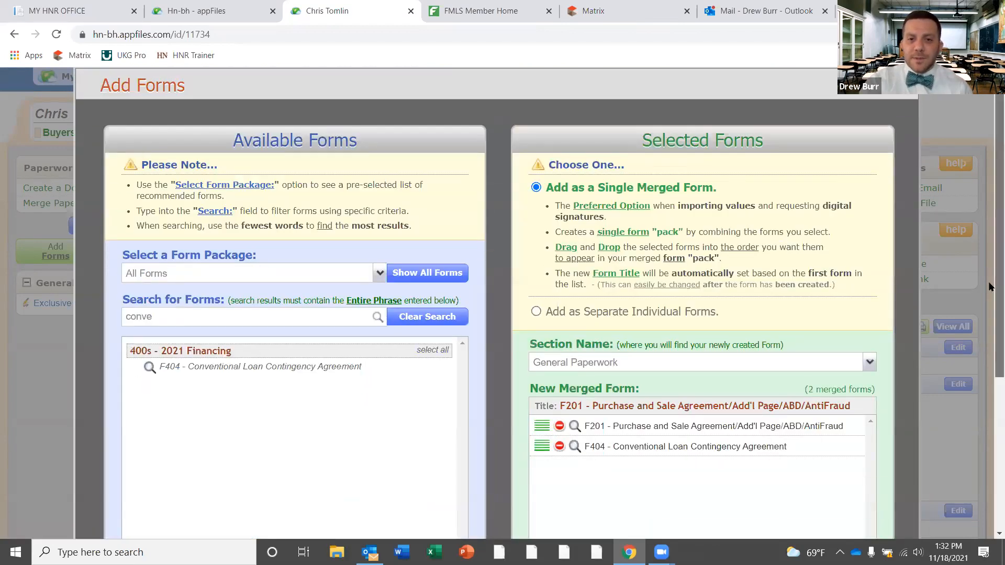
{"action": "scroll", "coordinate": [991, 287], "scroll_direction": "down", "scroll_amount": 3}
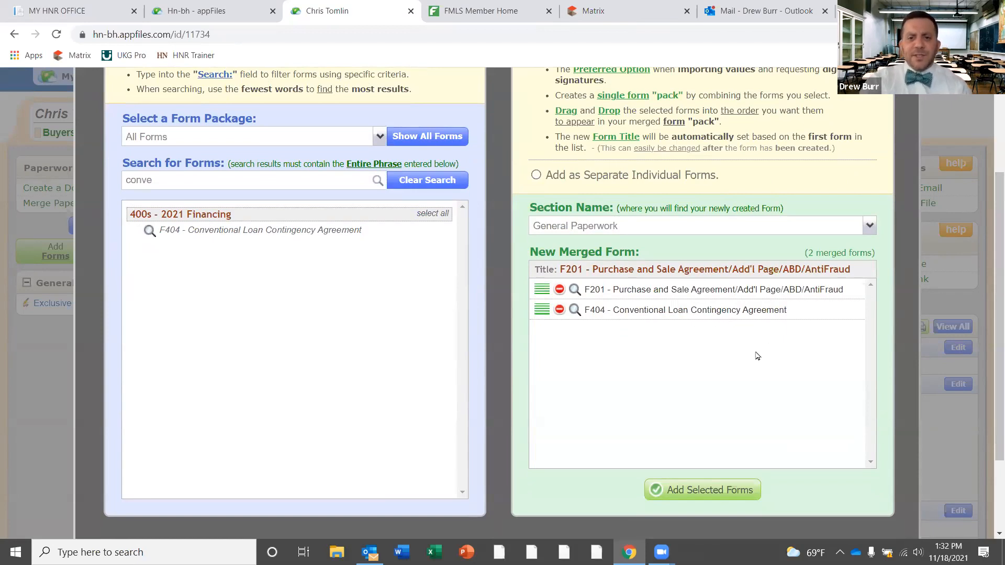
{"action": "left_click", "coordinate": [683, 490]}
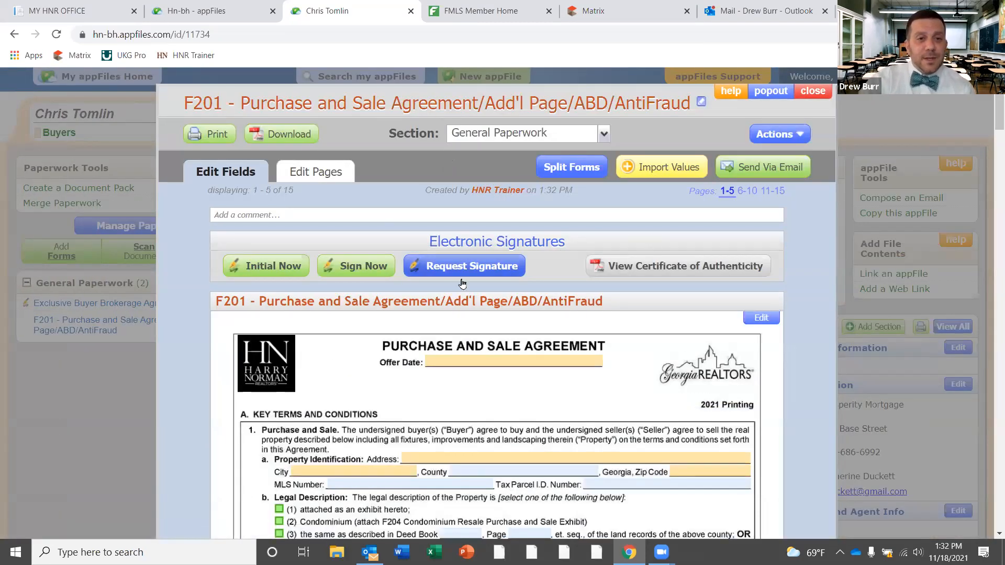
{"action": "left_click", "coordinate": [812, 91]}
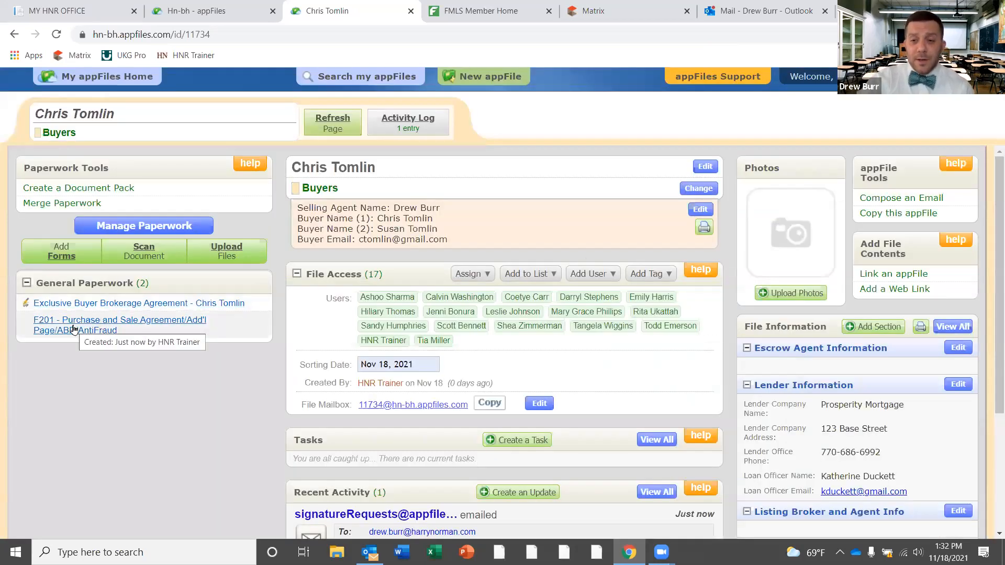
{"action": "left_click", "coordinate": [73, 329]}
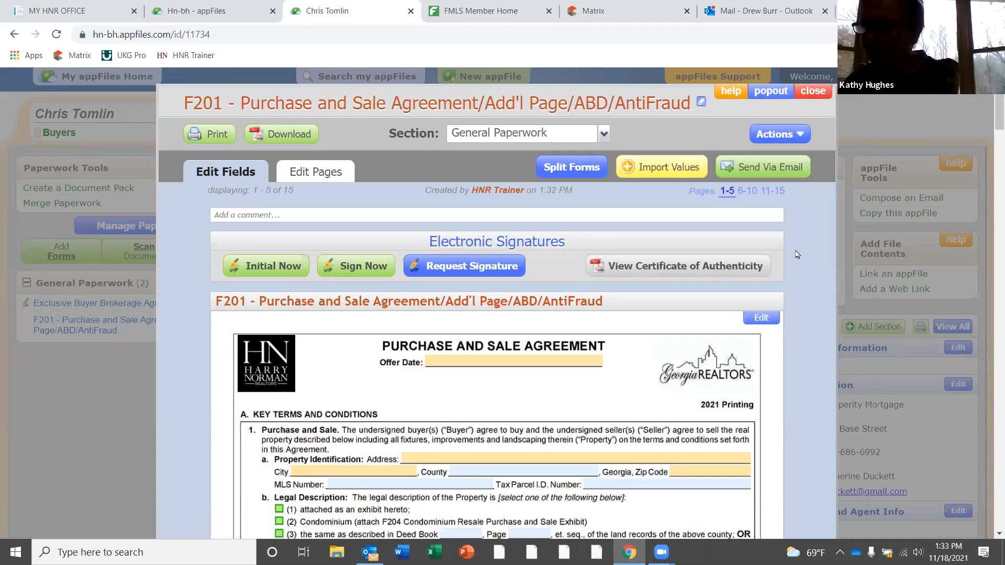
Import the 11 agent and broker values from the Exclusive Buyer Brokerage Agreement
{"action": "left_click", "coordinate": [667, 170]}
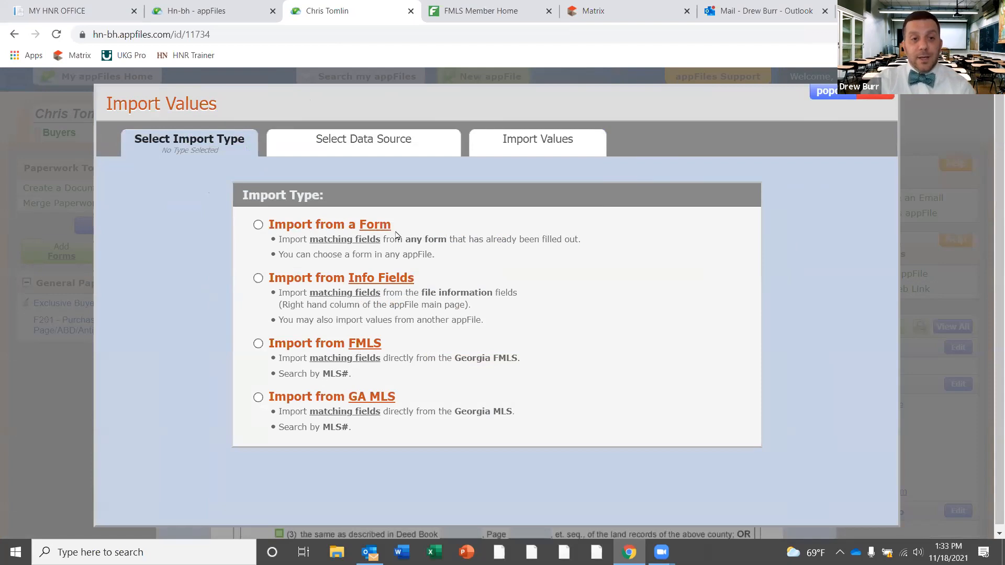
{"action": "left_click", "coordinate": [258, 226]}
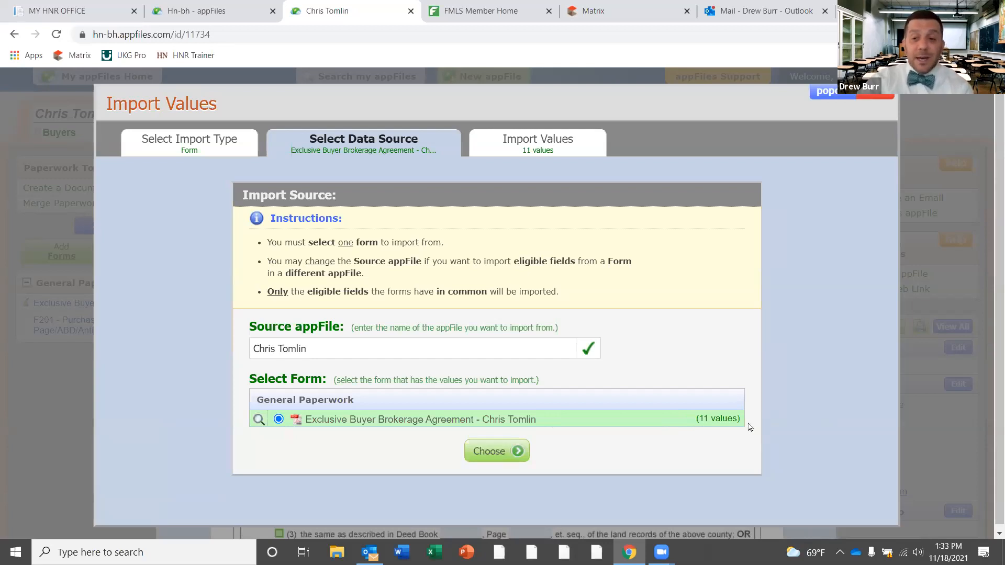
{"action": "left_click", "coordinate": [495, 450]}
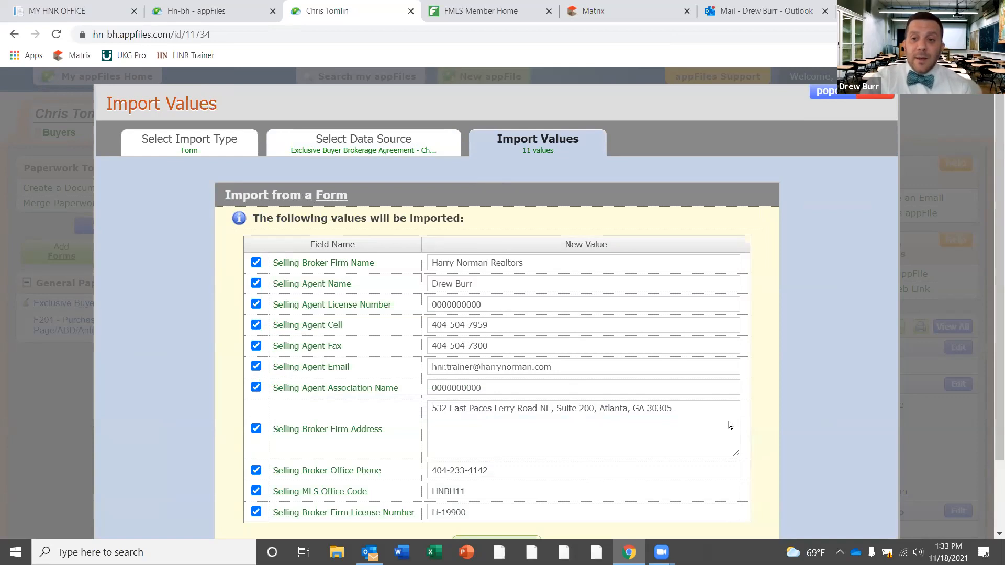
{"action": "scroll", "coordinate": [989, 280], "scroll_direction": "down", "scroll_amount": 1}
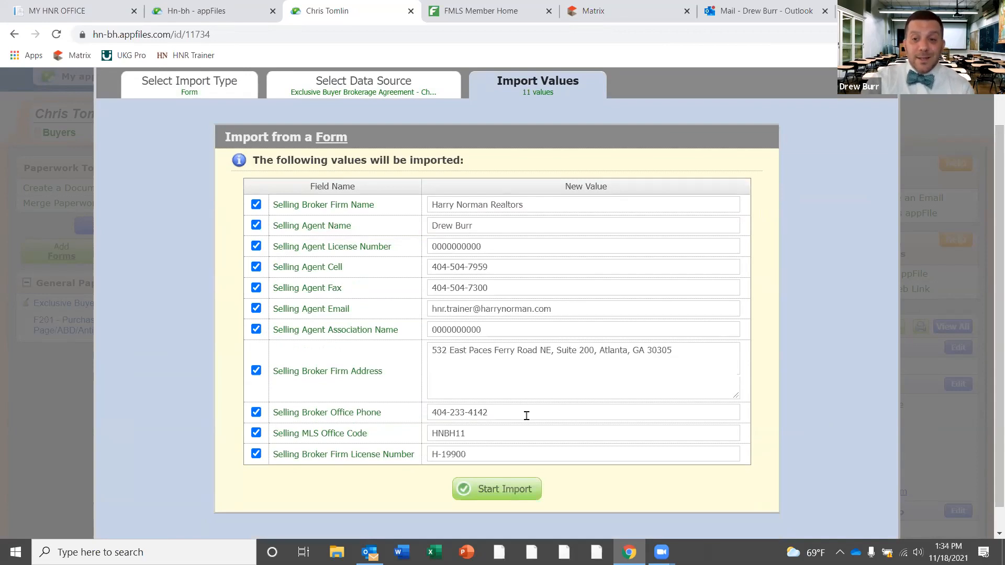
{"action": "left_click", "coordinate": [500, 489]}
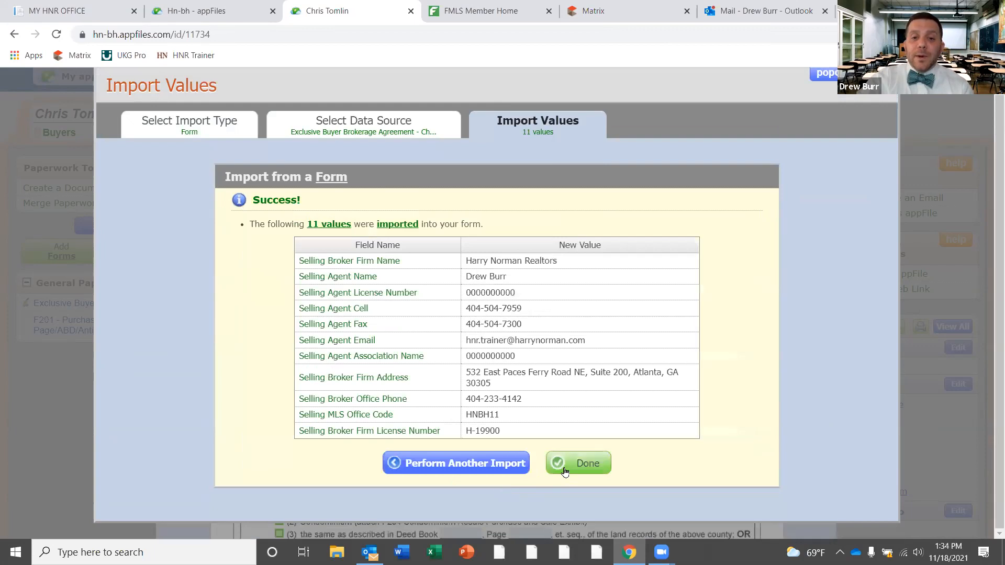
{"action": "left_click", "coordinate": [577, 465]}
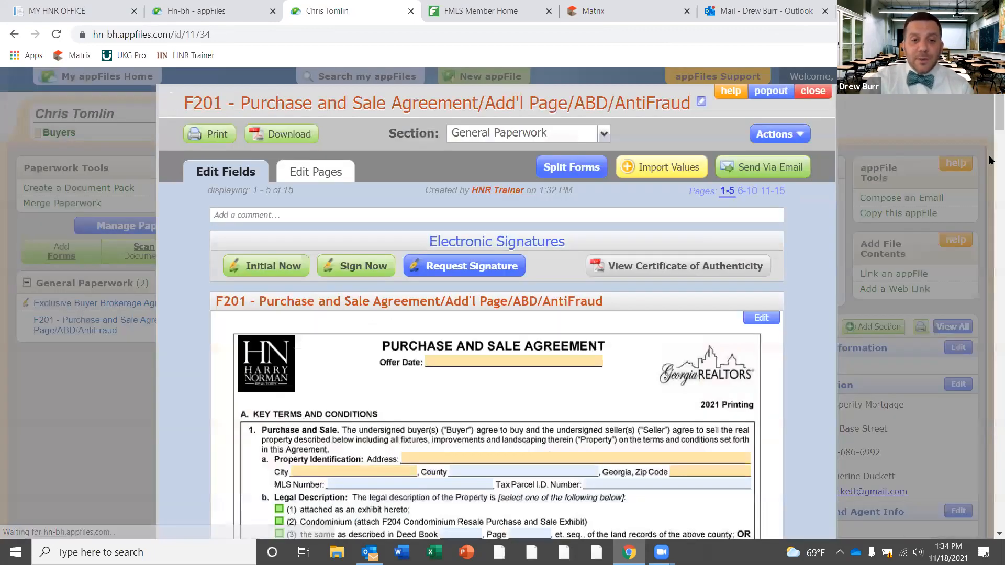
Confirm Harry Norman Realtors now appears as the Buyer's Broker in the agreement
{"action": "scroll", "coordinate": [989, 152], "scroll_direction": "down", "scroll_amount": 5}
{"action": "scroll", "coordinate": [384, 422], "scroll_direction": "down", "scroll_amount": 3}
{"action": "left_click", "coordinate": [349, 417]}
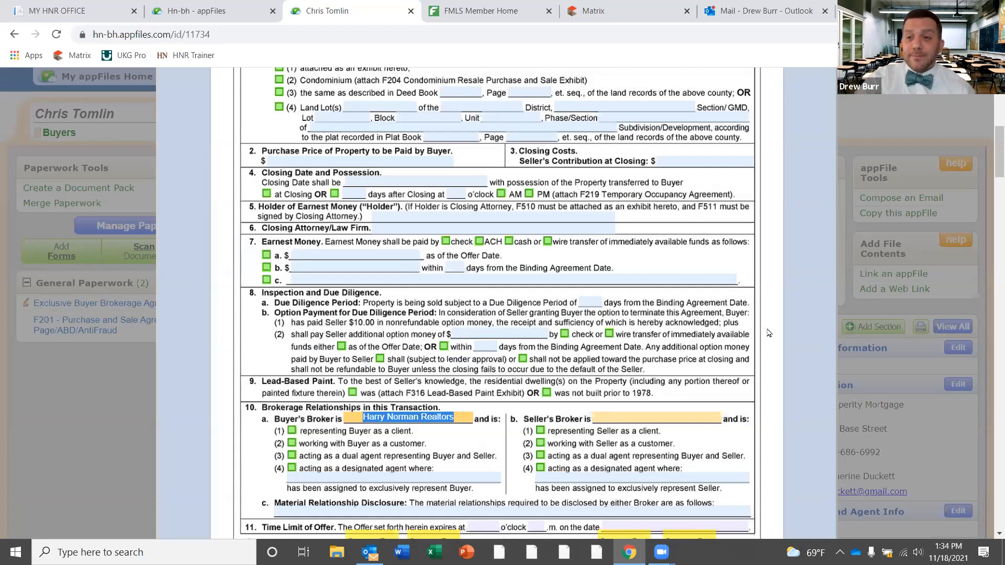
{"action": "scroll", "coordinate": [991, 127], "scroll_direction": "up", "scroll_amount": 10}
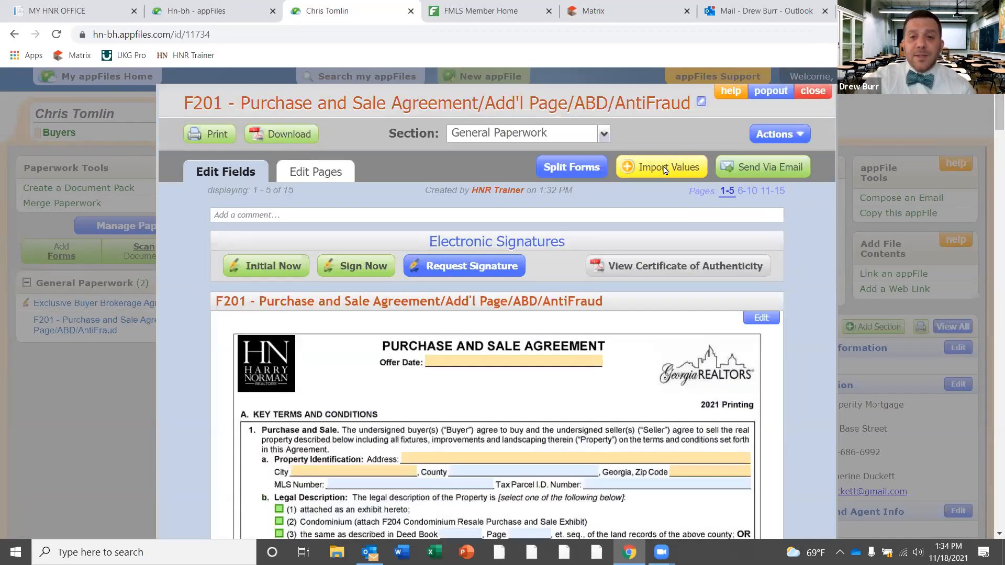
Import buyer names, home phone, buyer email and selling agent from File Information and Master Buyer Template
{"action": "left_click", "coordinate": [664, 169]}
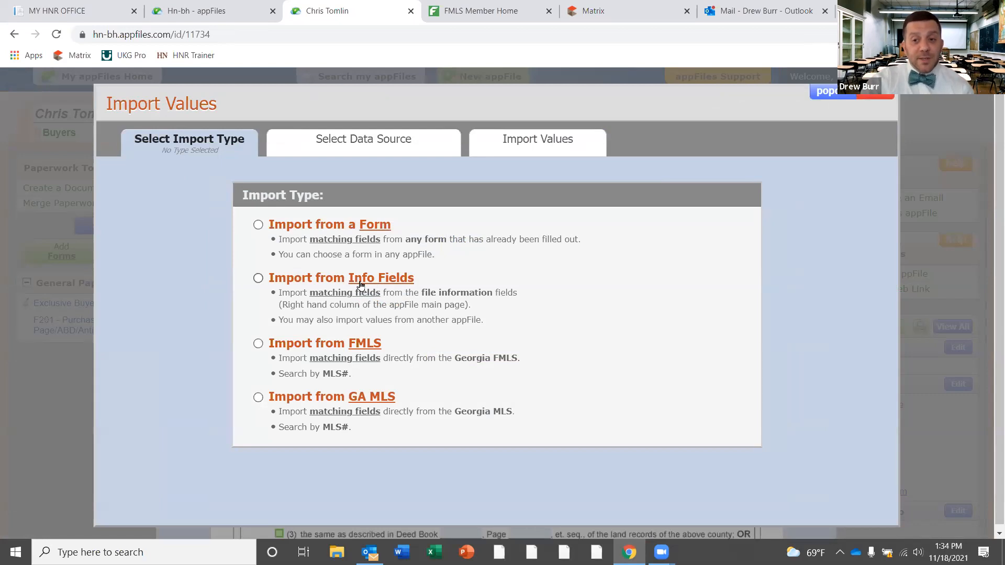
{"action": "left_click", "coordinate": [258, 278]}
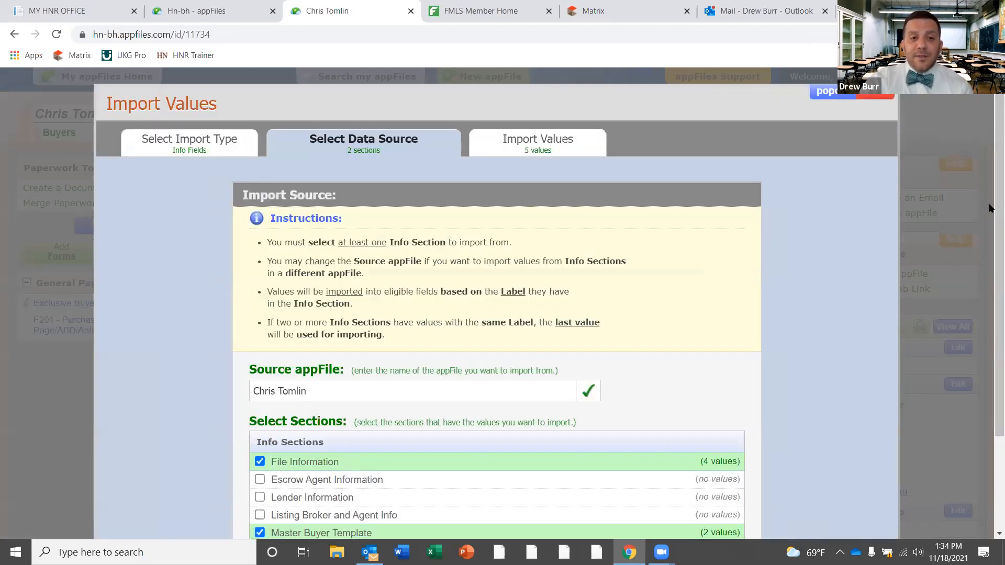
{"action": "scroll", "coordinate": [293, 349], "scroll_direction": "down", "scroll_amount": 3}
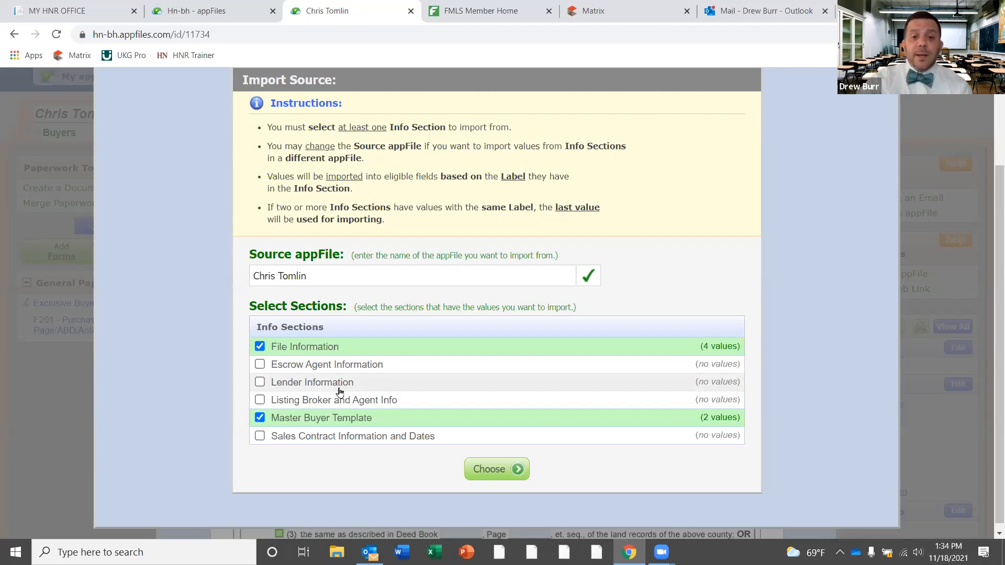
{"action": "left_click", "coordinate": [499, 470]}
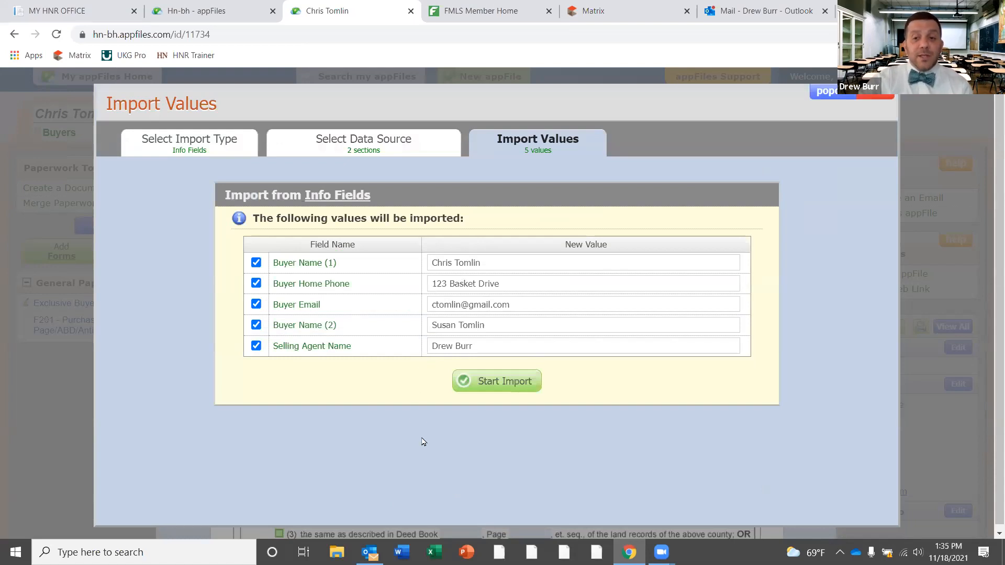
{"action": "left_click", "coordinate": [484, 385]}
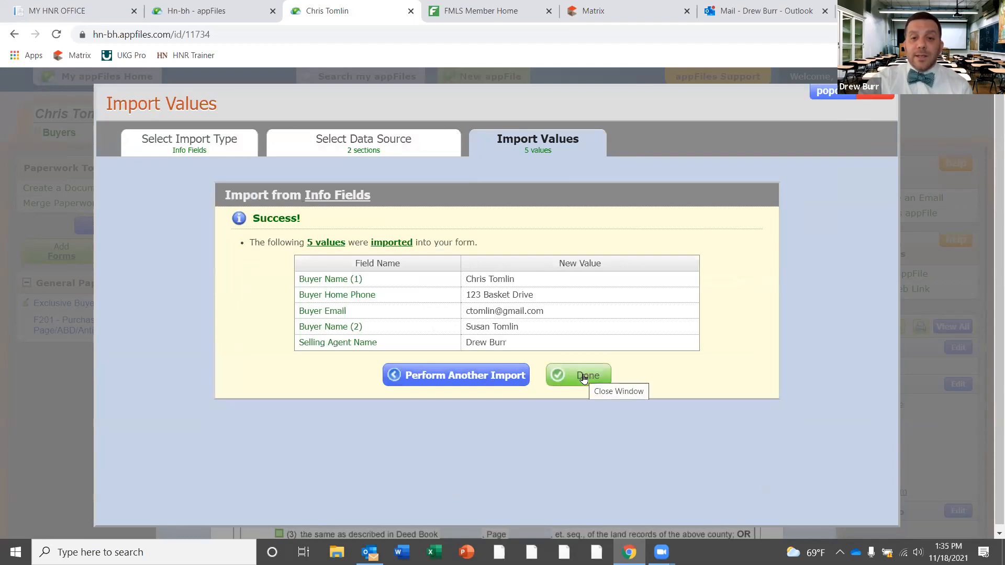
{"action": "left_click", "coordinate": [585, 377]}
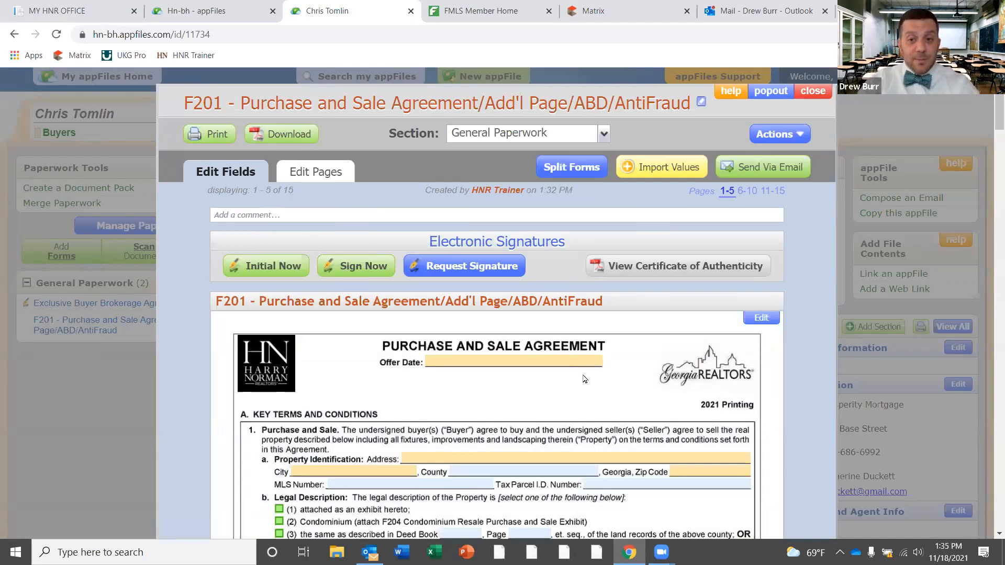
{"action": "left_click", "coordinate": [660, 168]}
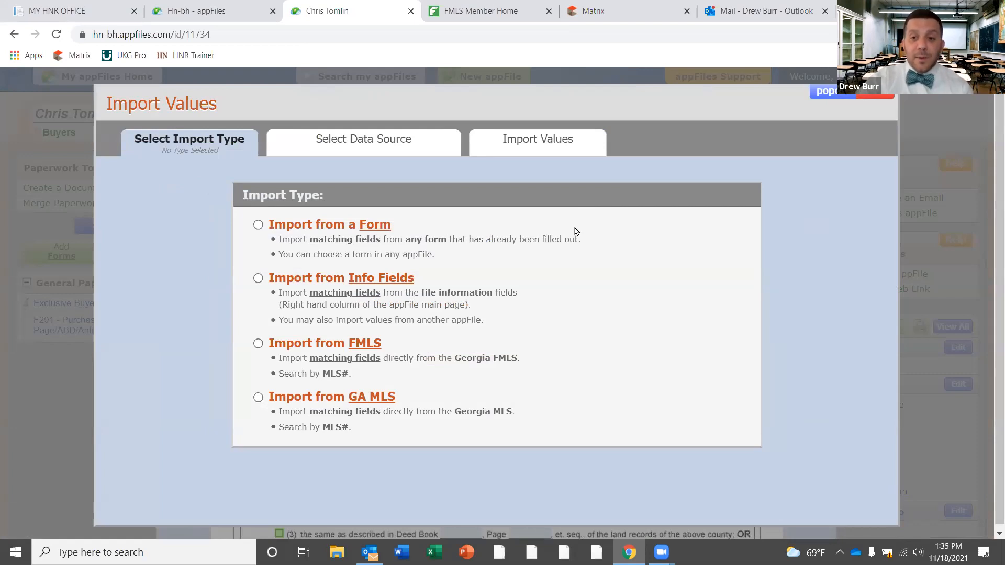
{"action": "left_click", "coordinate": [260, 345]}
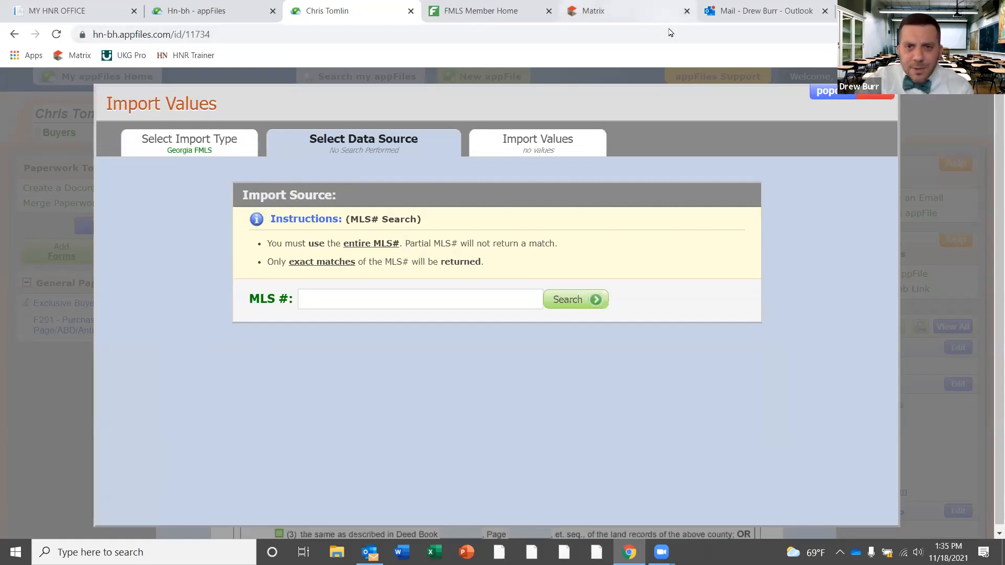
{"action": "left_click", "coordinate": [654, 13]}
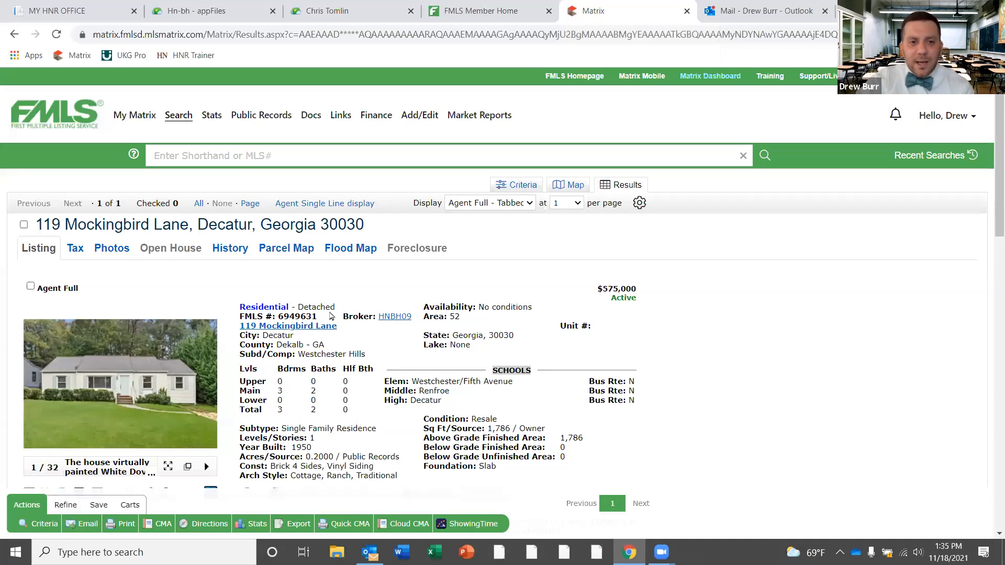
Copy FMLS number 6949631 from the Matrix listing and go back to the appFile import
{"action": "left_click_drag", "start_coordinate": [318, 316], "coordinate": [279, 315]}
{"action": "right_click", "coordinate": [291, 315]}
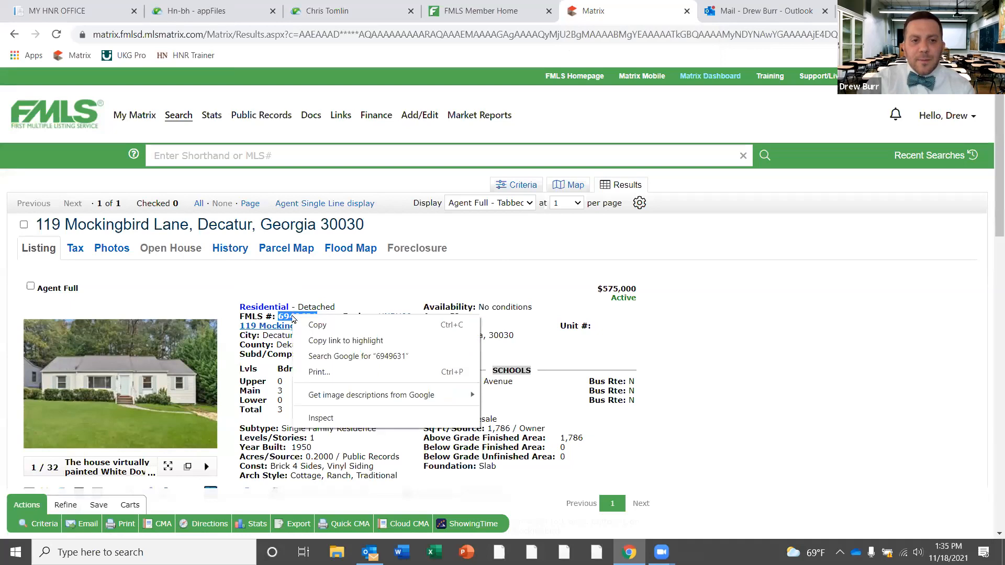
{"action": "left_click", "coordinate": [311, 324]}
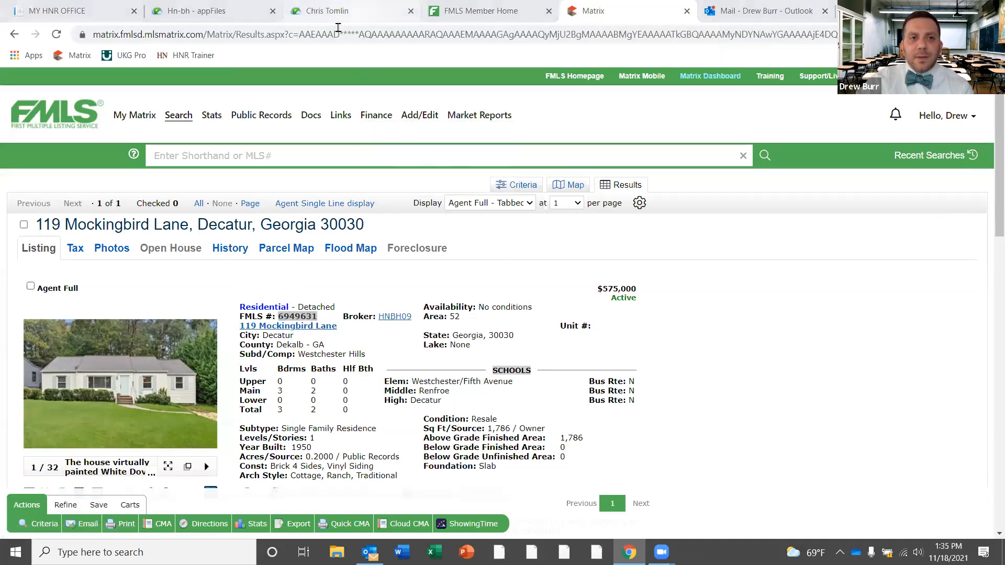
{"action": "left_click", "coordinate": [340, 11]}
{"action": "left_click", "coordinate": [360, 300]}
{"action": "key", "text": "ctrl+v"}
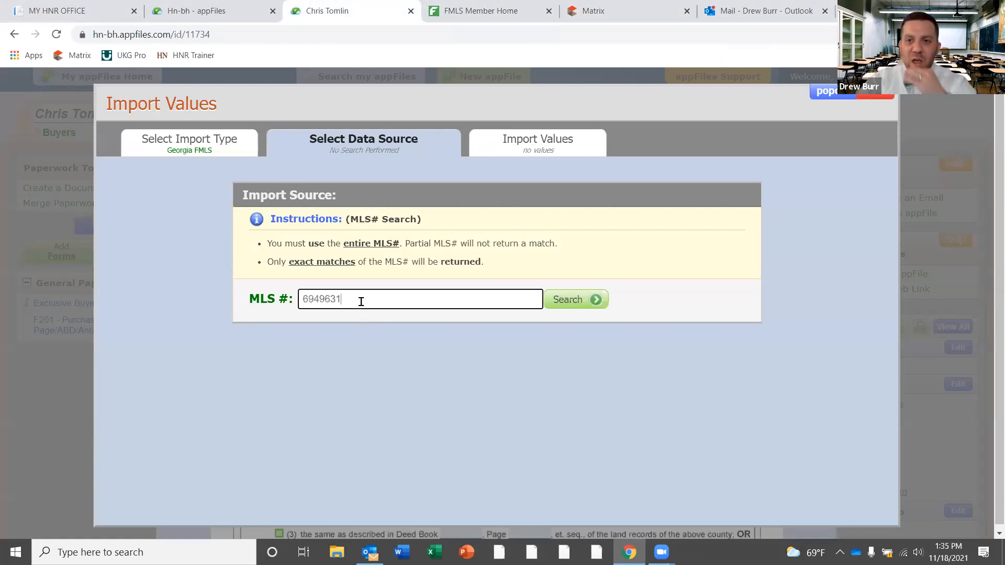
{"action": "left_click", "coordinate": [591, 301]}
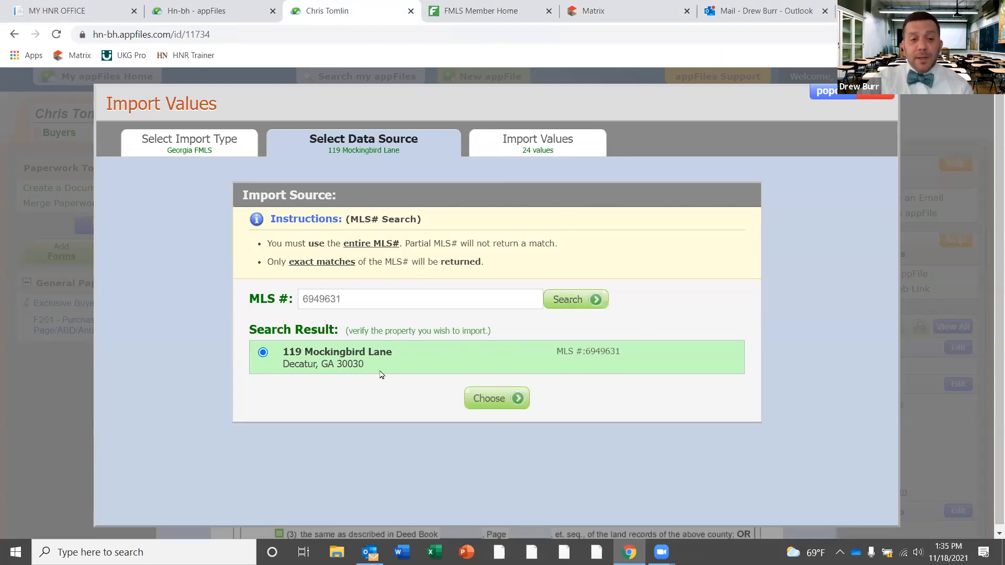
{"action": "left_click", "coordinate": [512, 402]}
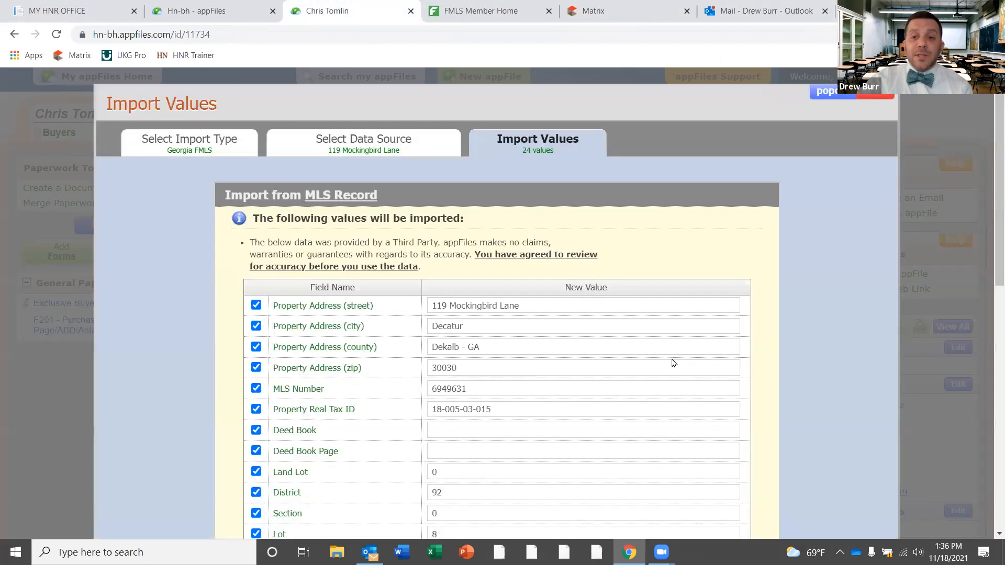
{"action": "scroll", "coordinate": [990, 195], "scroll_direction": "down", "scroll_amount": 1}
{"action": "scroll", "coordinate": [989, 195], "scroll_direction": "down", "scroll_amount": 2}
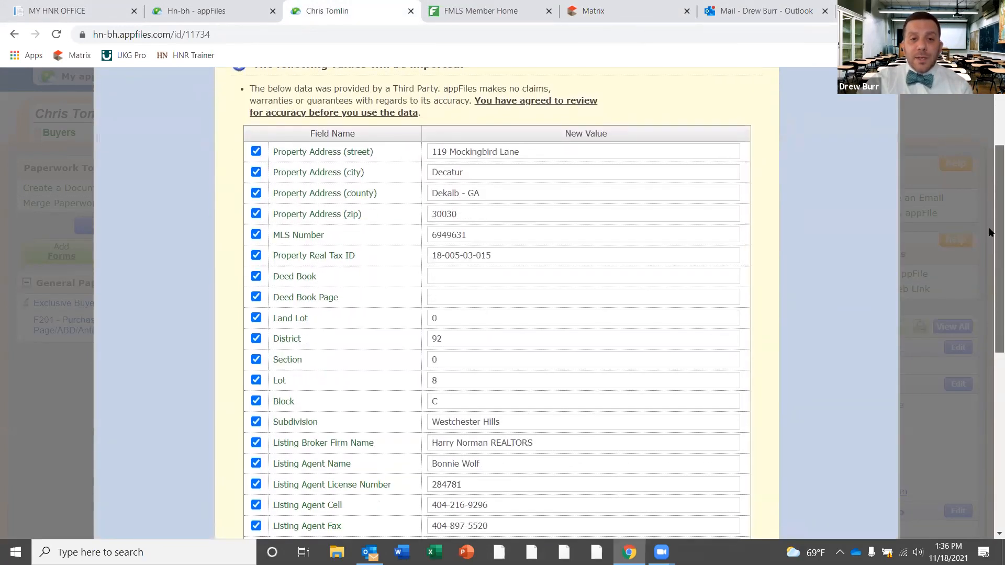
{"action": "left_click_drag", "start_coordinate": [989, 242], "coordinate": [989, 390]}
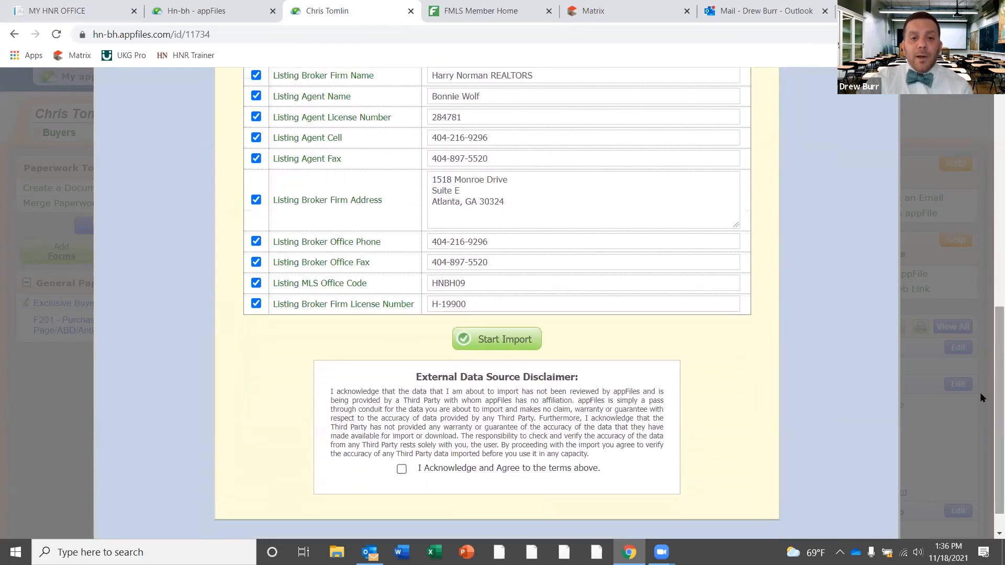
{"action": "left_click", "coordinate": [401, 470]}
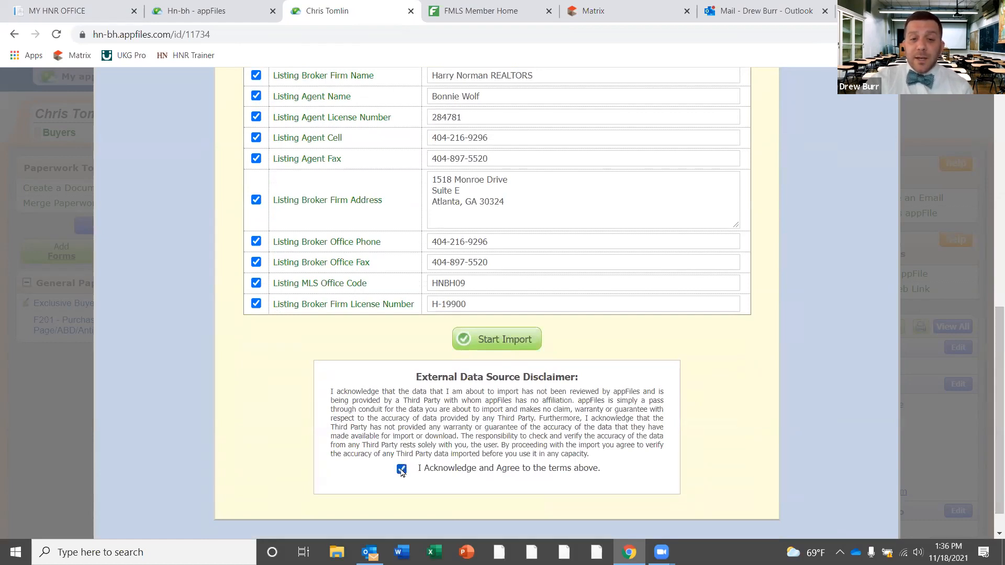
{"action": "left_click", "coordinate": [521, 341]}
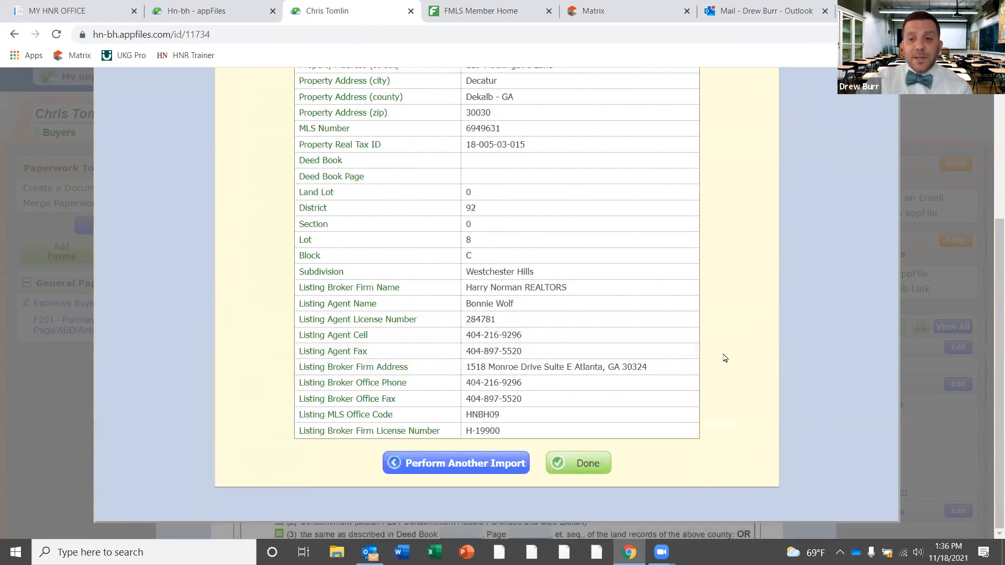
{"action": "scroll", "coordinate": [989, 282], "scroll_direction": "up", "scroll_amount": 1}
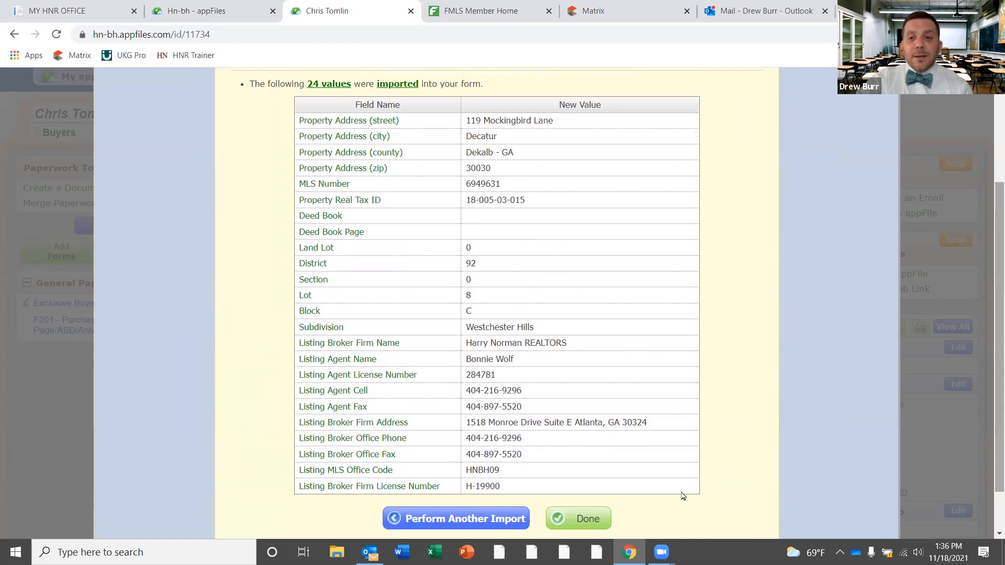
{"action": "left_click", "coordinate": [580, 518]}
{"action": "scroll", "coordinate": [990, 152], "scroll_direction": "down", "scroll_amount": 2}
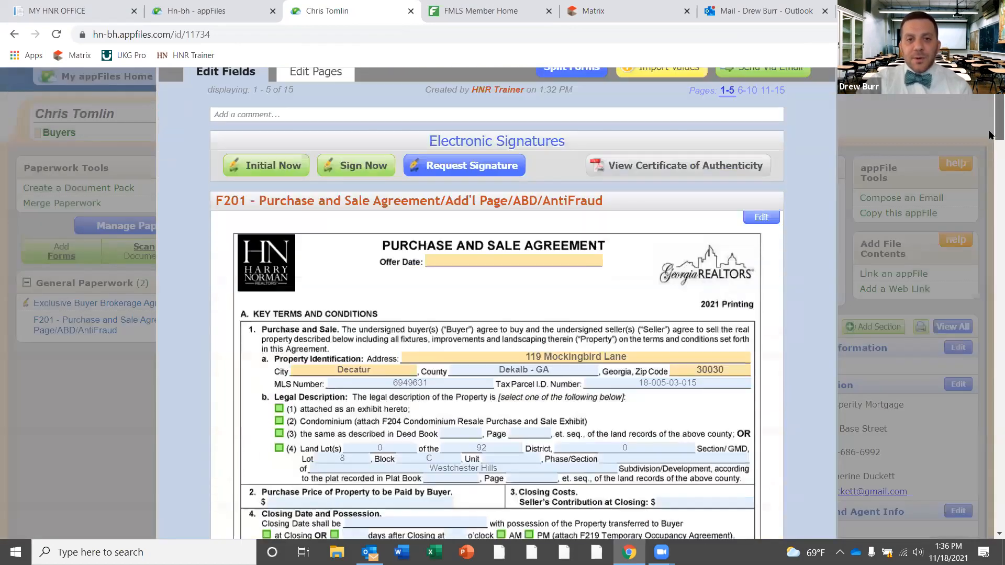
{"action": "scroll", "coordinate": [987, 136], "scroll_direction": "down", "scroll_amount": 3}
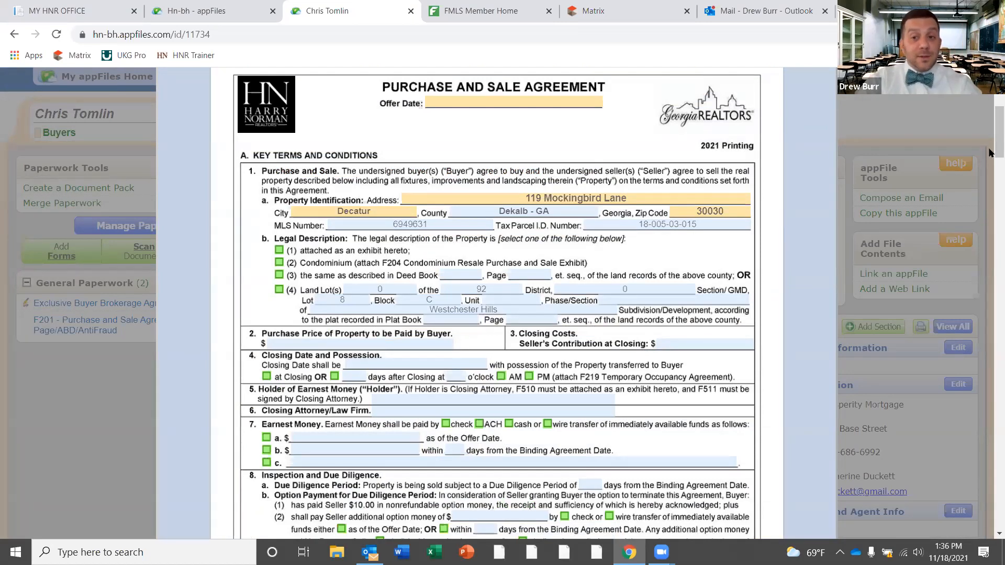
{"action": "left_click_drag", "start_coordinate": [991, 152], "coordinate": [990, 117]}
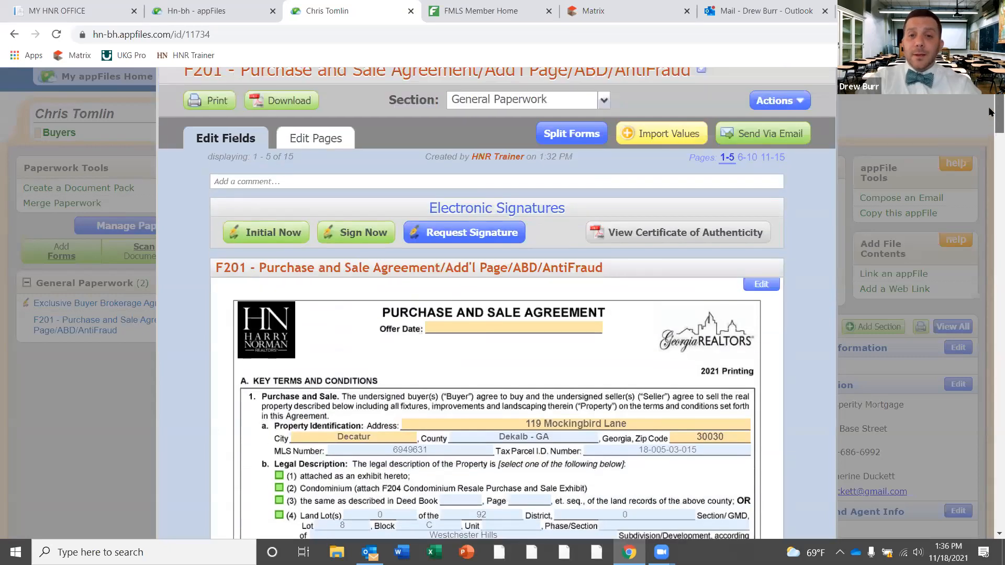
{"action": "scroll", "coordinate": [984, 136], "scroll_direction": "up", "scroll_amount": 1}
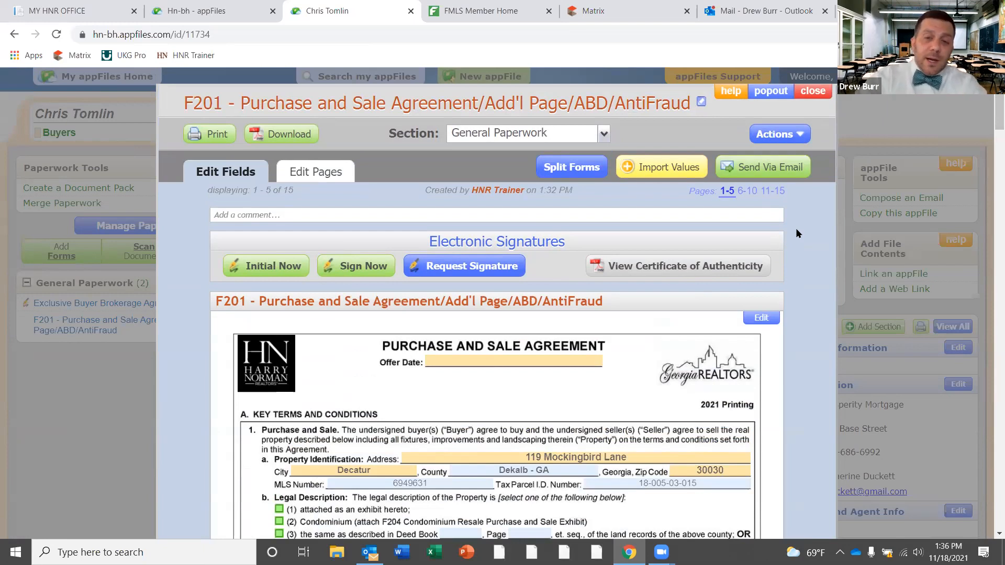
{"action": "left_click", "coordinate": [758, 167]}
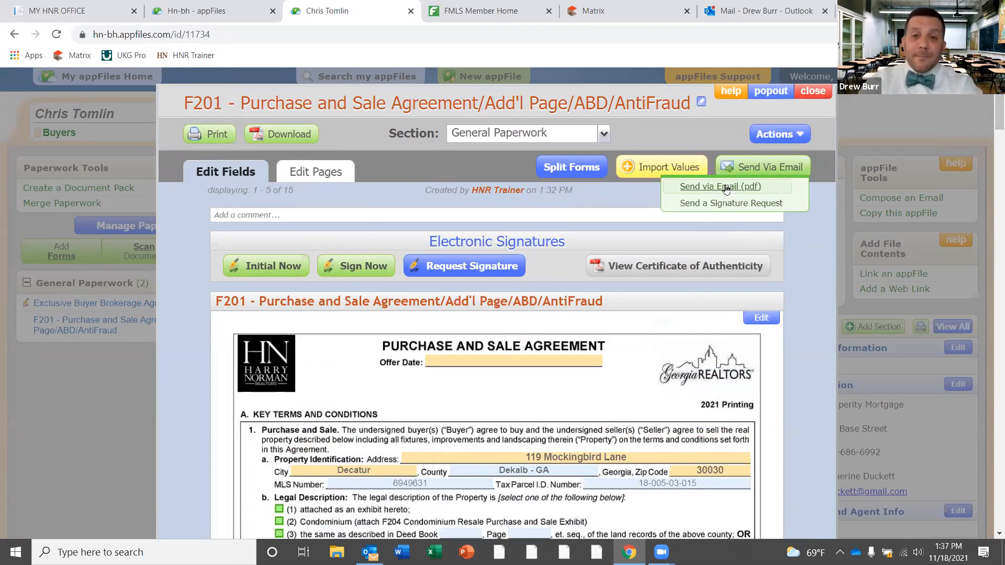
{"action": "left_click", "coordinate": [795, 172]}
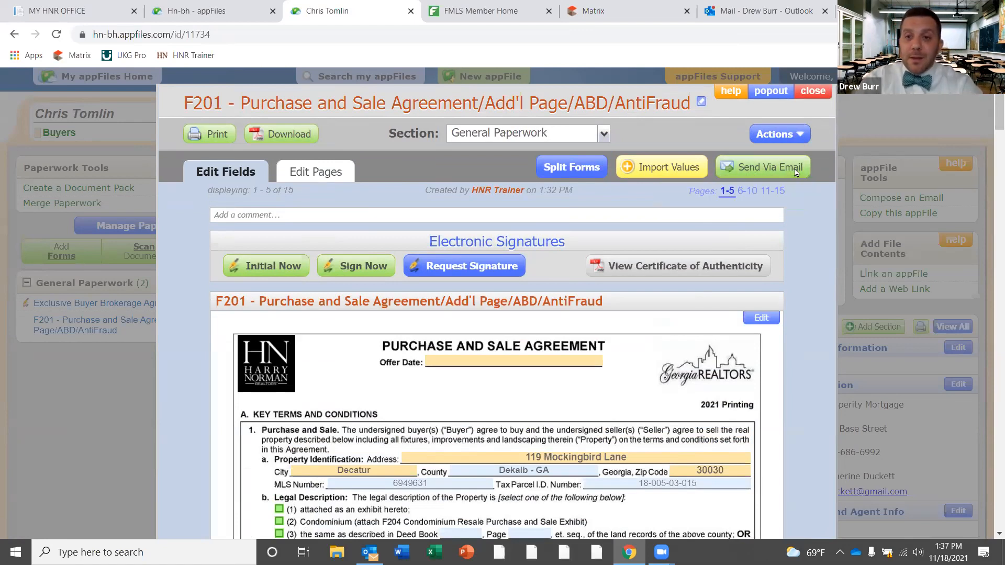
{"action": "left_click", "coordinate": [808, 135]}
{"action": "left_click", "coordinate": [811, 116]}
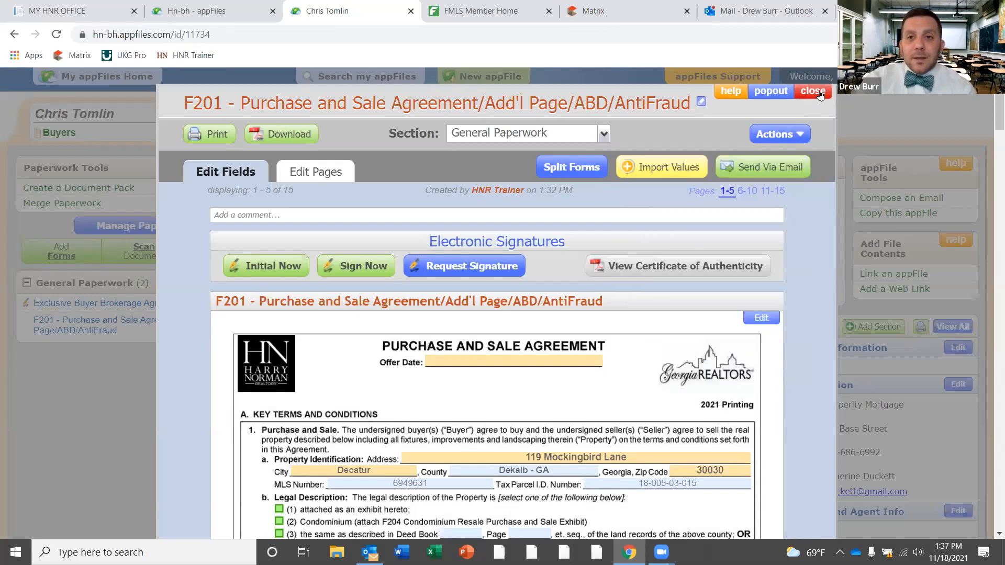
Close the F201 form so General Paperwork shows both documents in the appFile
{"action": "left_click", "coordinate": [818, 94]}
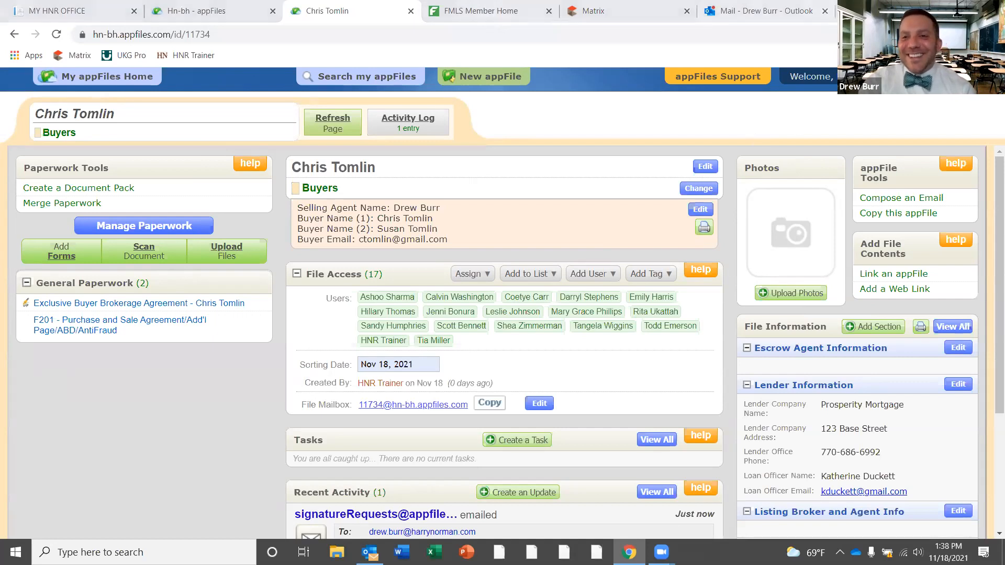
{"action": "left_click", "coordinate": [596, 11]}
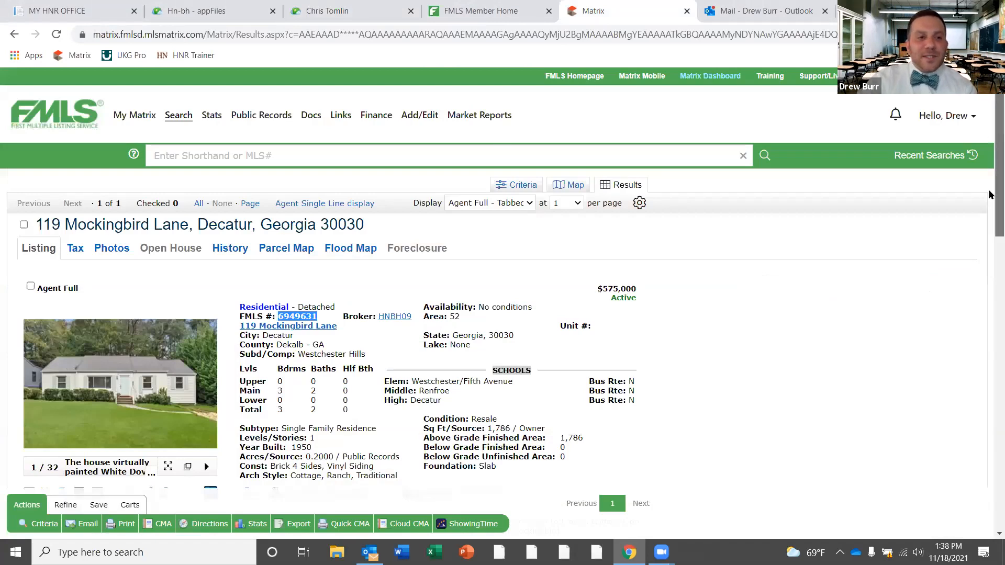
{"action": "scroll", "coordinate": [732, 150], "scroll_direction": "down", "scroll_amount": 3}
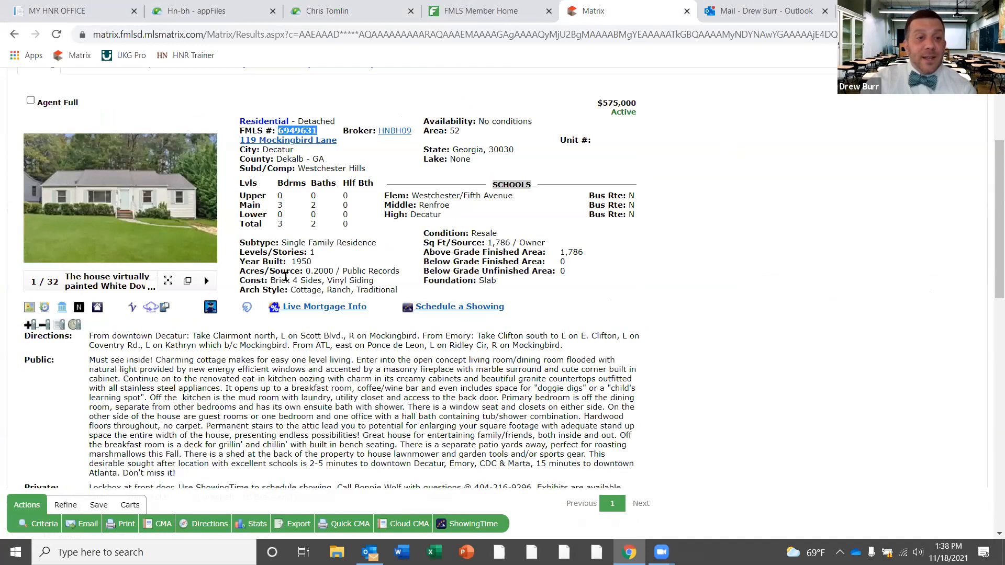
{"action": "left_click", "coordinate": [166, 309]}
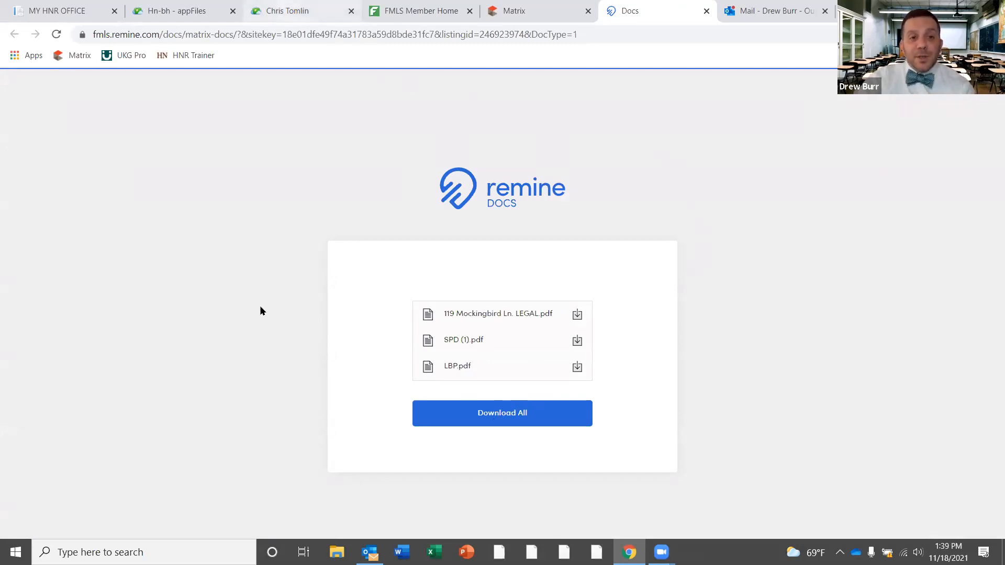
{"action": "key", "text": "ctrl+3"}
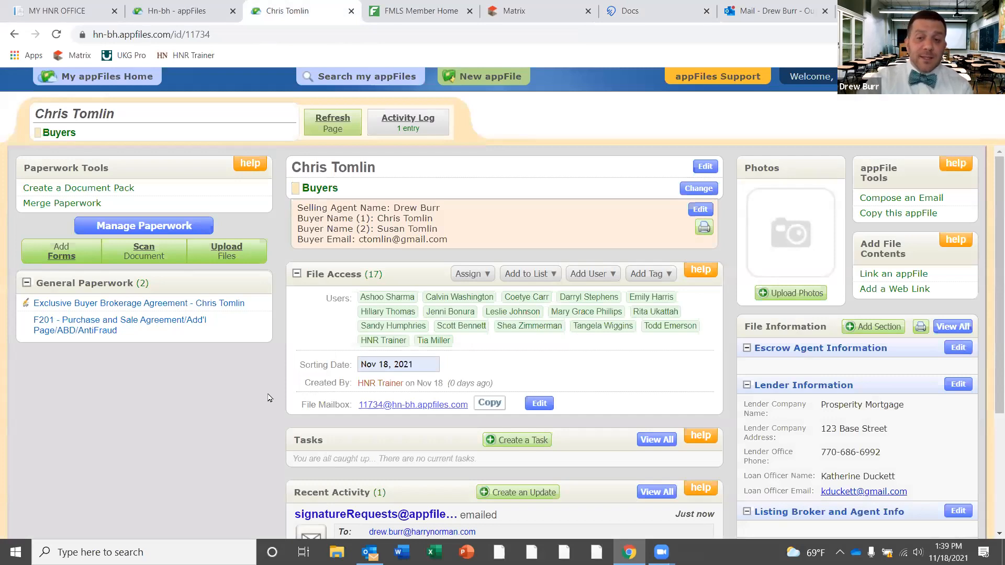
{"action": "left_click", "coordinate": [232, 251]}
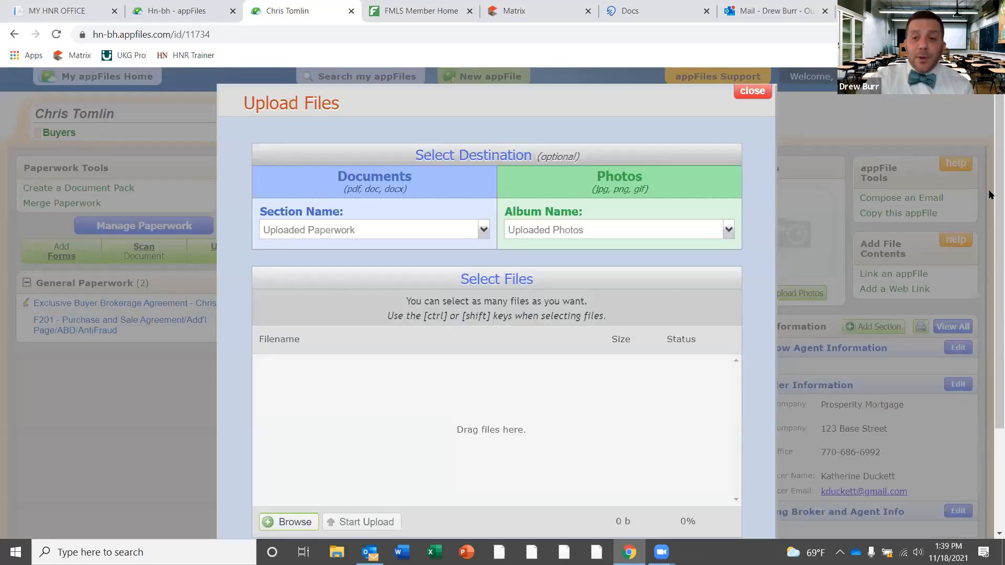
{"action": "scroll", "coordinate": [991, 195], "scroll_direction": "down", "scroll_amount": 1}
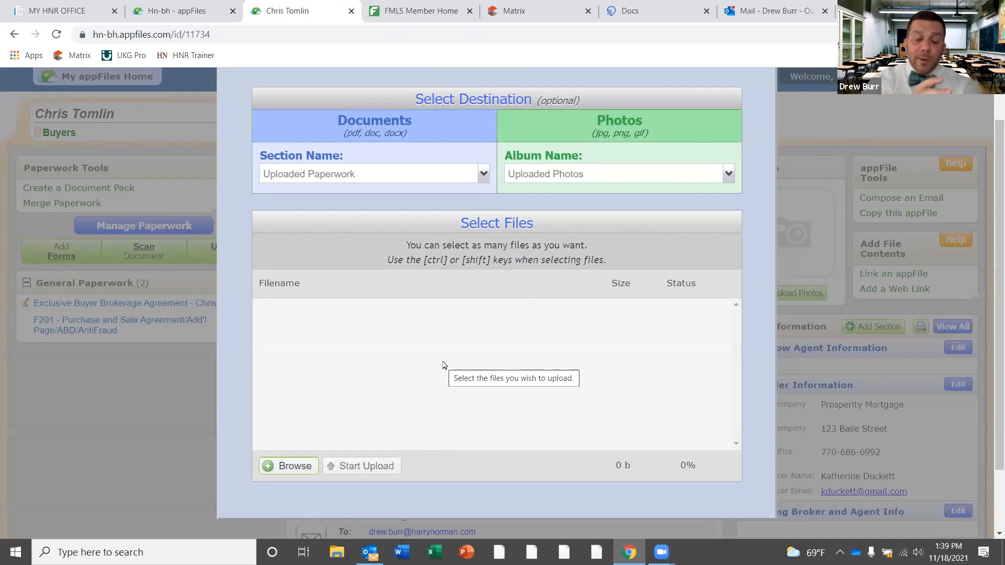
{"action": "left_click", "coordinate": [295, 467]}
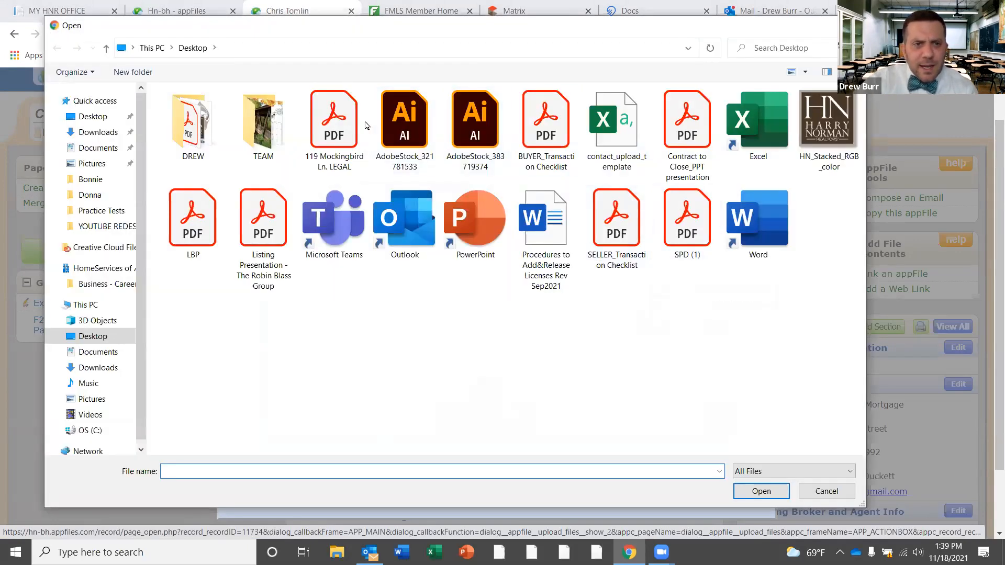
{"action": "left_click", "coordinate": [335, 128]}
{"action": "left_click", "coordinate": [762, 491]}
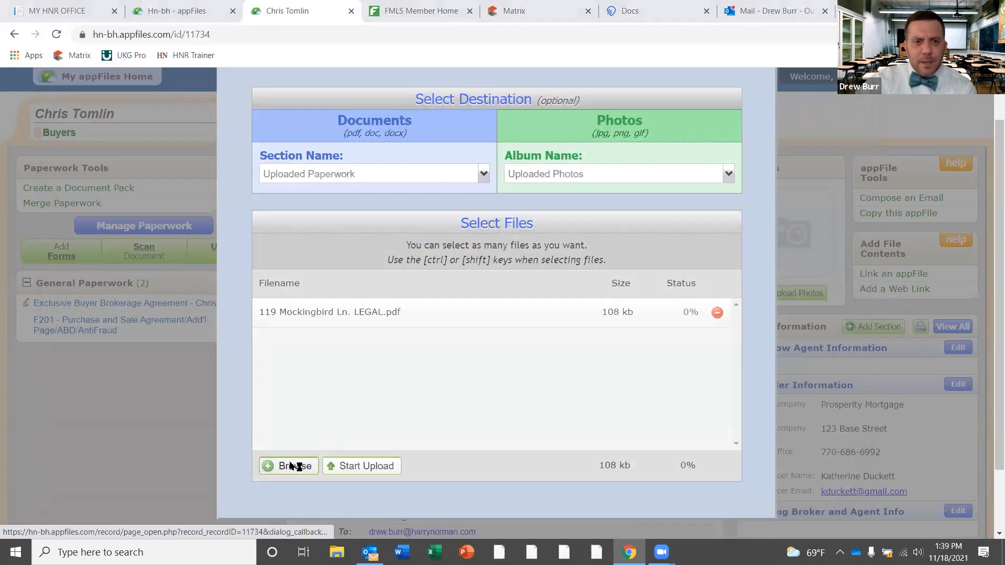
Add LBP and SPD (1) to the list and upload all three PDFs
{"action": "left_click", "coordinate": [289, 465]}
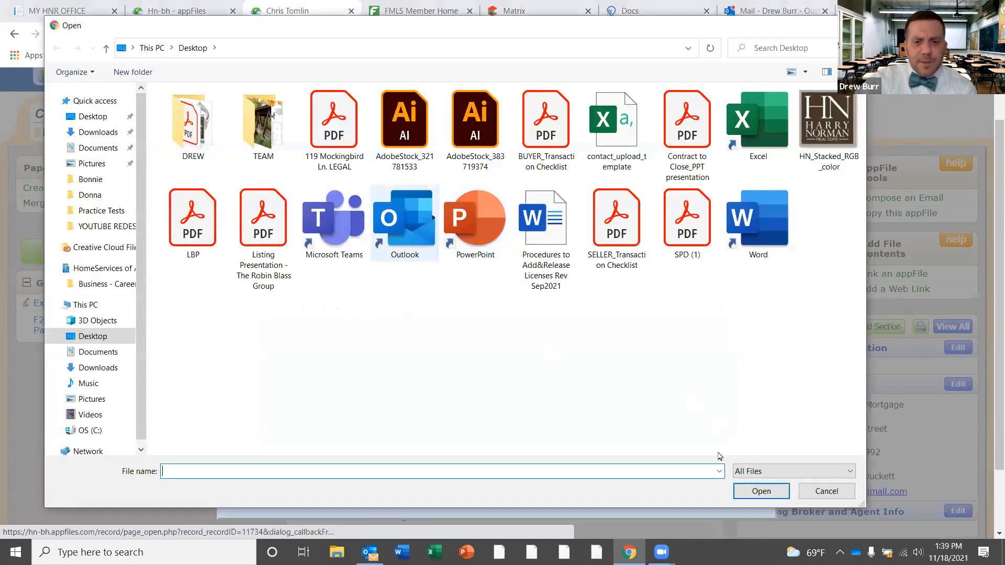
{"action": "left_click", "coordinate": [193, 223]}
{"action": "left_click", "coordinate": [762, 491]}
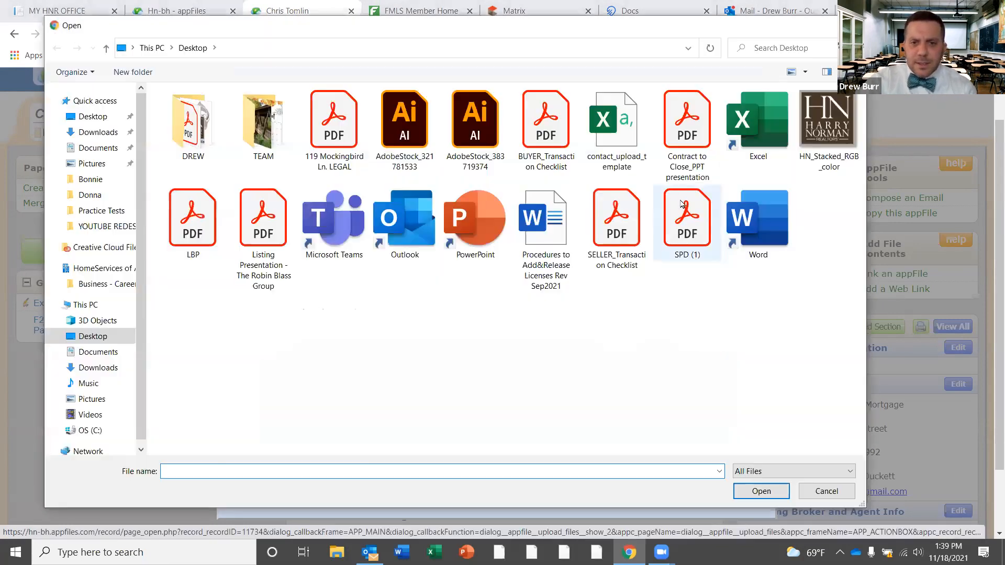
{"action": "left_click", "coordinate": [687, 225]}
{"action": "left_click", "coordinate": [762, 490]}
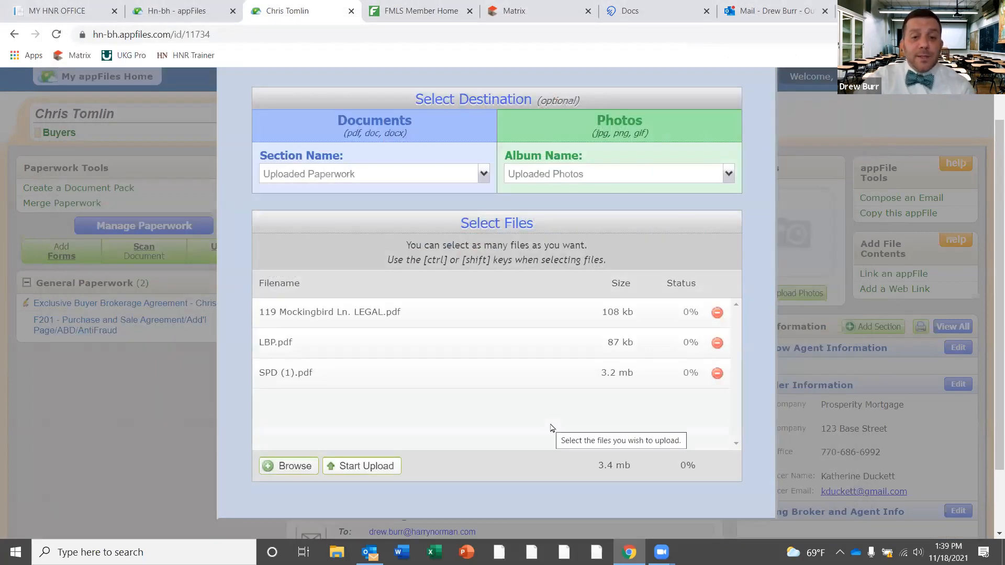
{"action": "left_click", "coordinate": [376, 467]}
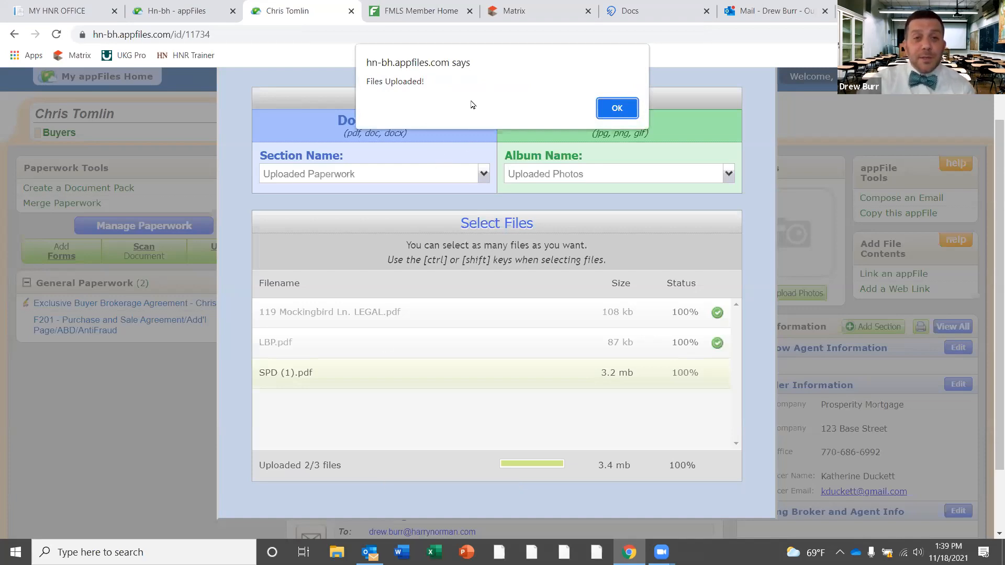
{"action": "left_click", "coordinate": [620, 111]}
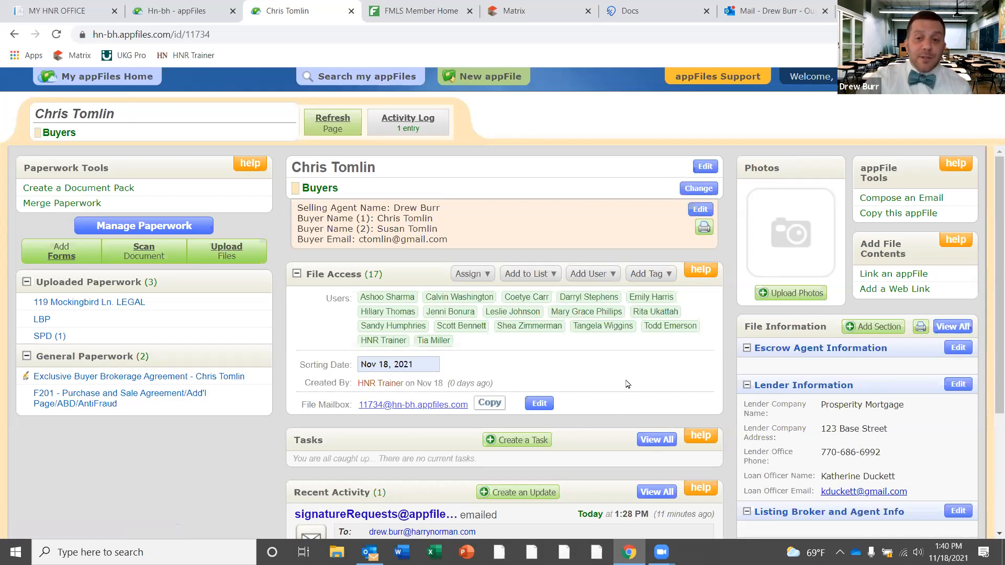
Change the file mailbox address from its number to the buyer's name and save
{"action": "left_click", "coordinate": [540, 408]}
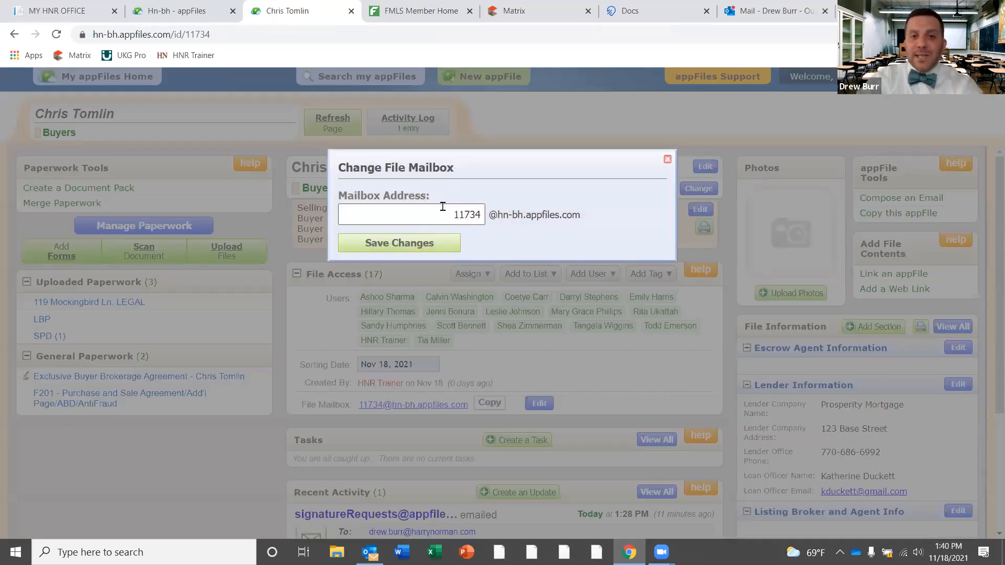
{"action": "double_click", "coordinate": [448, 212]}
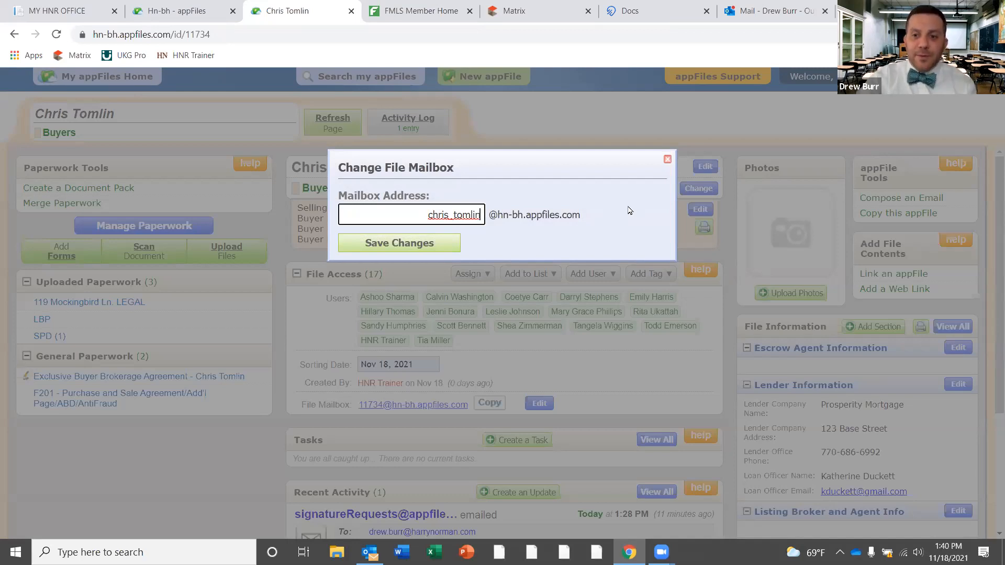
{"action": "left_click", "coordinate": [421, 244]}
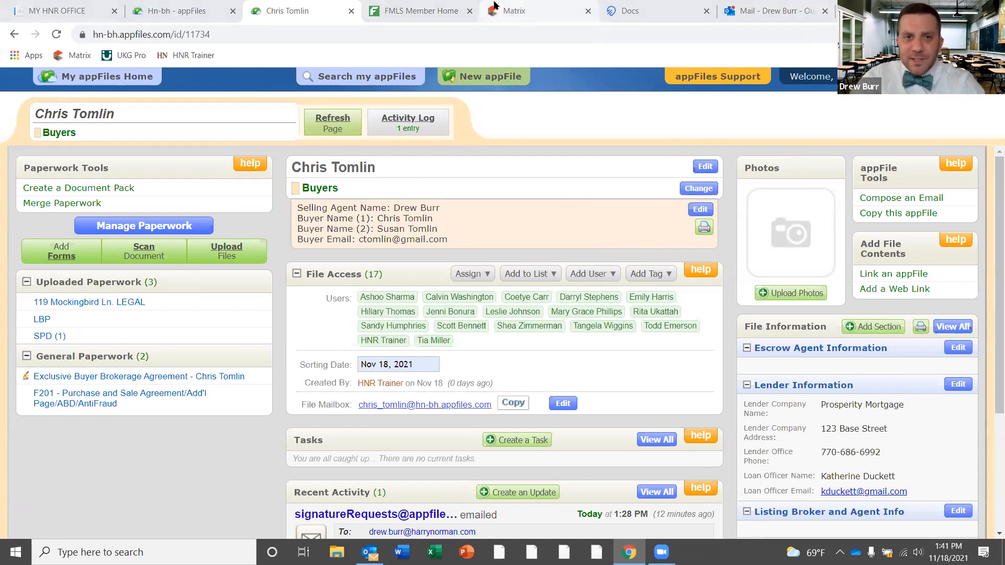
{"action": "left_click", "coordinate": [533, 5]}
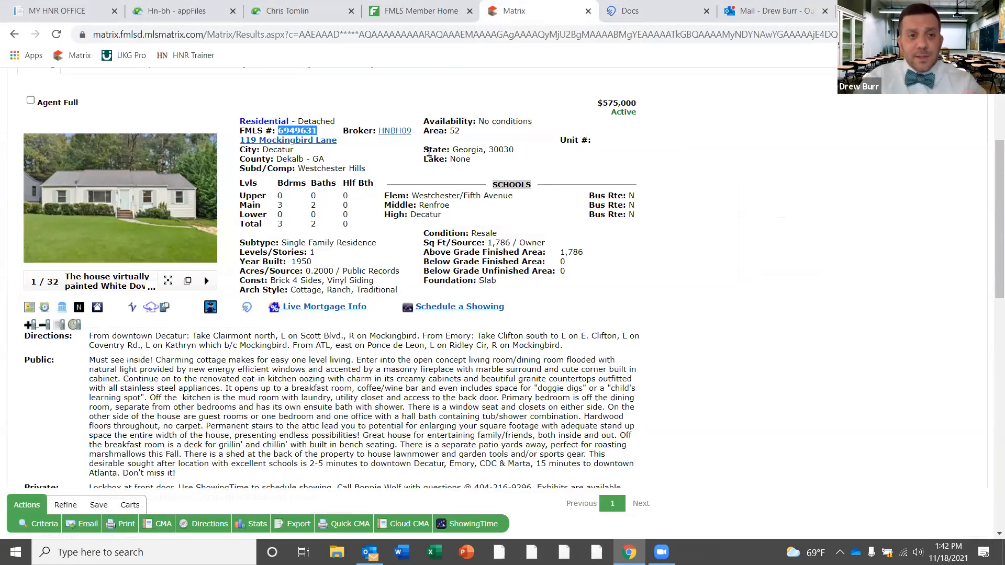
{"action": "left_click", "coordinate": [437, 103]}
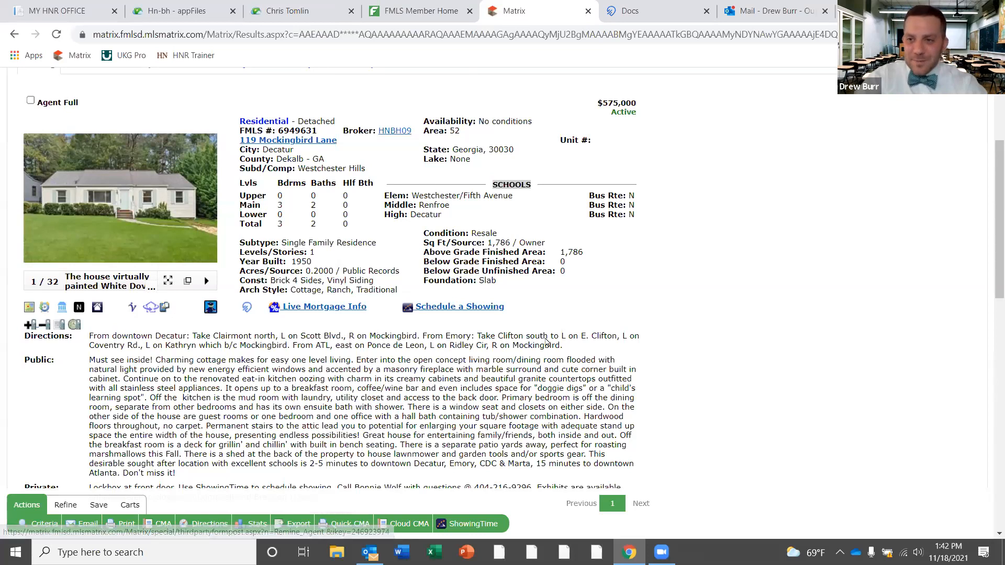
{"action": "scroll", "coordinate": [989, 315], "scroll_direction": "down", "scroll_amount": 10}
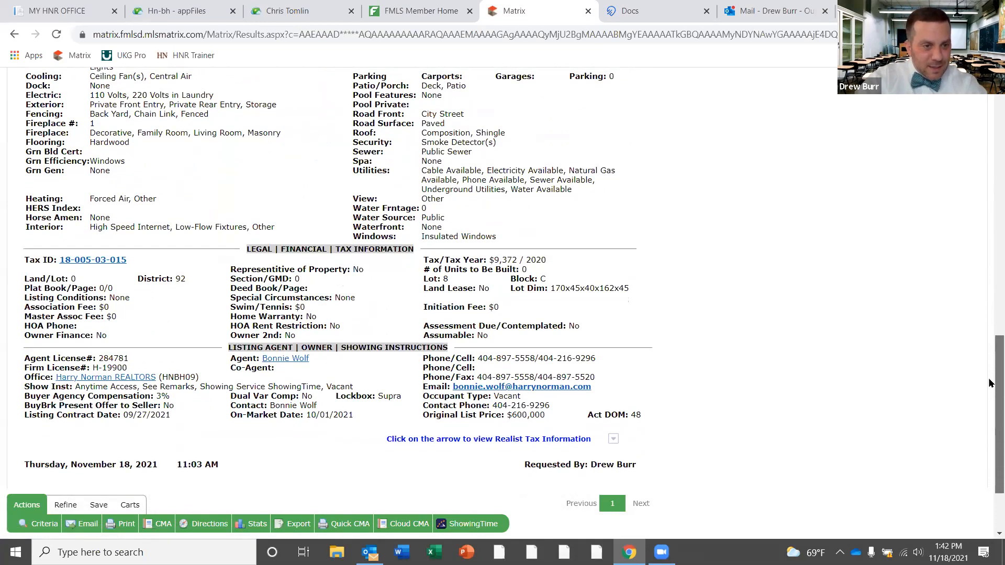
{"action": "scroll", "coordinate": [989, 374], "scroll_direction": "up", "scroll_amount": 15}
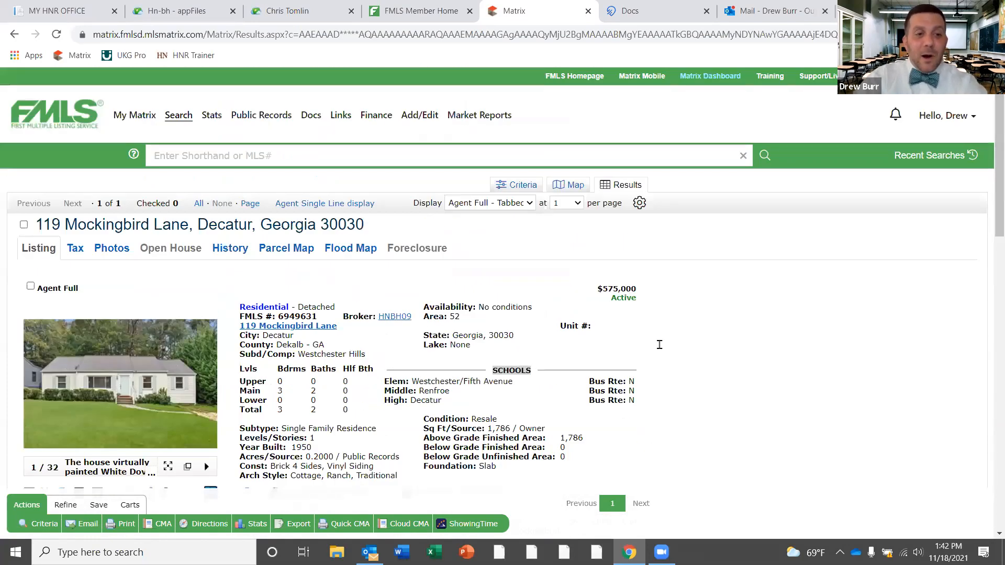
{"action": "scroll", "coordinate": [660, 346], "scroll_direction": "down", "scroll_amount": 3}
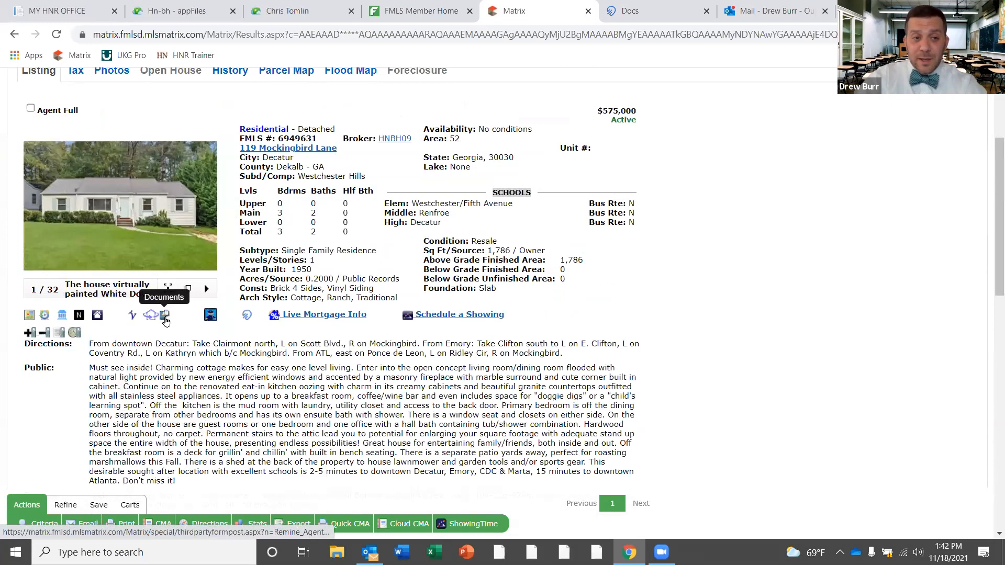
{"action": "left_click", "coordinate": [165, 318]}
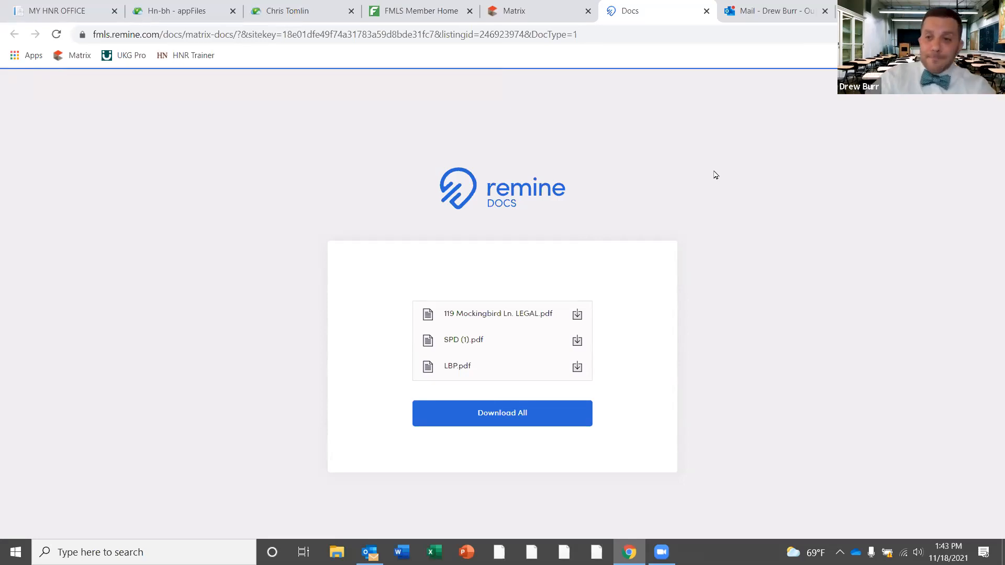
Return to the buyer's appFile after reviewing the three Remine Docs PDFs
{"action": "left_click", "coordinate": [289, 8]}
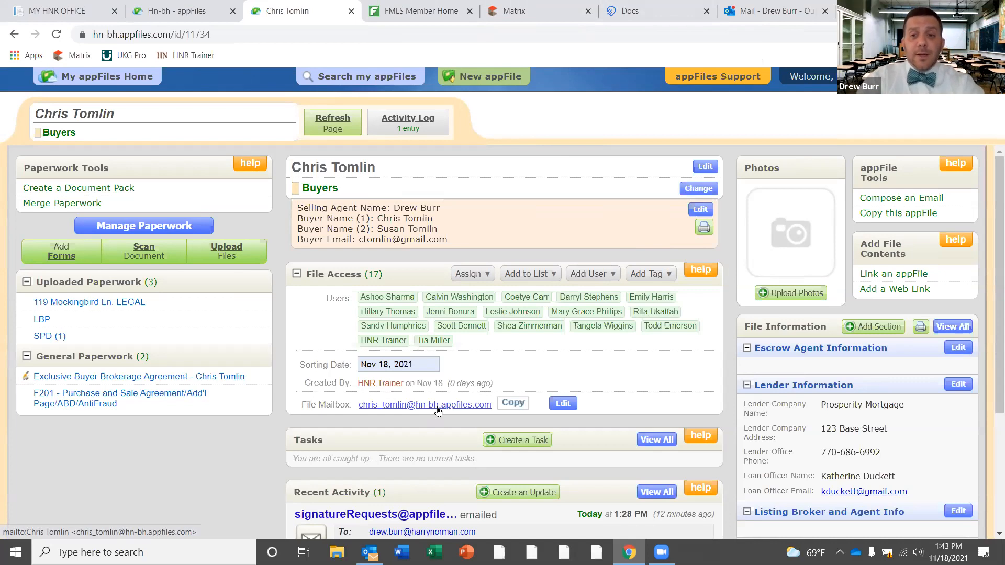
{"action": "left_click", "coordinate": [101, 304]}
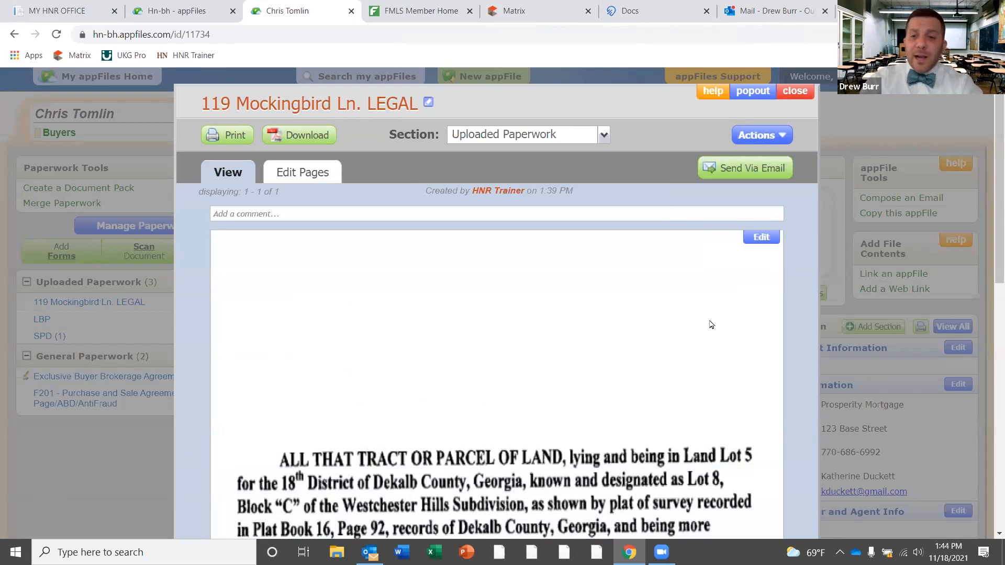
Edit the LEGAL document's page and start its conversion to an editable format
{"action": "left_click", "coordinate": [762, 238]}
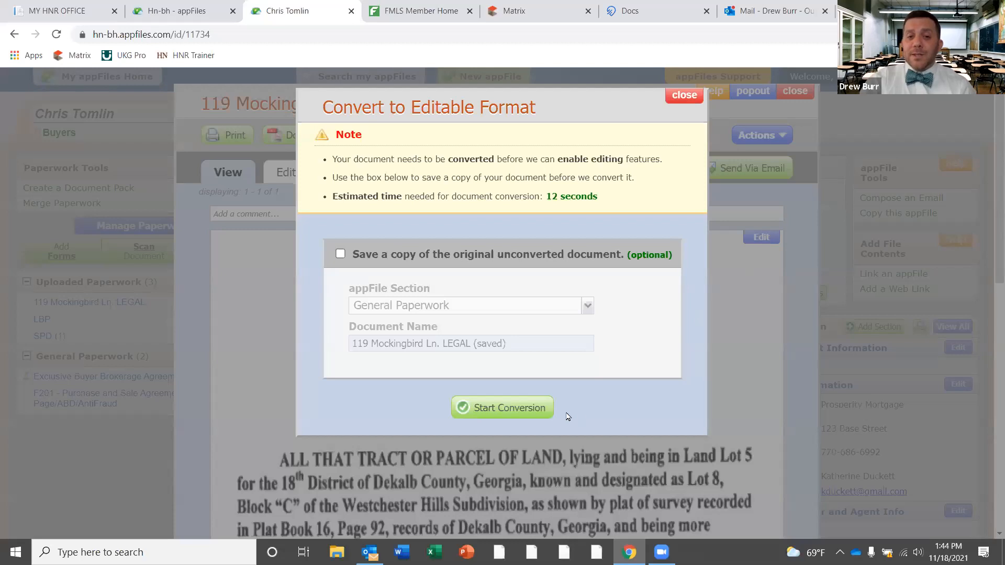
{"action": "left_click", "coordinate": [511, 413]}
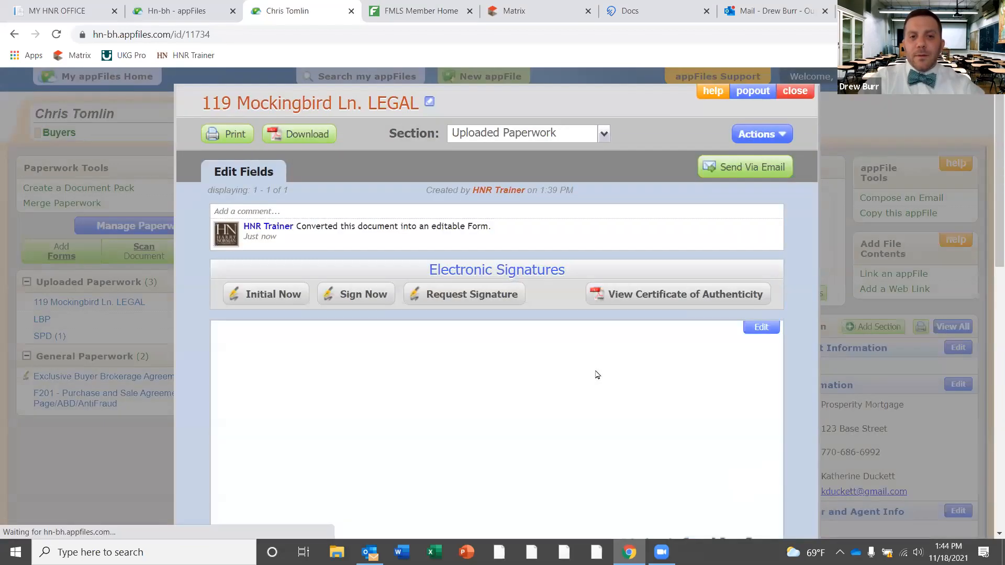
{"action": "scroll", "coordinate": [597, 374], "scroll_direction": "down", "scroll_amount": 5}
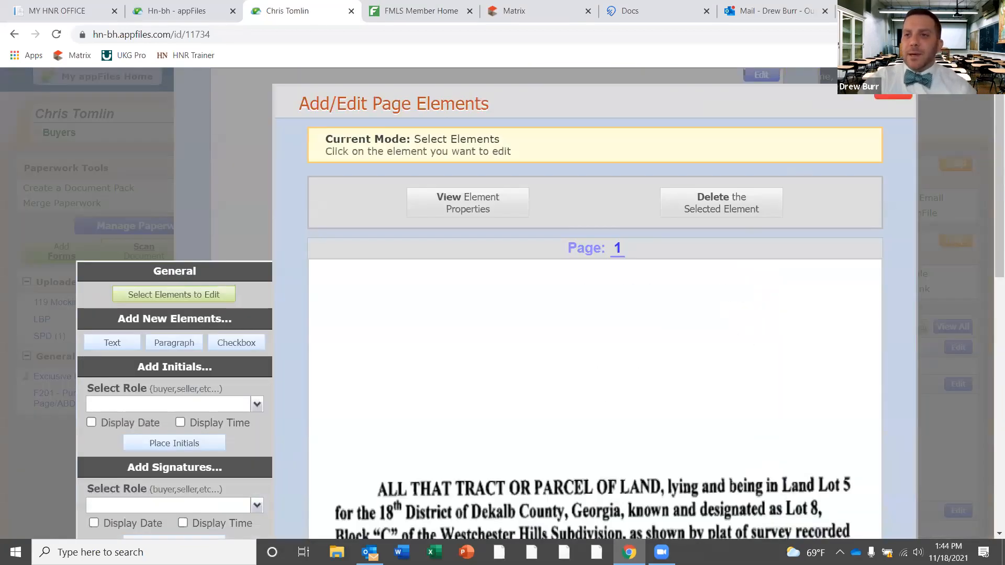
Adjust the browser zoom, close the stray new tab, and choose Text under Add New Elements
{"action": "left_click", "coordinate": [993, 34]}
{"action": "left_click", "coordinate": [903, 155]}
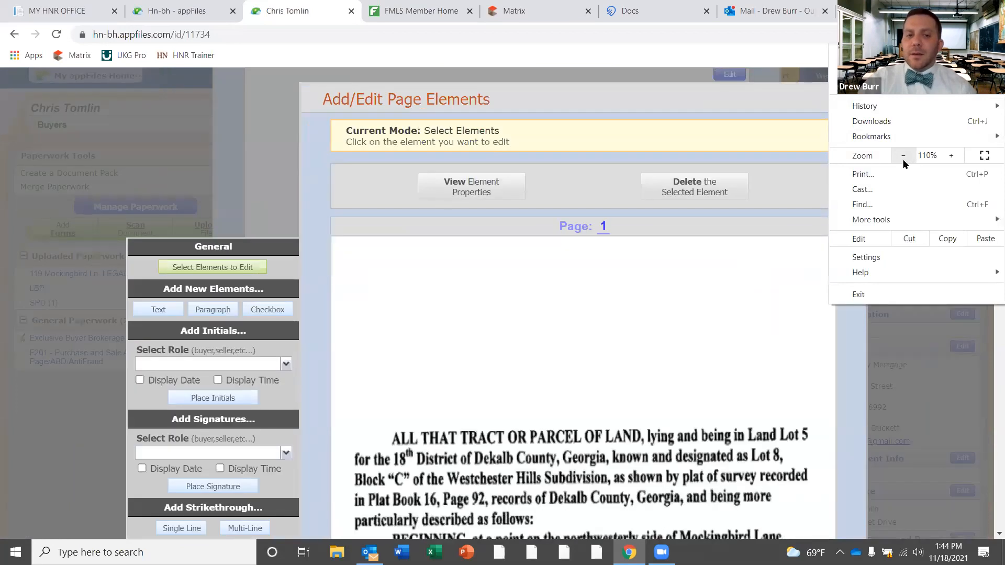
{"action": "left_click", "coordinate": [903, 155]}
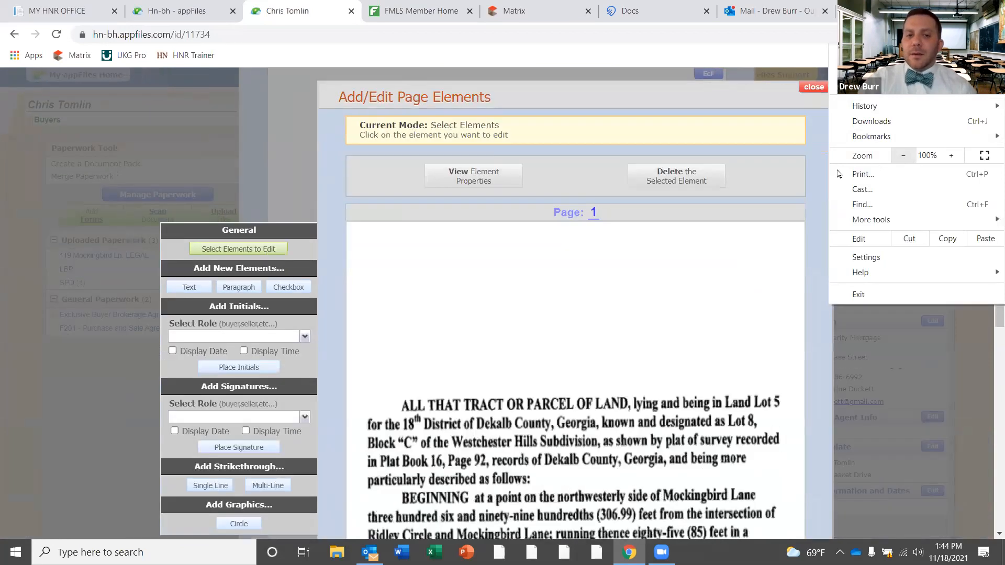
{"action": "left_click", "coordinate": [950, 157]}
{"action": "left_click", "coordinate": [846, 11]}
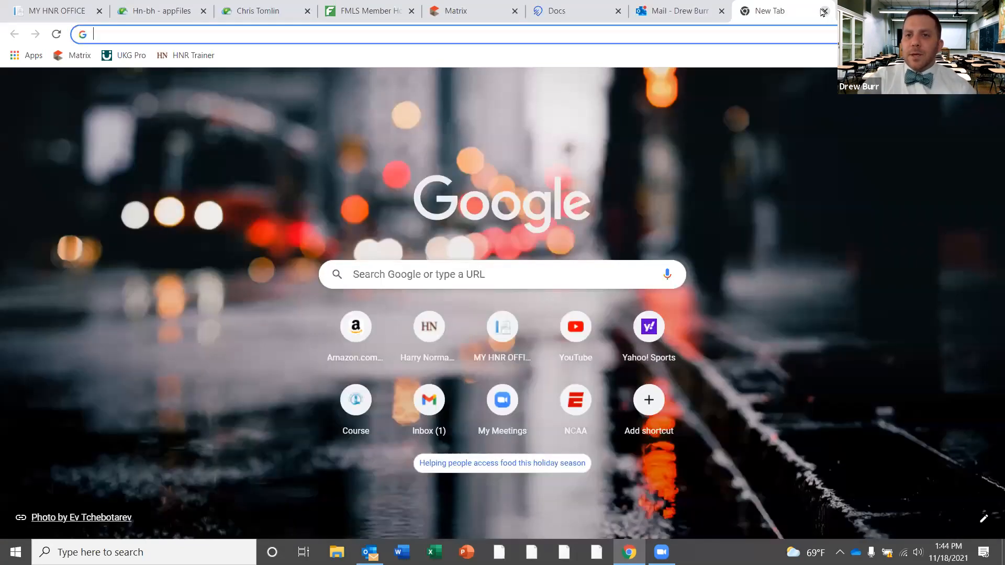
{"action": "left_click", "coordinate": [824, 12]}
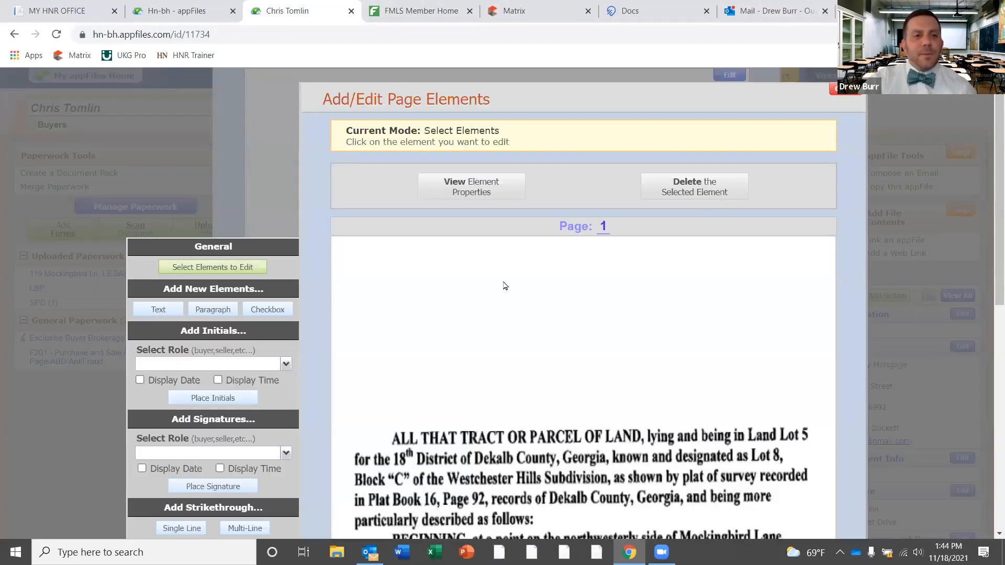
{"action": "scroll", "coordinate": [477, 213], "scroll_direction": "down", "scroll_amount": 2}
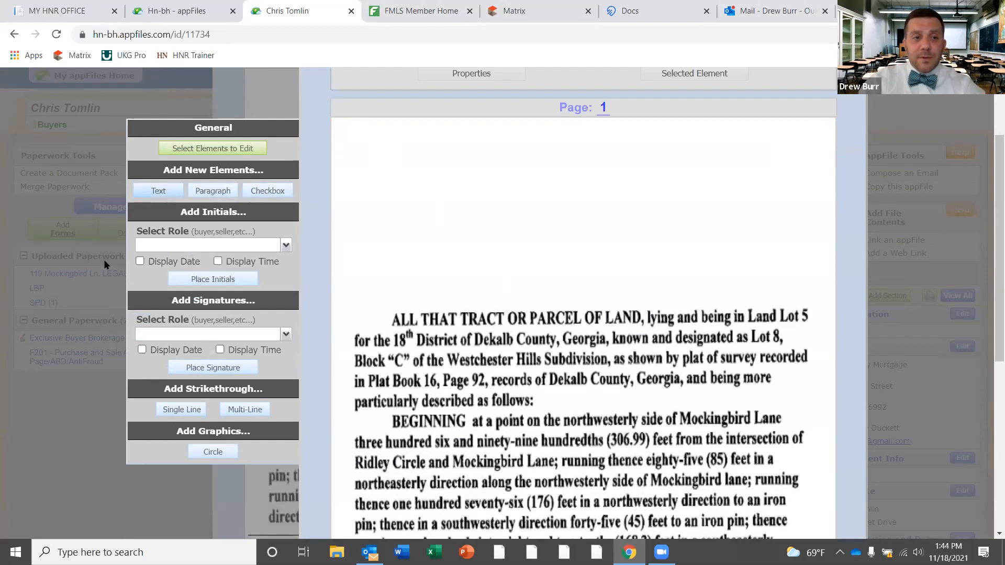
{"action": "left_click", "coordinate": [158, 191]}
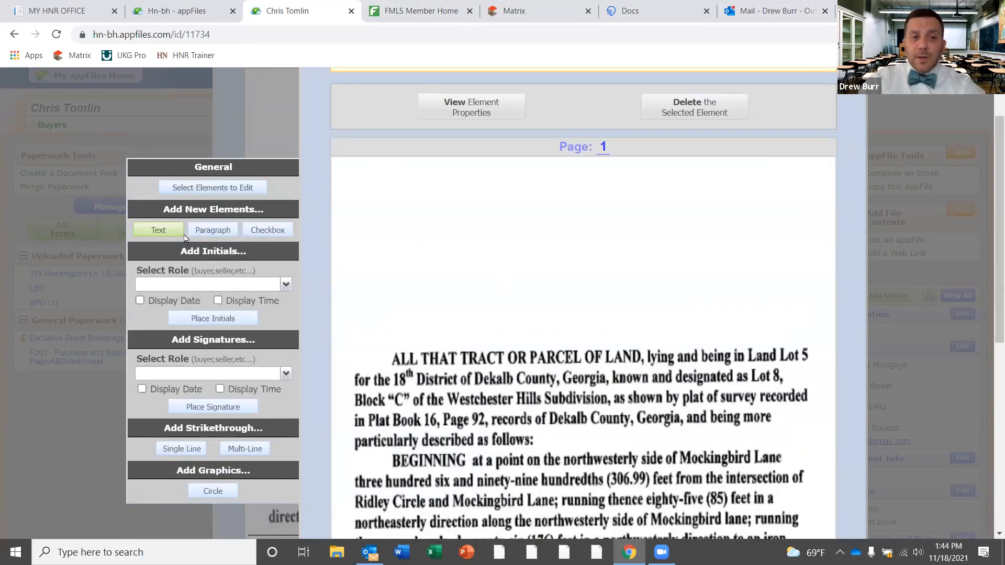
Create an 'Exhibit A' text element at page 1's top, size 17, bold, centre-aligned
{"action": "left_click", "coordinate": [386, 221]}
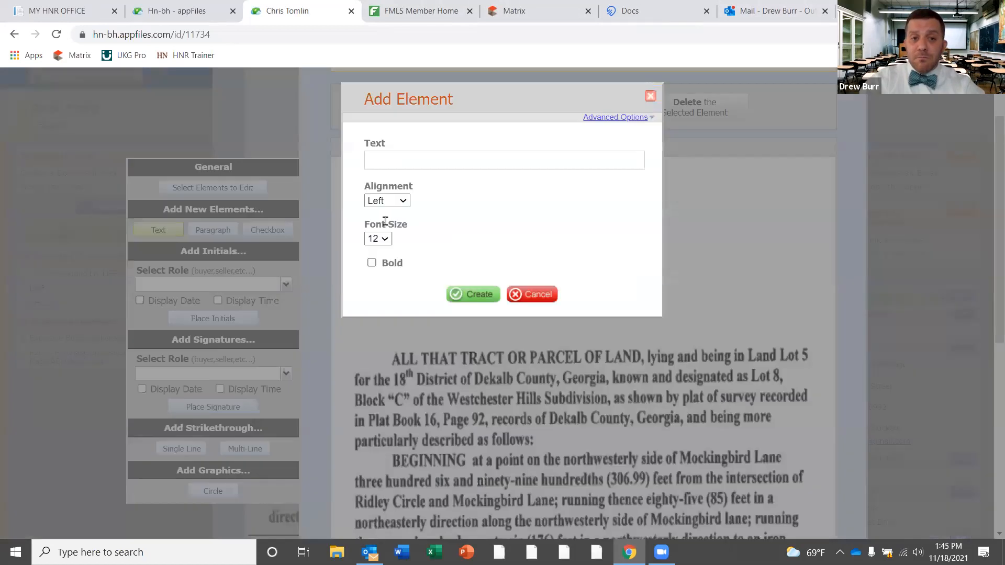
{"action": "left_click", "coordinate": [453, 162]}
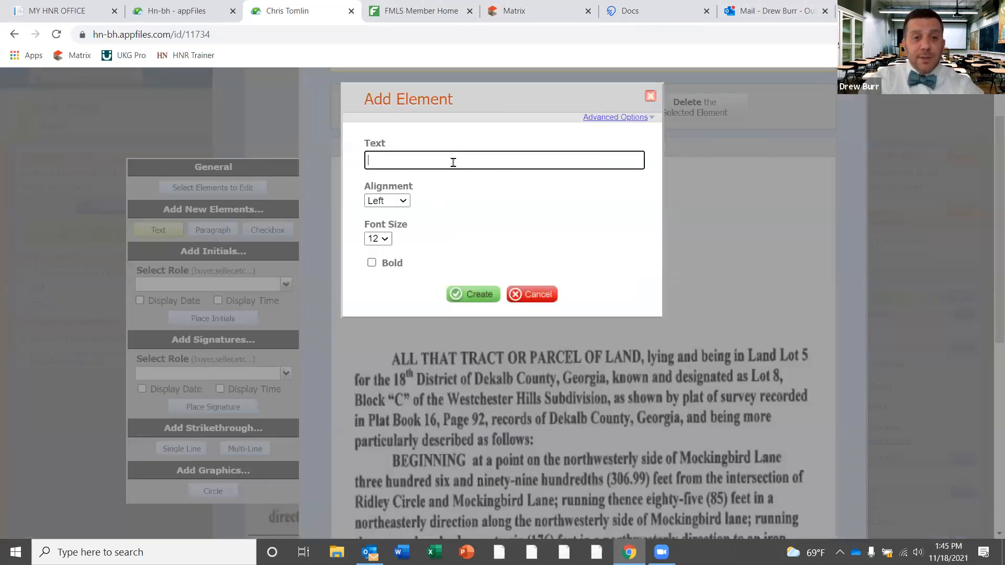
{"action": "type", "text": "Exhibit"}
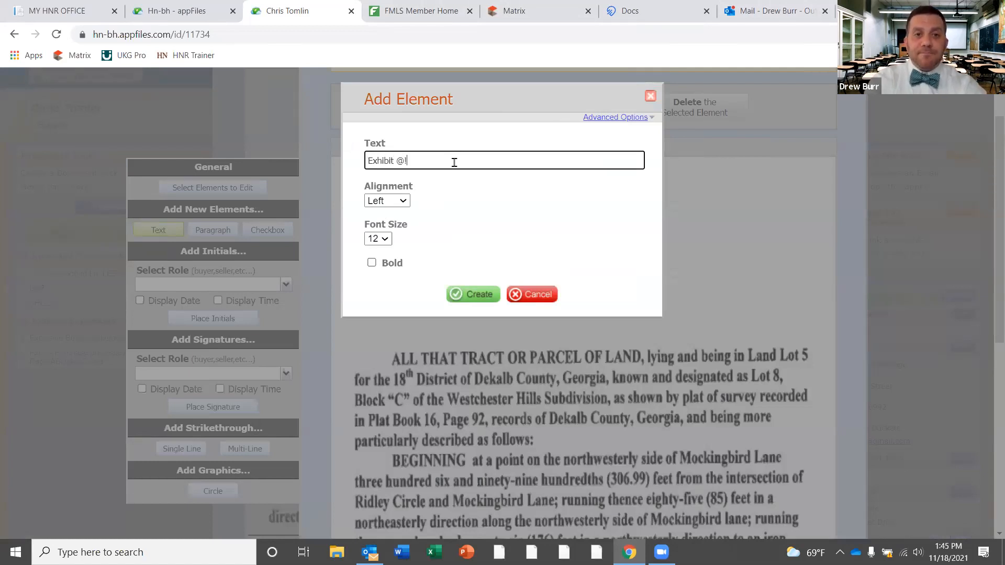
{"action": "type", "text": " A"}
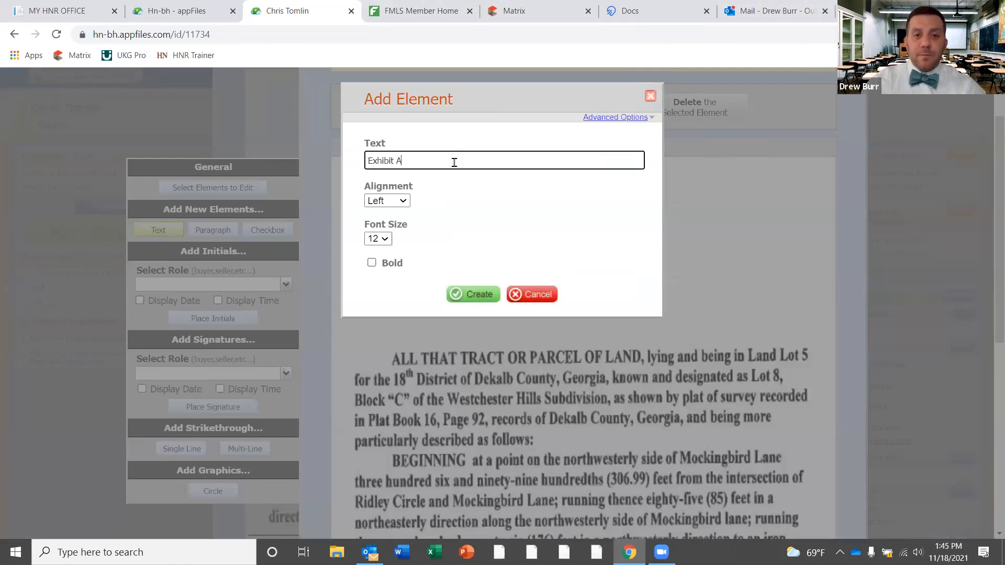
{"action": "left_click", "coordinate": [385, 239]}
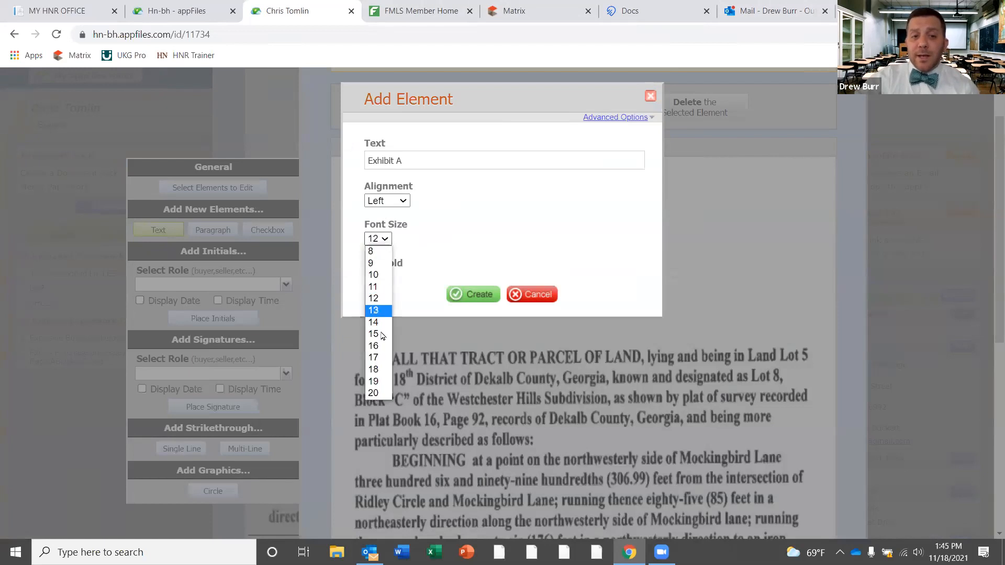
{"action": "left_click", "coordinate": [380, 358]}
{"action": "left_click", "coordinate": [372, 262]}
{"action": "left_click", "coordinate": [402, 202]}
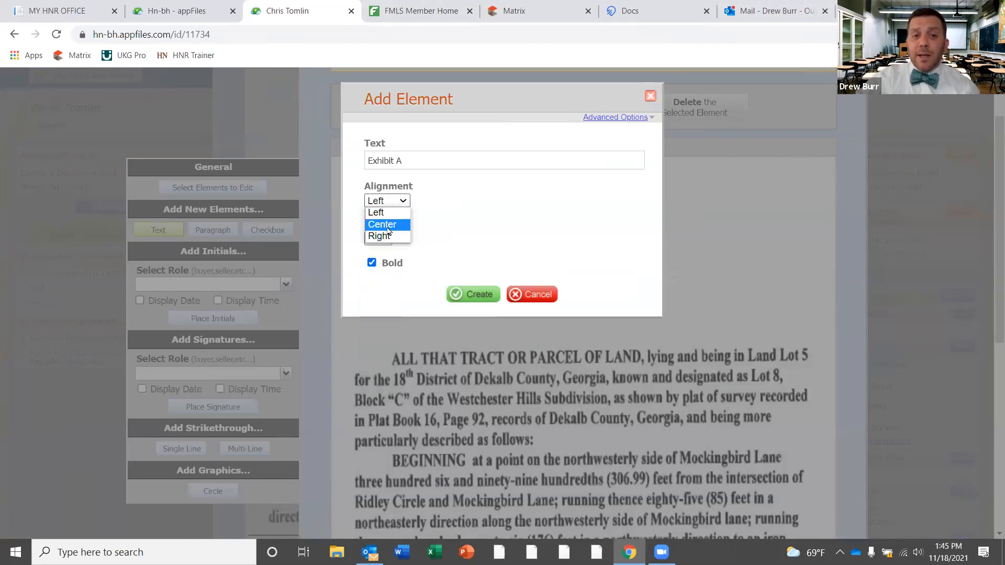
{"action": "left_click", "coordinate": [388, 224]}
{"action": "left_click", "coordinate": [480, 295]}
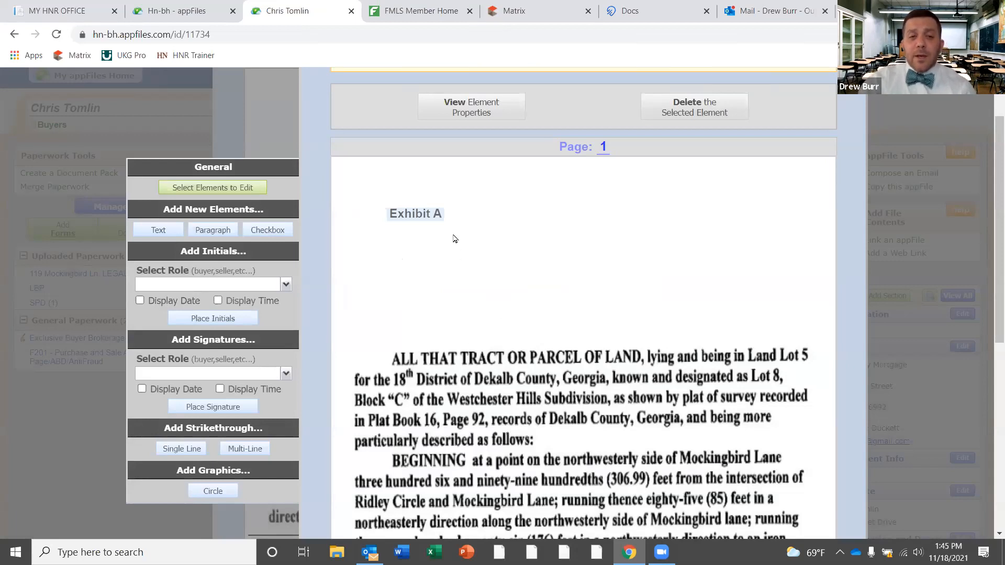
Drag the Exhibit A element to the horizontal centre of page 1's top margin
{"action": "left_click", "coordinate": [414, 215]}
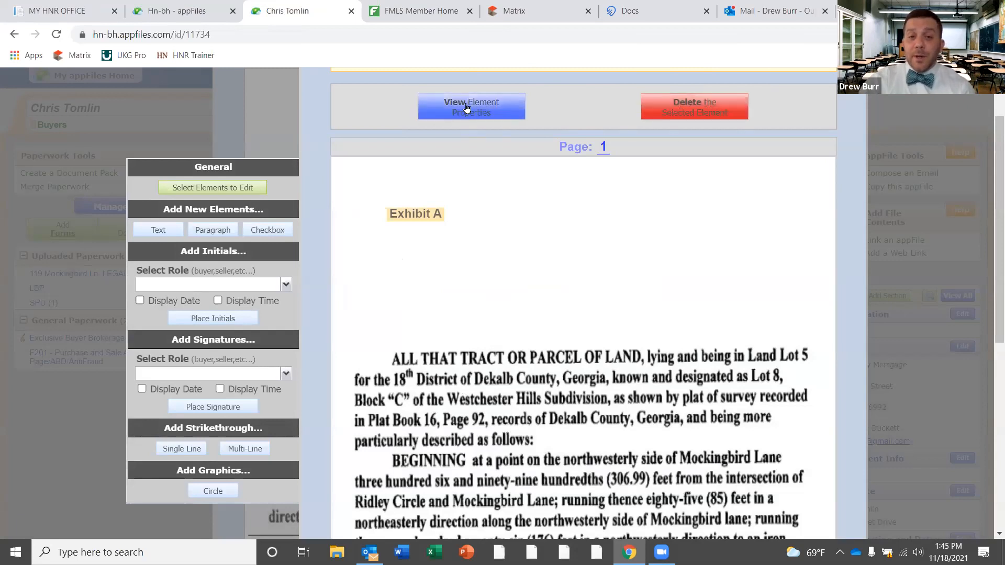
{"action": "left_click_drag", "start_coordinate": [416, 213], "coordinate": [587, 224]}
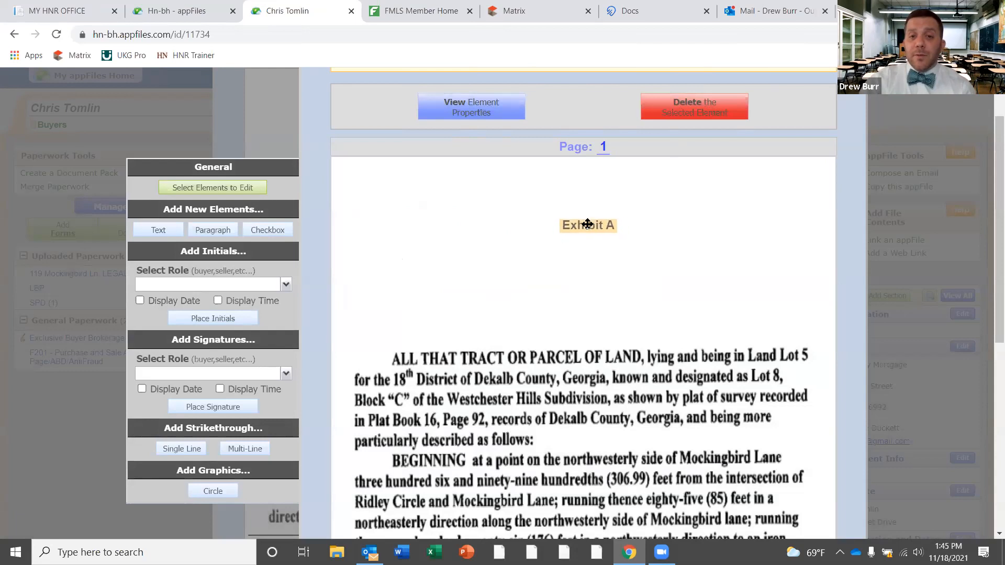
{"action": "left_click", "coordinate": [539, 258]}
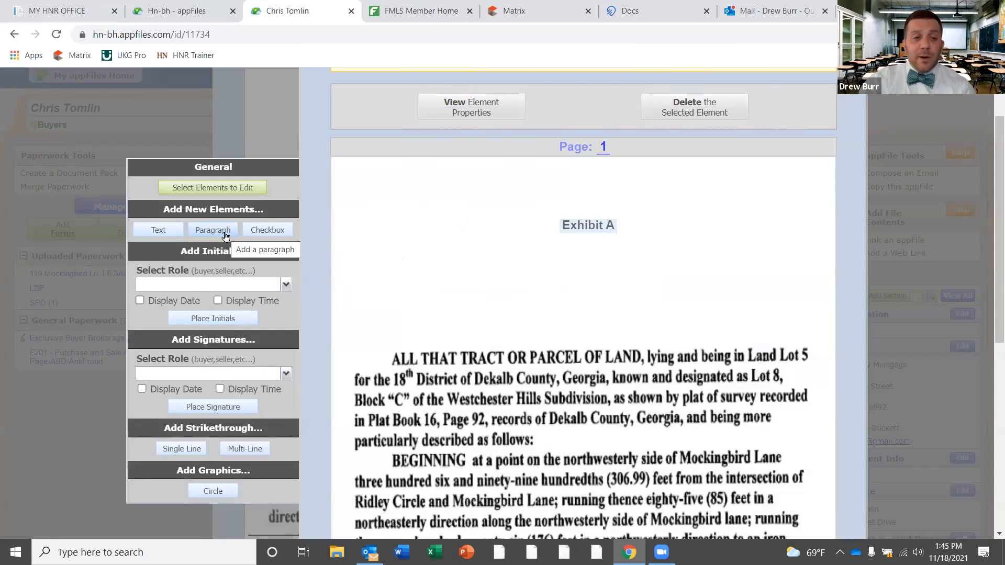
Place a Buyer Initials box on page 1, positioned under Exhibit A
{"action": "left_click", "coordinate": [286, 286]}
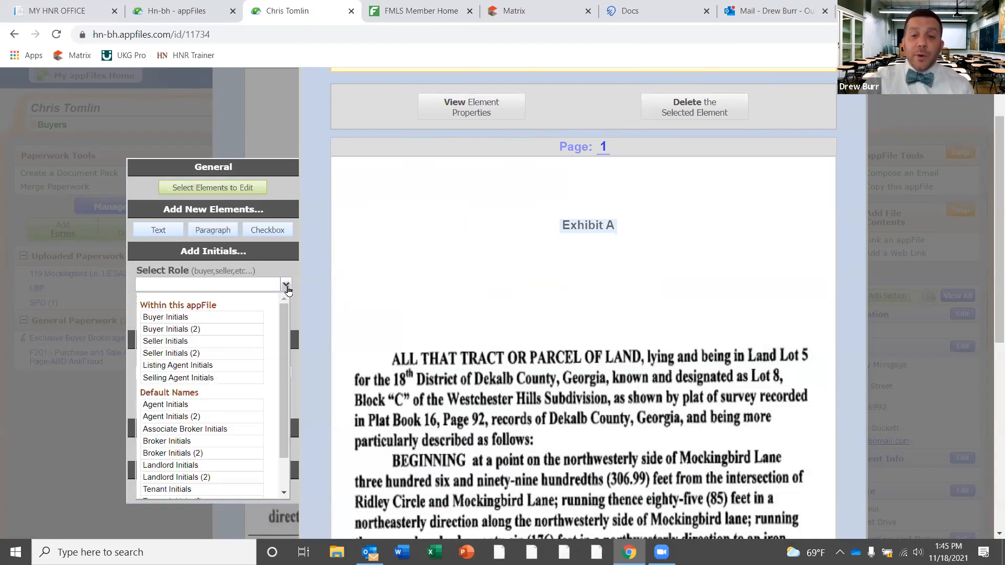
{"action": "left_click", "coordinate": [175, 318]}
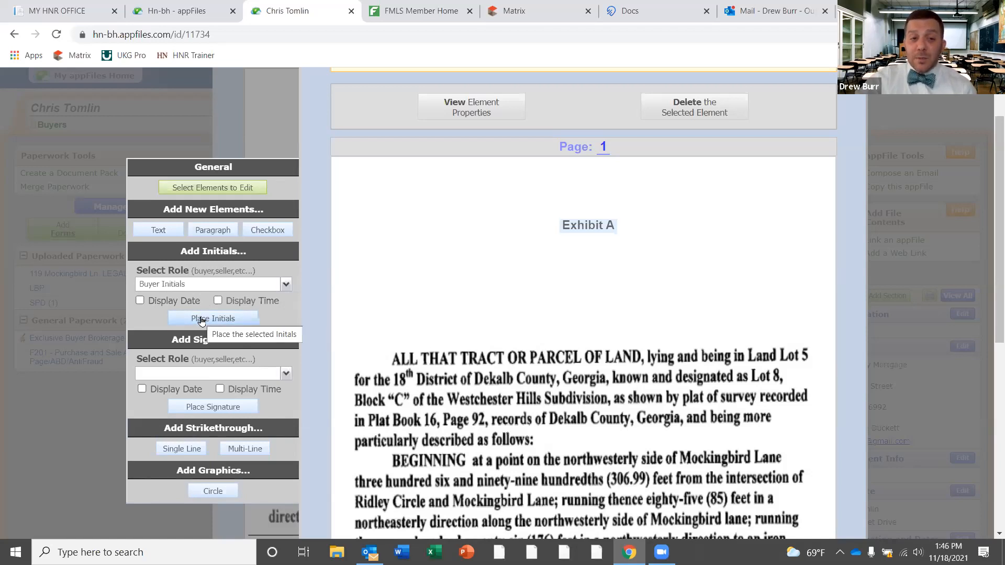
{"action": "left_click", "coordinate": [202, 321]}
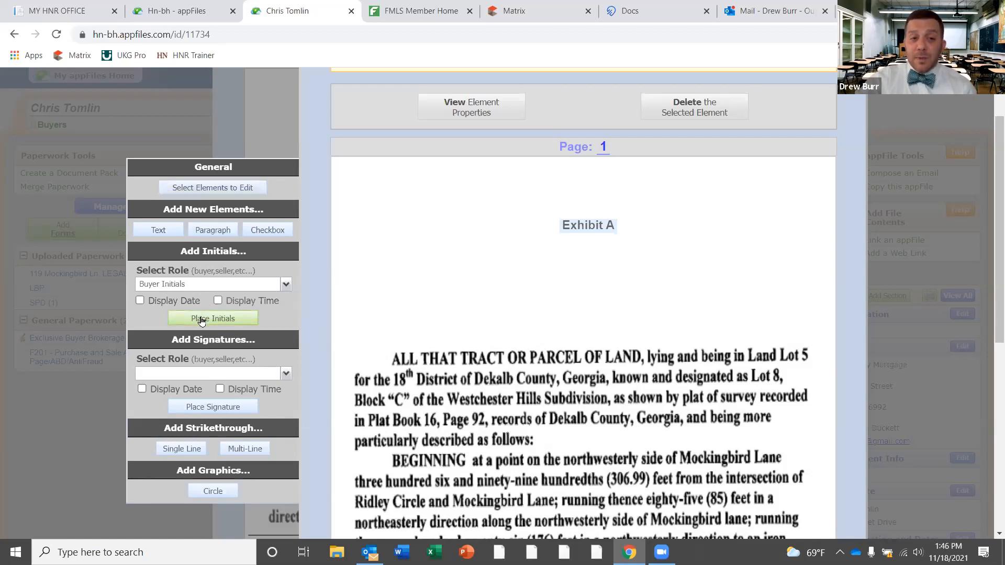
{"action": "left_click", "coordinate": [411, 276]}
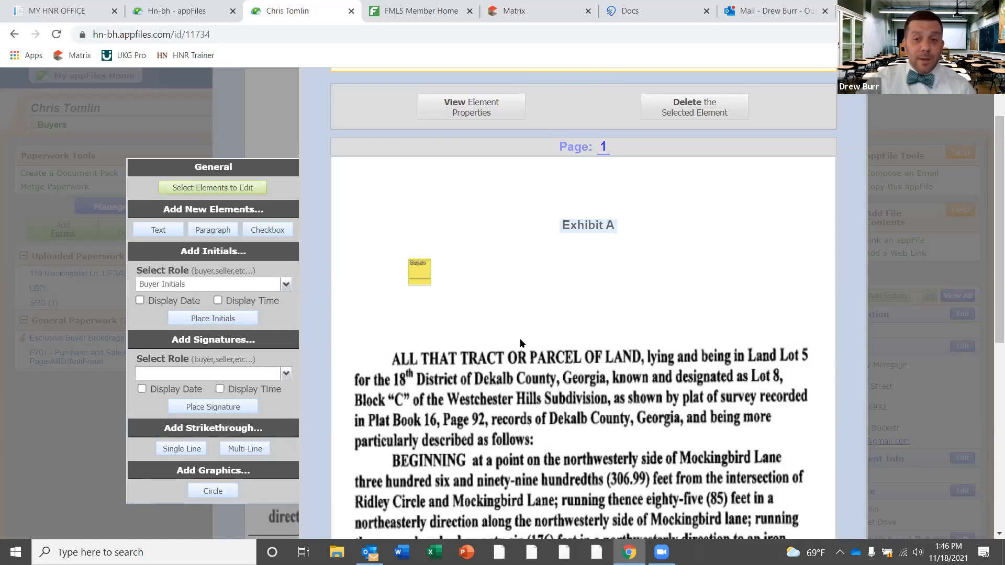
{"action": "left_click", "coordinate": [420, 274]}
{"action": "left_click_drag", "start_coordinate": [419, 274], "coordinate": [459, 274]}
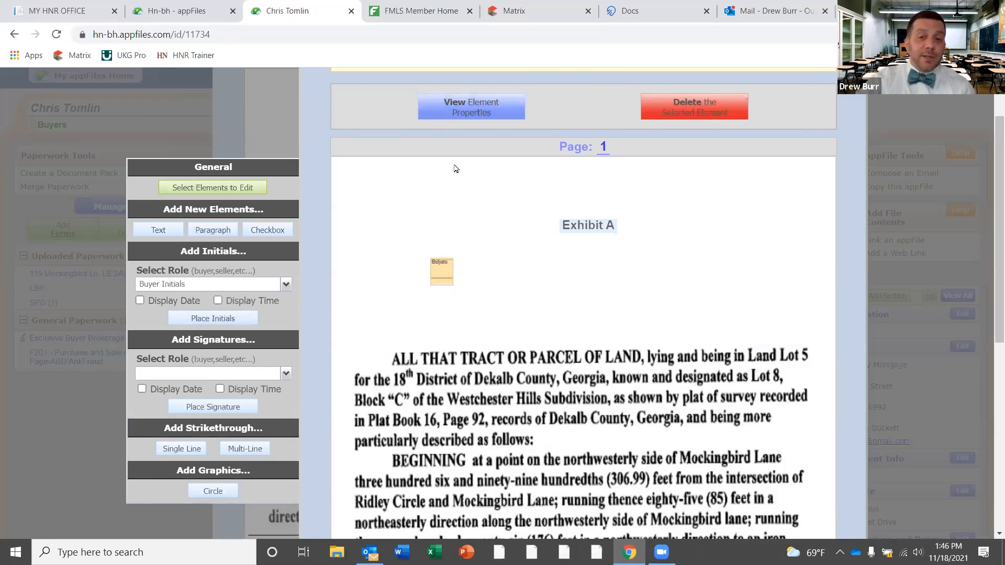
{"action": "left_click", "coordinate": [498, 302]}
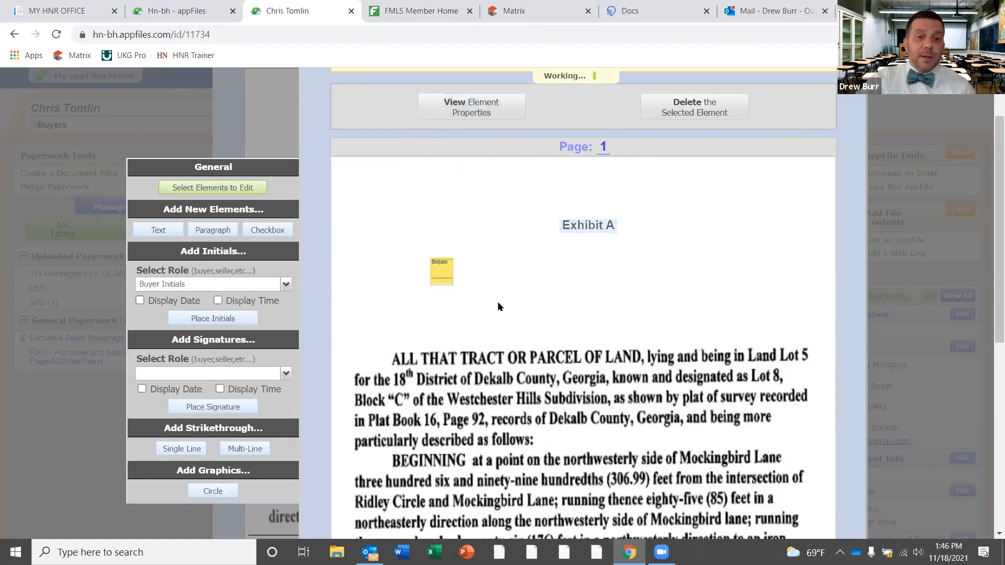
Place a Buyer Signature box beneath the buyer initials
{"action": "left_click", "coordinate": [289, 376]}
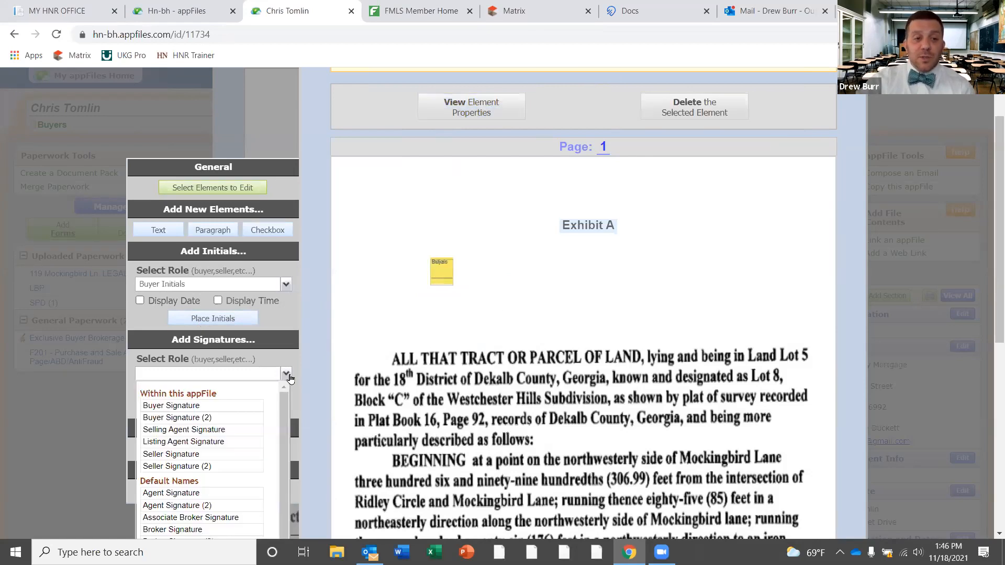
{"action": "left_click", "coordinate": [192, 407]}
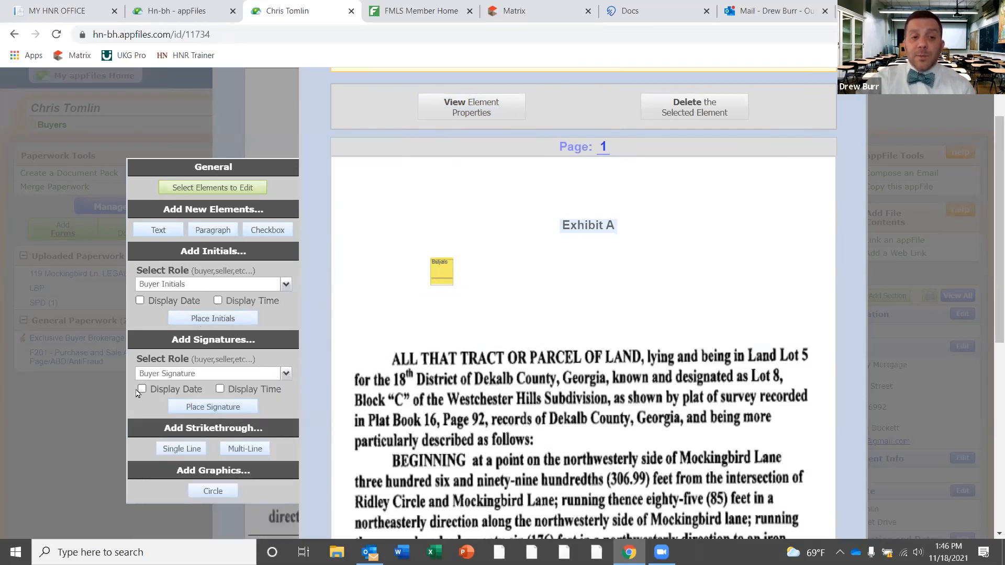
{"action": "left_click", "coordinate": [220, 408]}
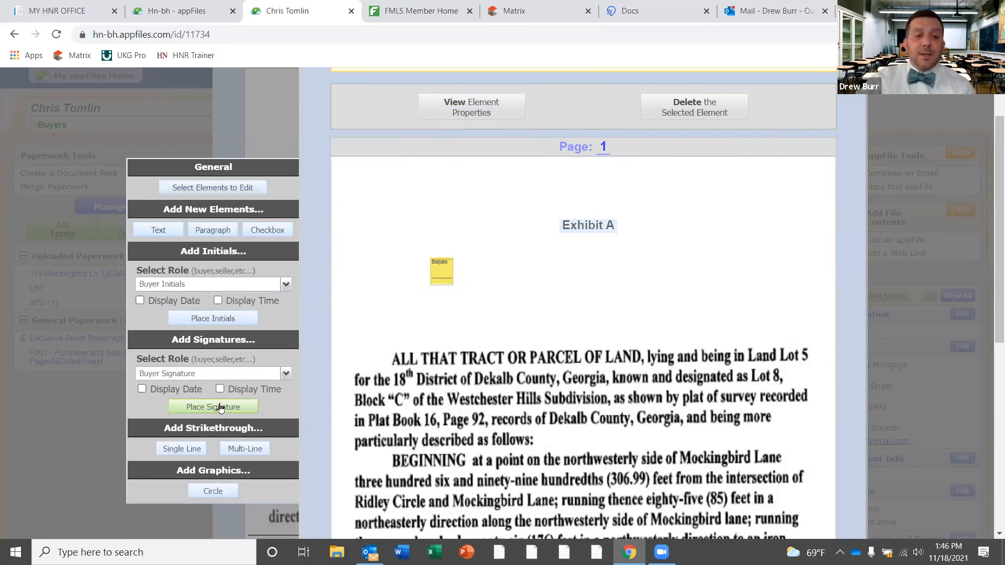
{"action": "left_click", "coordinate": [428, 315]}
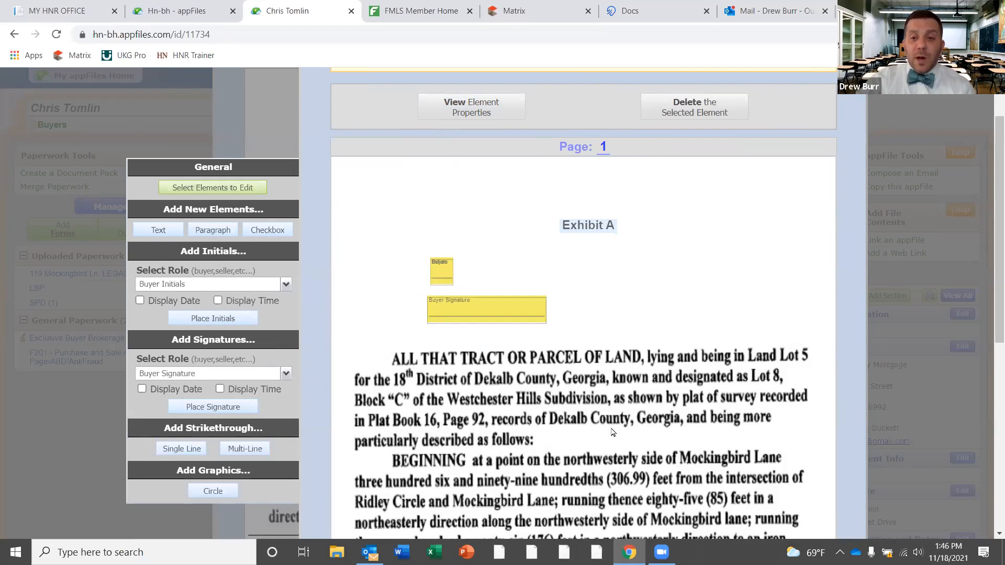
{"action": "left_click", "coordinate": [511, 314]}
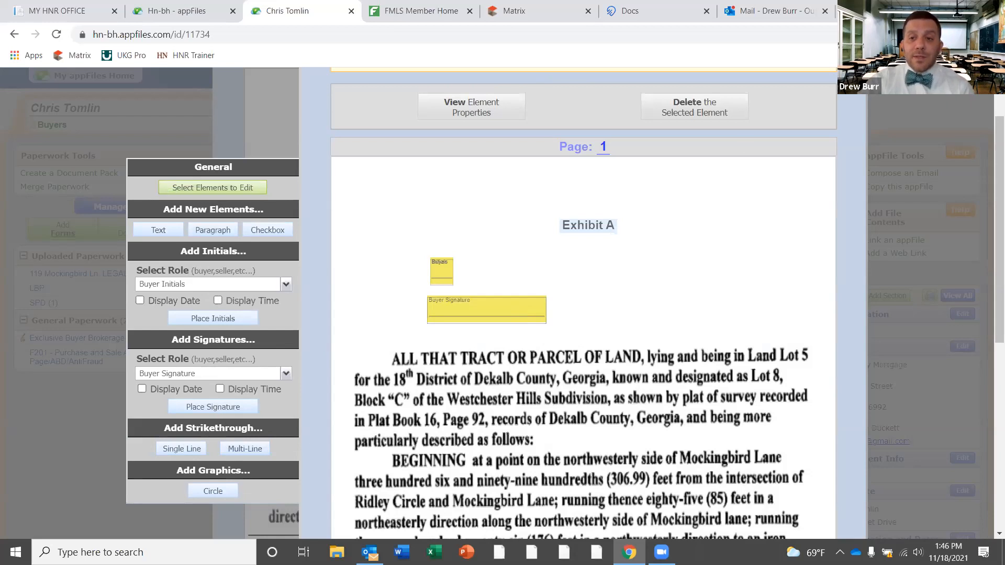
{"action": "scroll", "coordinate": [989, 199], "scroll_direction": "up", "scroll_amount": 2}
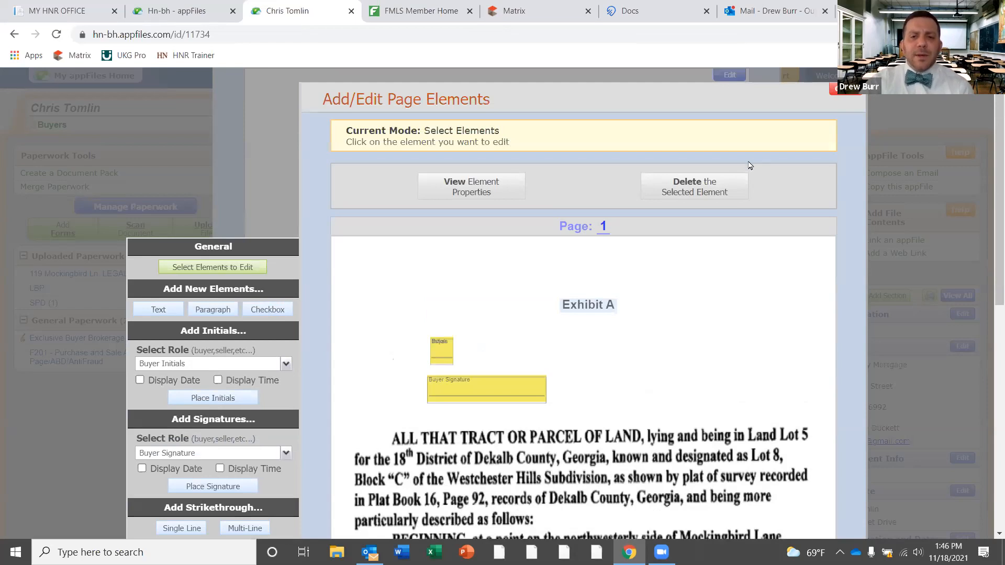
Close the page element editor, review the Initial Here and Sign Here tags, then close the document
{"action": "left_click", "coordinate": [843, 91]}
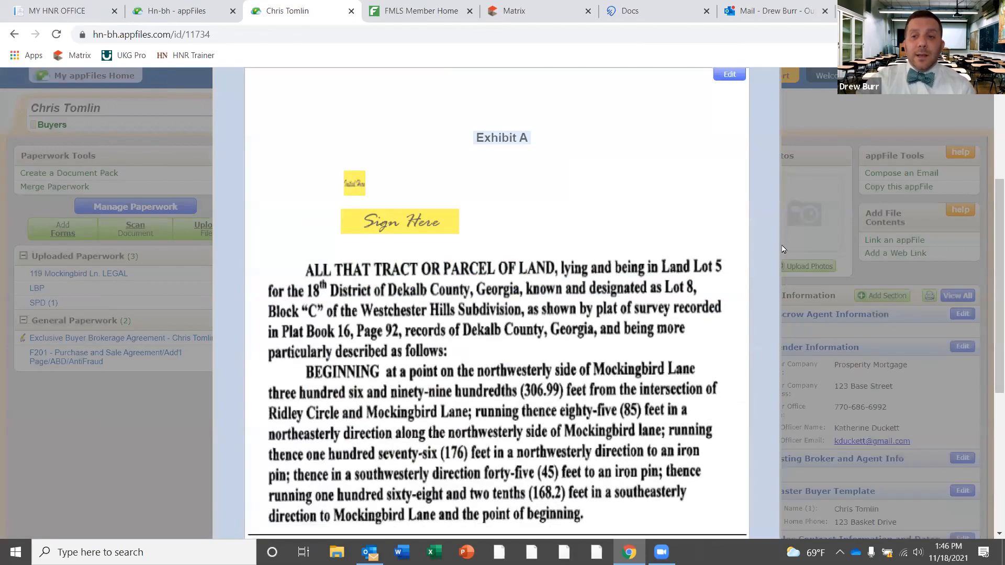
{"action": "left_click_drag", "start_coordinate": [992, 232], "coordinate": [992, 187]}
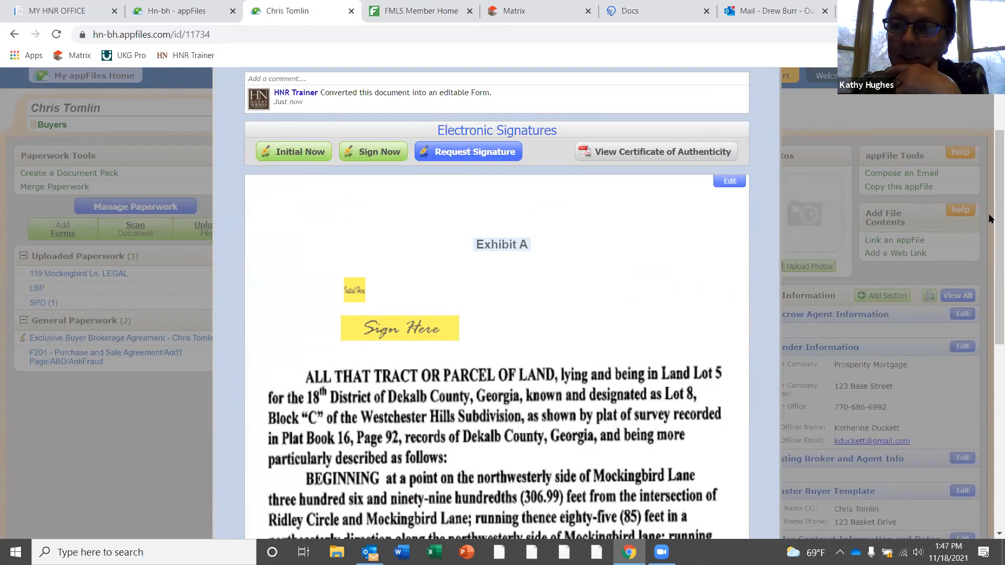
{"action": "scroll", "coordinate": [991, 176], "scroll_direction": "up", "scroll_amount": 2}
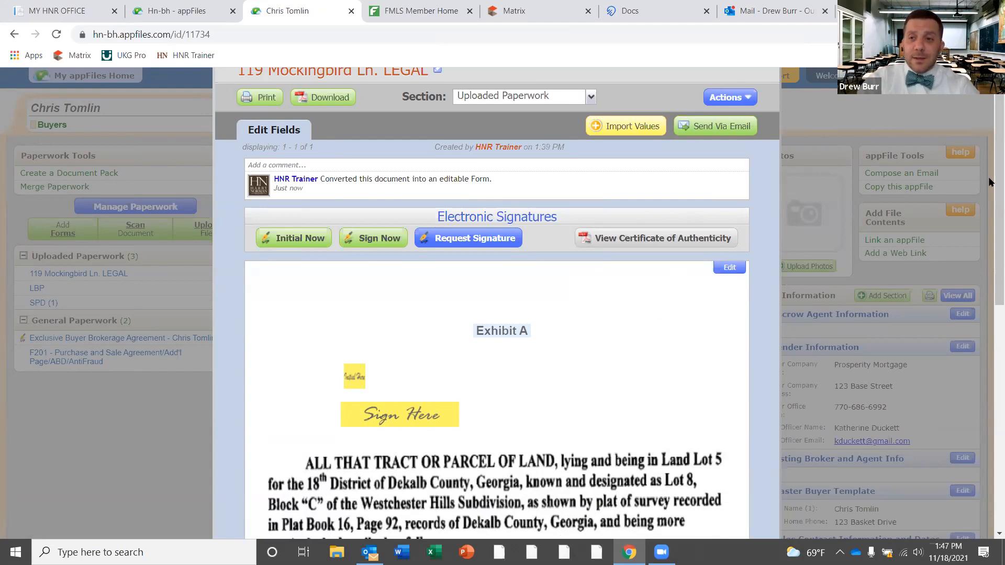
{"action": "scroll", "coordinate": [991, 155], "scroll_direction": "up", "scroll_amount": 1}
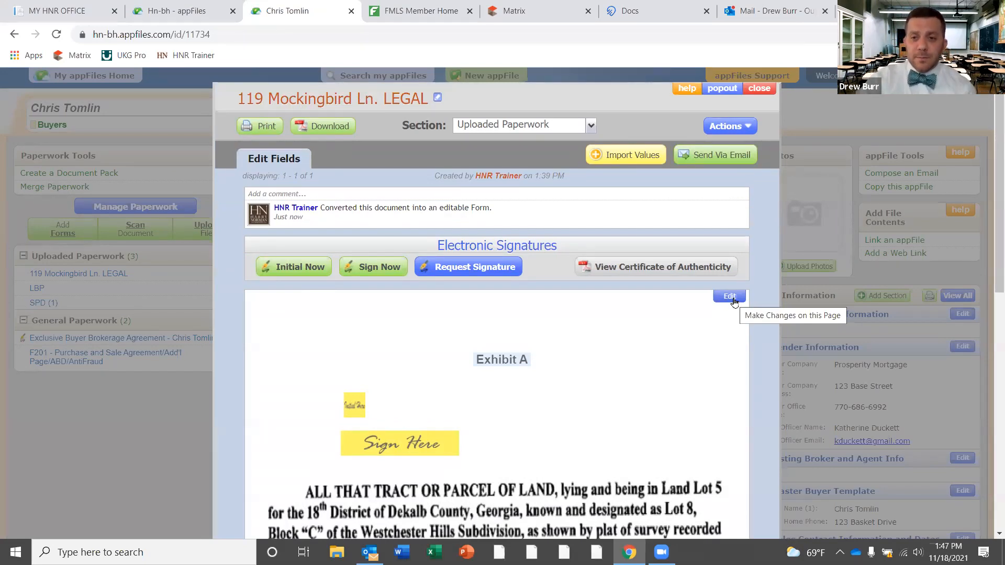
{"action": "left_click", "coordinate": [764, 92]}
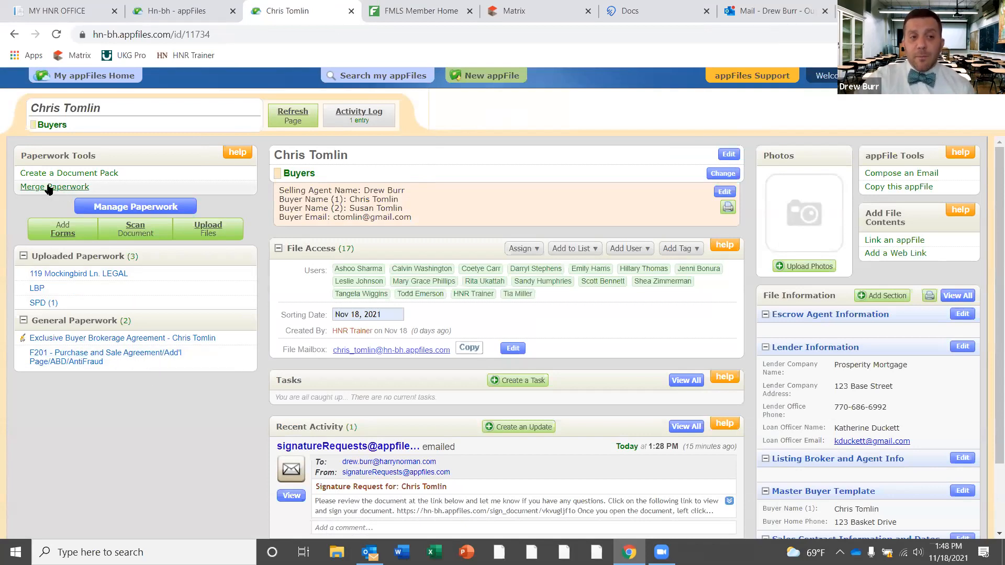
Zoom the browser page to 125%
{"action": "left_click", "coordinate": [994, 35]}
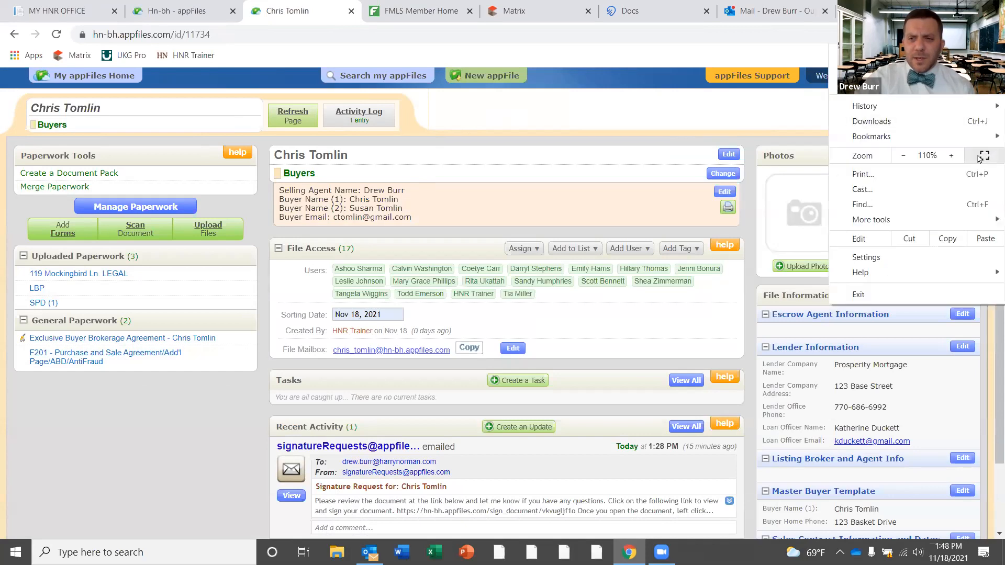
{"action": "left_click", "coordinate": [952, 156]}
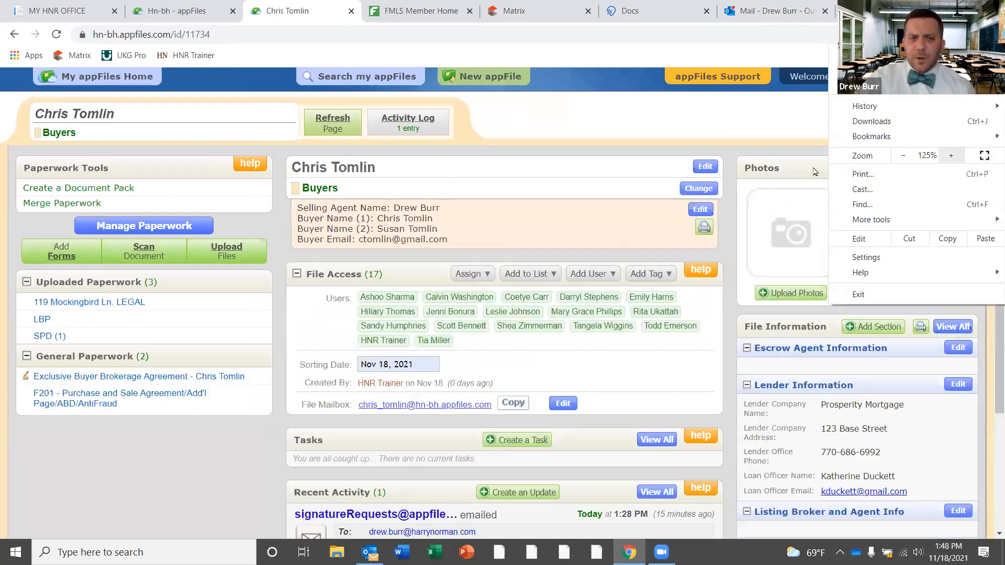
{"action": "left_click", "coordinate": [54, 206]}
{"action": "left_click", "coordinate": [54, 204]}
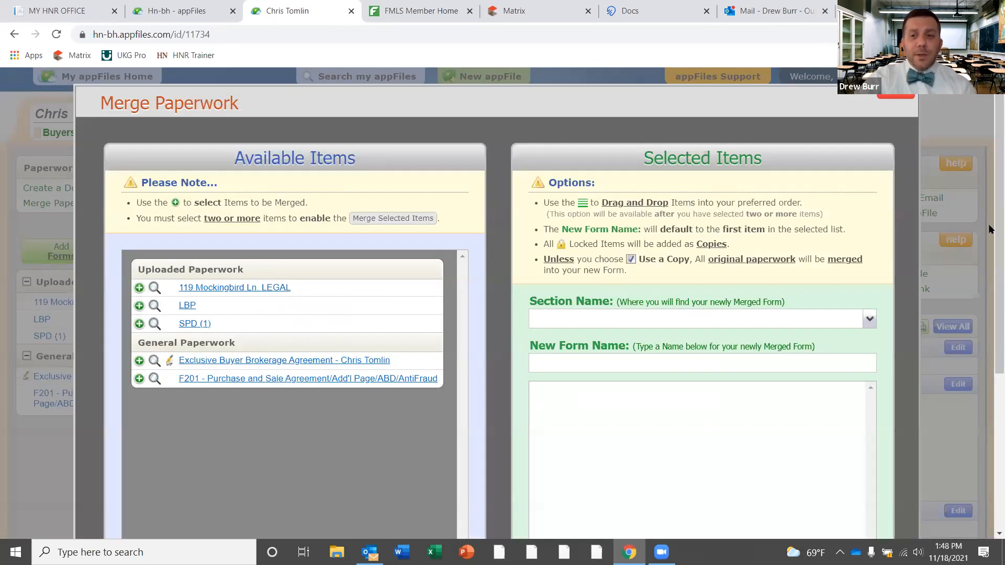
{"action": "scroll", "coordinate": [991, 179], "scroll_direction": "down", "scroll_amount": 2}
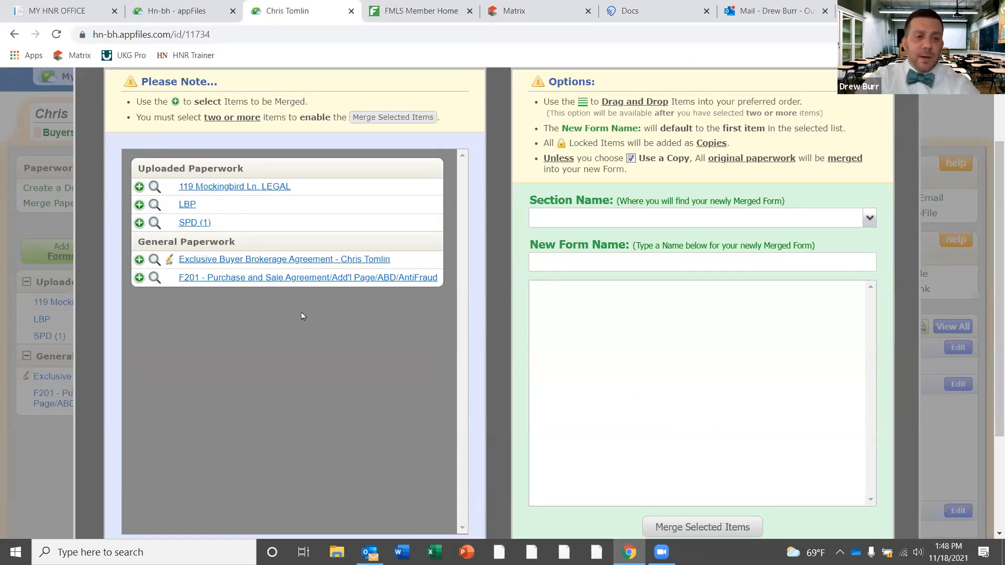
{"action": "left_click", "coordinate": [292, 278]}
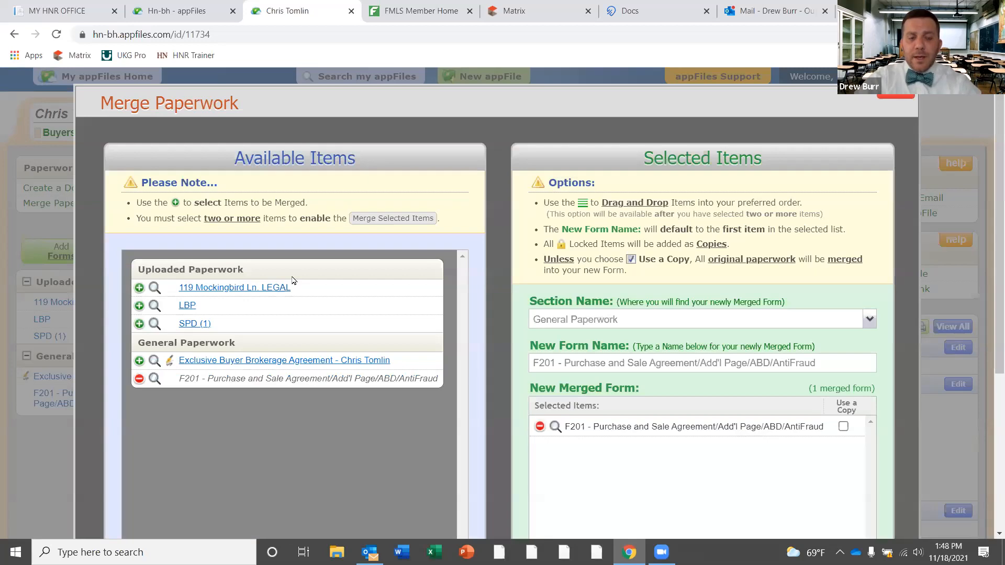
{"action": "left_click", "coordinate": [267, 287]}
{"action": "left_click", "coordinate": [191, 306]}
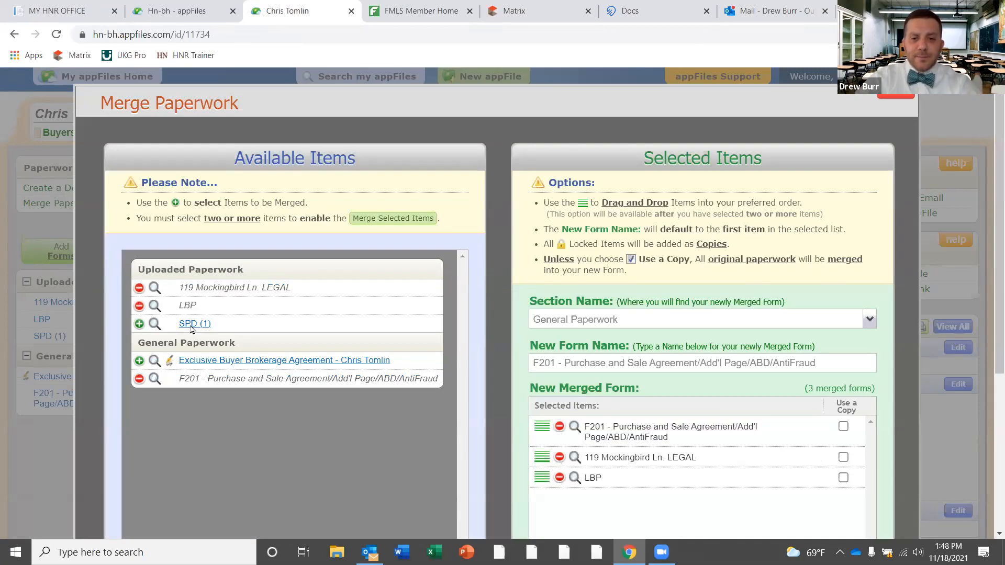
{"action": "left_click", "coordinate": [190, 326]}
{"action": "scroll", "coordinate": [989, 253], "scroll_direction": "down", "scroll_amount": 3}
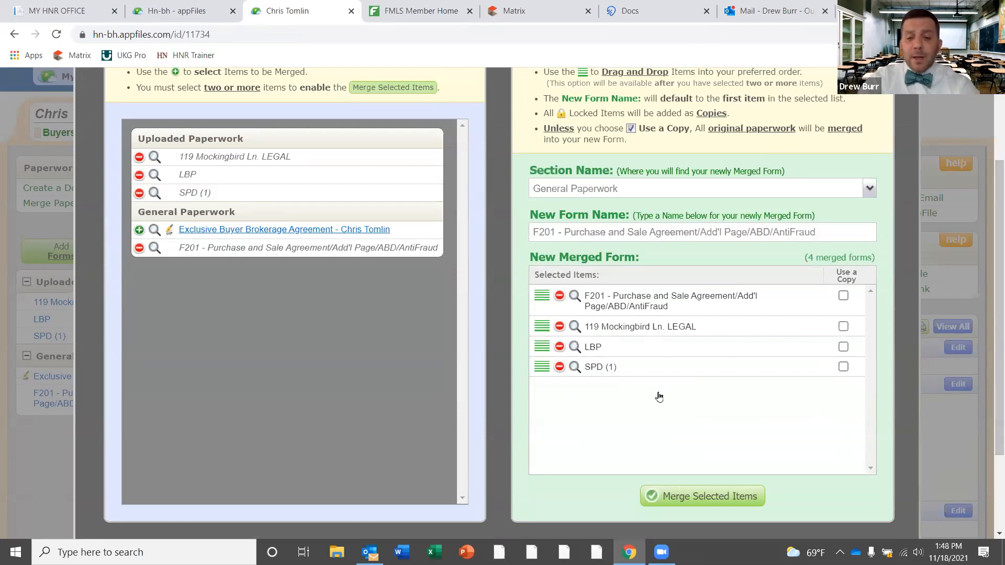
Merge the four selected items into the 25-page F201 form and open its Actions menu
{"action": "left_click", "coordinate": [688, 497]}
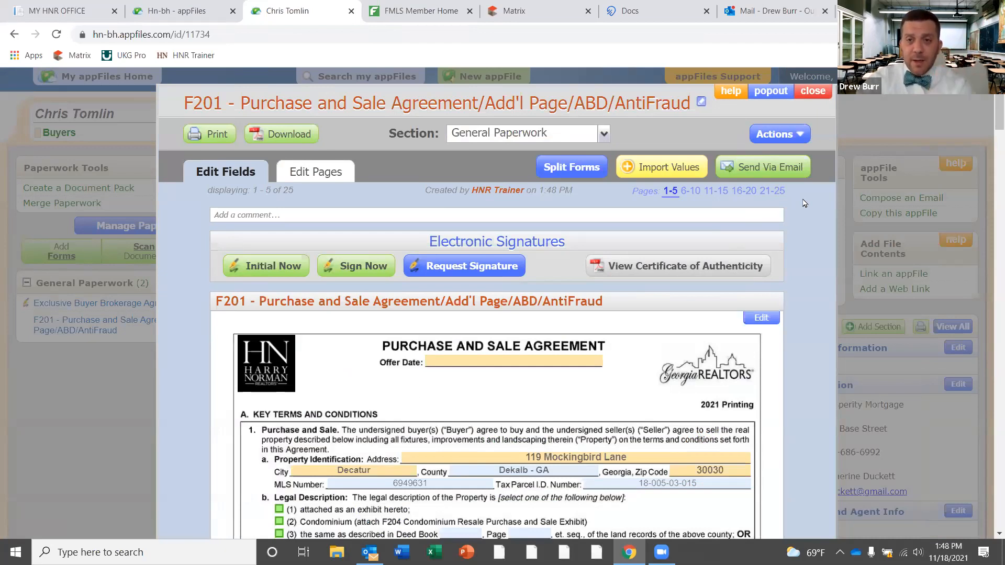
{"action": "left_click", "coordinate": [797, 135]}
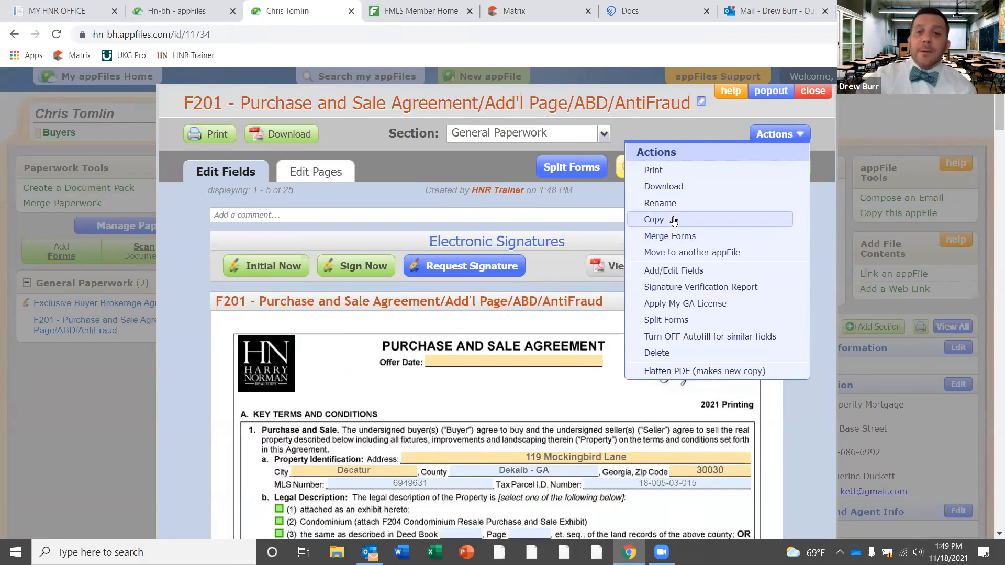
Split every bundled form out of the merged F201 and confirm the success alert
{"action": "left_click", "coordinate": [820, 188]}
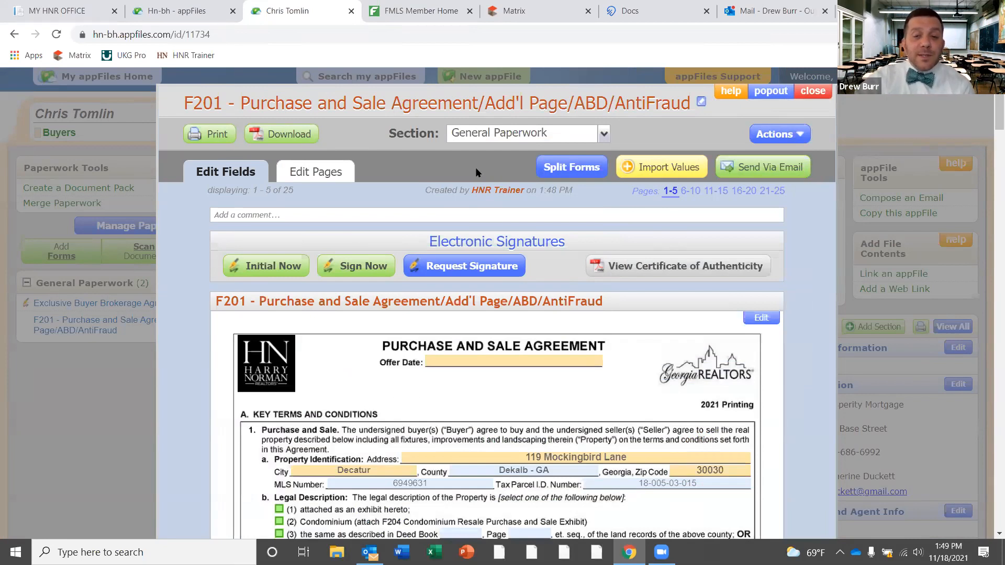
{"action": "left_click", "coordinate": [573, 166]}
{"action": "left_click", "coordinate": [249, 269]}
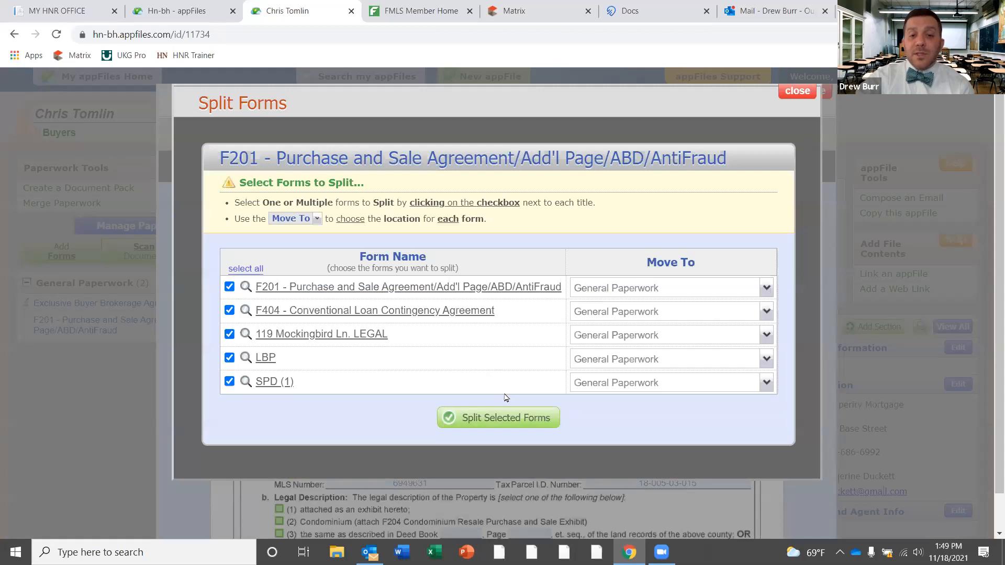
{"action": "left_click", "coordinate": [503, 417]}
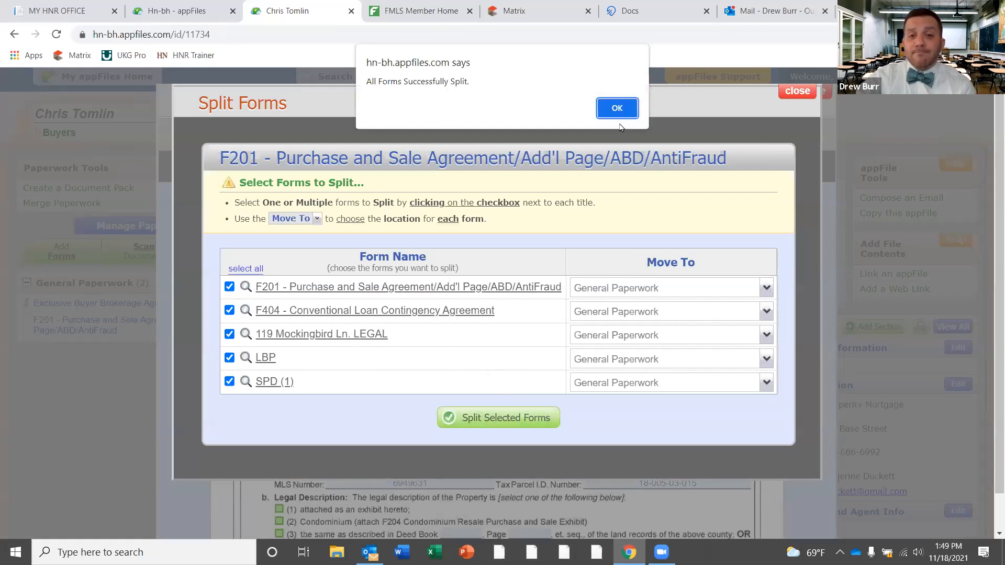
{"action": "left_click", "coordinate": [618, 108]}
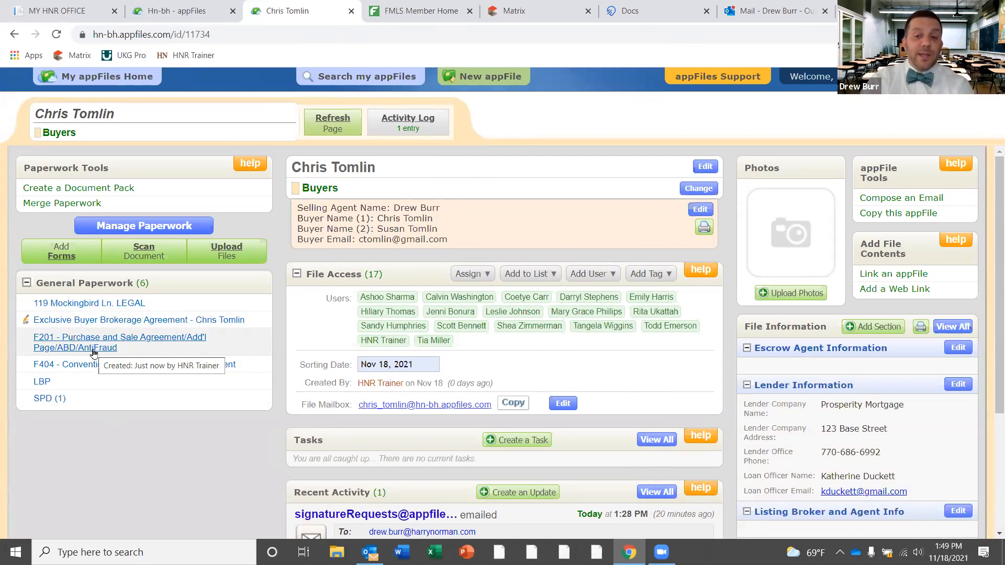
{"action": "left_click", "coordinate": [55, 205]}
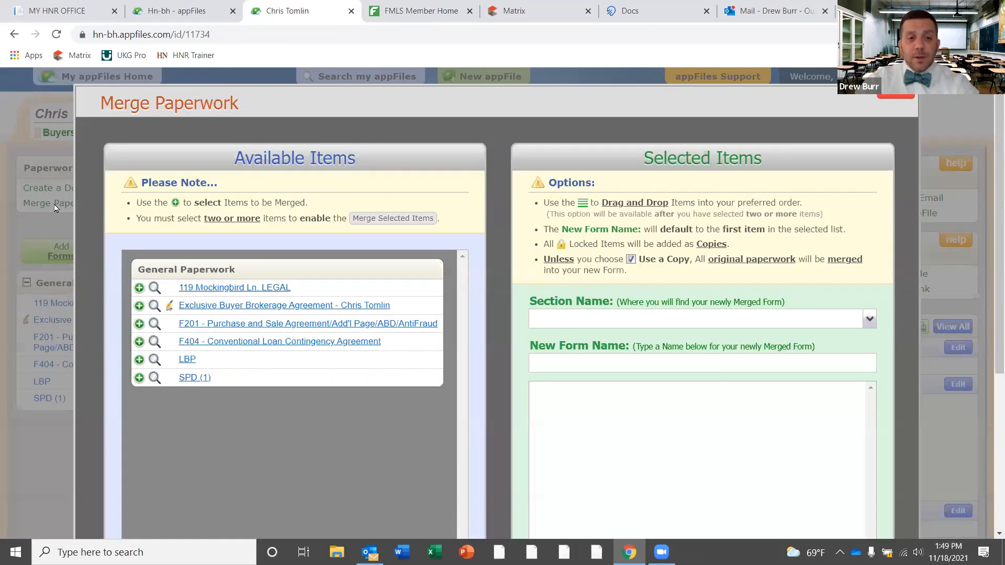
{"action": "left_click", "coordinate": [302, 327]}
{"action": "left_click", "coordinate": [298, 342]}
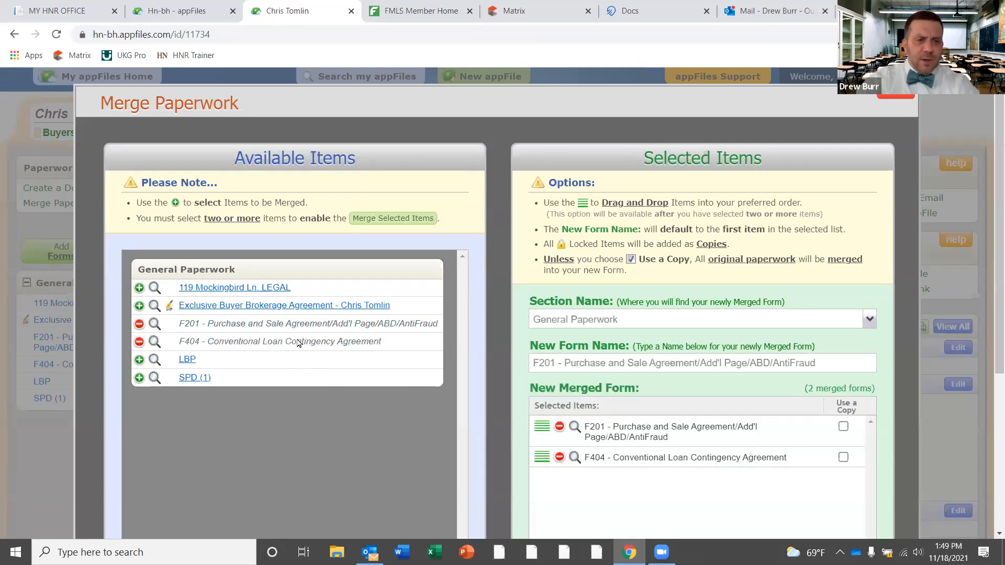
{"action": "left_click", "coordinate": [269, 287]}
{"action": "left_click", "coordinate": [187, 359]}
{"action": "left_click", "coordinate": [190, 376]}
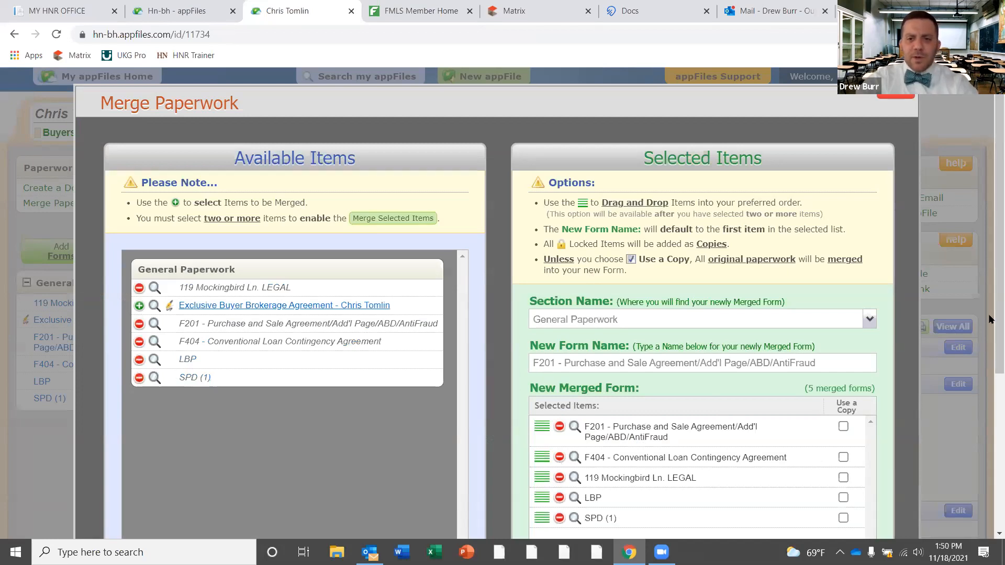
{"action": "scroll", "coordinate": [989, 319], "scroll_direction": "down", "scroll_amount": 2}
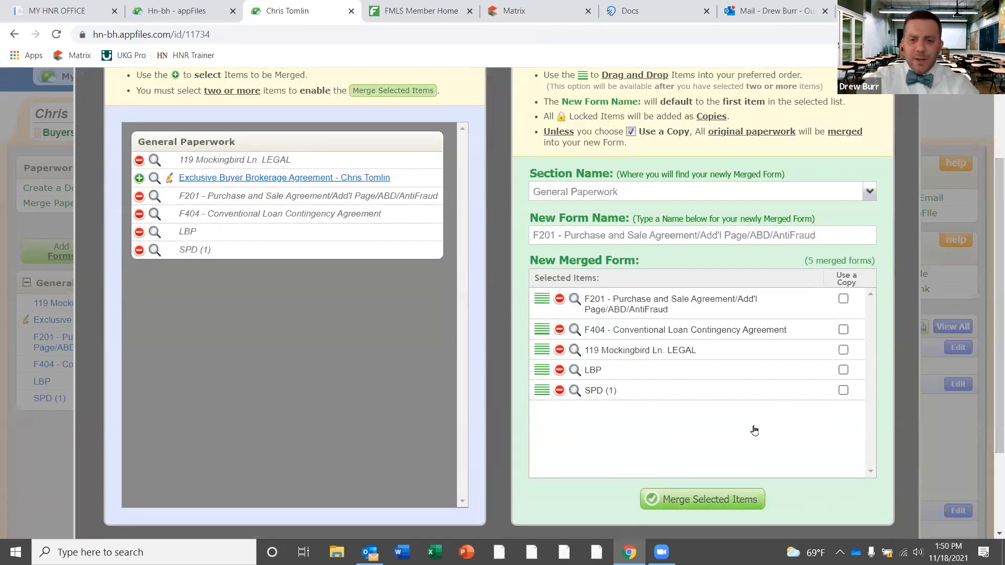
{"action": "left_click", "coordinate": [721, 498]}
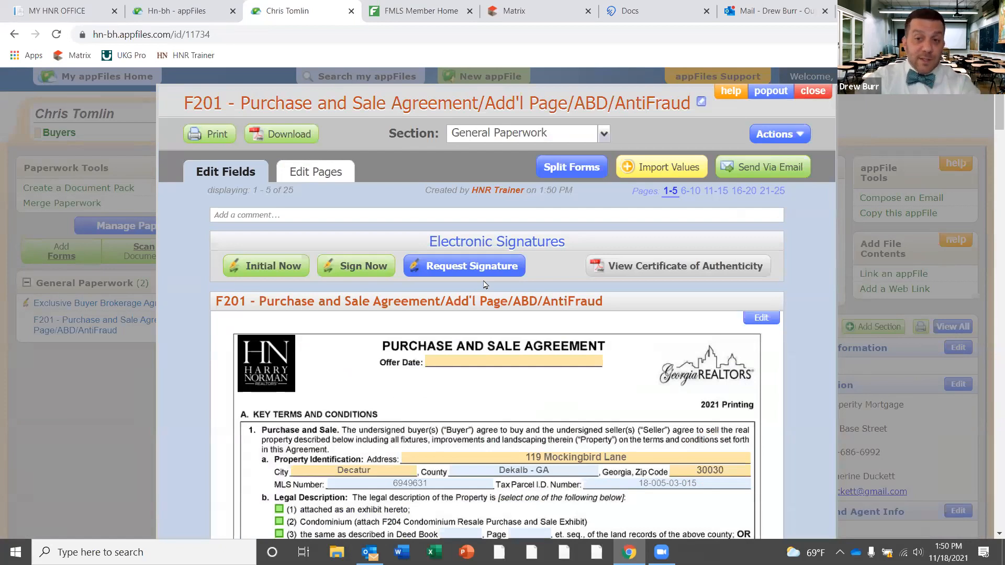
{"action": "left_click", "coordinate": [335, 173]}
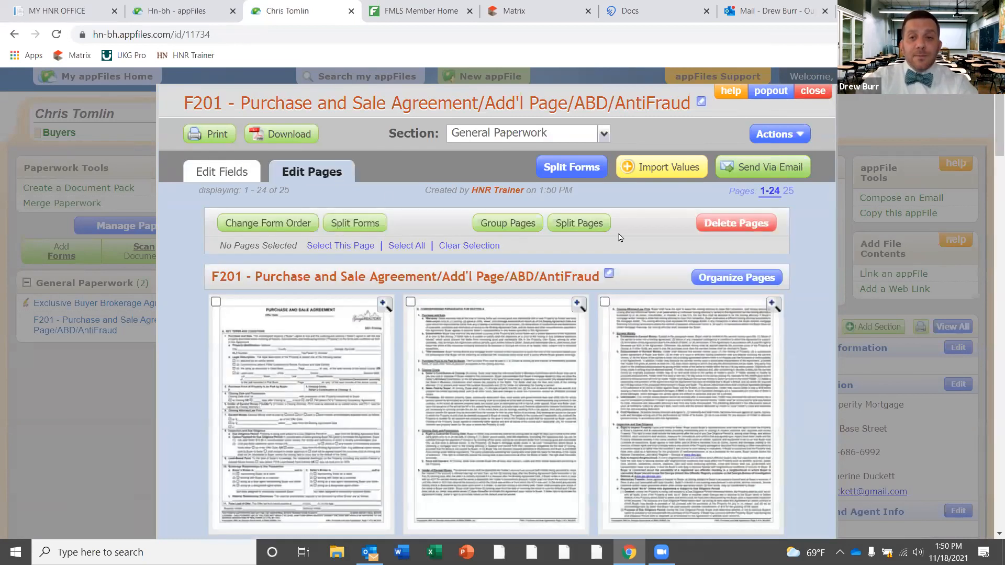
{"action": "scroll", "coordinate": [988, 137], "scroll_direction": "down", "scroll_amount": 1}
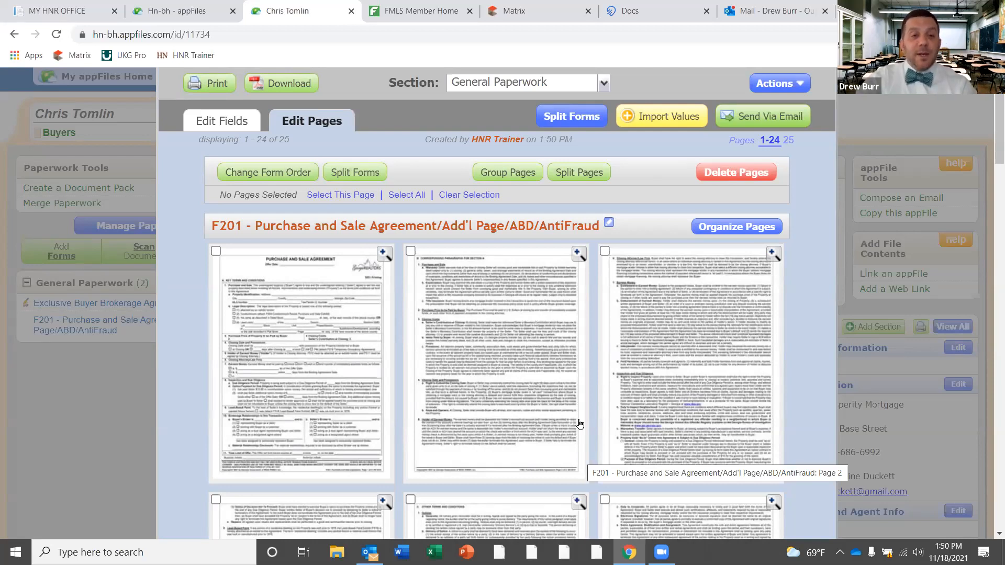
{"action": "left_click", "coordinate": [296, 174]}
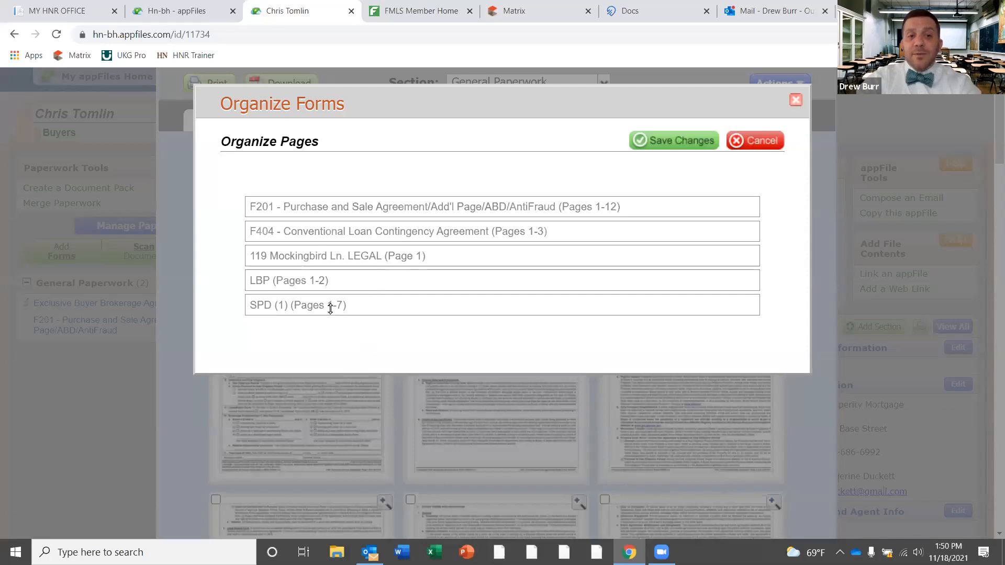
{"action": "left_click_drag", "start_coordinate": [330, 309], "coordinate": [336, 256]}
{"action": "left_click_drag", "start_coordinate": [339, 304], "coordinate": [341, 281]}
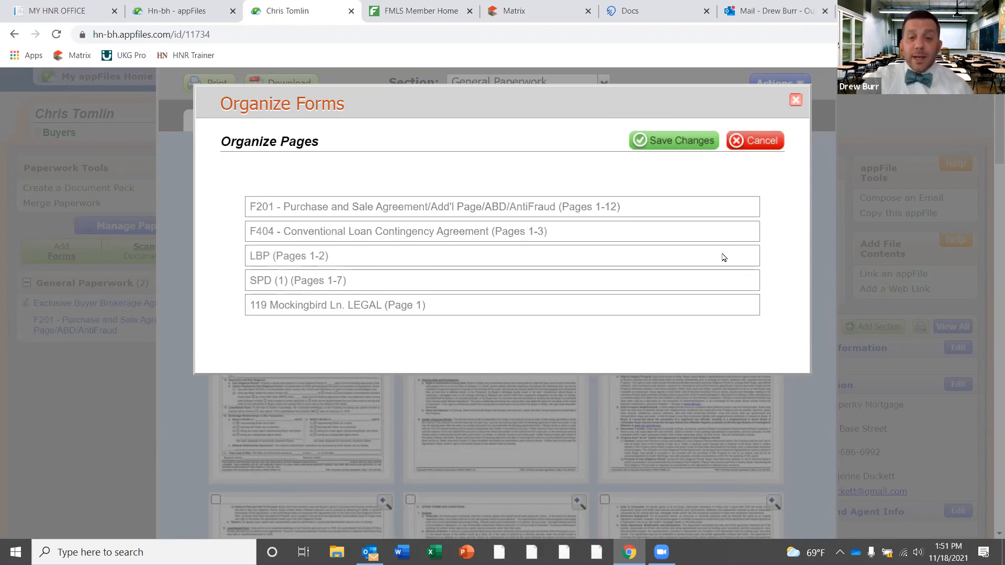
{"action": "left_click", "coordinate": [683, 142]}
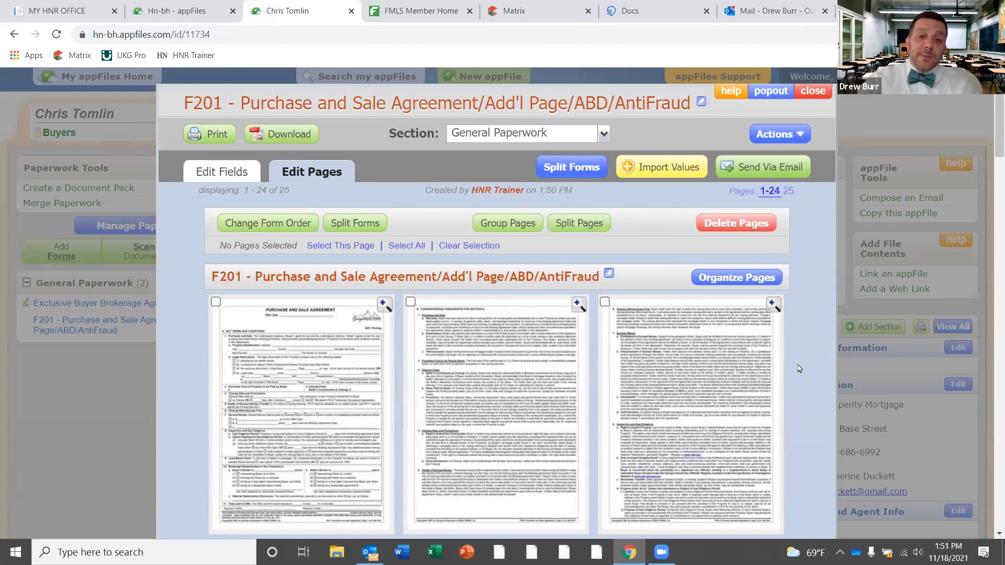
{"action": "left_click", "coordinate": [736, 279]}
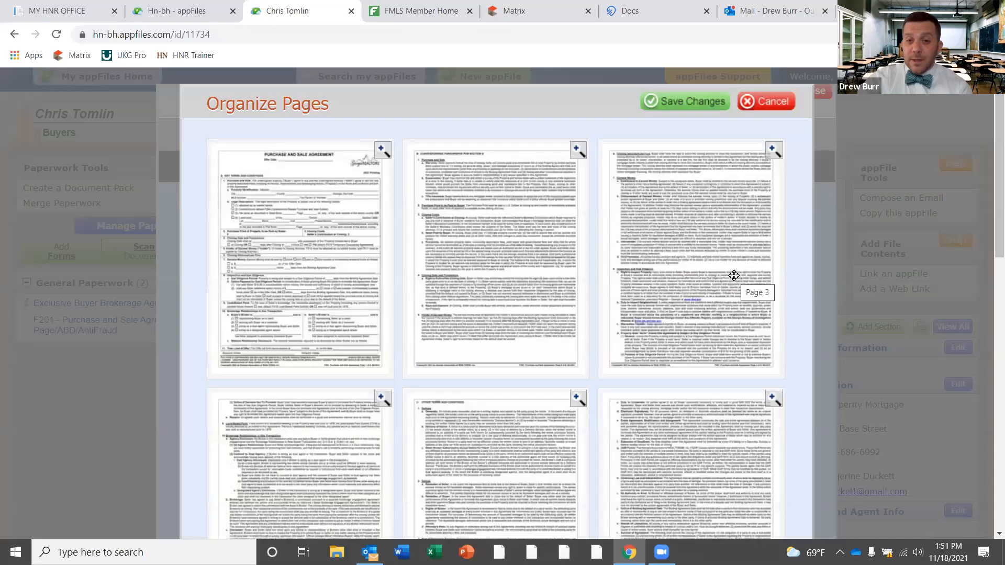
{"action": "left_click_drag", "start_coordinate": [722, 247], "coordinate": [558, 240]}
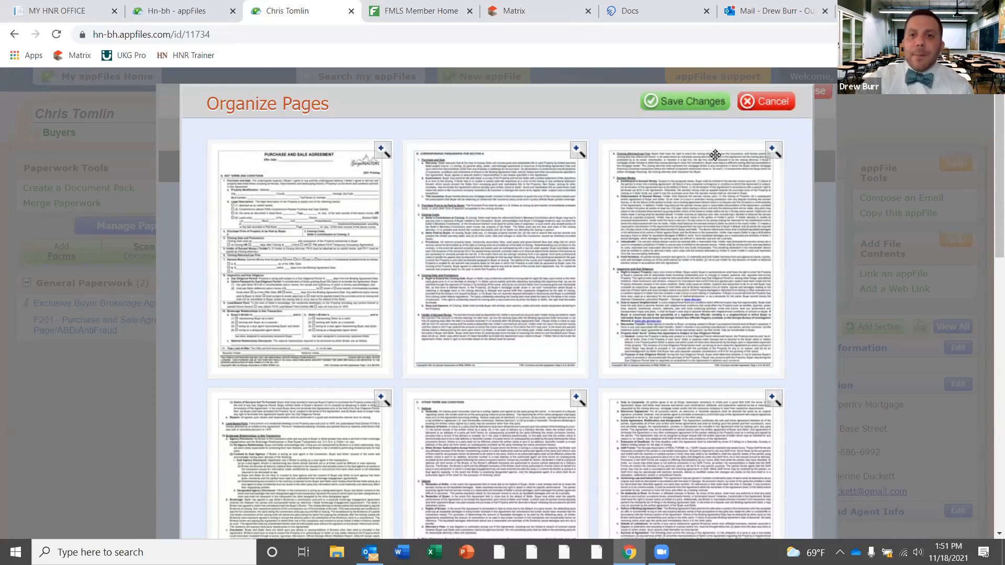
{"action": "left_click", "coordinate": [684, 105]}
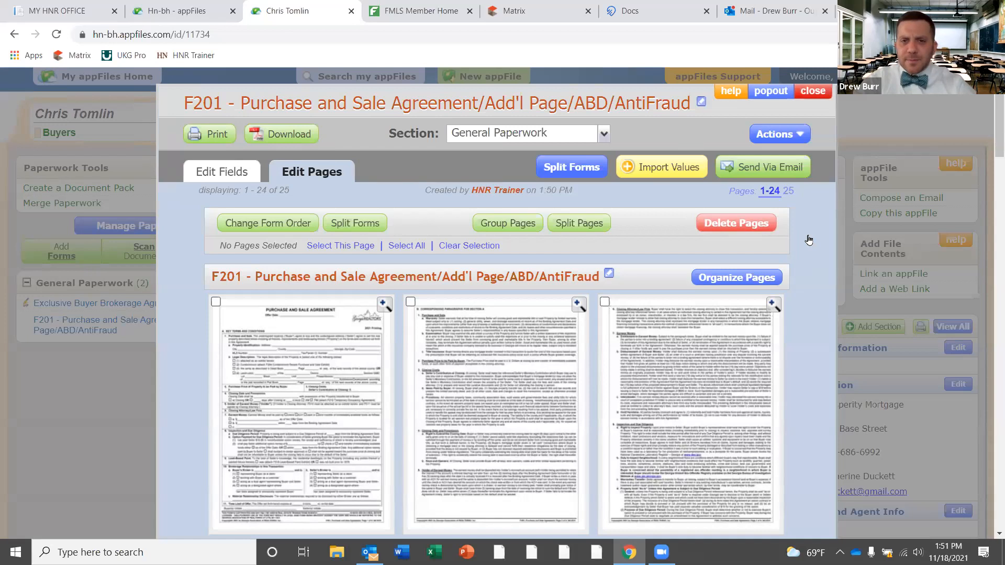
Open the page 7 Special Stipulations field in Edit Fields and show its Saved Clauses
{"action": "left_click", "coordinate": [228, 171]}
{"action": "left_click", "coordinate": [691, 191]}
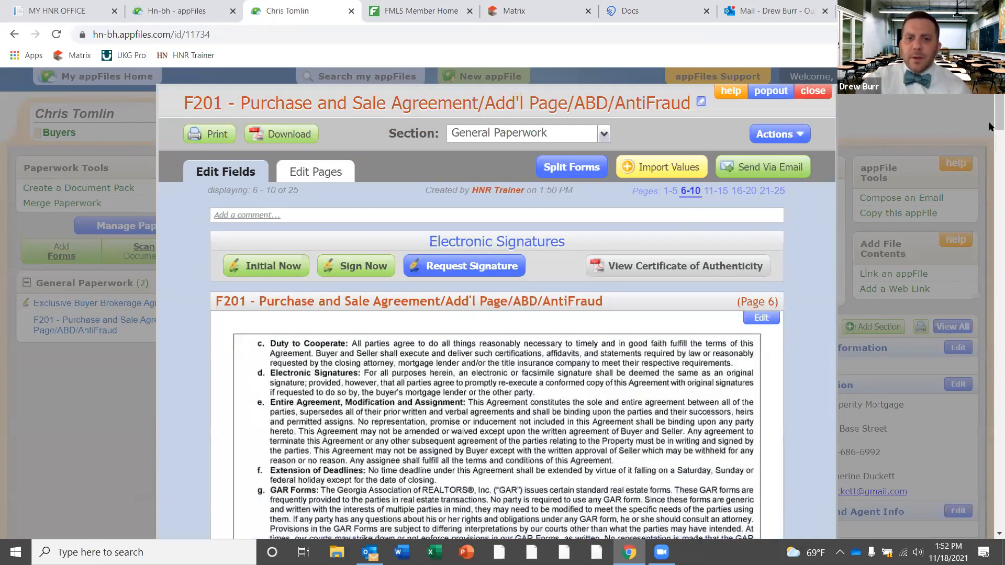
{"action": "left_click_drag", "start_coordinate": [991, 125], "coordinate": [990, 271]}
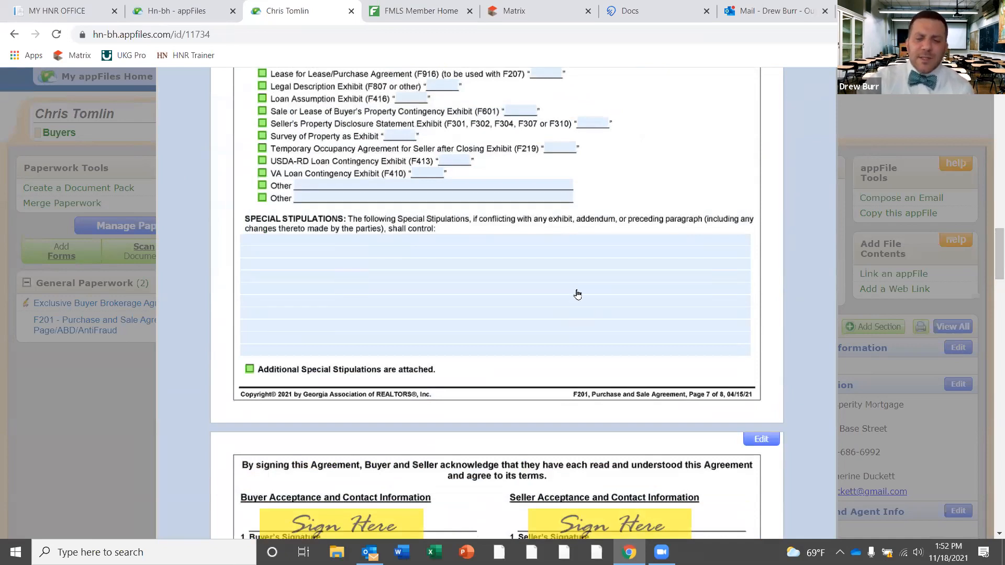
{"action": "left_click", "coordinate": [446, 249]}
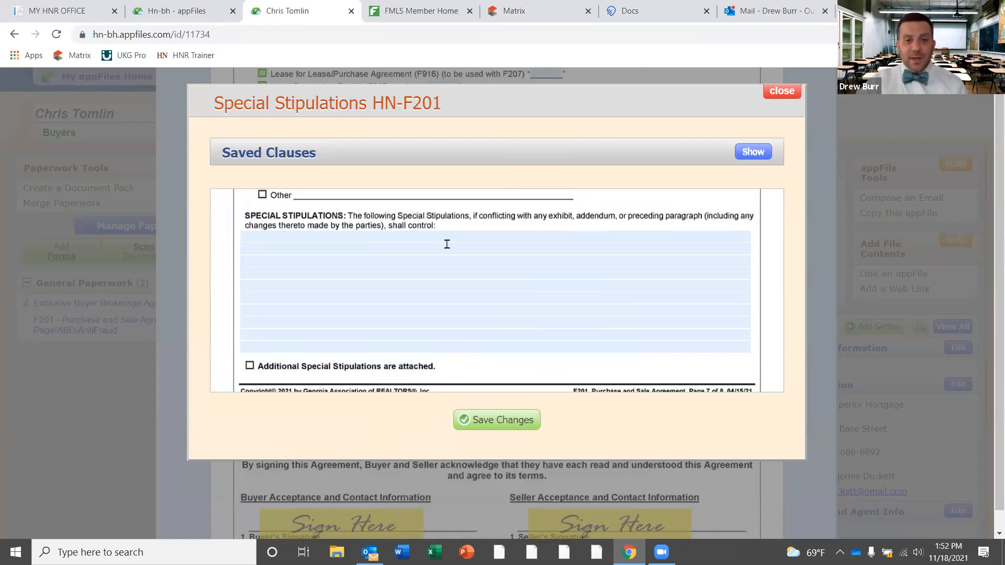
{"action": "left_click", "coordinate": [752, 153]}
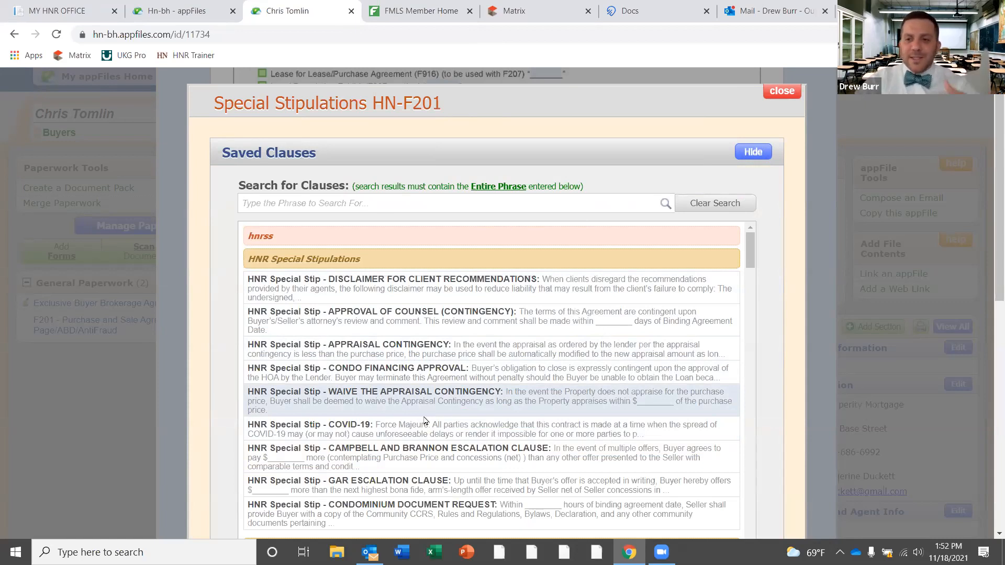
Search clauses for 'termite' and insert SS 326 at the beginning of the stipulations
{"action": "left_click", "coordinate": [383, 203]}
{"action": "type", "text": "termite"}
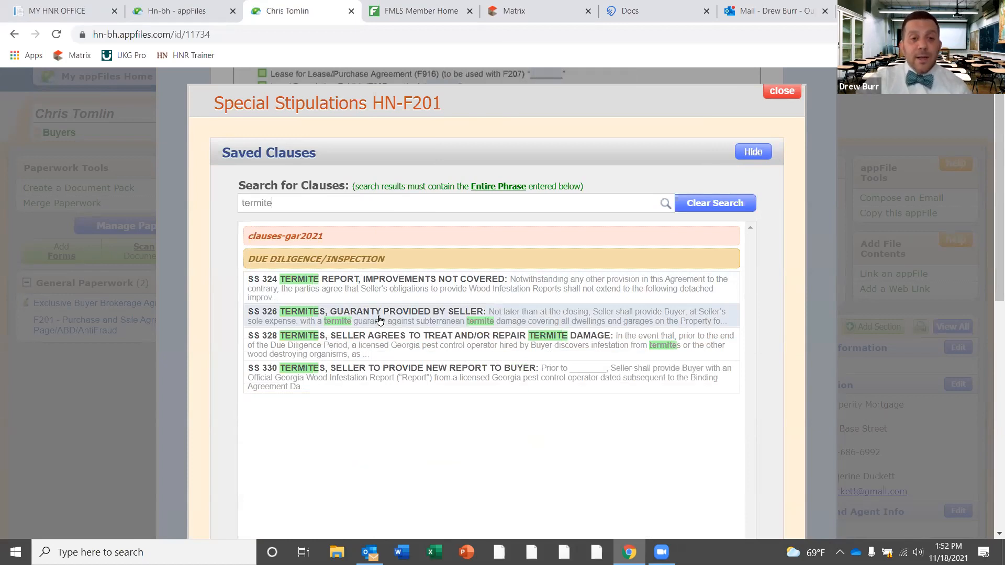
{"action": "left_click", "coordinate": [409, 314]}
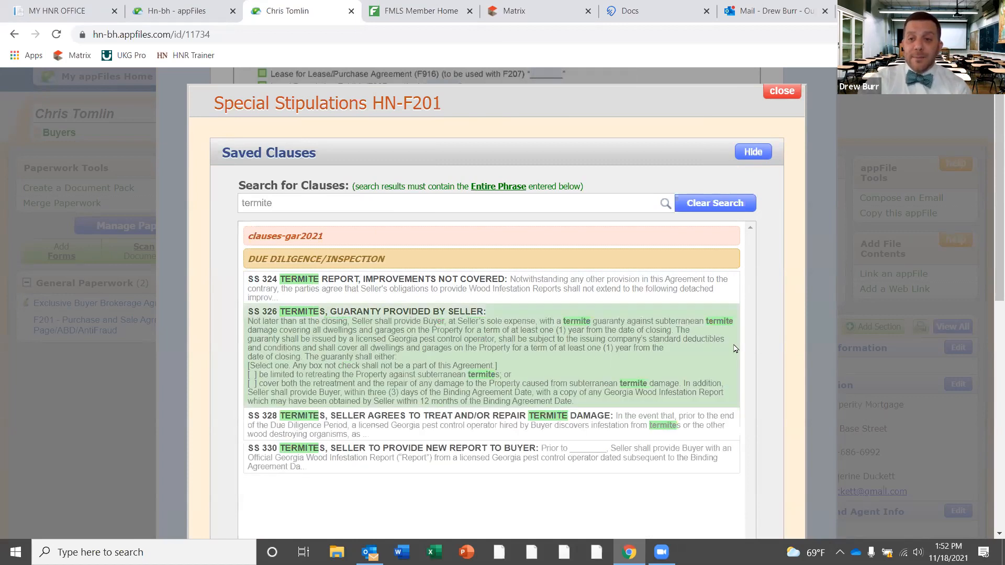
{"action": "scroll", "coordinate": [989, 251], "scroll_direction": "down", "scroll_amount": 3}
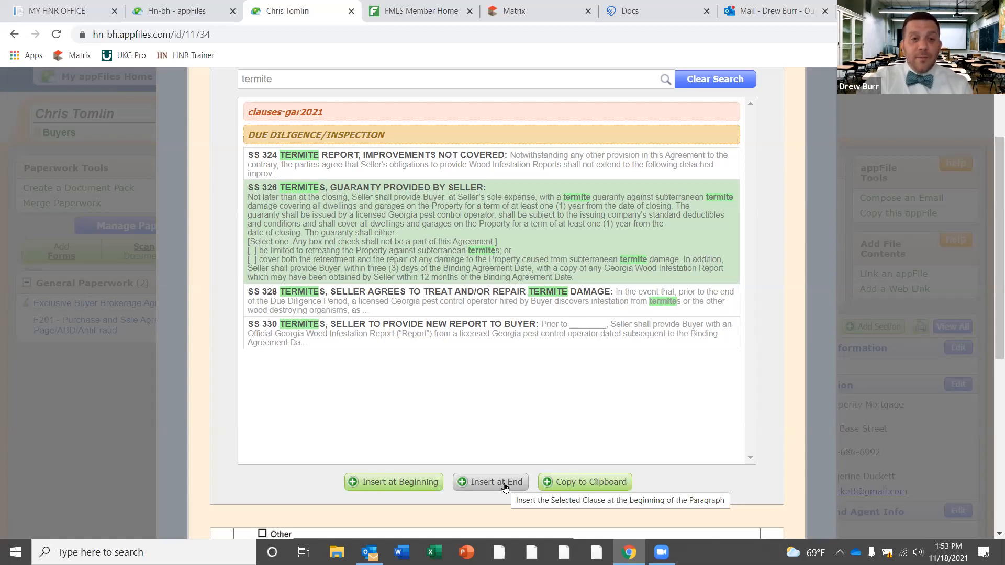
{"action": "left_click", "coordinate": [402, 482]}
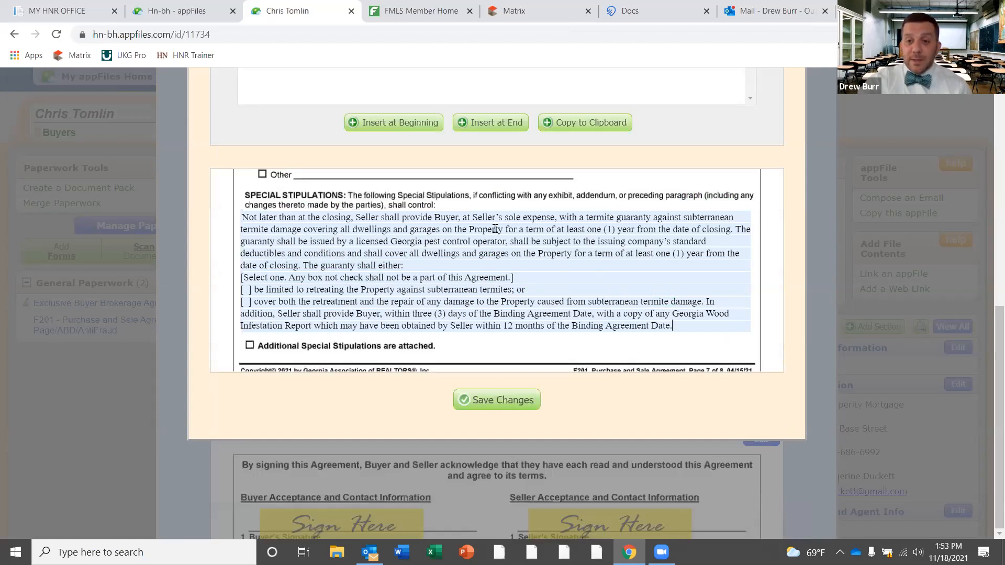
Remove the guaranty's select-one retreat-or-repair options and number the clause '1.'
{"action": "left_click_drag", "start_coordinate": [674, 325], "coordinate": [303, 266]}
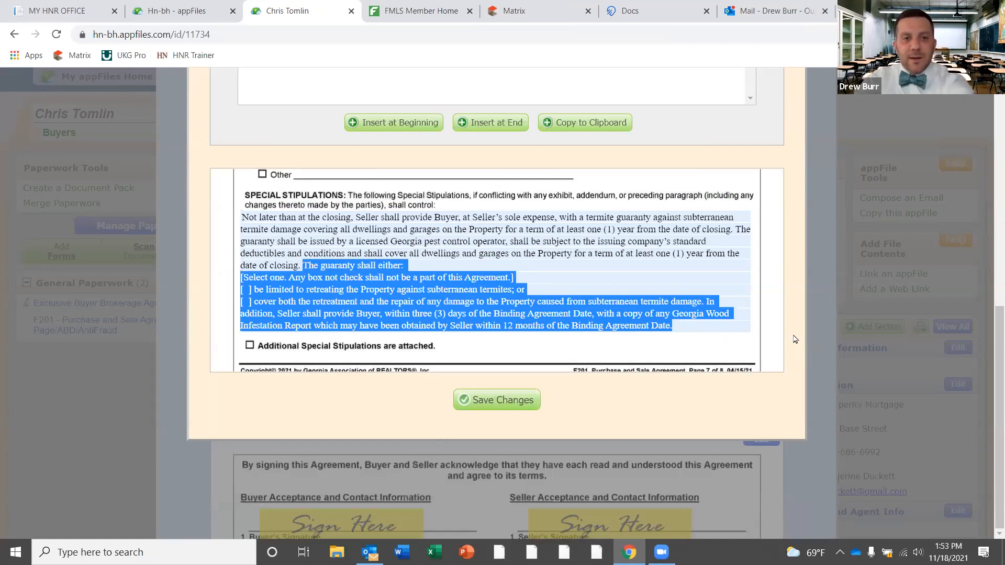
{"action": "key", "text": "BackSpace"}
{"action": "key", "text": "ctrl+Home"}
{"action": "type", "text": "1."}
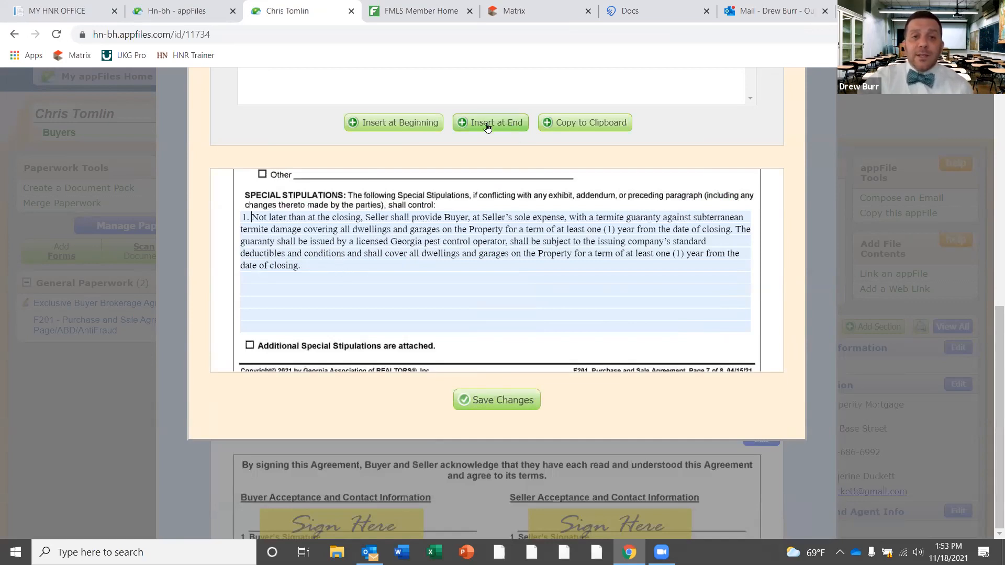
{"action": "left_click_drag", "start_coordinate": [991, 321], "coordinate": [991, 125]}
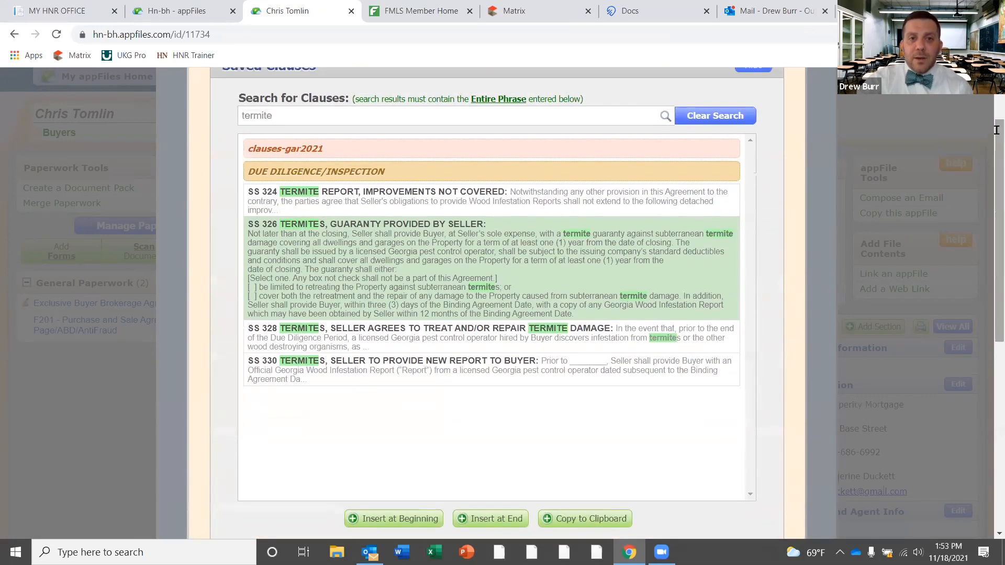
Clear the 'termite' search and append the APPROVAL OF COUNSEL clause at the end
{"action": "double_click", "coordinate": [238, 116]}
{"action": "key", "text": "BackSpace"}
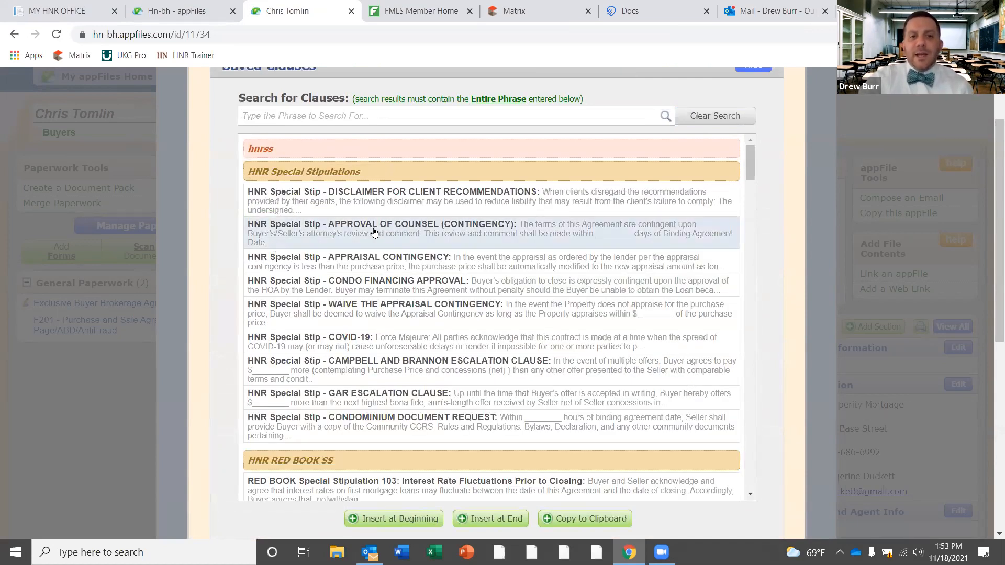
{"action": "left_click", "coordinate": [374, 232]}
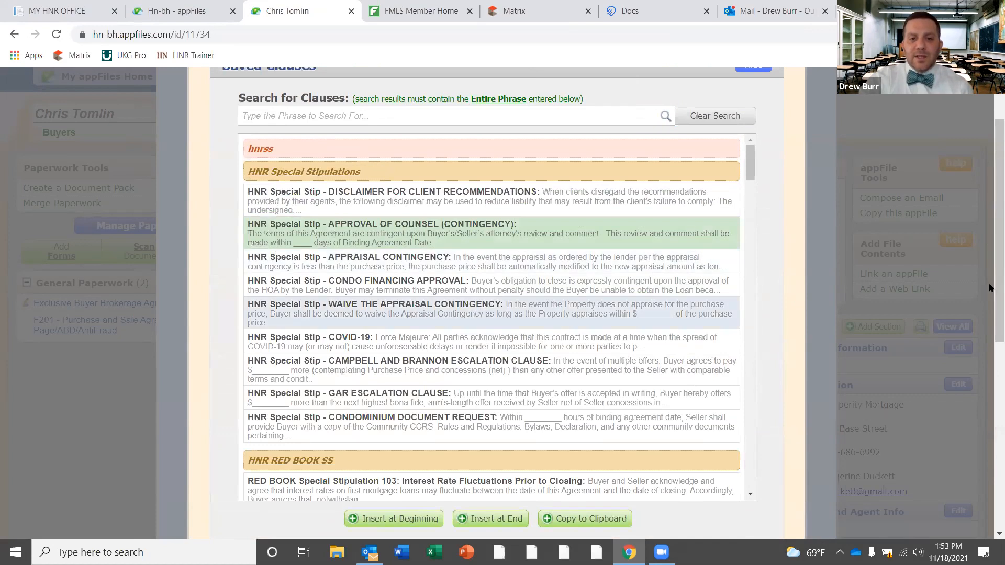
{"action": "scroll", "coordinate": [488, 390], "scroll_direction": "down", "scroll_amount": 3}
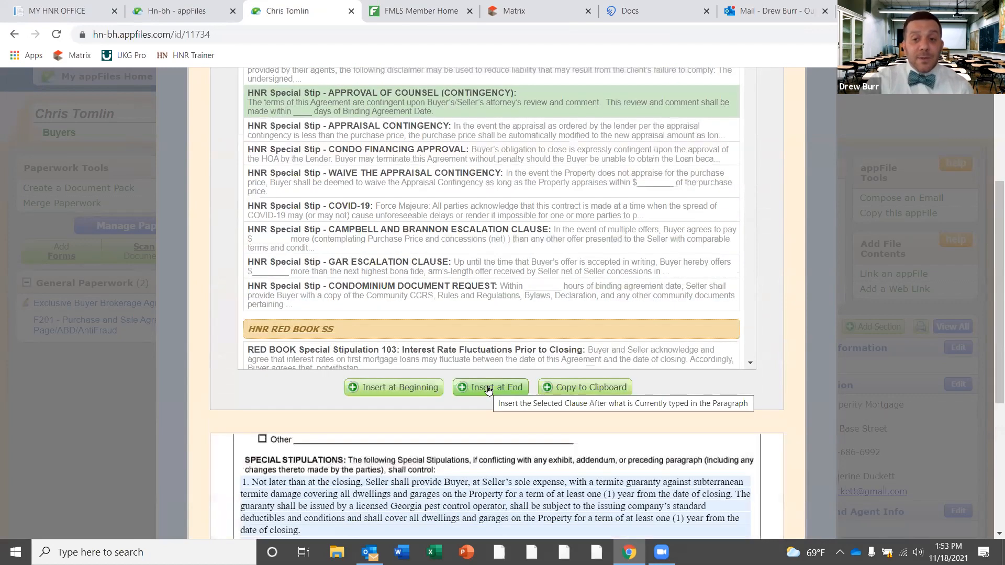
{"action": "left_click", "coordinate": [487, 388]}
Number the counsel clause '2.' and save the special stipulations
{"action": "scroll", "coordinate": [488, 390], "scroll_direction": "down", "scroll_amount": 5}
{"action": "left_click", "coordinate": [240, 291]}
{"action": "type", "text": "2."}
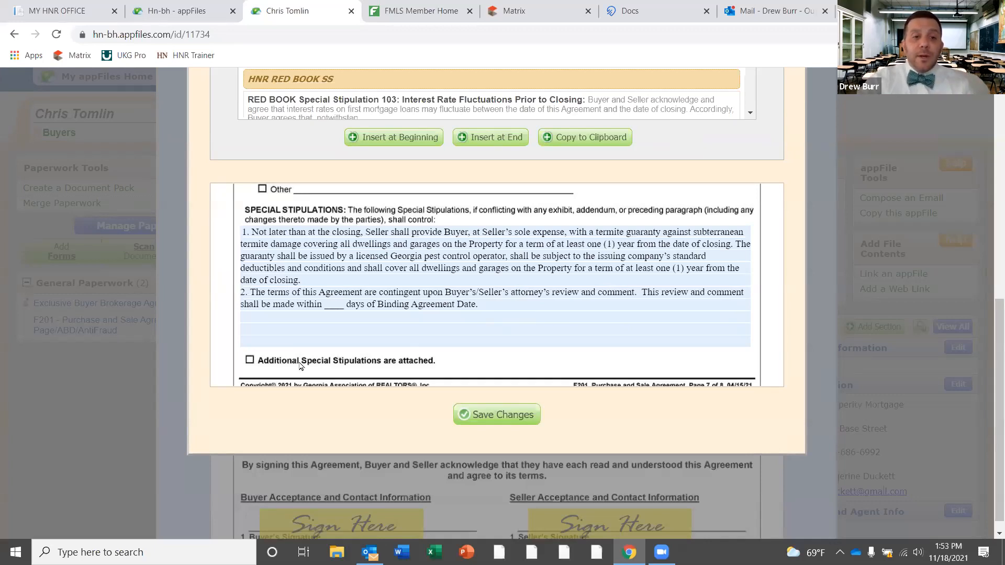
{"action": "left_click", "coordinate": [521, 416]}
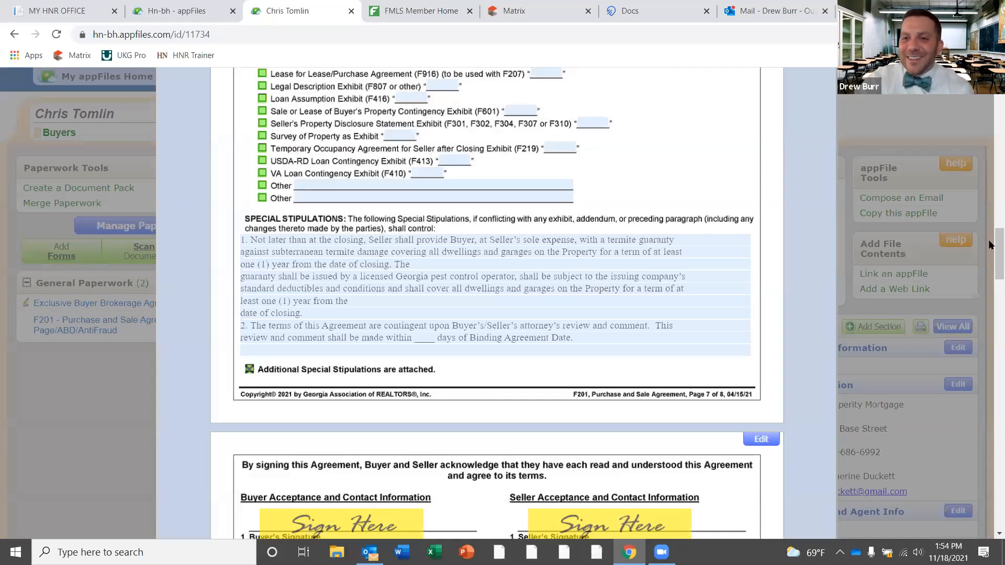
Check the two stipulations on page 7, then close the F201 purchase agreement
{"action": "left_click_drag", "start_coordinate": [990, 244], "coordinate": [991, 140]}
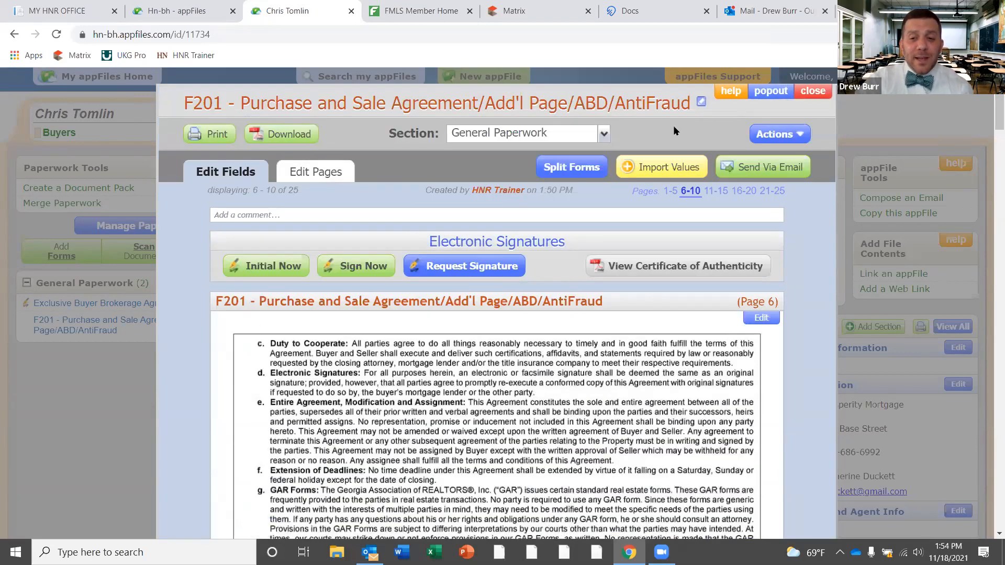
{"action": "scroll", "coordinate": [991, 216], "scroll_direction": "down", "scroll_amount": 10}
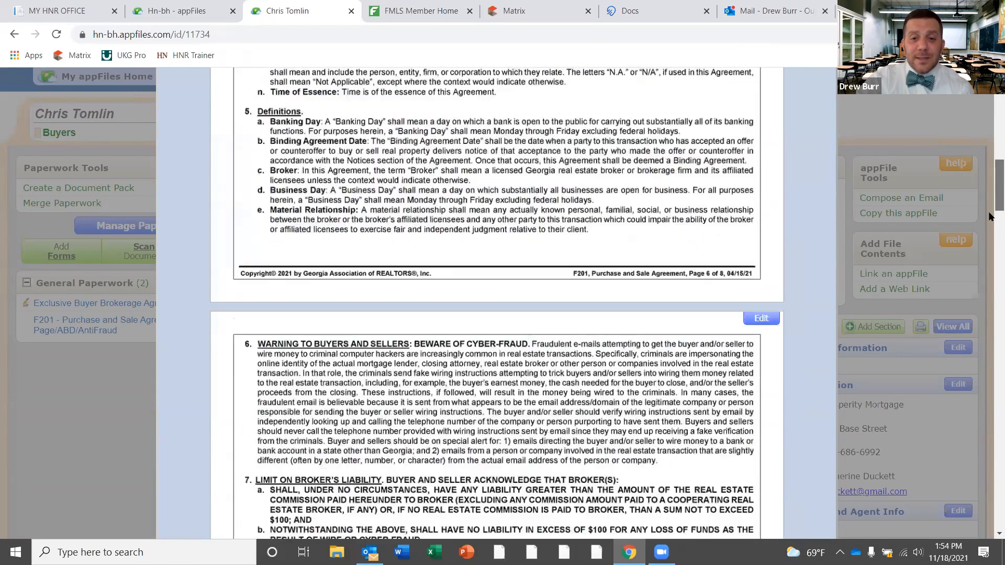
{"action": "scroll", "coordinate": [991, 216], "scroll_direction": "down", "scroll_amount": 10}
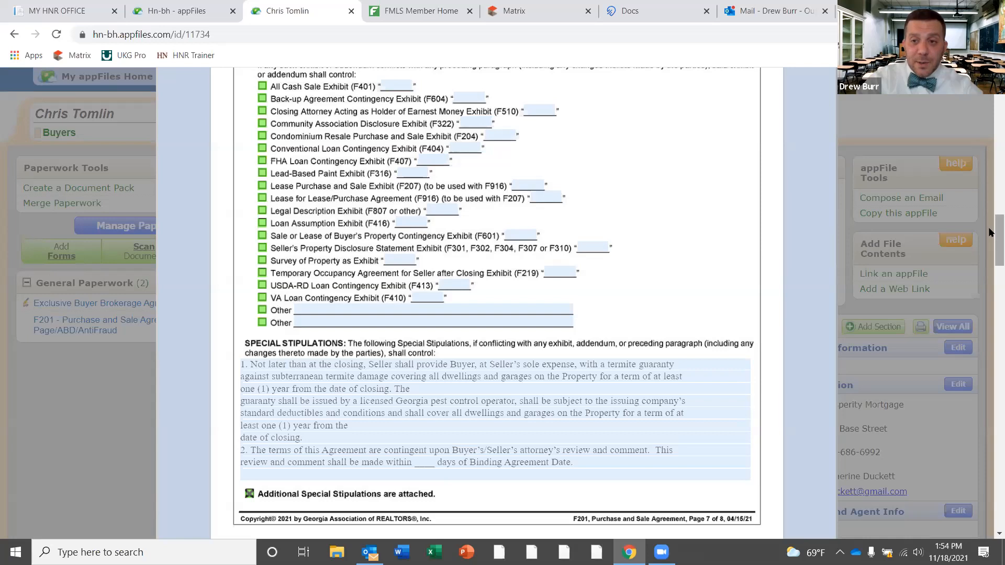
{"action": "scroll", "coordinate": [990, 248], "scroll_direction": "down", "scroll_amount": 4}
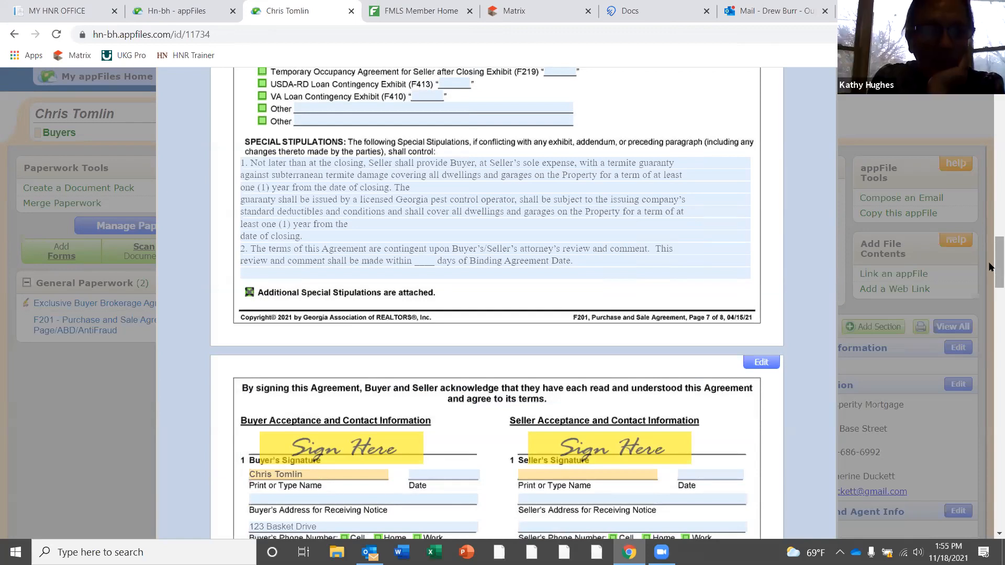
{"action": "scroll", "coordinate": [991, 263], "scroll_direction": "up", "scroll_amount": 10}
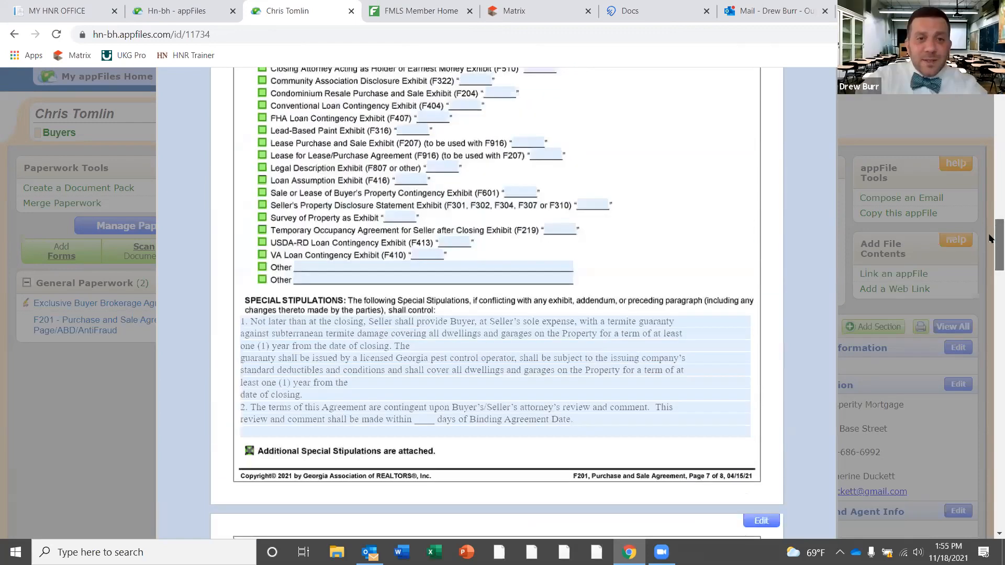
{"action": "scroll", "coordinate": [774, 208], "scroll_direction": "up", "scroll_amount": 8}
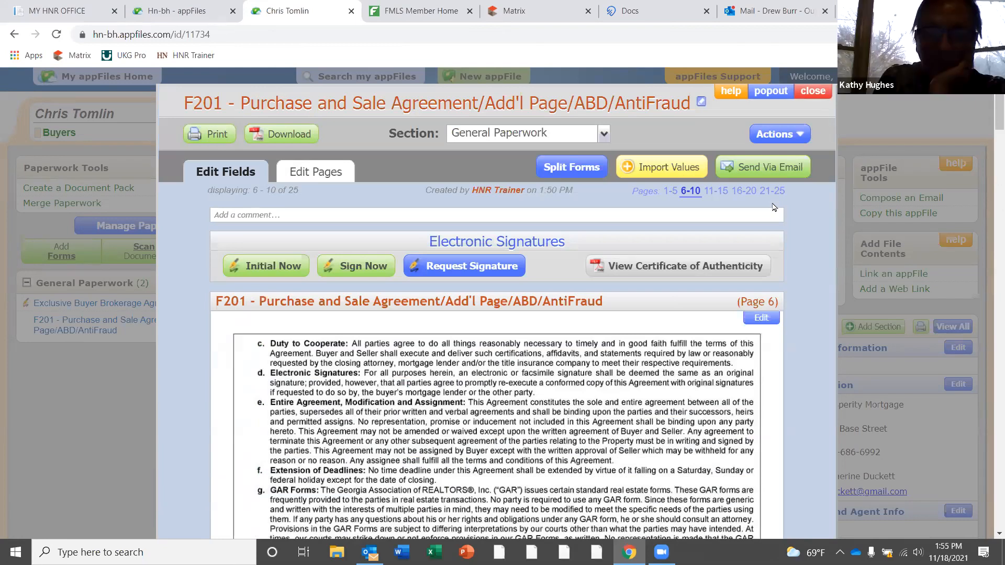
{"action": "left_click", "coordinate": [819, 93]}
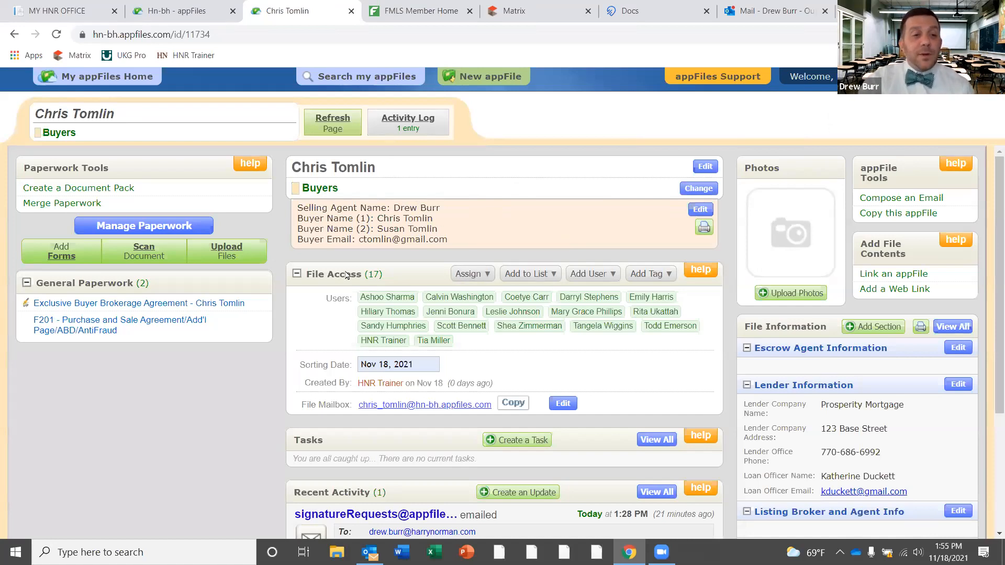
Set the Exclusive Buyer Brokerage Agreement's section to Broker Docs and close it
{"action": "left_click", "coordinate": [149, 304]}
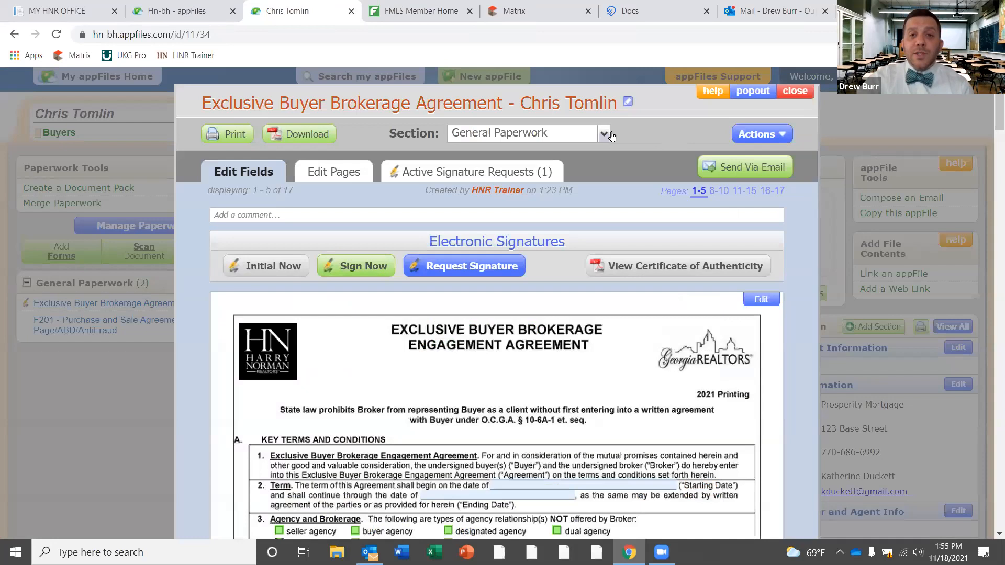
{"action": "left_click", "coordinate": [605, 134]}
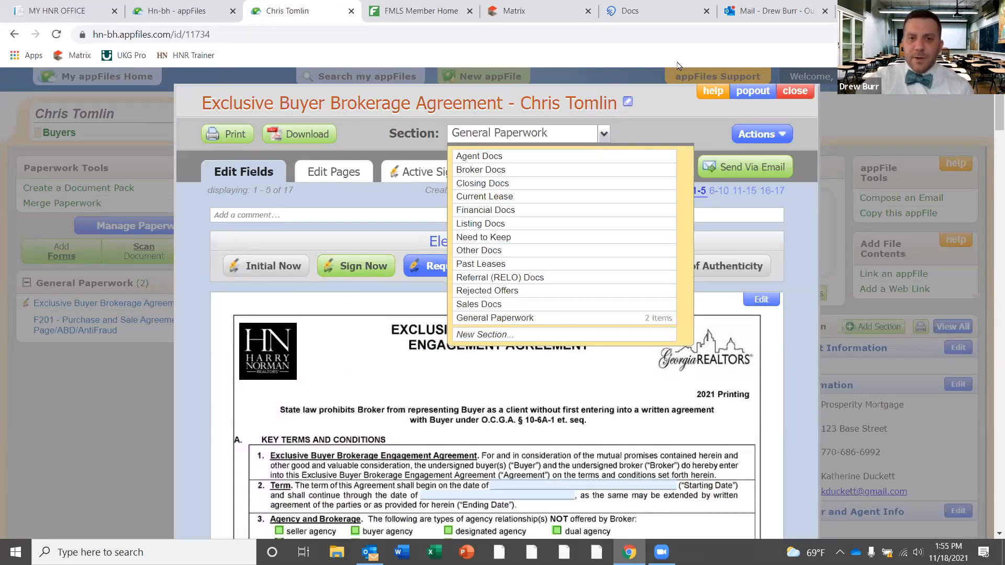
{"action": "left_click", "coordinate": [497, 171]}
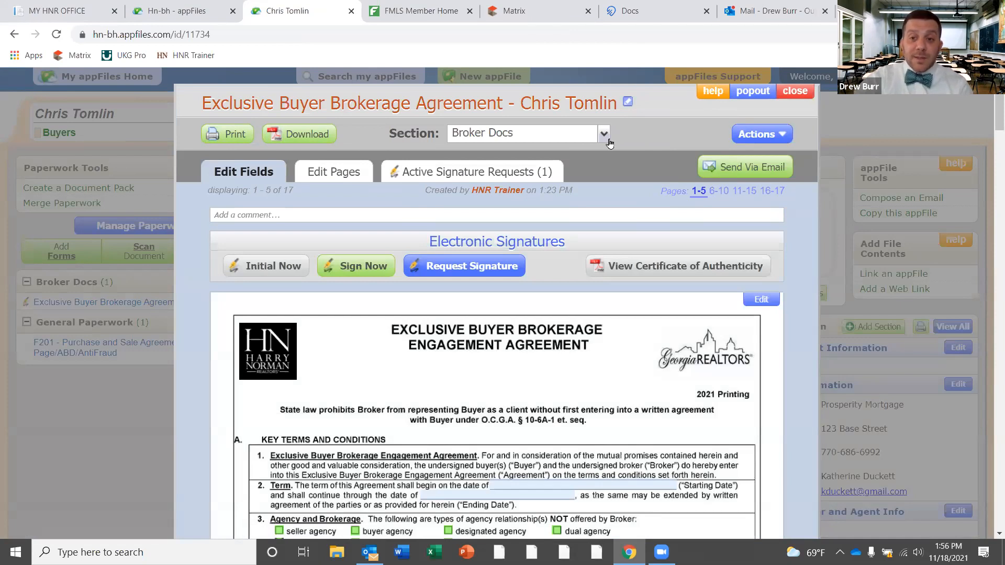
{"action": "left_click", "coordinate": [795, 91]}
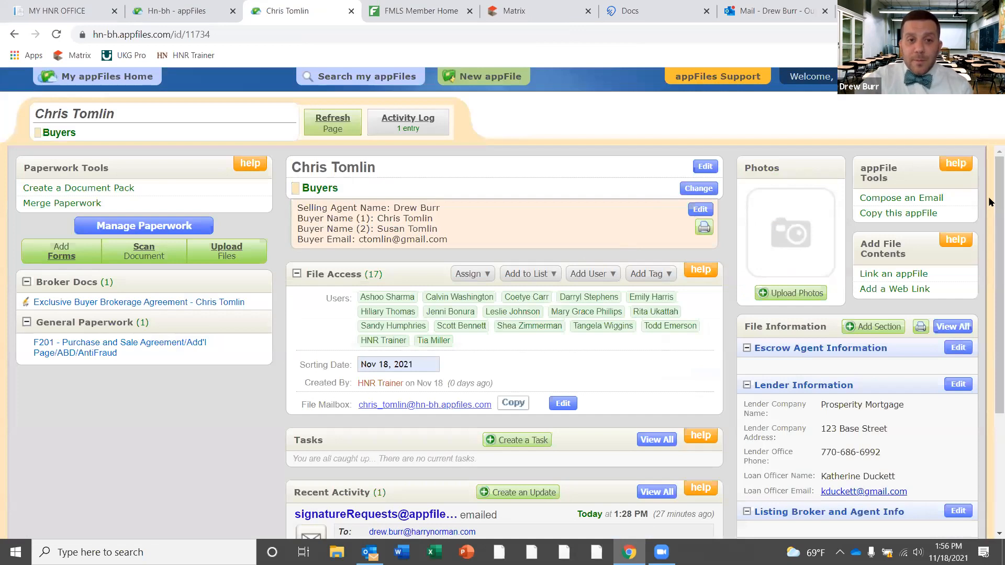
Write a new update saying the client's Buyer Brokerage was turned in, ending 'Have a great day!'
{"action": "scroll", "coordinate": [989, 314], "scroll_direction": "down", "scroll_amount": 3}
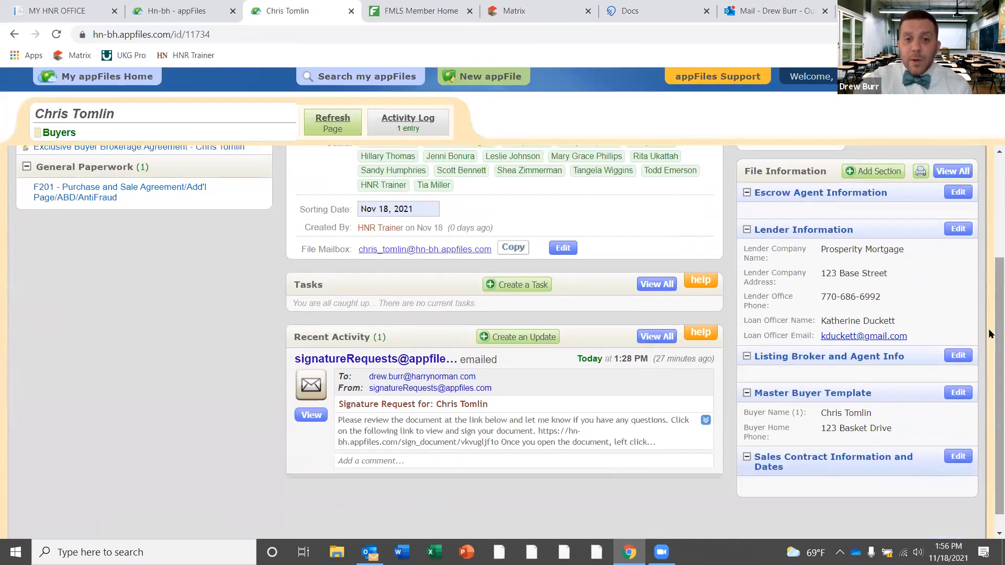
{"action": "left_click", "coordinate": [509, 337]}
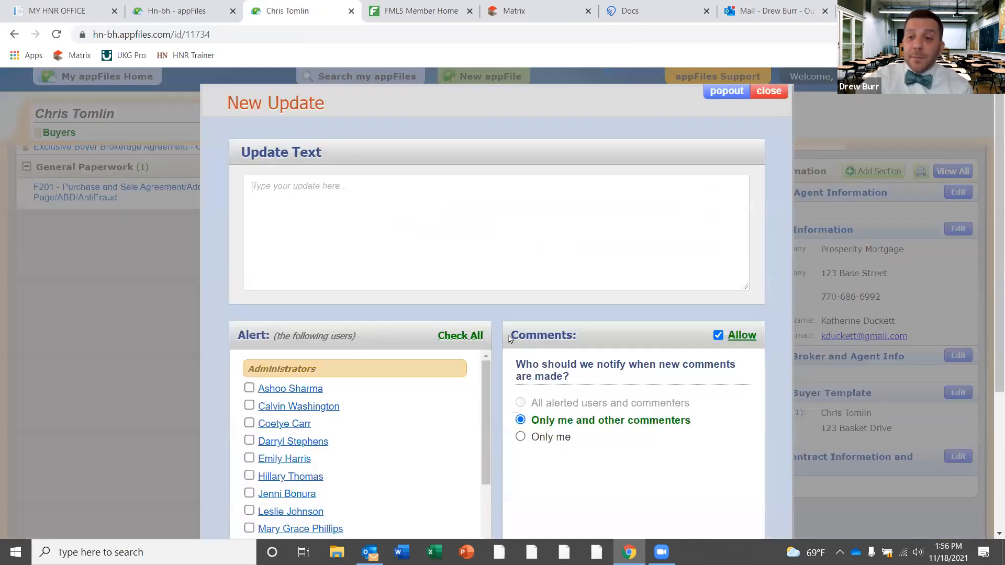
{"action": "type", "text": "H"}
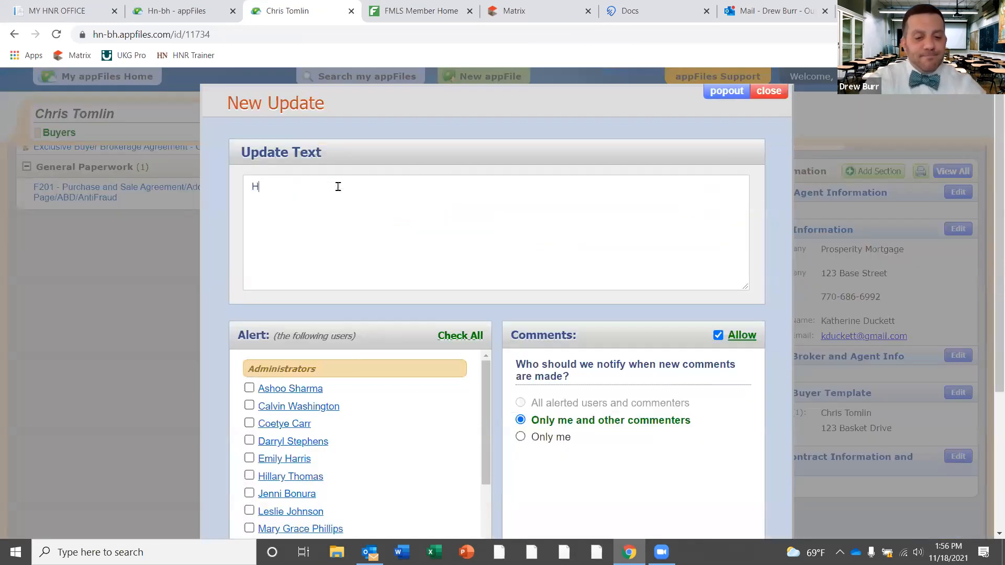
{"action": "type", "text": "i Just "}
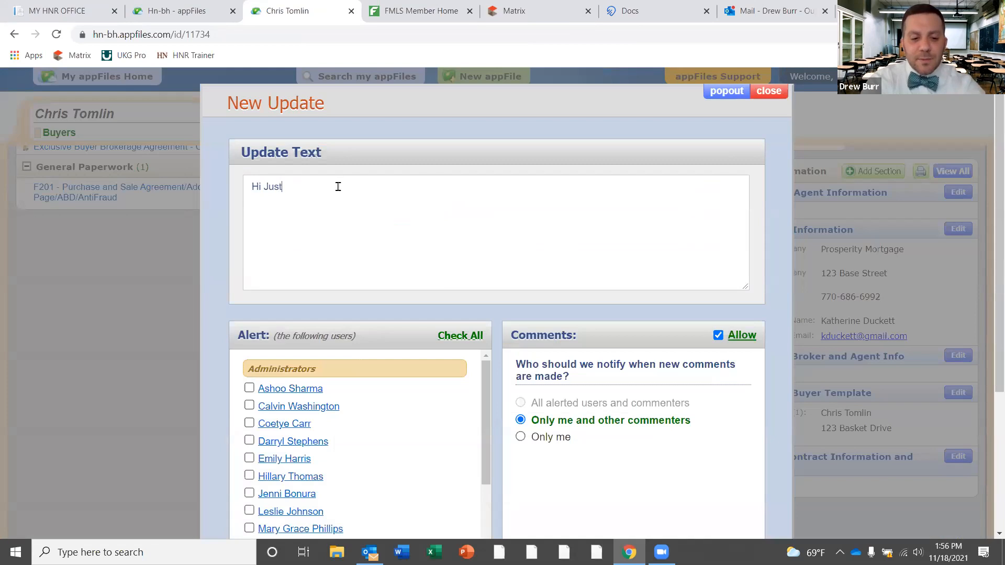
{"action": "type", "text": "urned"}
{"action": "key", "text": "BackSpace"}
{"action": "key", "text": "BackSpace"}
{"action": "key", "text": "BackSpace"}
{"action": "key", "text": "BackSpace"}
{"action": "key", "text": "BackSpace"}
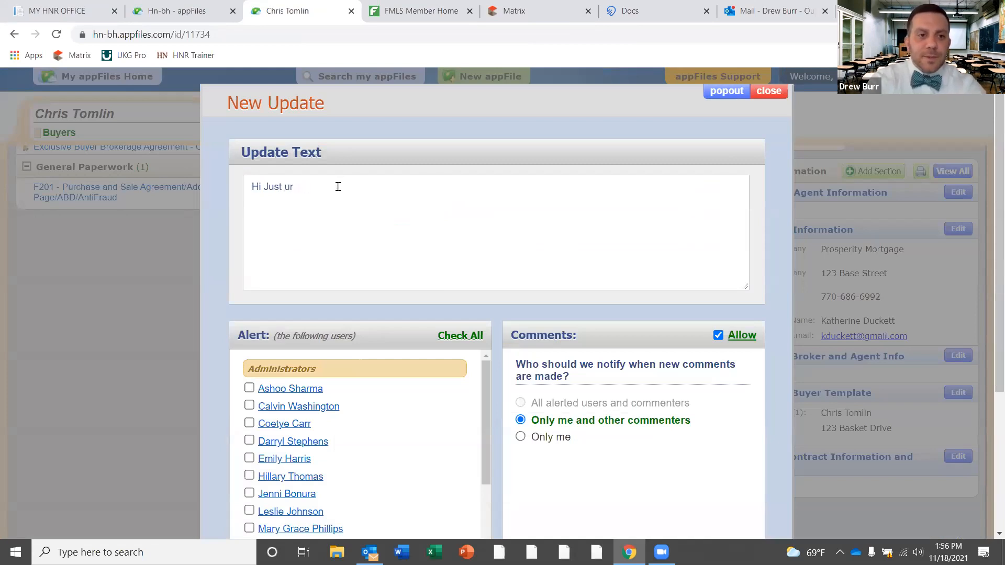
{"action": "type", "text": "tu"}
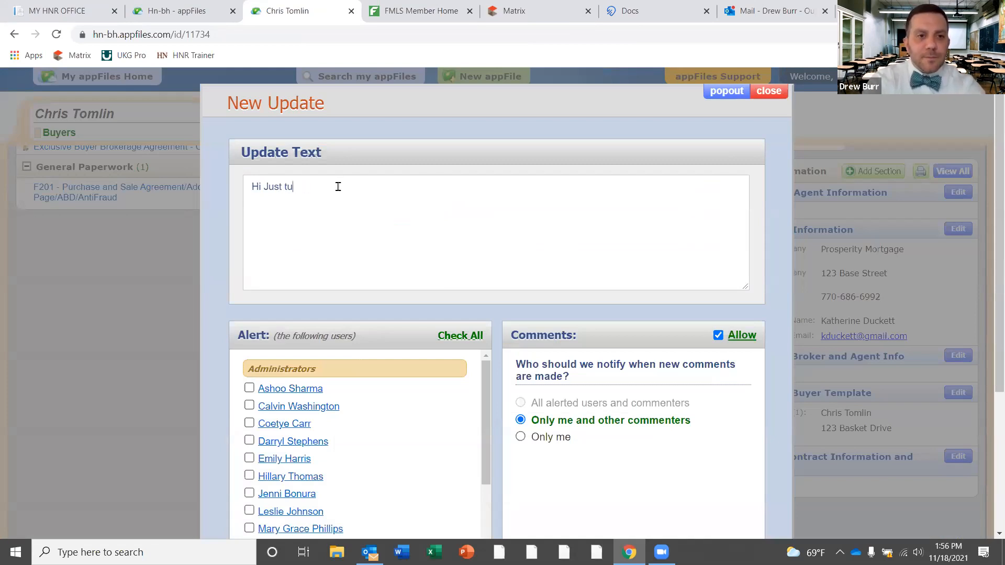
{"action": "type", "text": "rned in my"}
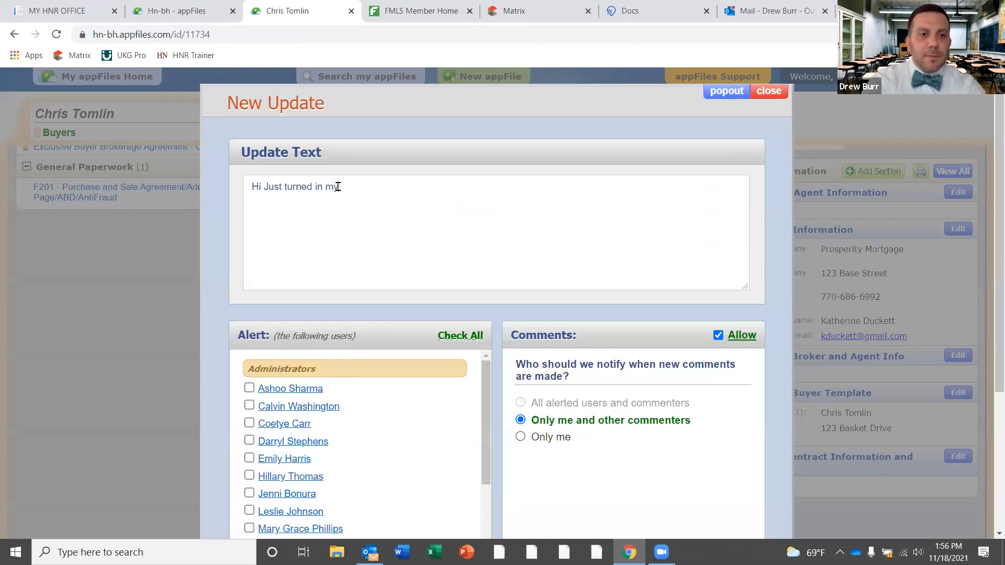
{"action": "type", "text": " Buyer Br"}
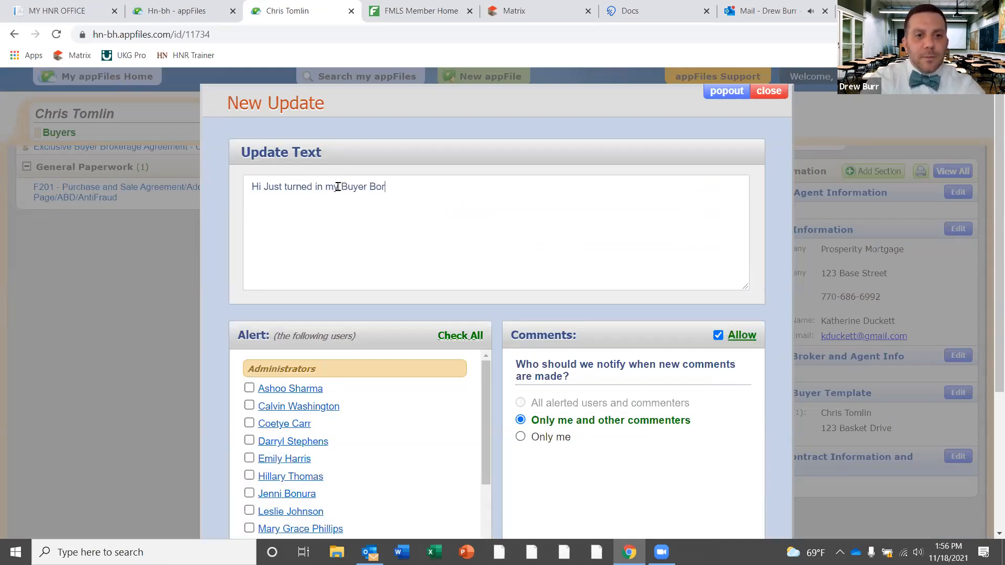
{"action": "type", "text": "okerage f"}
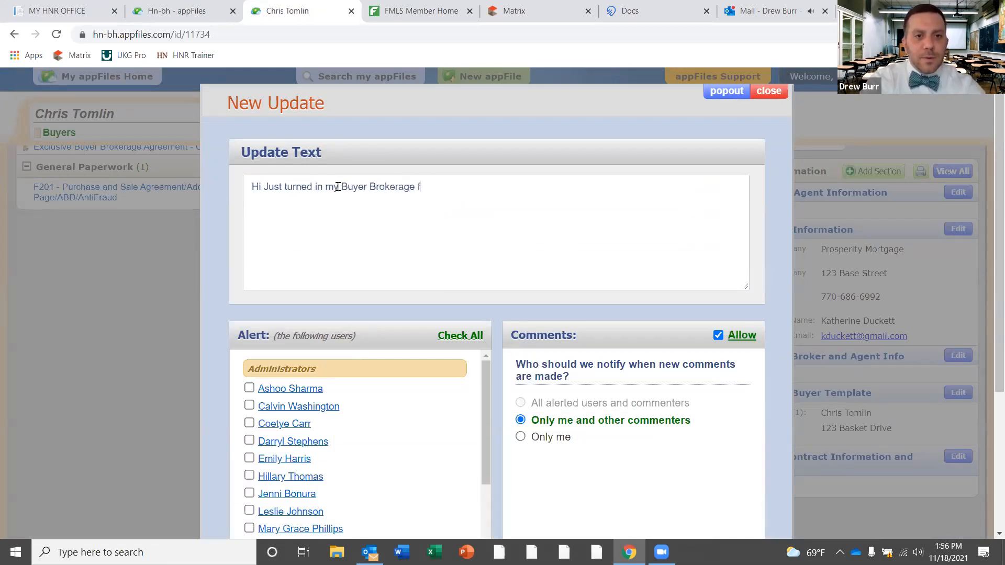
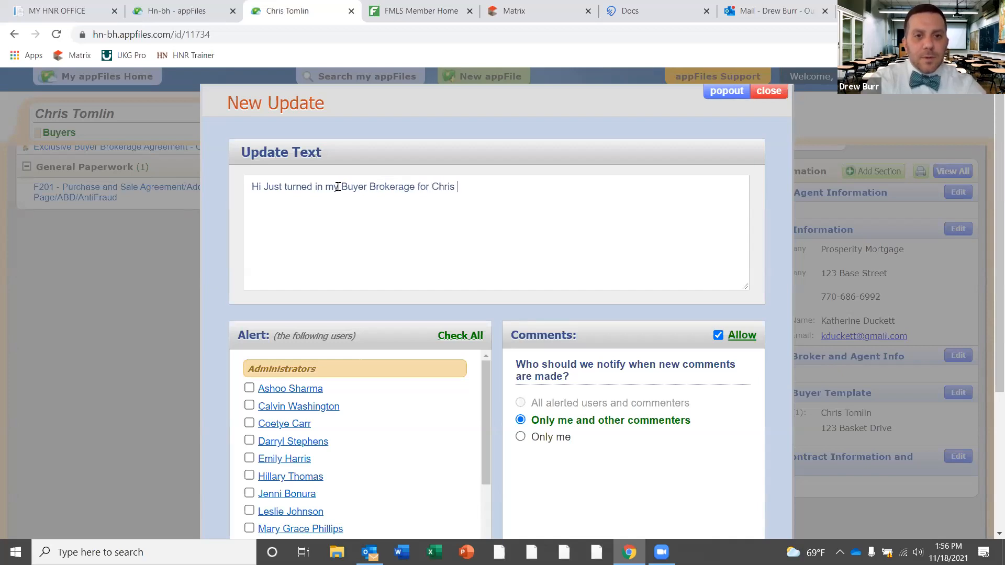
{"action": "type", "text": "e"}
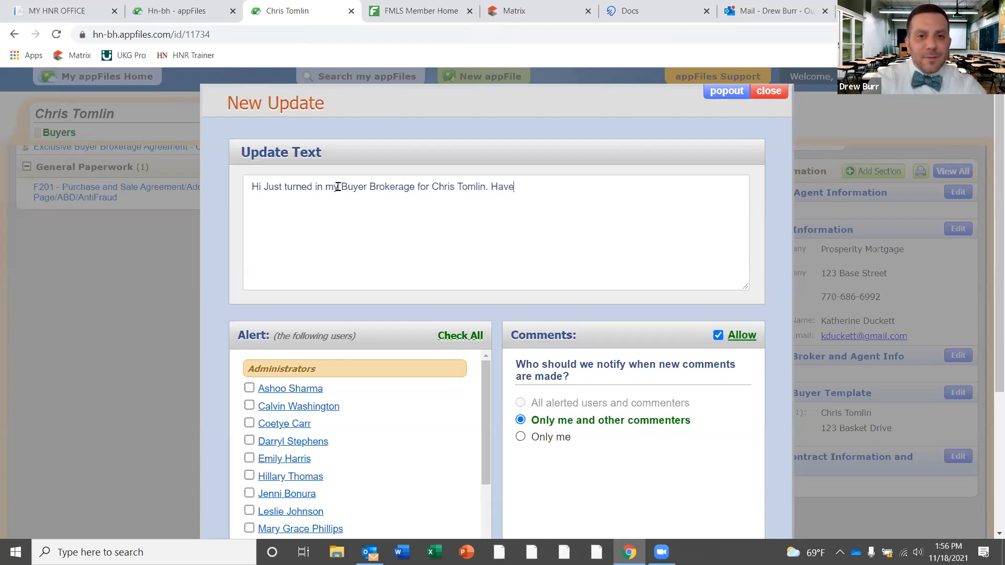
{"action": "type", "text": " a great day!"}
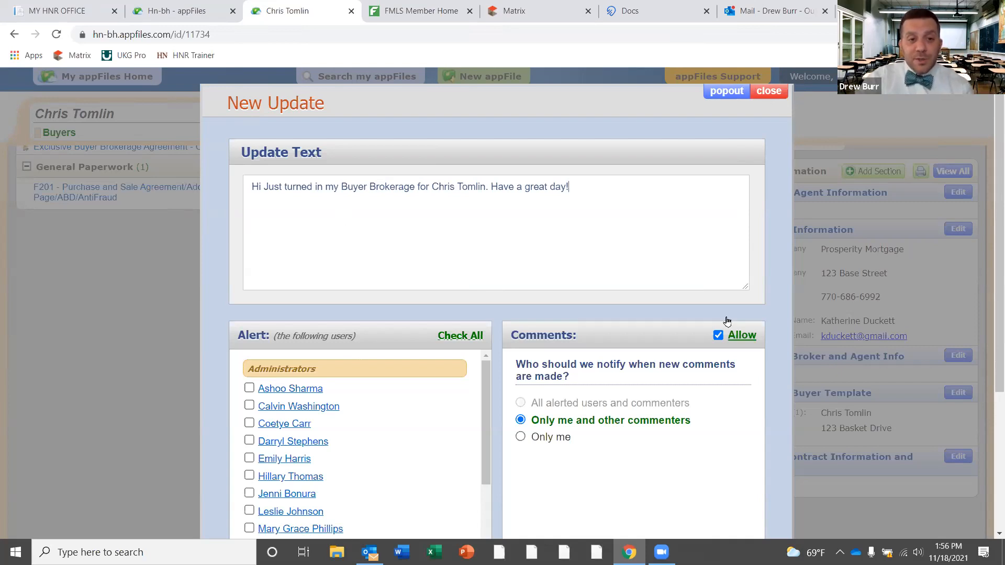
Alert HNR Trainer and post the update to the file
{"action": "scroll", "coordinate": [263, 289], "scroll_direction": "down", "scroll_amount": 2}
{"action": "left_click_drag", "start_coordinate": [486, 308], "coordinate": [485, 384]}
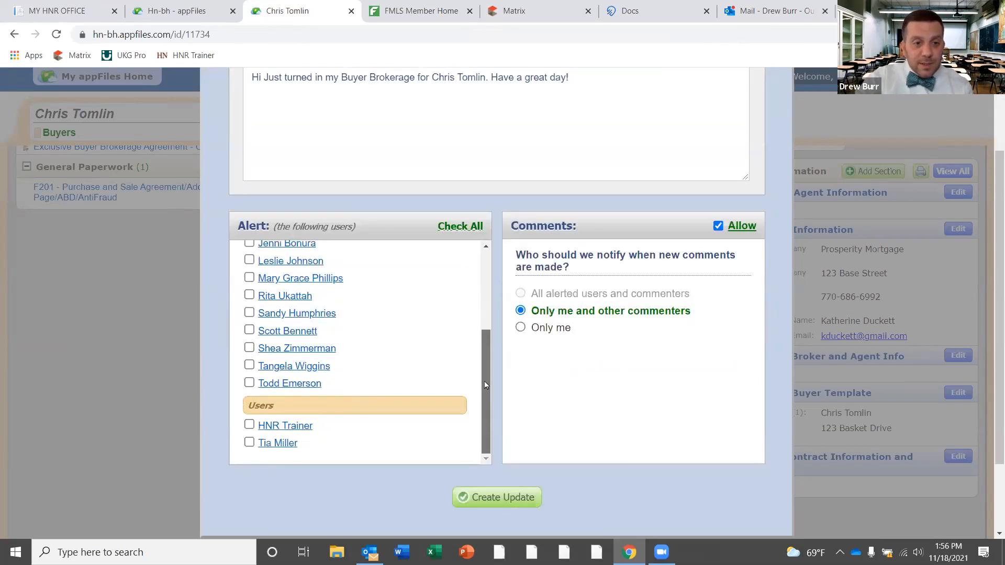
{"action": "left_click", "coordinate": [249, 425]}
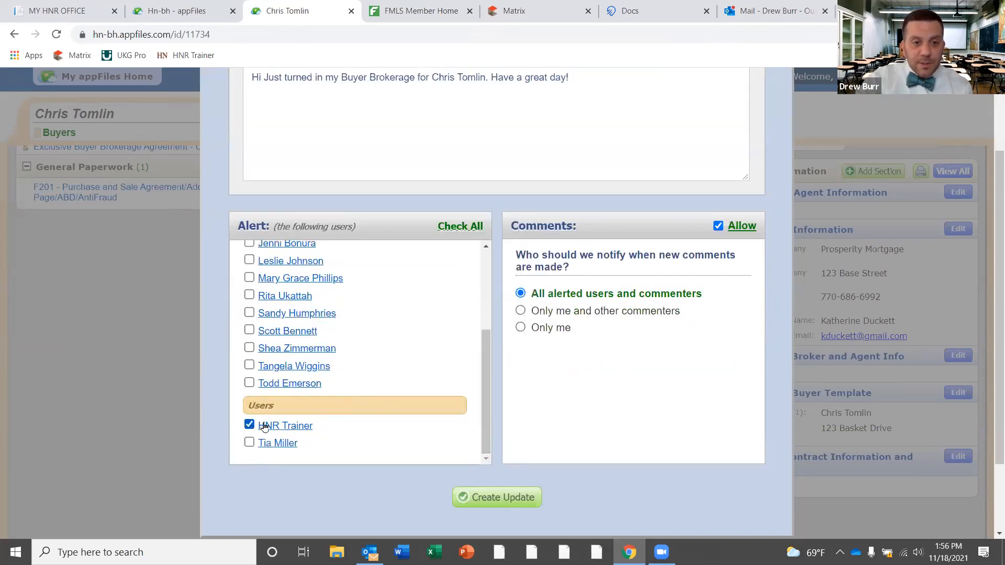
{"action": "left_click", "coordinate": [501, 500]}
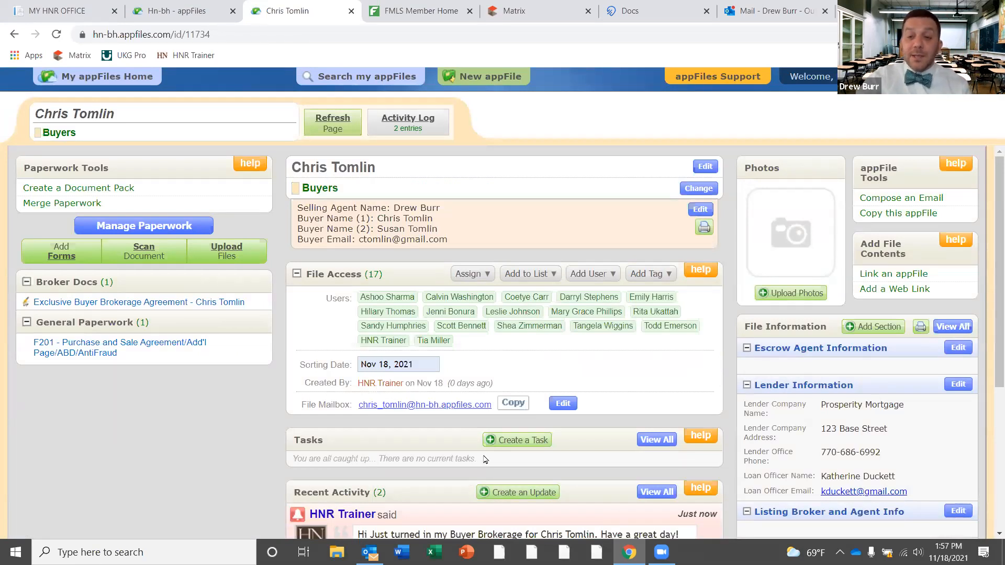
{"action": "scroll", "coordinate": [486, 457], "scroll_direction": "down", "scroll_amount": 2}
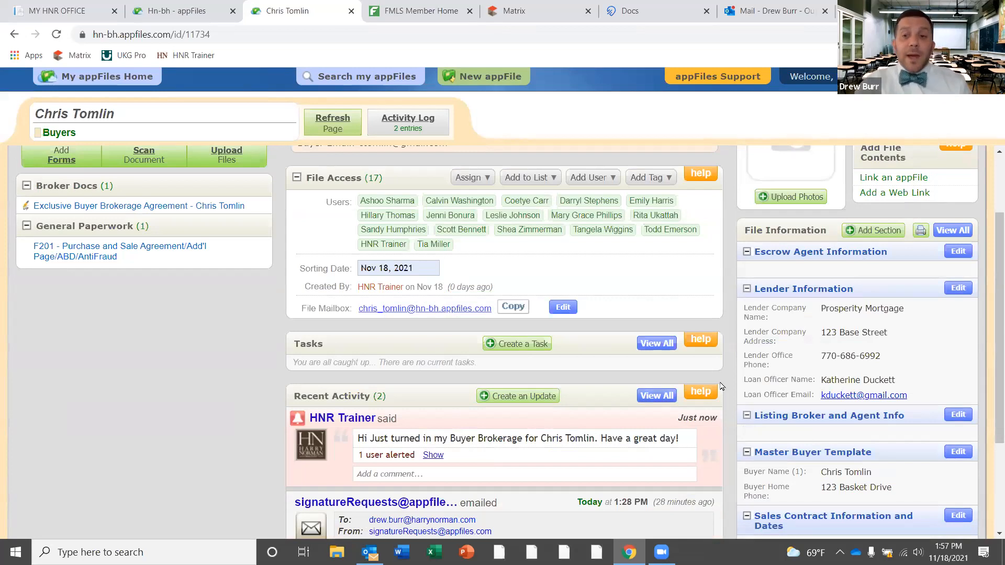
{"action": "left_click_drag", "start_coordinate": [997, 235], "coordinate": [990, 165]}
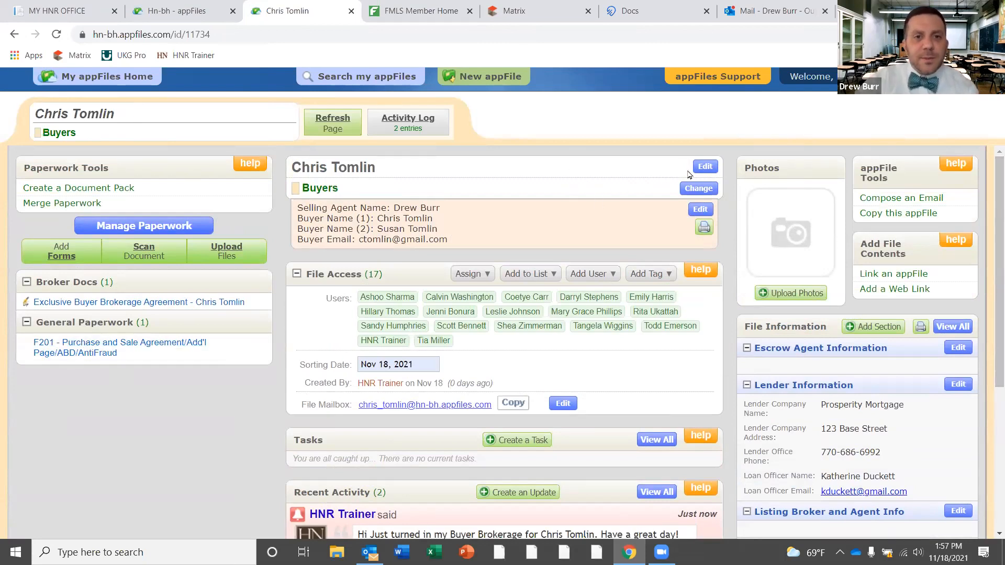
Rename the file to 'OFFER - 123 Base Street'
{"action": "left_click", "coordinate": [706, 168]}
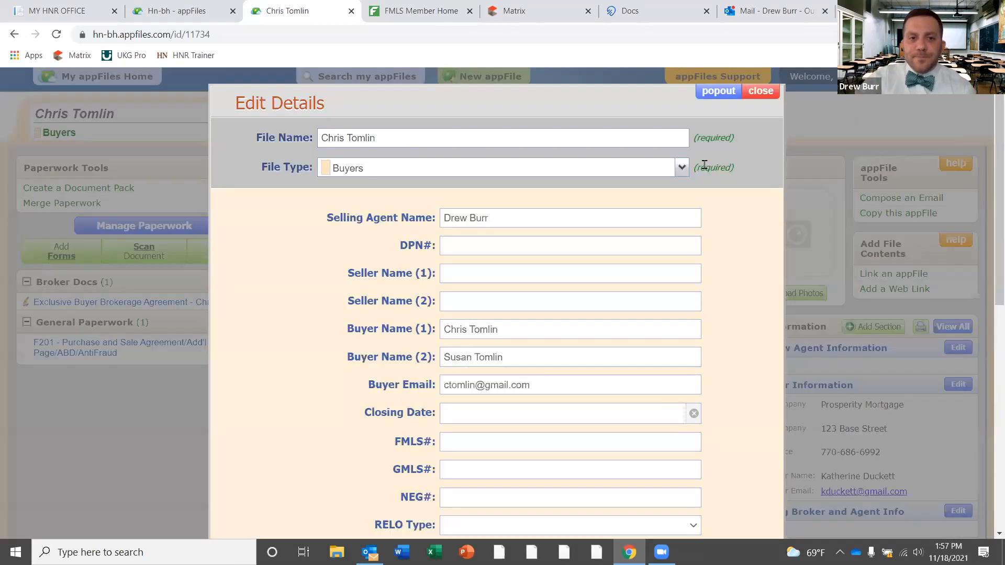
{"action": "left_click_drag", "start_coordinate": [464, 138], "coordinate": [208, 111]}
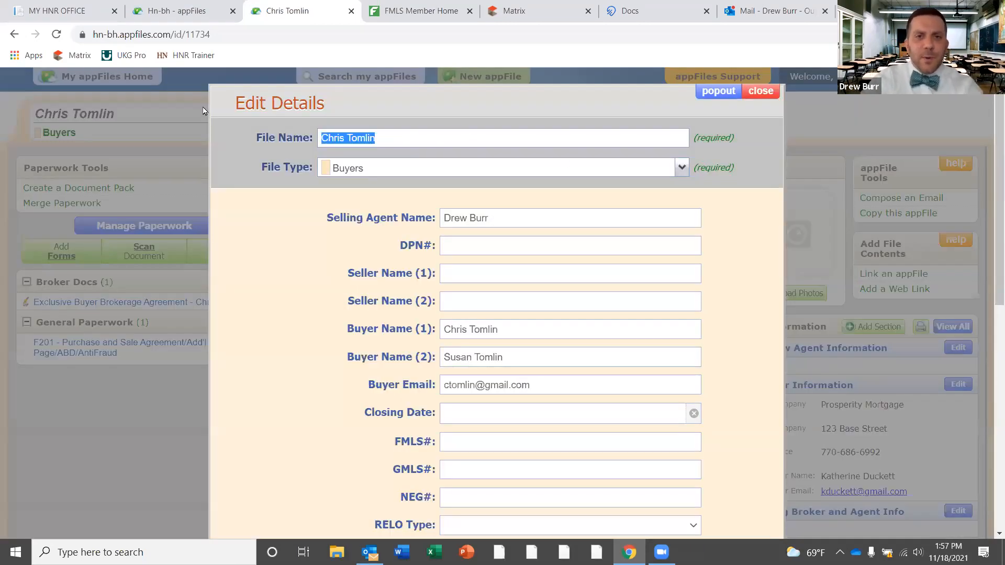
{"action": "type", "text": "Of"}
{"action": "key", "text": "BackSpace"}
{"action": "type", "text": "FFER - 123 Basre"}
{"action": "key", "text": "BackSpace"}
{"action": "key", "text": "BackSpace"}
{"action": "key", "text": "BackSpace"}
{"action": "type", "text": "e Street"}
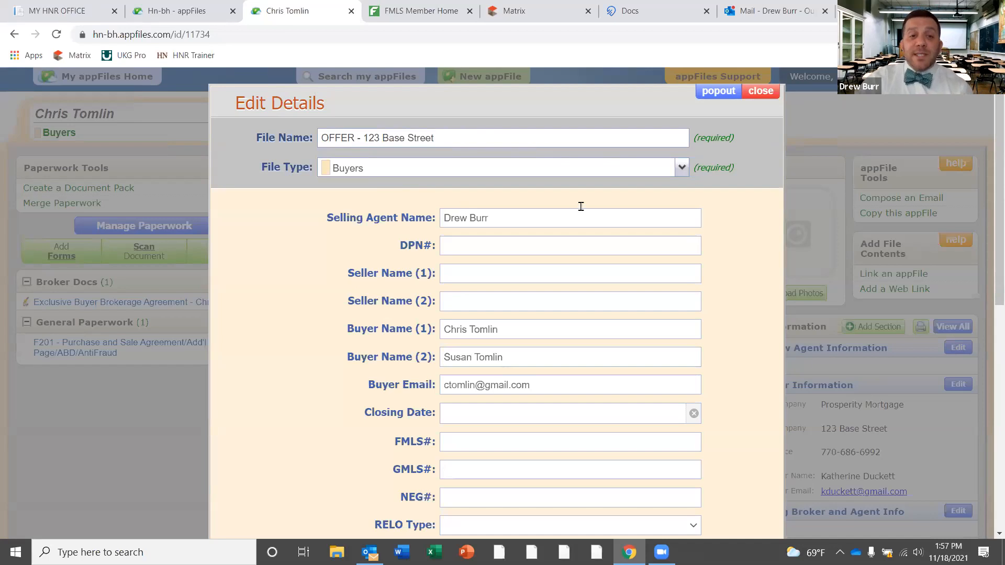
Set the file type to New Pending and save the changes
{"action": "left_click", "coordinate": [680, 168]}
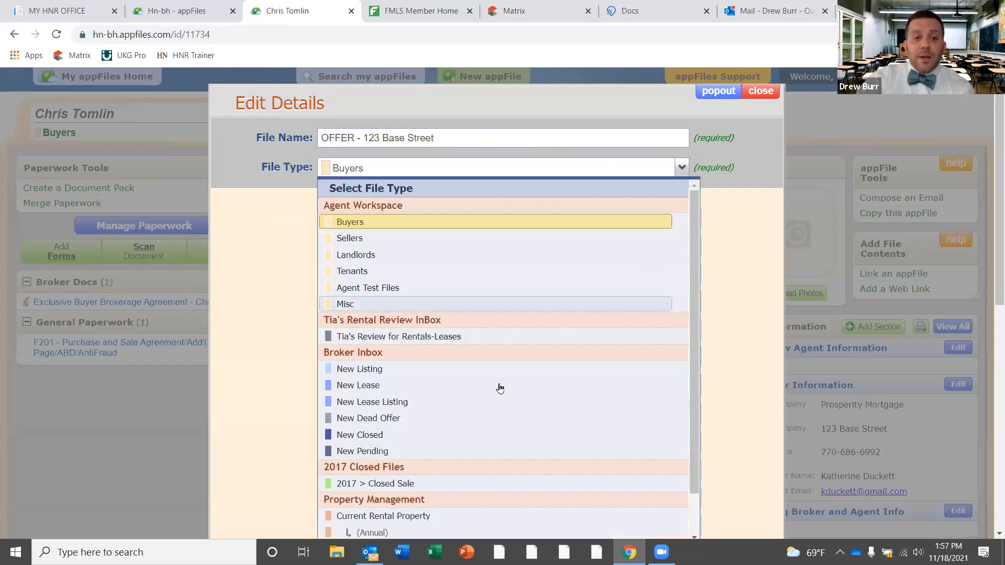
{"action": "left_click", "coordinate": [447, 451]}
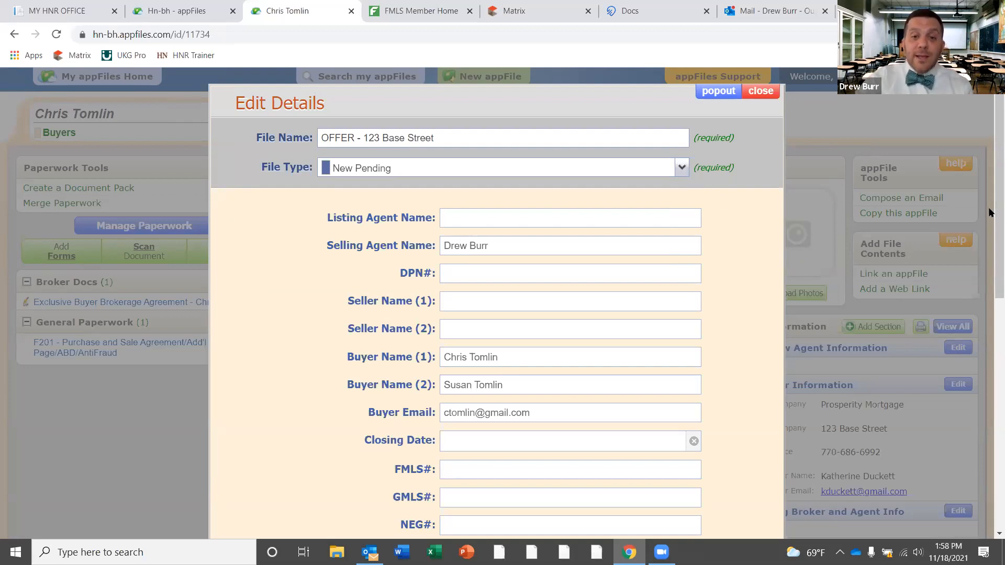
{"action": "scroll", "coordinate": [991, 436], "scroll_direction": "down", "scroll_amount": 10}
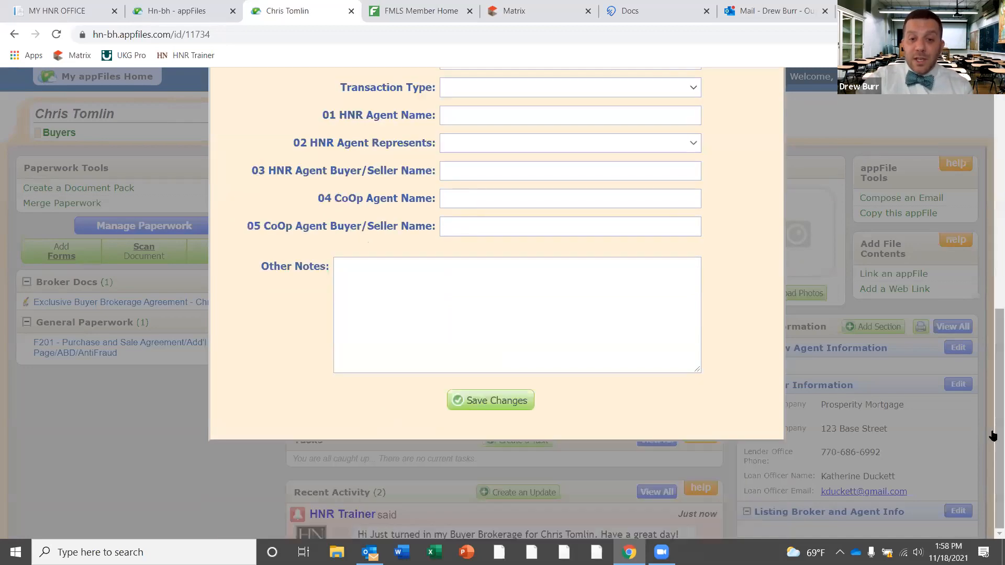
{"action": "left_click", "coordinate": [489, 400]}
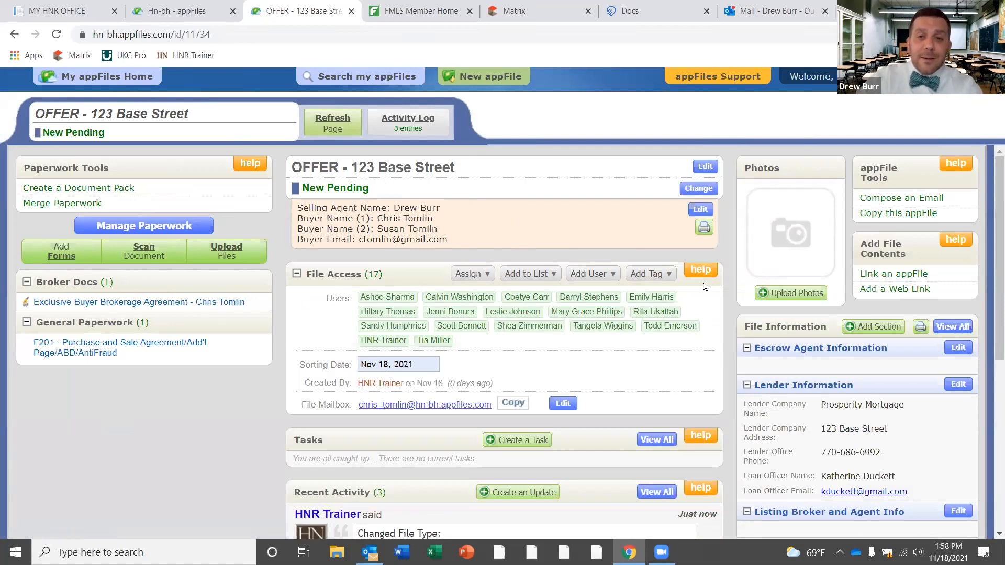
{"action": "scroll", "coordinate": [991, 237], "scroll_direction": "down", "scroll_amount": 3}
{"action": "scroll", "coordinate": [991, 237], "scroll_direction": "up", "scroll_amount": 3}
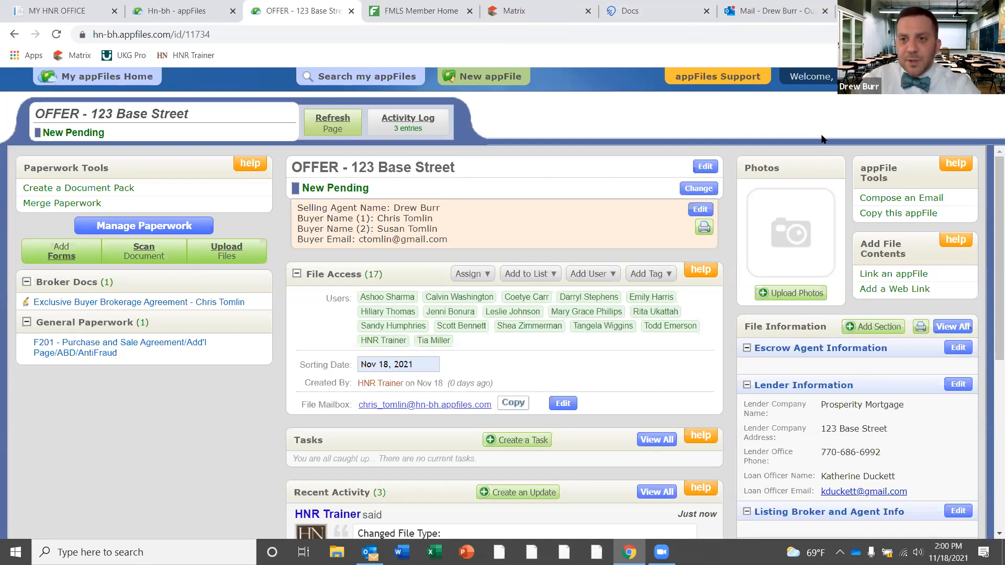
Go to youtube.com in a new browser tab
{"action": "key", "text": "ctrl+t"}
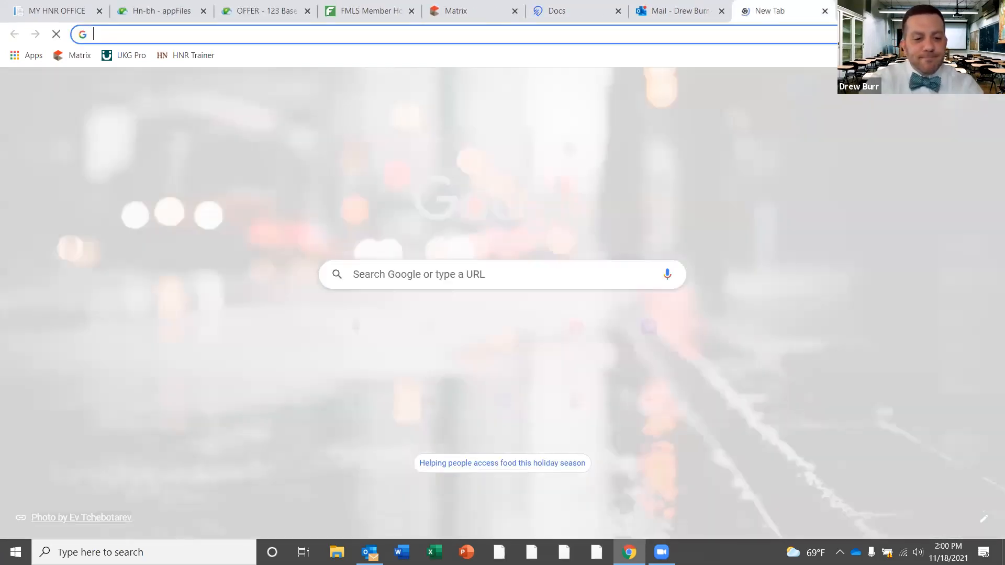
{"action": "type", "text": "h"}
{"action": "key", "text": "BackSpace"}
{"action": "key", "text": "BackSpace"}
{"action": "type", "text": "youtub"}
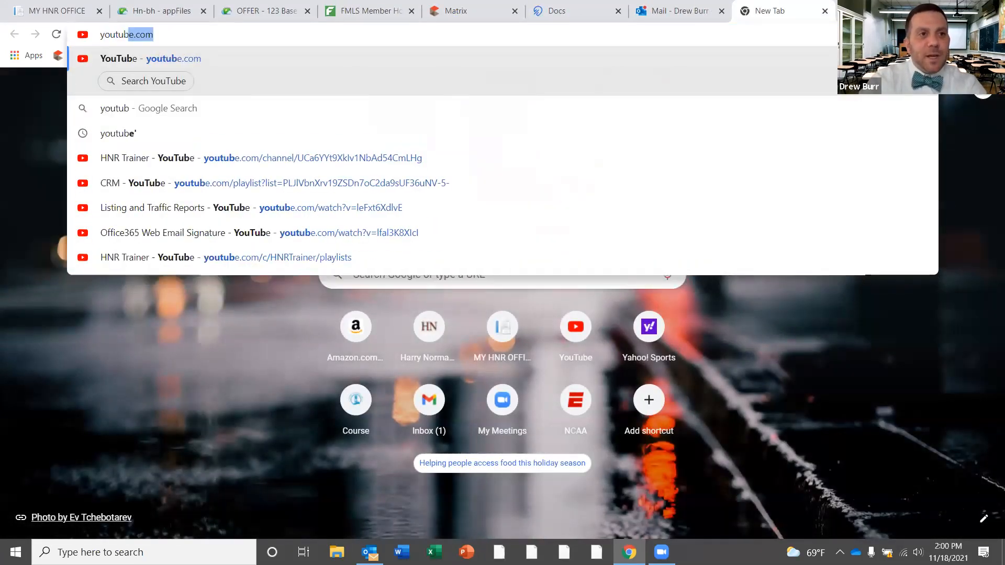
{"action": "key", "text": "Return"}
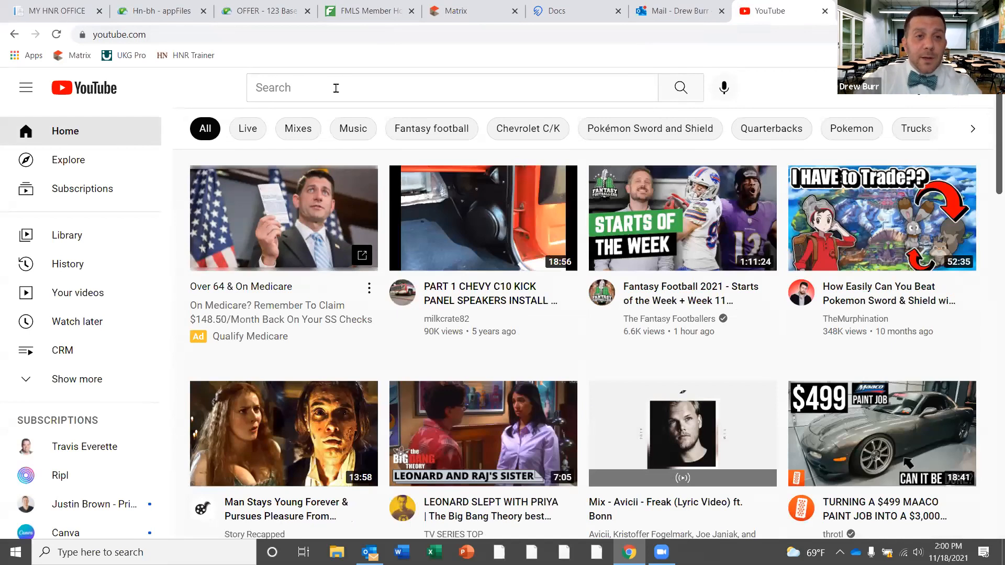
Search YouTube for 'hnr trainer' and open the HNR Trainer channel
{"action": "left_click", "coordinate": [337, 85]}
{"action": "type", "text": "hnr "}
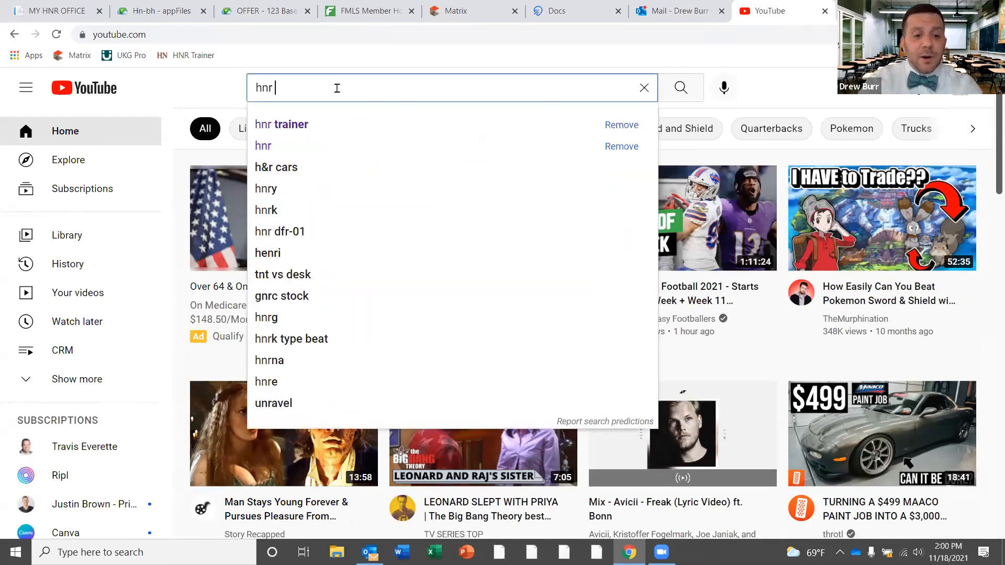
{"action": "type", "text": "trailer"}
{"action": "key", "text": "BackSpace"}
{"action": "key", "text": "BackSpace"}
{"action": "key", "text": "BackSpace"}
{"action": "type", "text": "ner"}
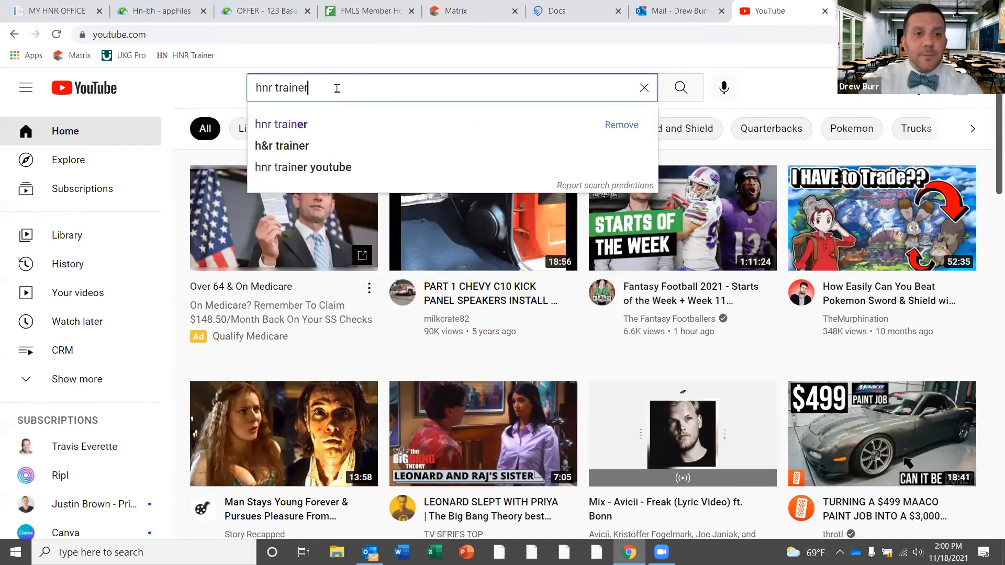
{"action": "key", "text": "Return"}
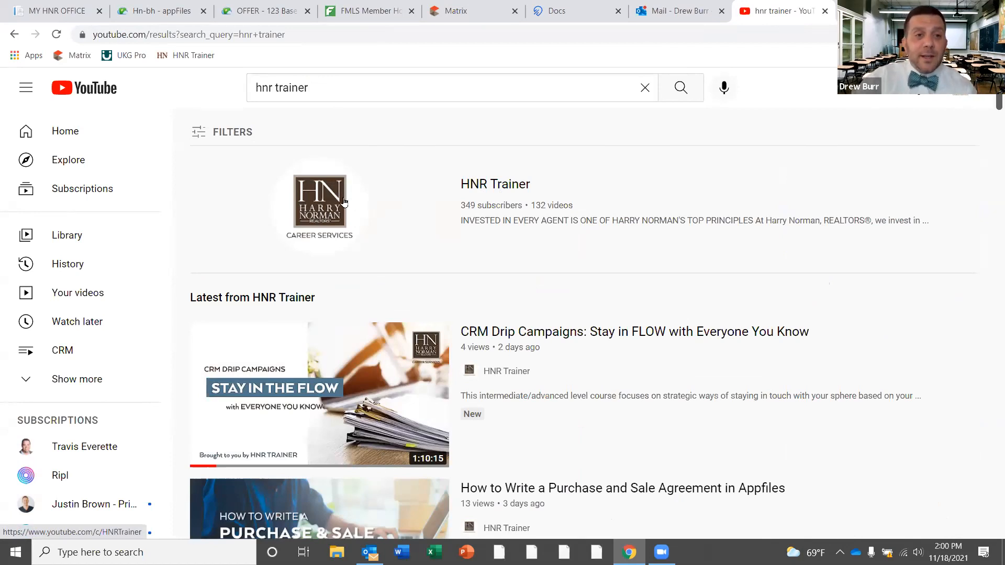
{"action": "left_click", "coordinate": [322, 207]}
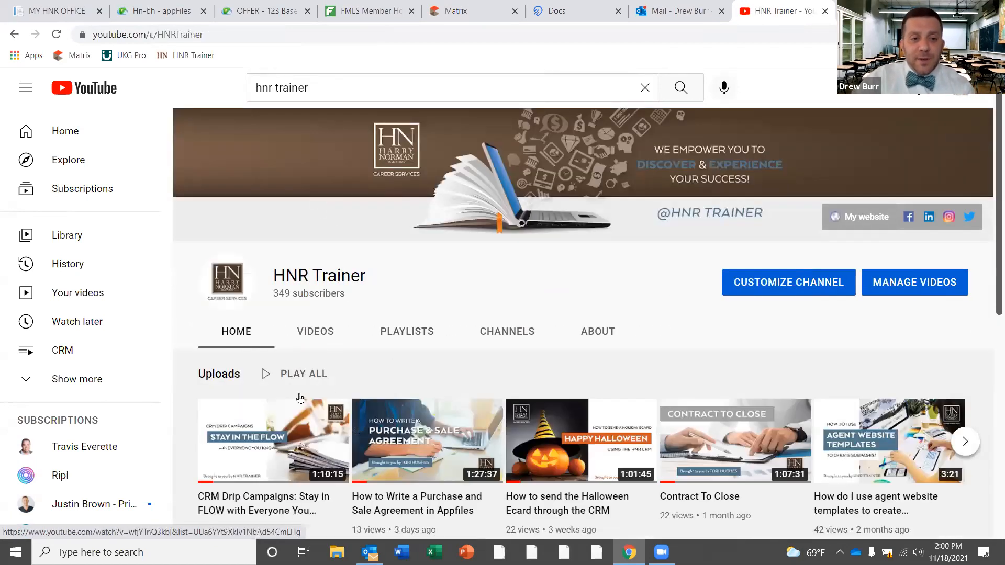